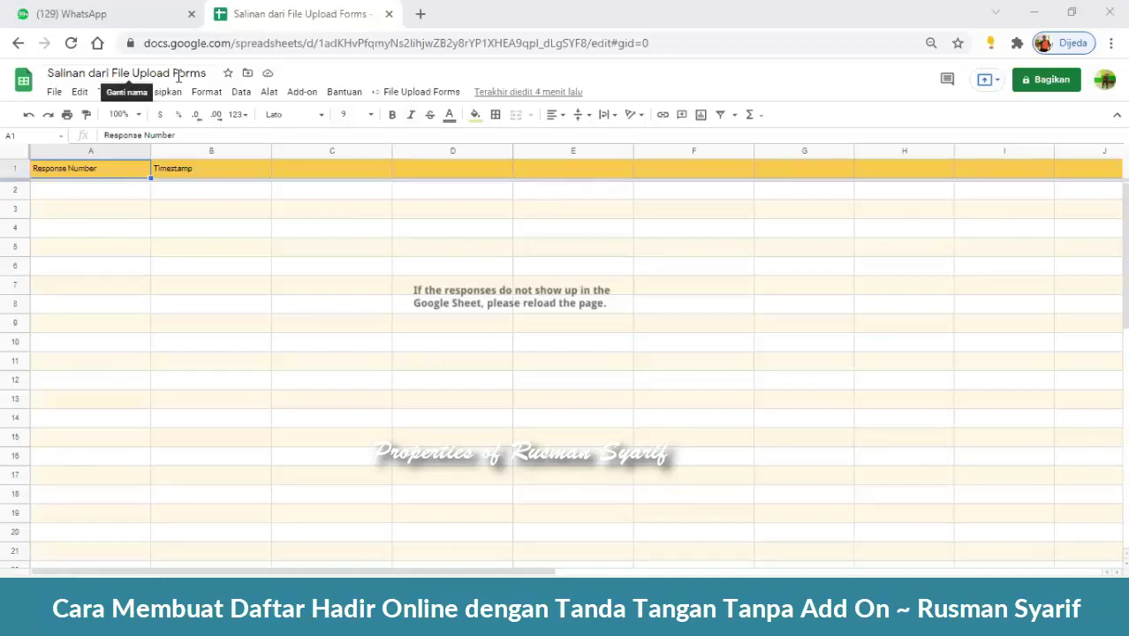
- Retitle the copied spreadsheet 'FORM KEHADIRAN', correcting the mistyped 'KEHADORA' ending
{"action": "left_click", "coordinate": [208, 74]}
{"action": "left_click_drag", "start_coordinate": [209, 75], "coordinate": [33, 71]}
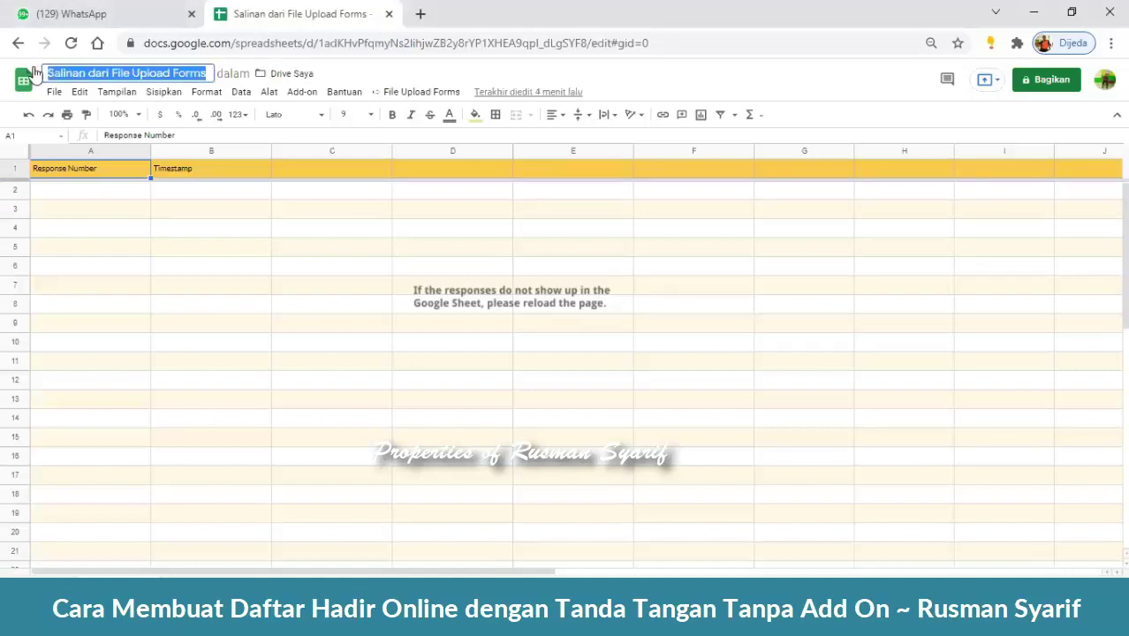
{"action": "type", "text": "FORM K"}
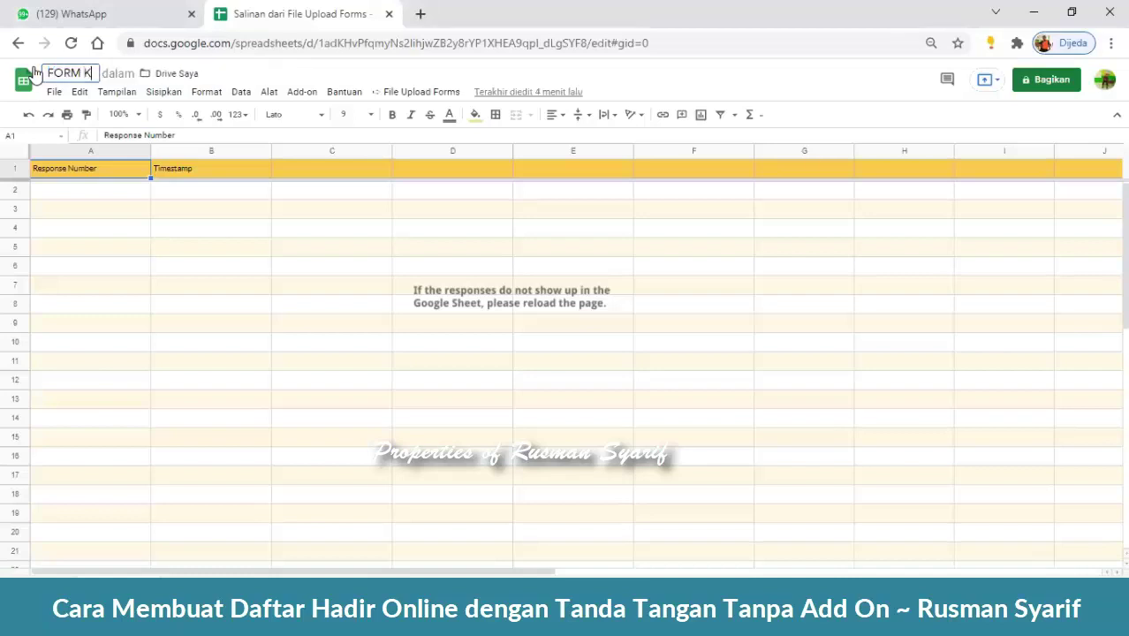
{"action": "type", "text": "EHADO"}
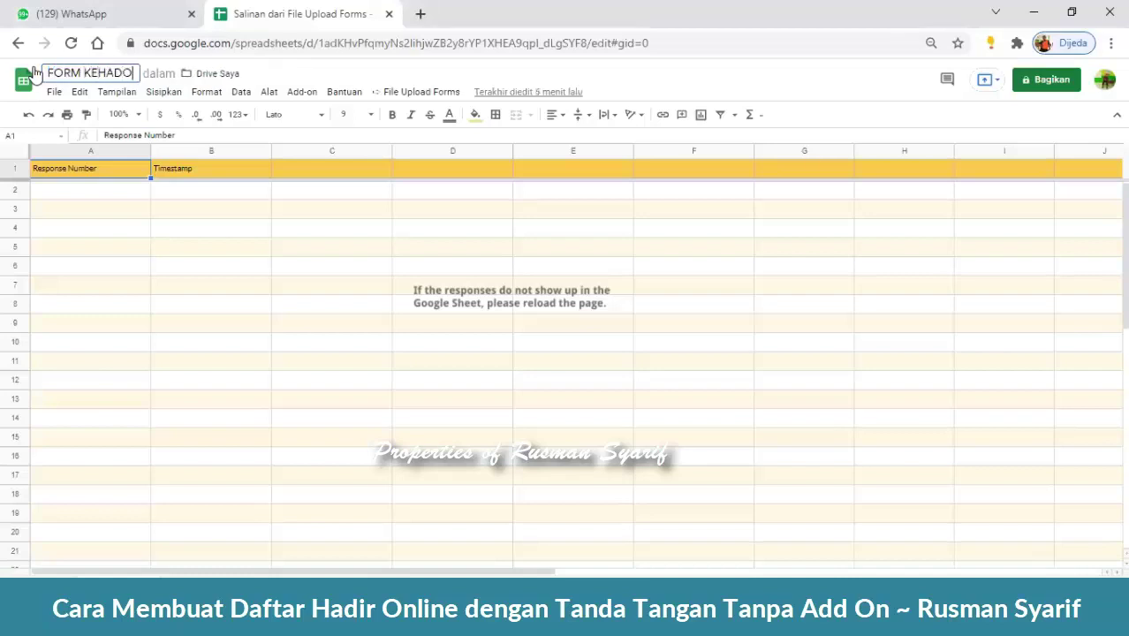
{"action": "type", "text": "RA"}
{"action": "key", "text": "BackSpace"}
{"action": "key", "text": "BackSpace"}
{"action": "key", "text": "BackSpace"}
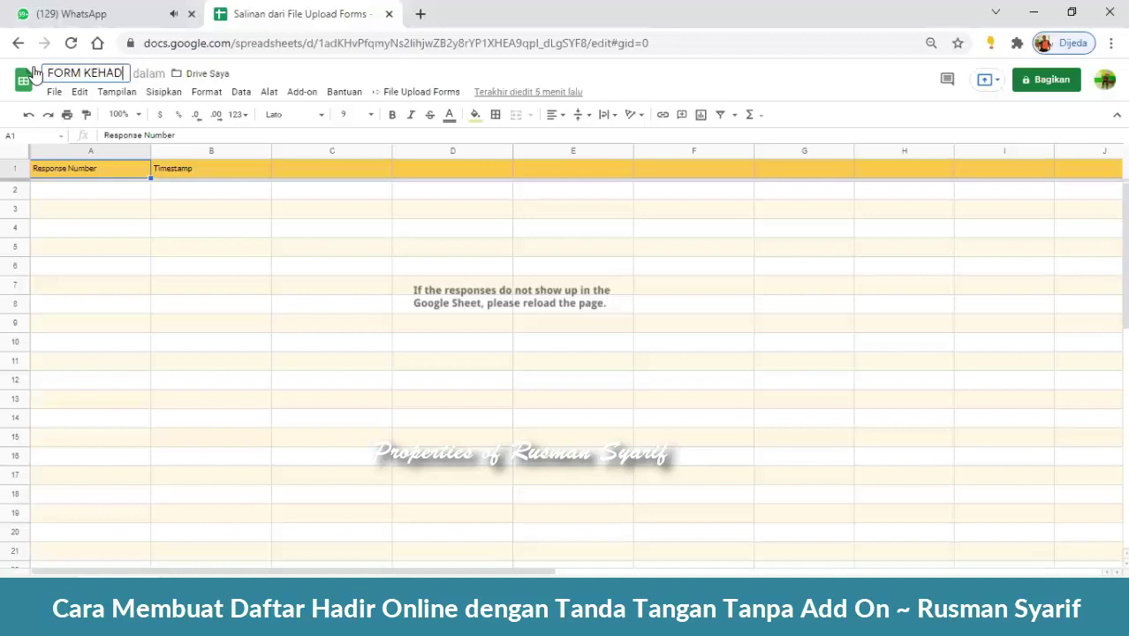
{"action": "type", "text": "IRAN"}
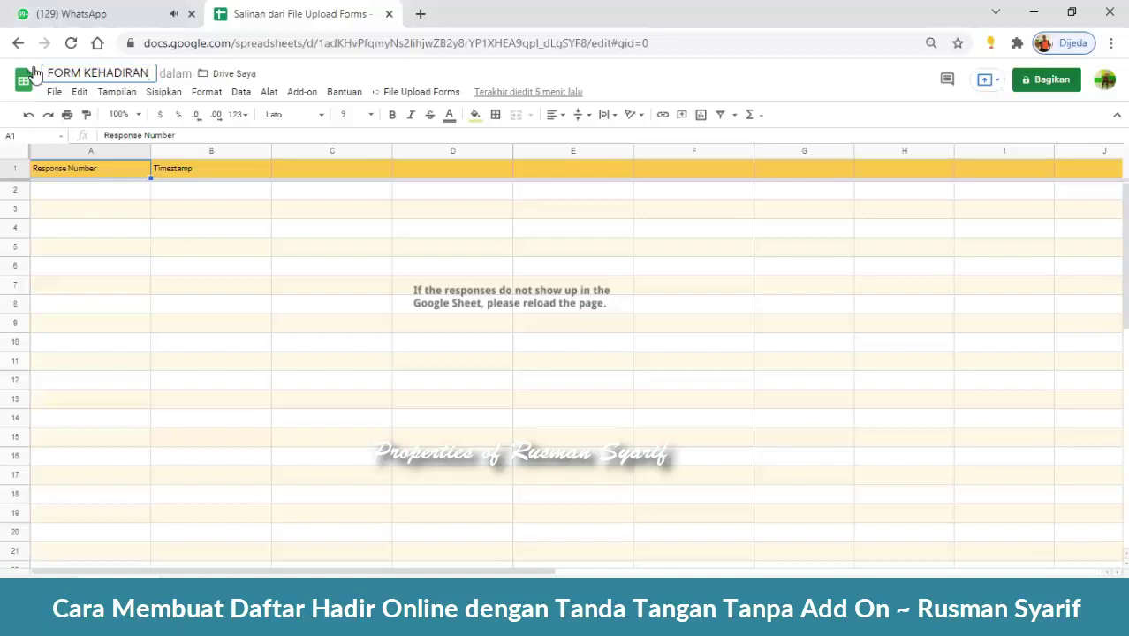
- Commit the new title and launch File Upload Forms > Edit Form, authorizing its script with Lanjutkan
{"action": "left_click", "coordinate": [437, 235]}
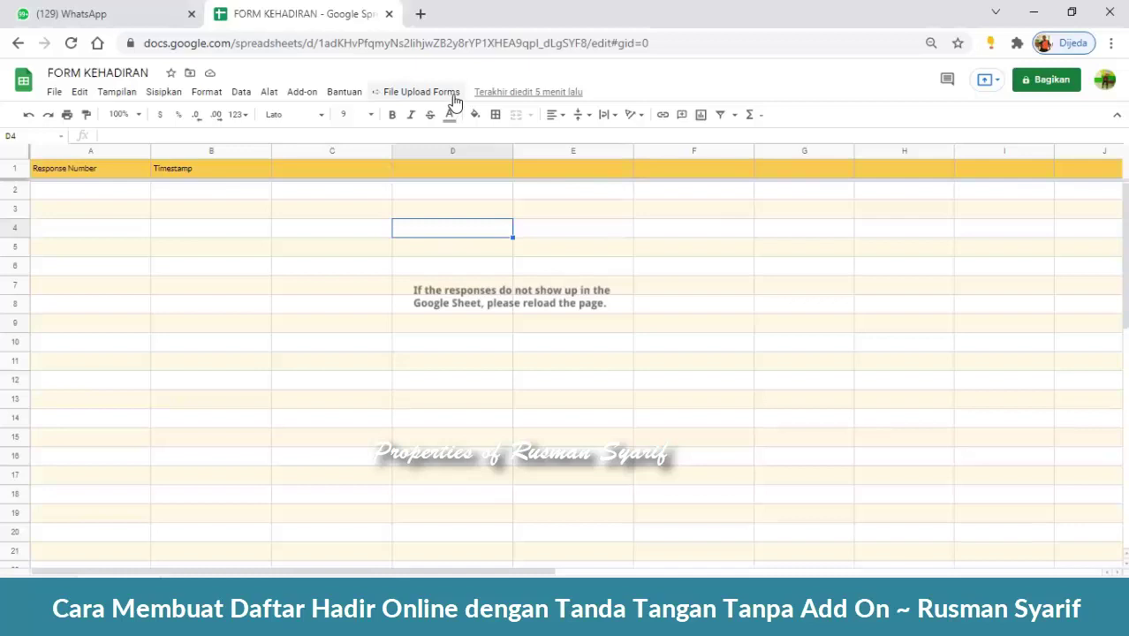
{"action": "left_click", "coordinate": [452, 93]}
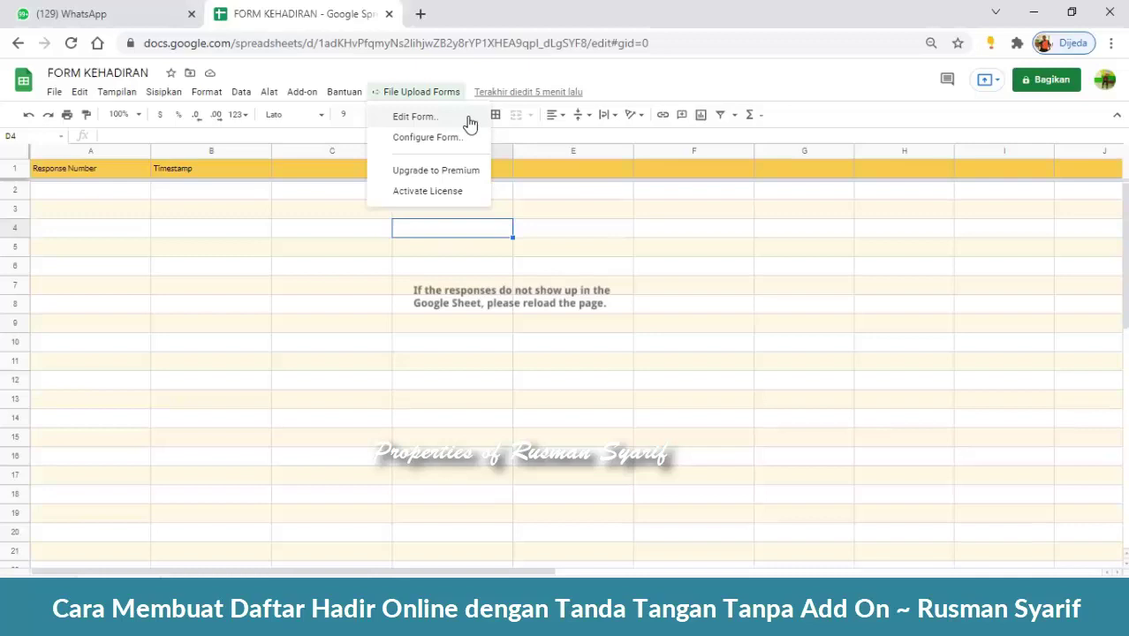
{"action": "left_click", "coordinate": [469, 118]}
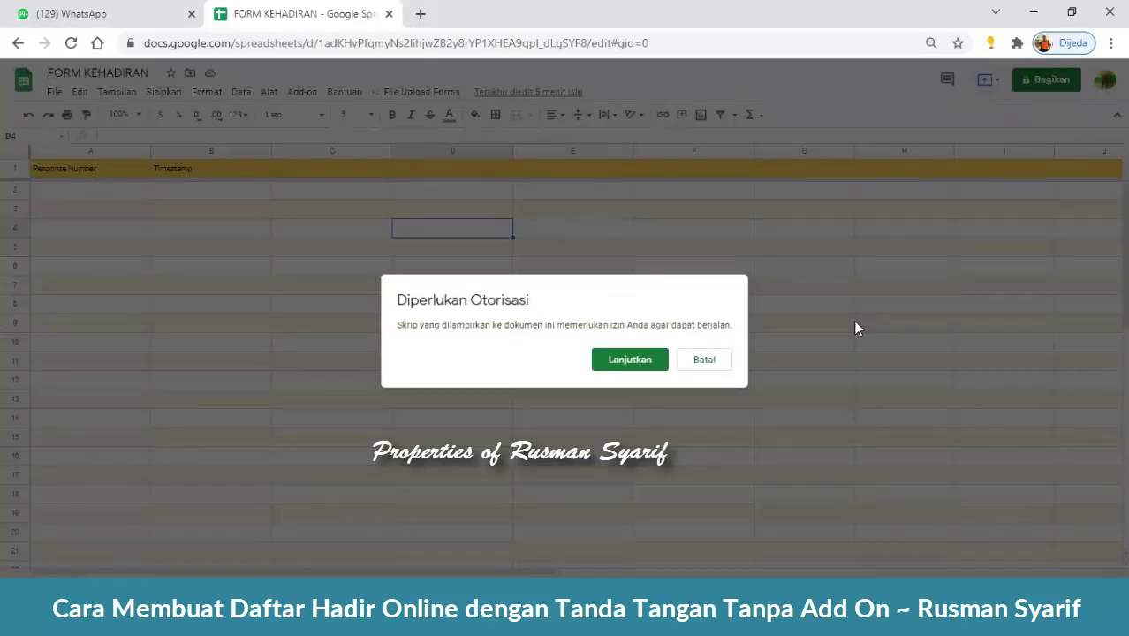
{"action": "left_click", "coordinate": [644, 370]}
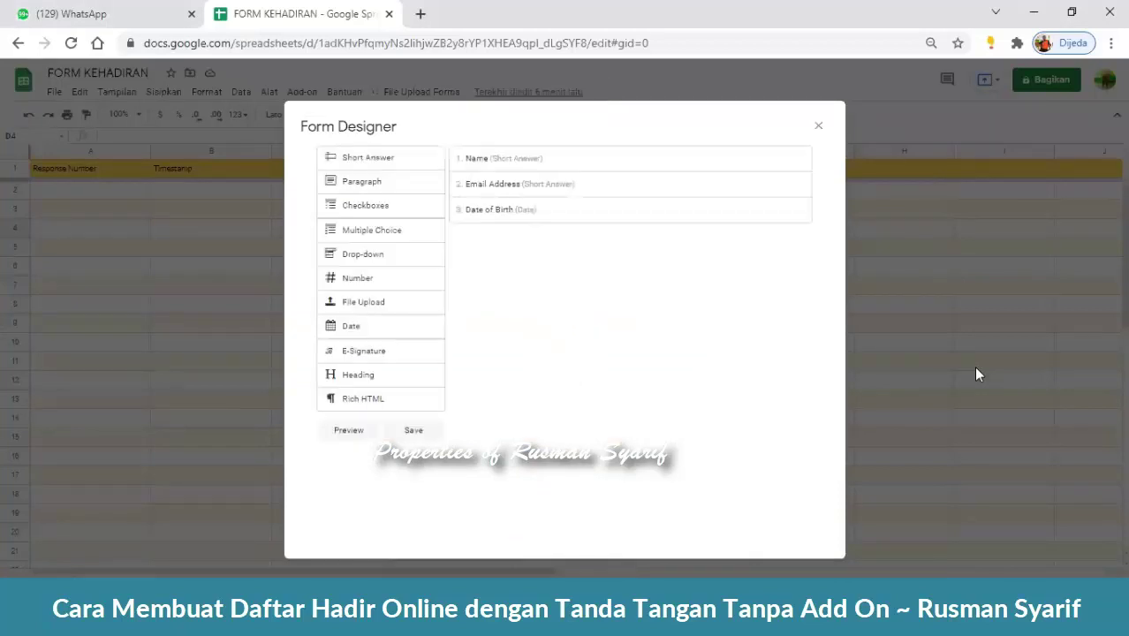
- Delete the Name, Email Address and Date of Birth fields, then close the Form Designer
{"action": "mouse_move", "coordinate": [778, 158]}
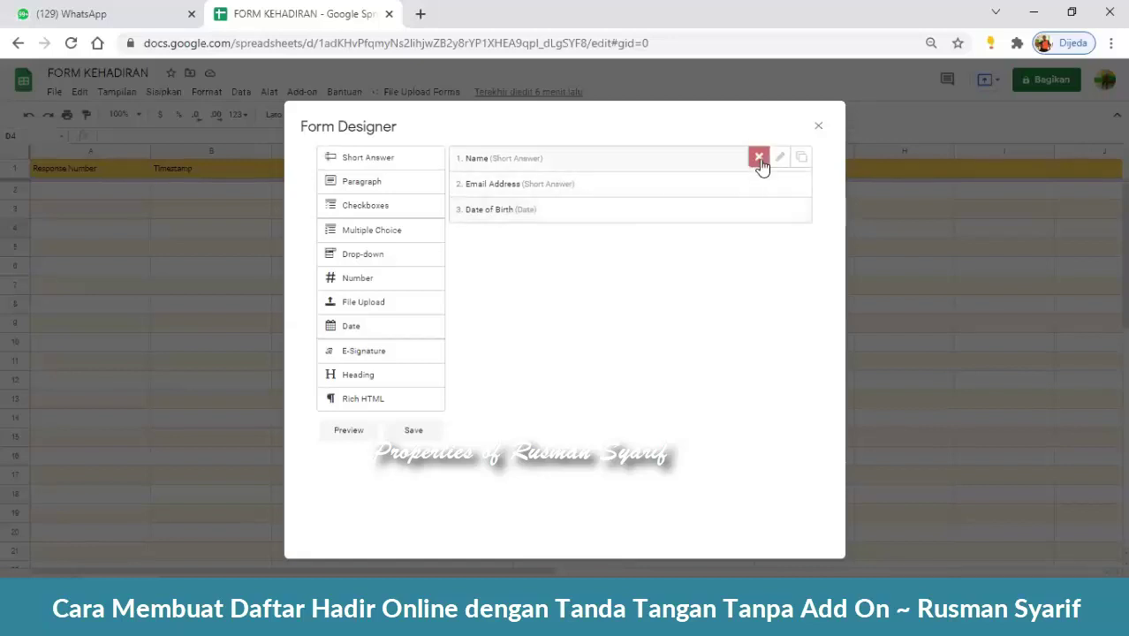
{"action": "left_click", "coordinate": [759, 159]}
{"action": "left_click", "coordinate": [759, 159]}
{"action": "left_click", "coordinate": [759, 159]}
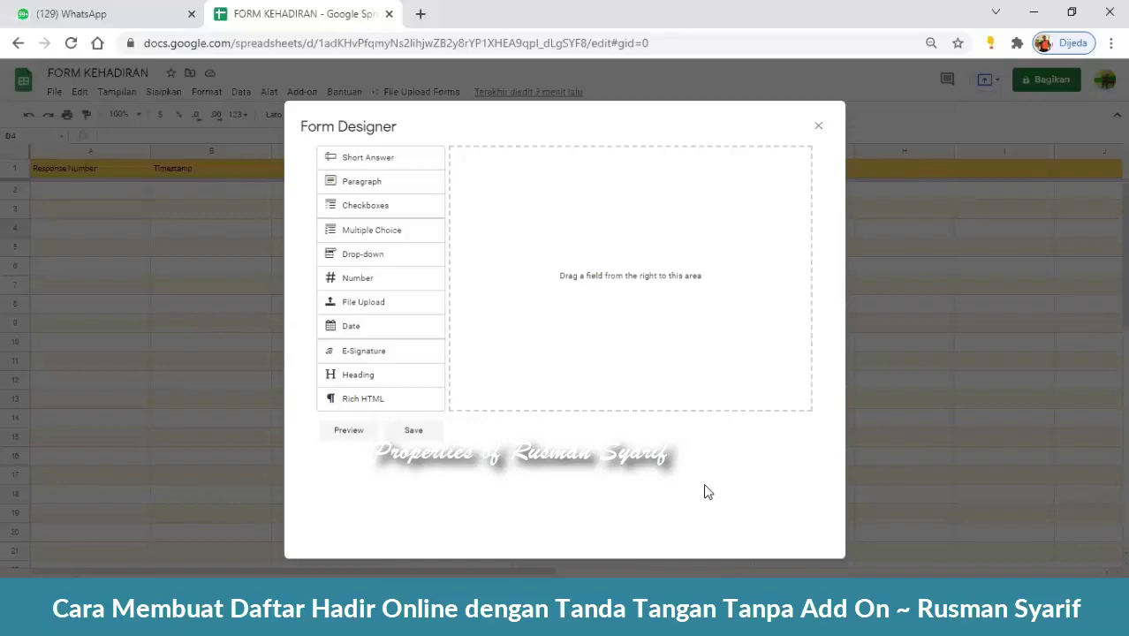
{"action": "left_click", "coordinate": [820, 131]}
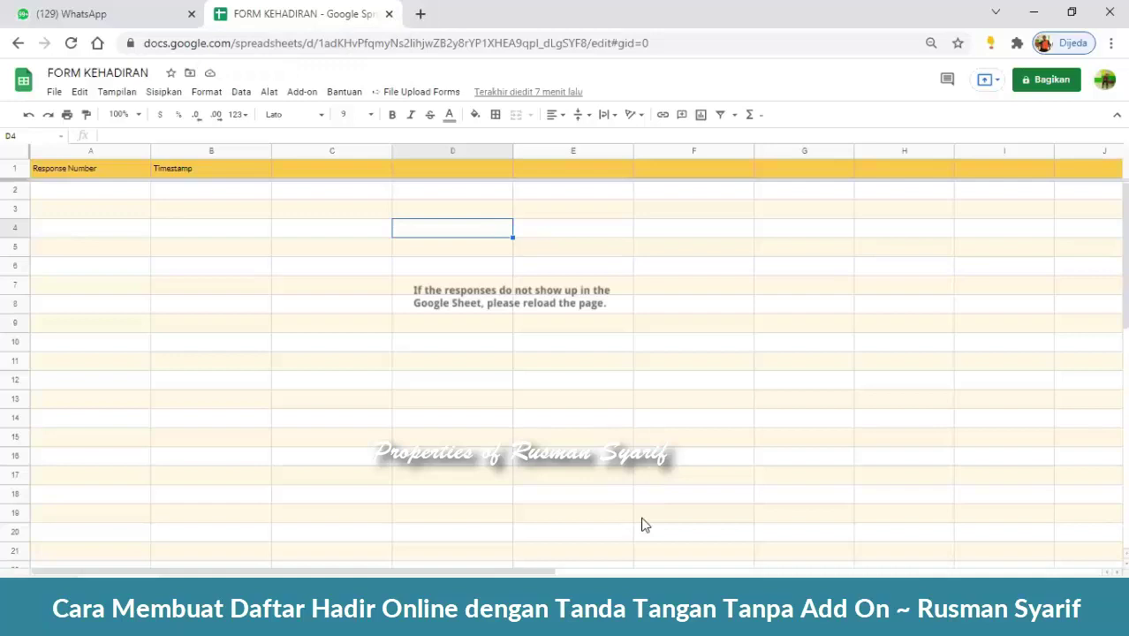
- Close the FORM KEHADIRAN spreadsheet tab and start a new blank browser tab
{"action": "left_click", "coordinate": [583, 463]}
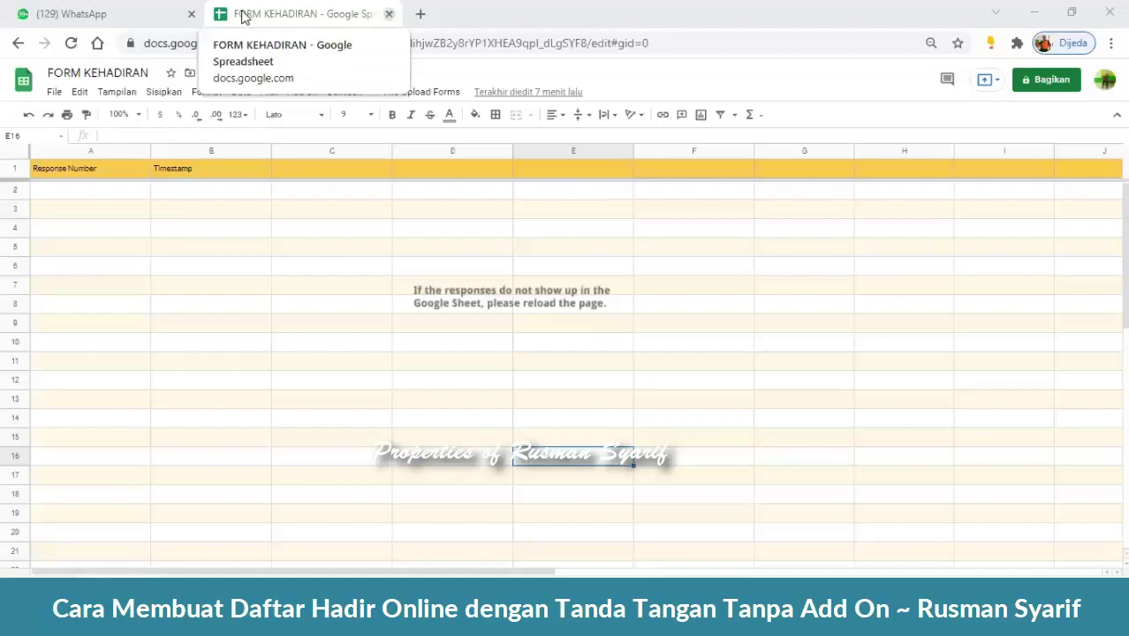
{"action": "middle_click", "coordinate": [252, 16]}
{"action": "left_click", "coordinate": [214, 13]}
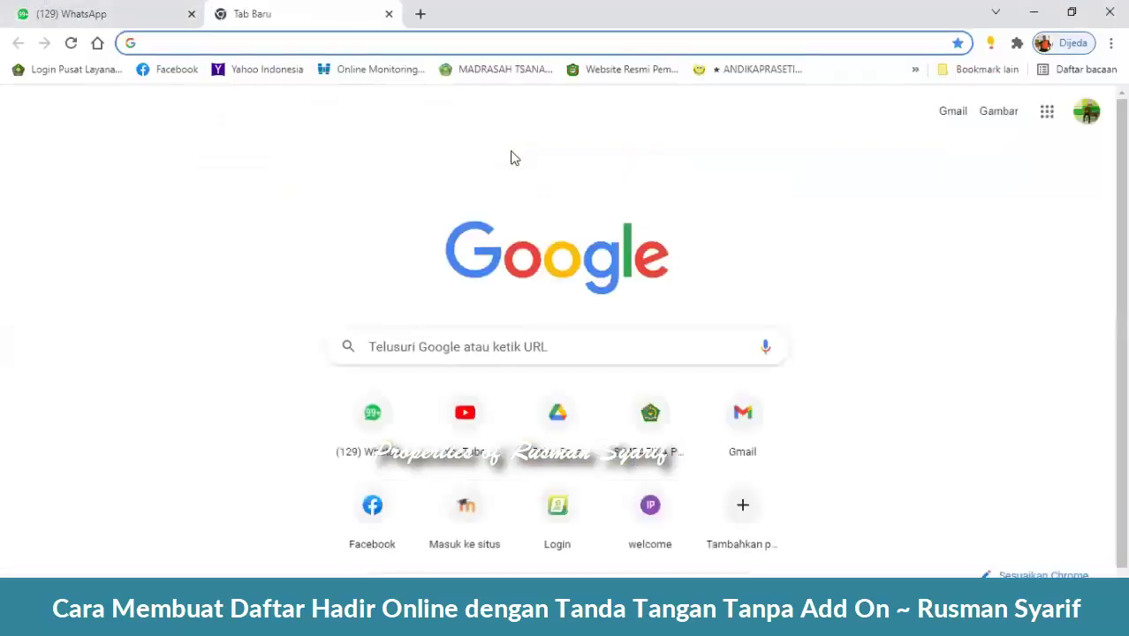
- Enter the autocompleted forms.studio/copy address in the new tab's address bar
{"action": "type", "text": "form"}
{"action": "key", "text": "Right"}
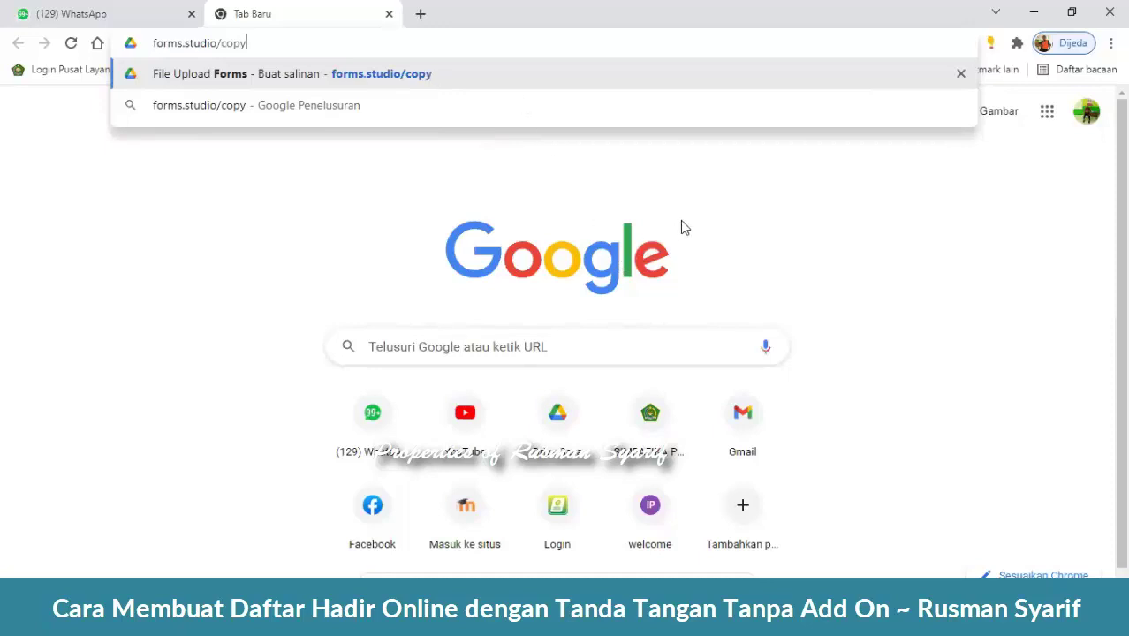
{"action": "scroll", "coordinate": [713, 215], "scroll_direction": "up", "scroll_amount": 3}
{"action": "scroll", "coordinate": [713, 216], "scroll_direction": "up", "scroll_amount": 1}
{"action": "scroll", "coordinate": [713, 215], "scroll_direction": "down", "scroll_amount": 3}
{"action": "scroll", "coordinate": [709, 216], "scroll_direction": "down", "scroll_amount": 1}
- Copy File Upload Forms with Buat salinan and title the copy 'FORM KEHADIRAN'
{"action": "left_click", "coordinate": [383, 79]}
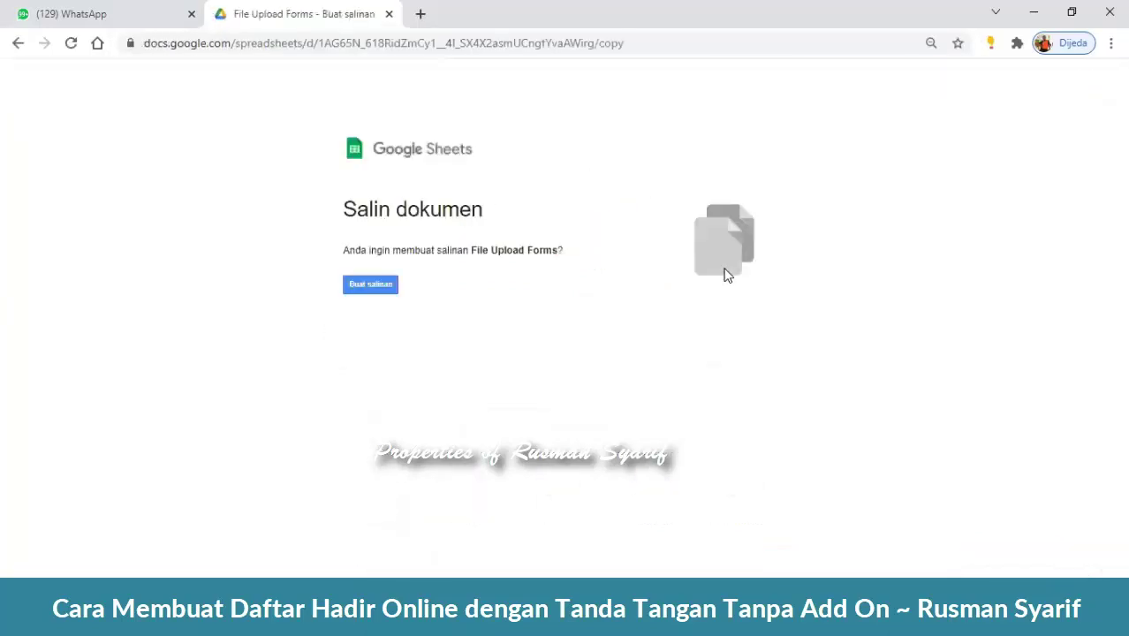
{"action": "left_click", "coordinate": [386, 287]}
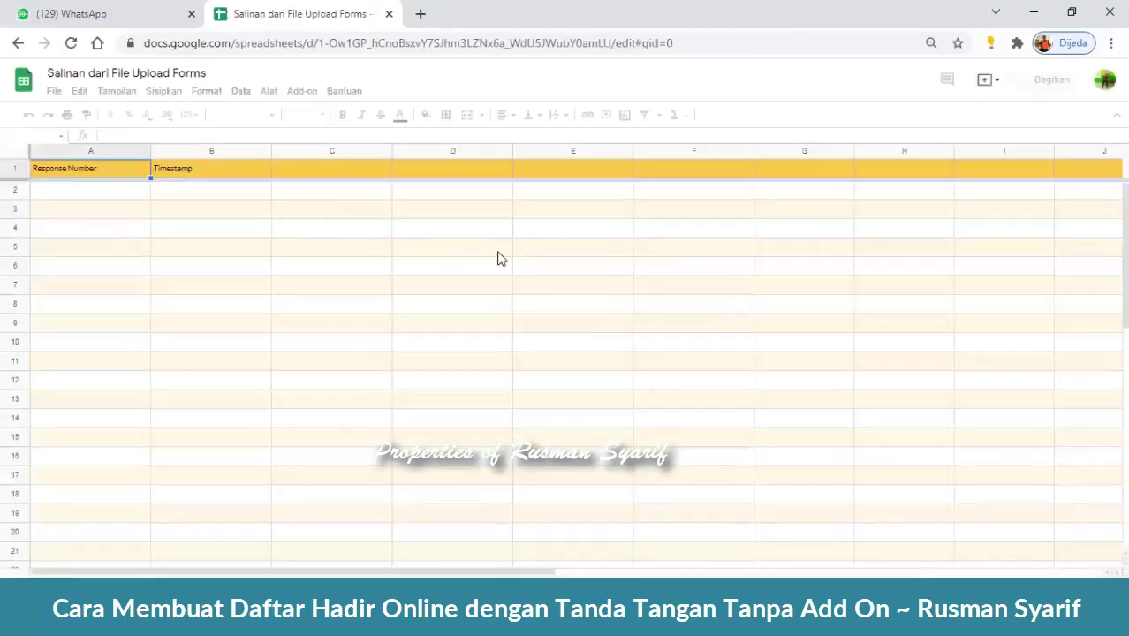
{"action": "left_click", "coordinate": [162, 77]}
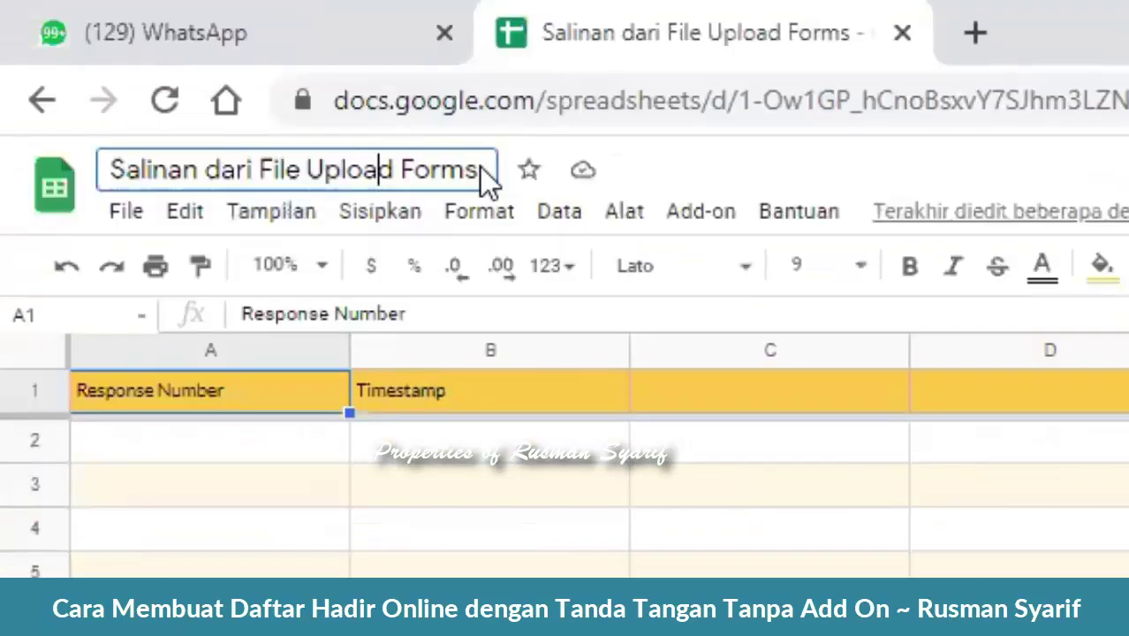
{"action": "left_click_drag", "start_coordinate": [211, 75], "coordinate": [24, 68]}
{"action": "key", "text": "ctrl+a"}
{"action": "type", "text": "F"}
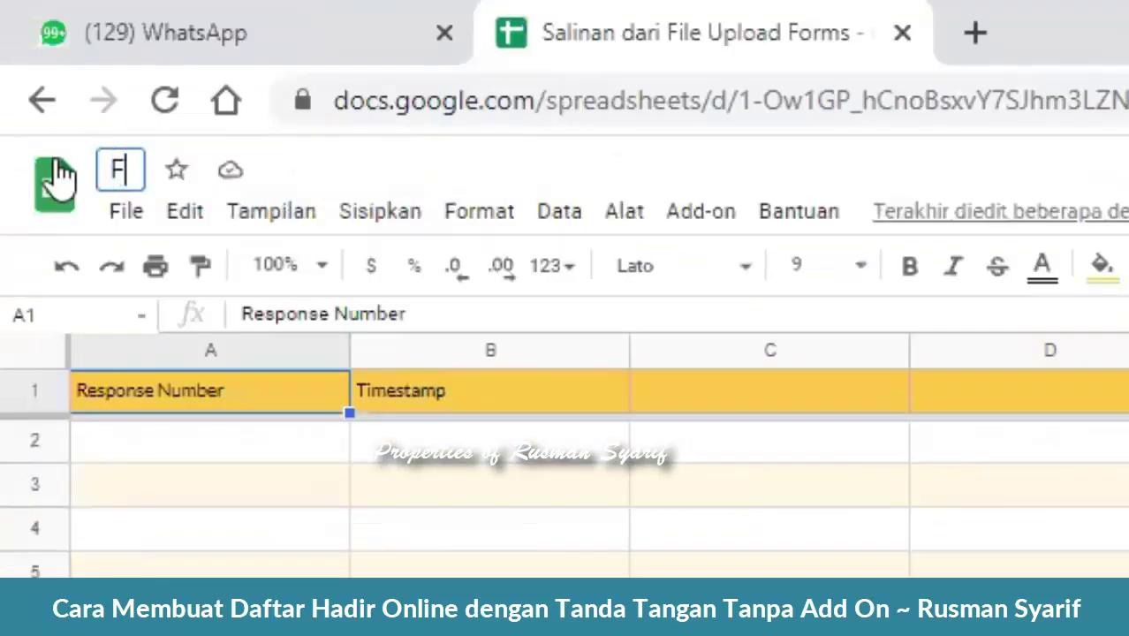
{"action": "type", "text": "ORM KEHA"}
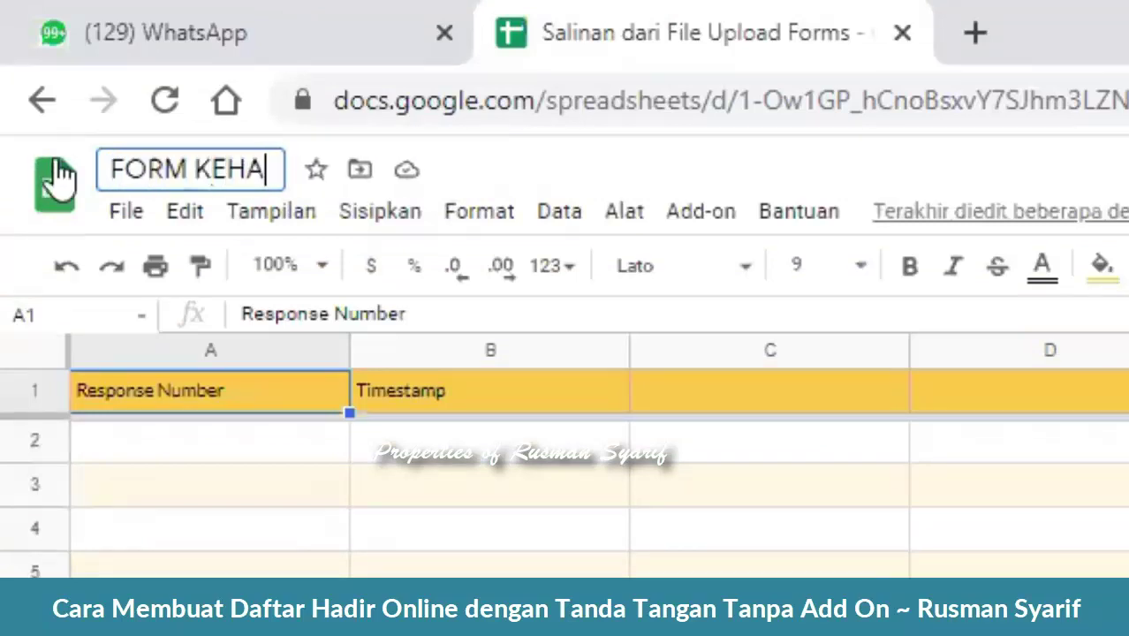
{"action": "type", "text": "DIRA"}
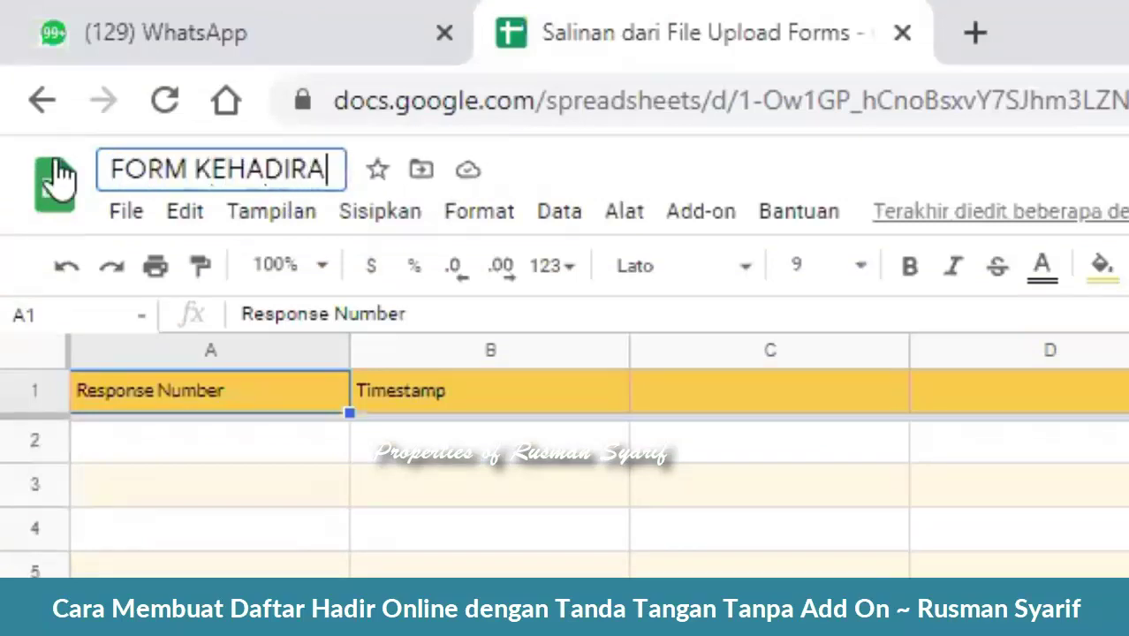
{"action": "type", "text": "N"}
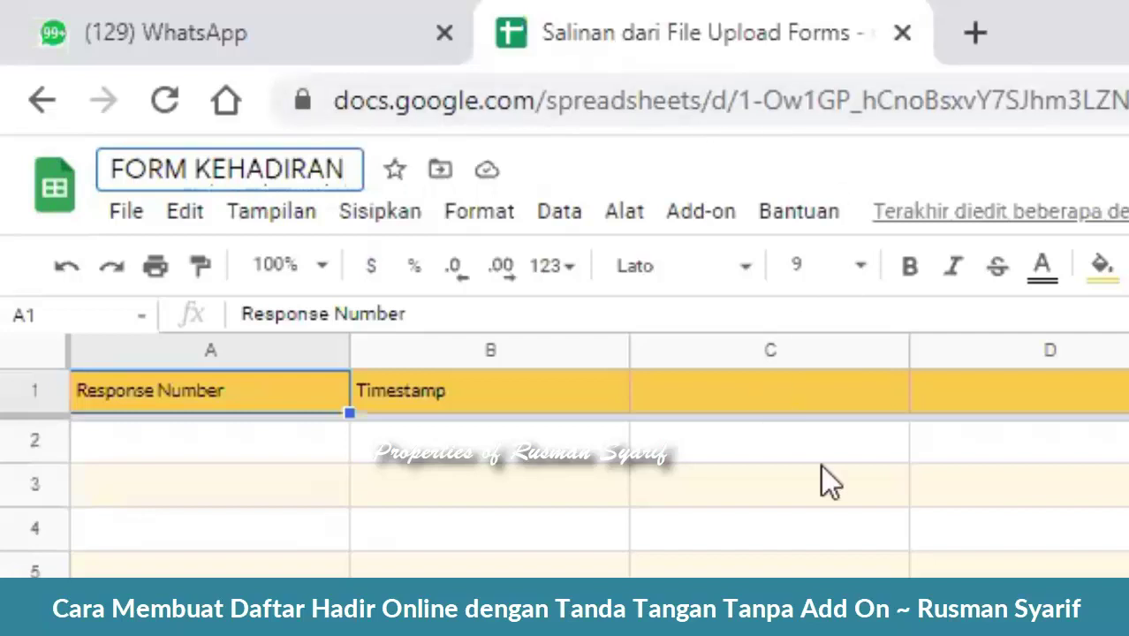
{"action": "left_click", "coordinate": [866, 570]}
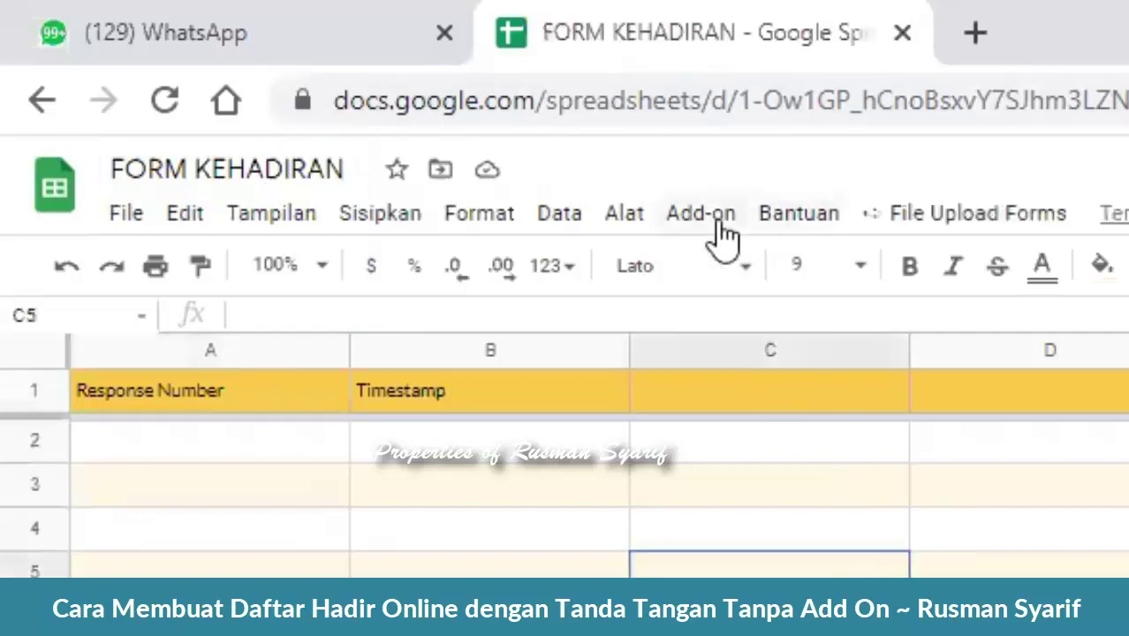
- Launch File Upload Forms > Edit Form on the new copy, granting script permission via Lanjutkan
{"action": "left_click", "coordinate": [980, 214]}
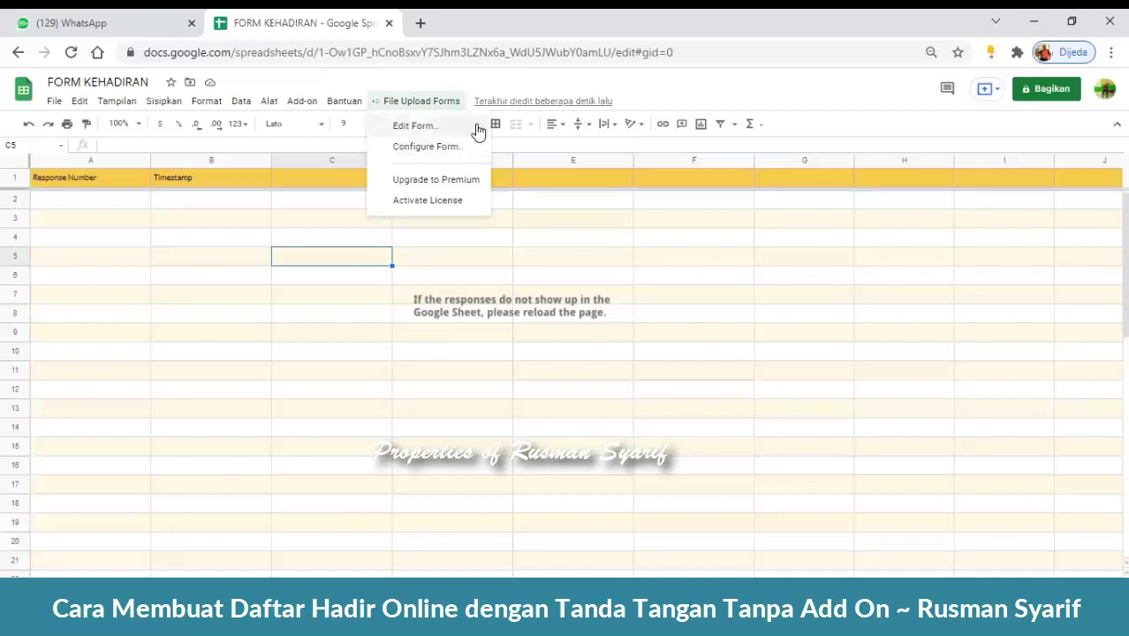
{"action": "left_click", "coordinate": [477, 130]}
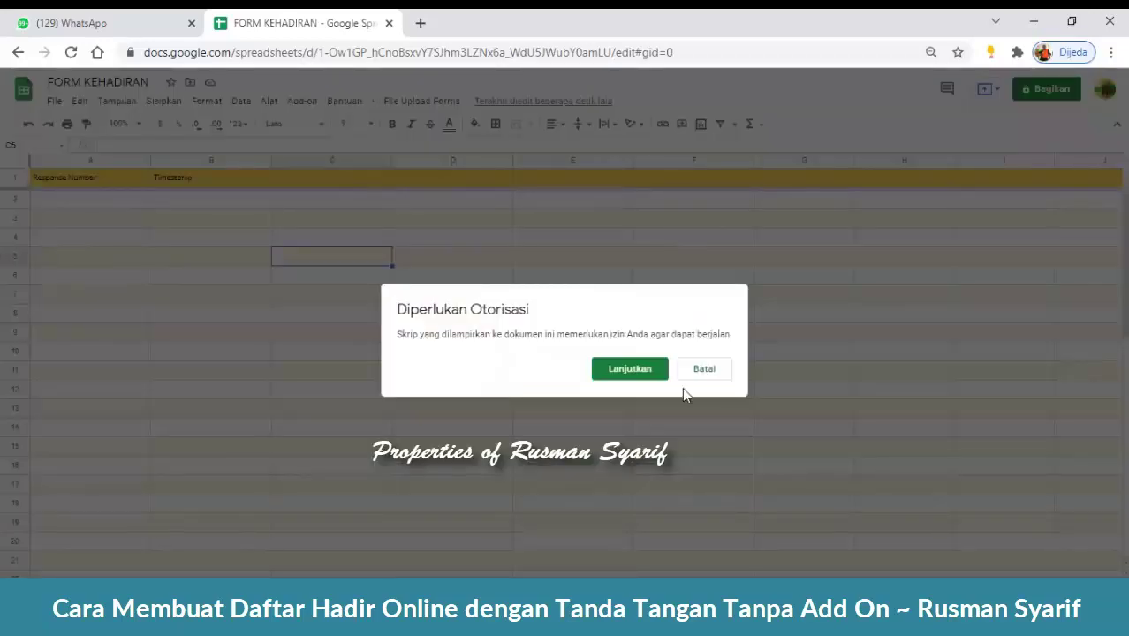
{"action": "left_click", "coordinate": [623, 378]}
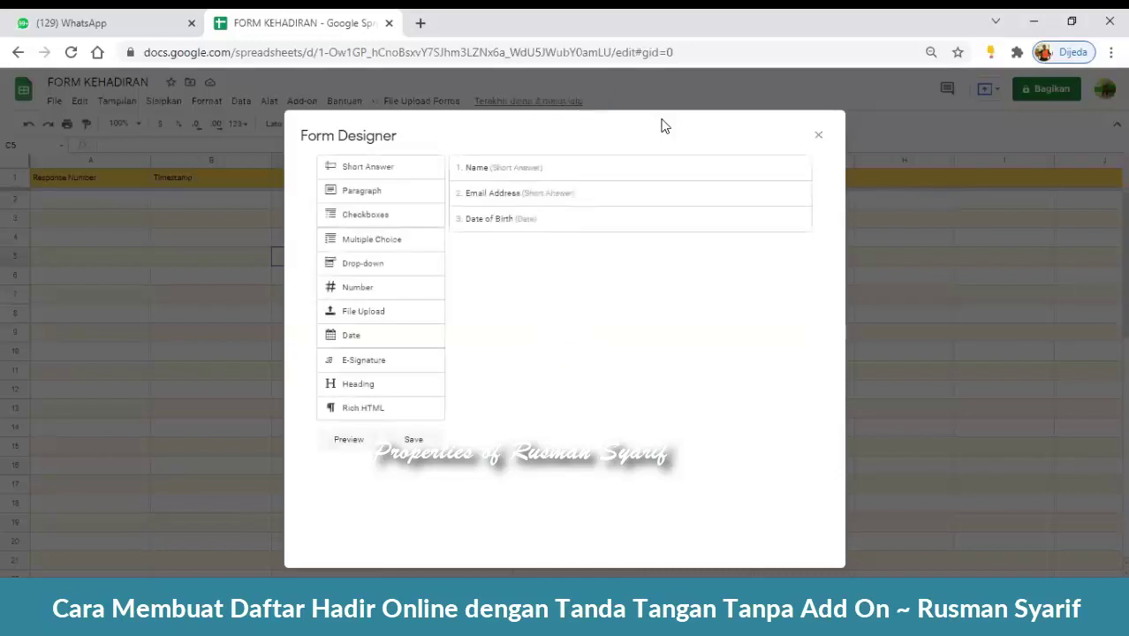
- Drag in a Checkboxes field, then delete the Name, Email Address and Date of Birth fields
{"action": "mouse_move", "coordinate": [708, 172]}
{"action": "left_click_drag", "start_coordinate": [365, 215], "coordinate": [571, 232]}
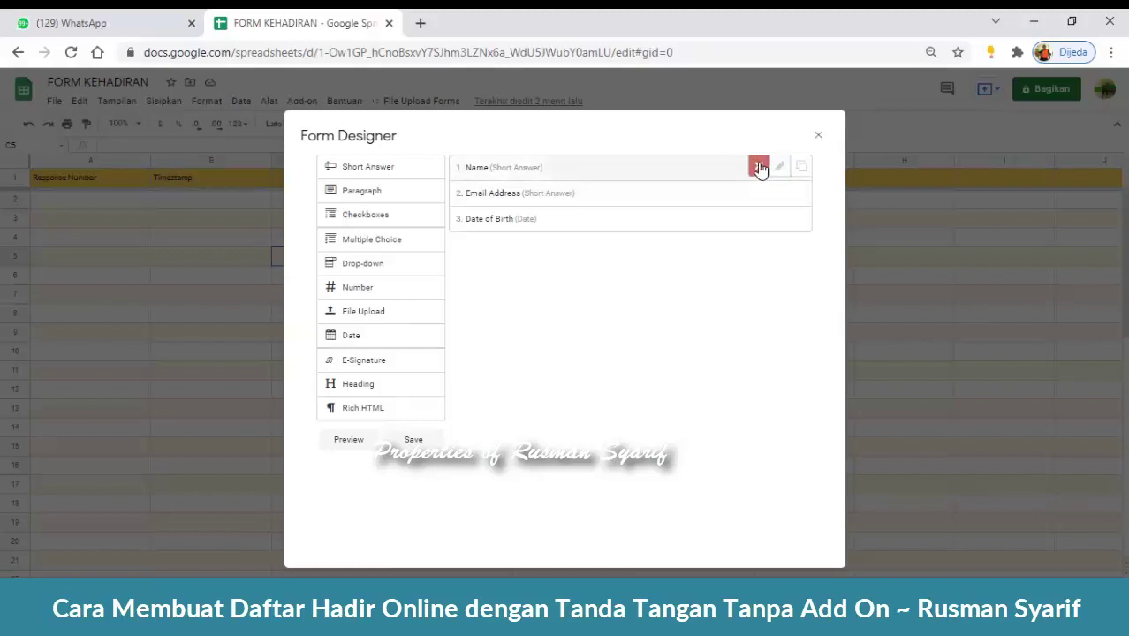
{"action": "left_click", "coordinate": [760, 168]}
{"action": "left_click", "coordinate": [760, 167]}
{"action": "left_click", "coordinate": [760, 168]}
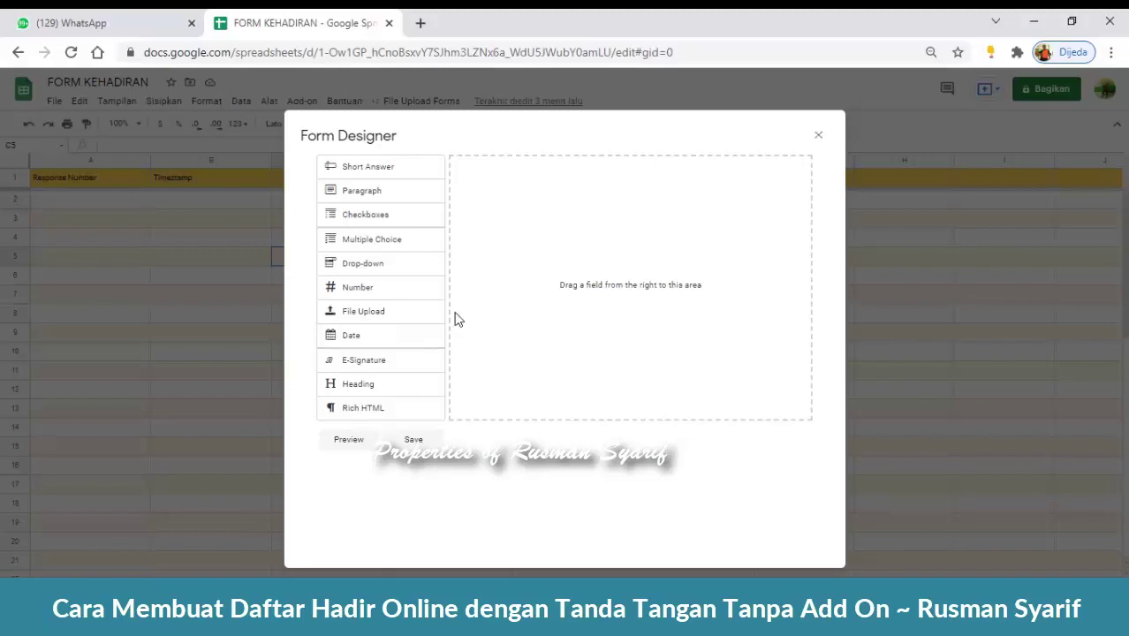
- Close the Form Designer and reopen it through File Upload Forms > Edit Form
{"action": "left_click", "coordinate": [819, 139]}
{"action": "left_click", "coordinate": [451, 104]}
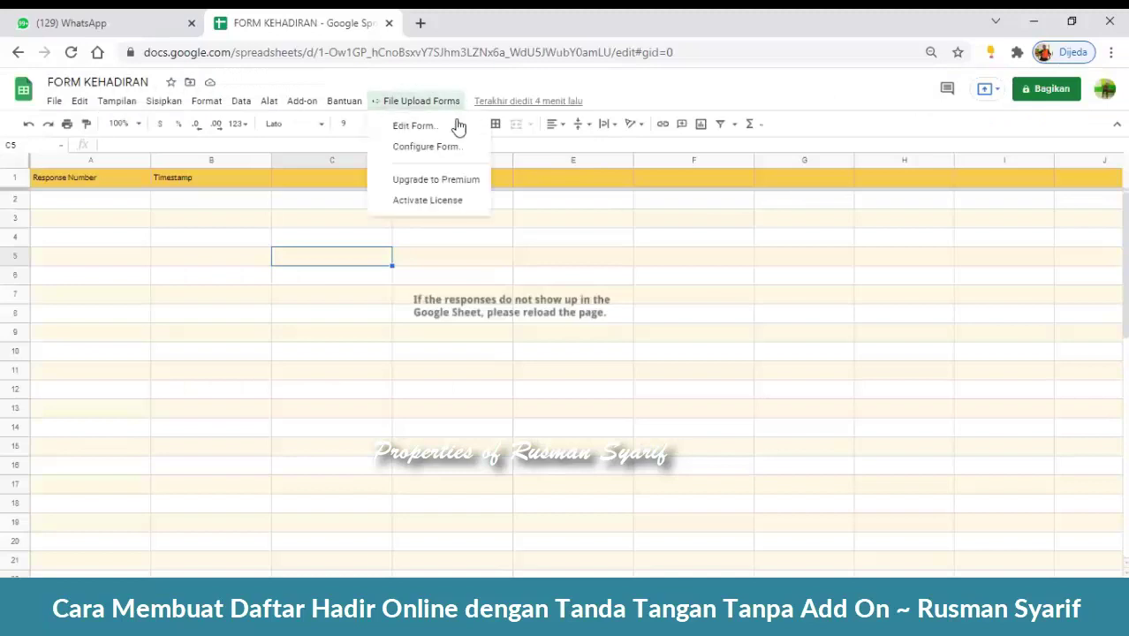
{"action": "left_click", "coordinate": [460, 126]}
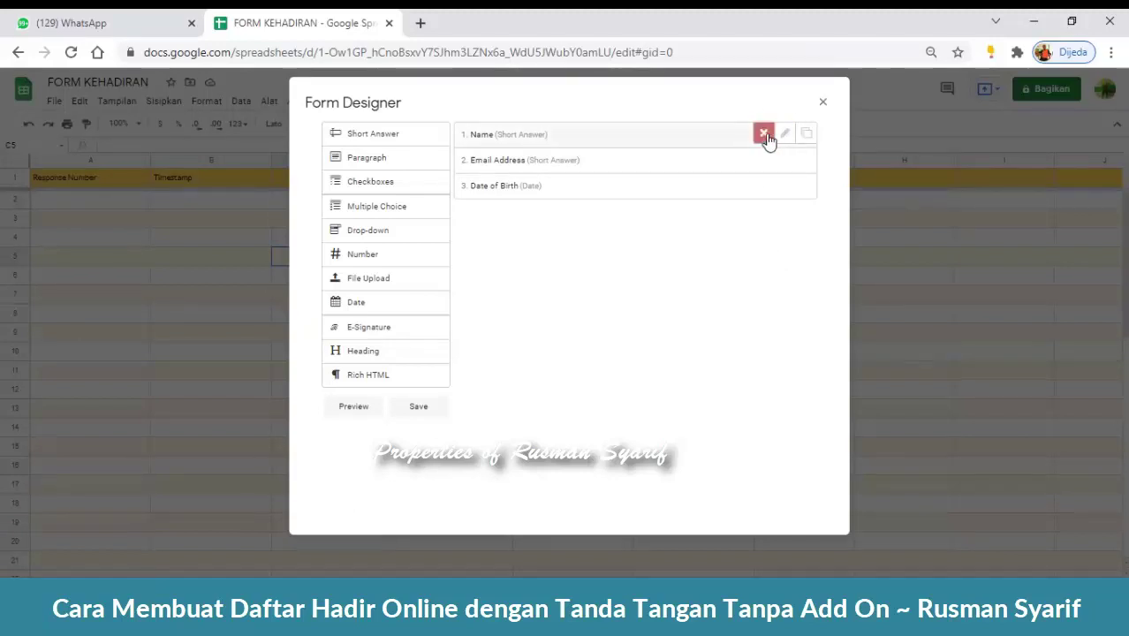
- Delete the Name, Email Address and Date of Birth rows with their red X buttons
{"action": "left_click", "coordinate": [765, 138]}
{"action": "left_click", "coordinate": [765, 137]}
{"action": "left_click", "coordinate": [765, 137]}
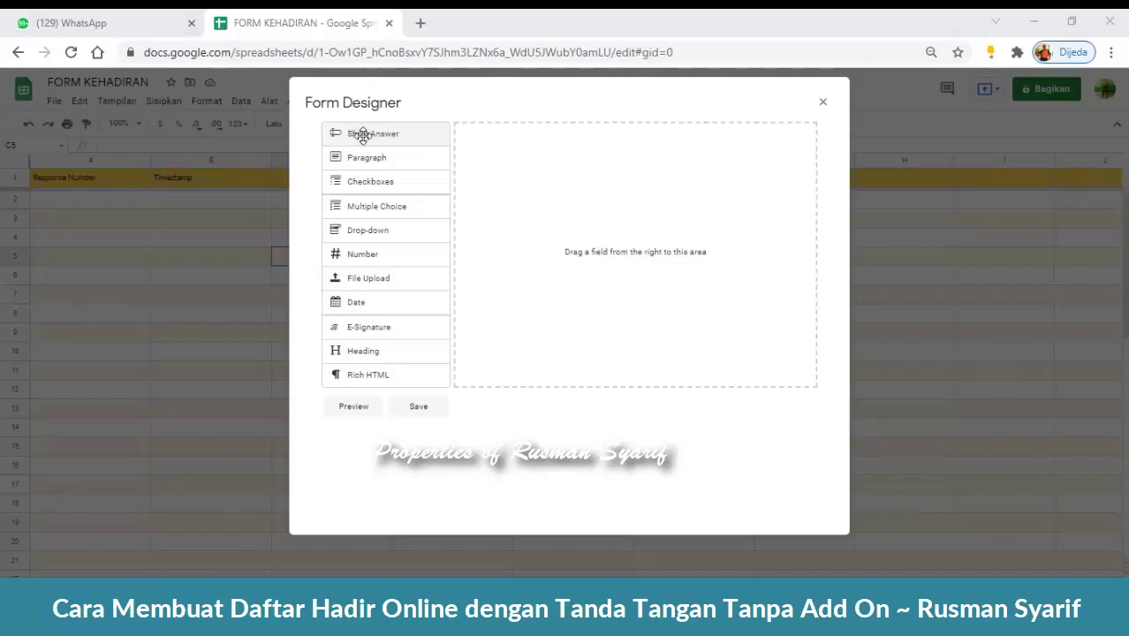
- Add a Short Answer field labelled 'Nama Lengkap' as question 1 and mark it Required
{"action": "left_click_drag", "start_coordinate": [365, 134], "coordinate": [522, 146]}
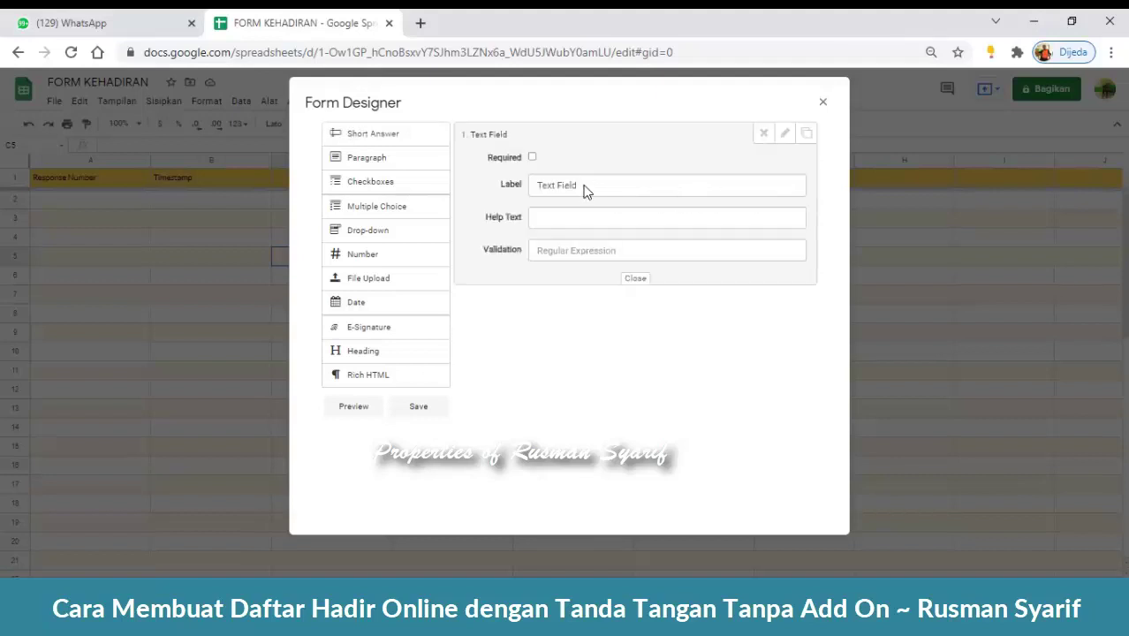
{"action": "left_click_drag", "start_coordinate": [580, 186], "coordinate": [533, 192]}
{"action": "type", "text": "Na"}
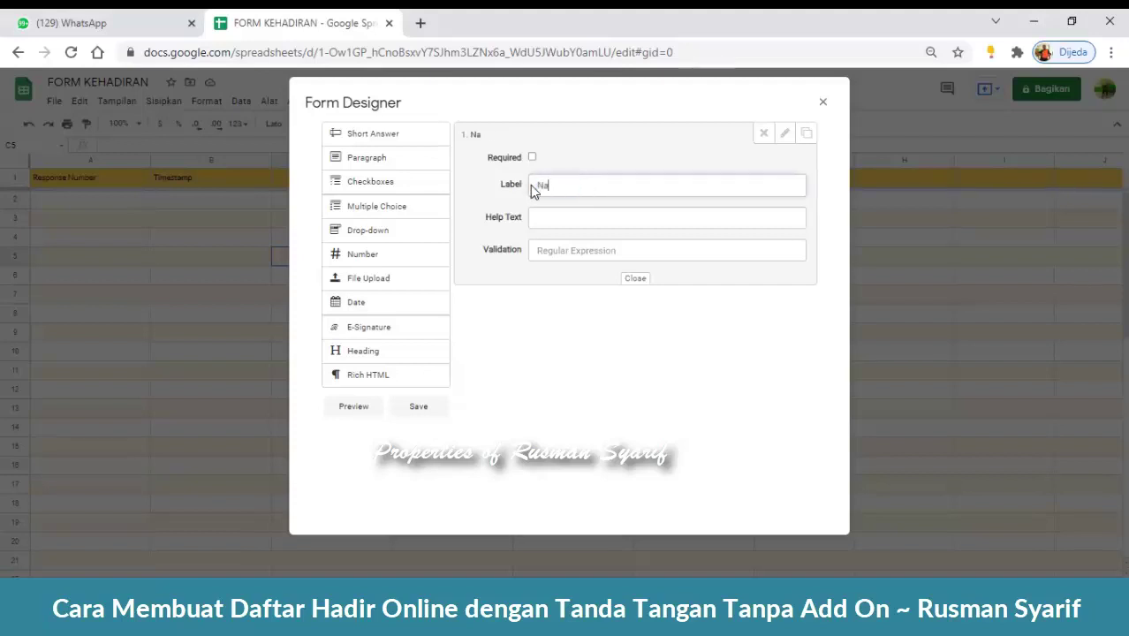
{"action": "type", "text": "ma Lengkap"}
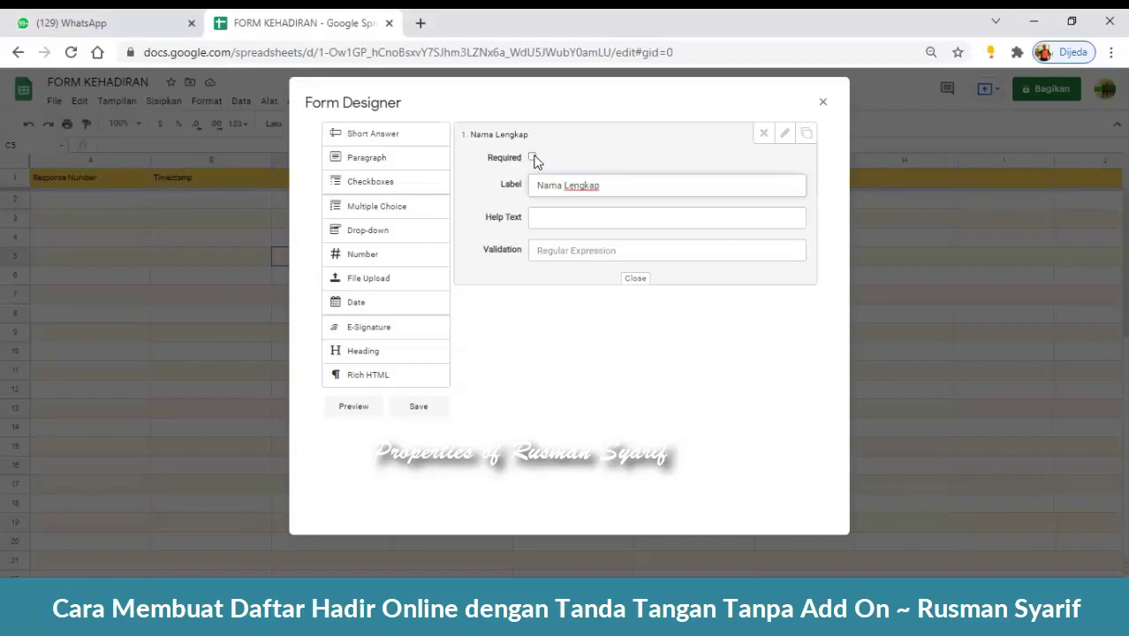
{"action": "left_click", "coordinate": [532, 157]}
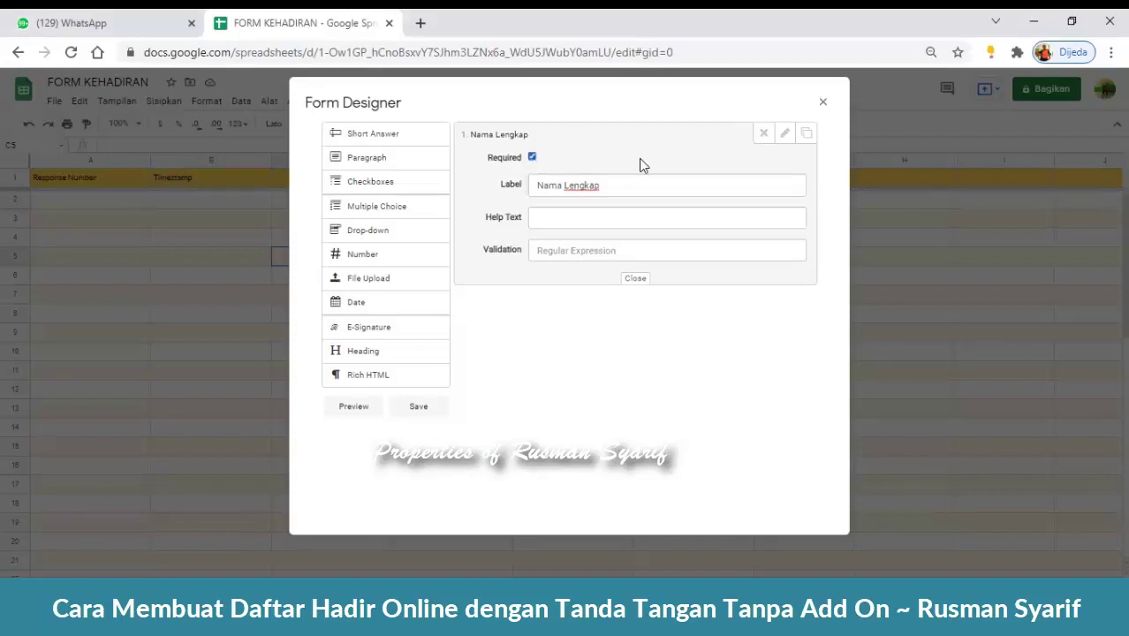
{"action": "left_click", "coordinate": [532, 157]}
{"action": "left_click", "coordinate": [532, 157]}
{"action": "left_click", "coordinate": [636, 279]}
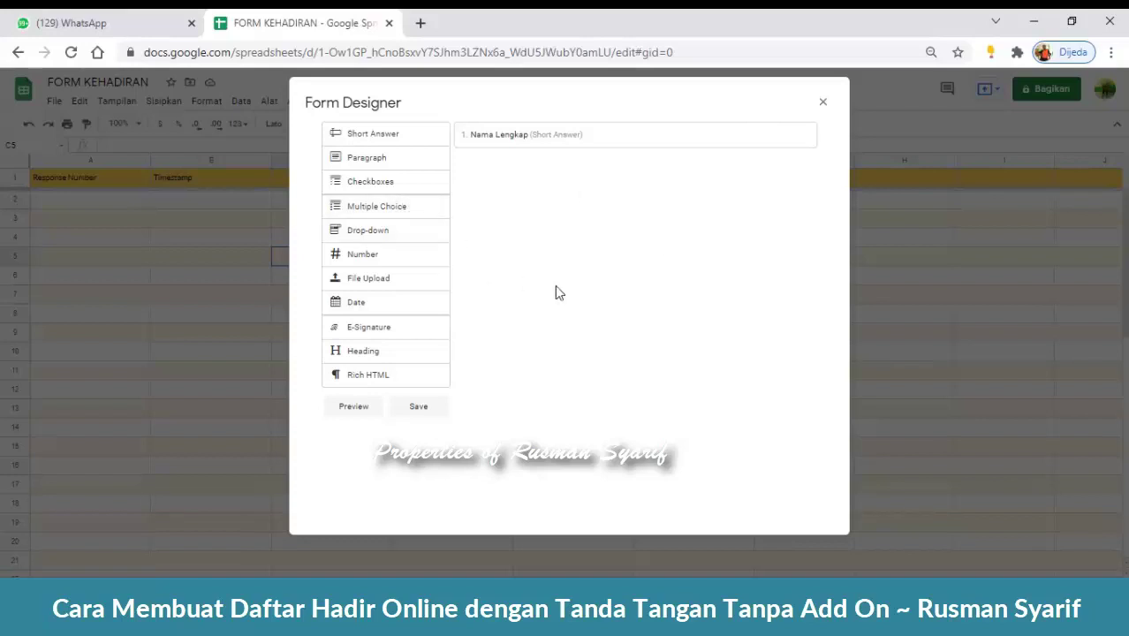
- Add a Drop-down question labelled 'Asal Madrasah' below Nama Lengkap
{"action": "left_click_drag", "start_coordinate": [369, 233], "coordinate": [497, 173]}
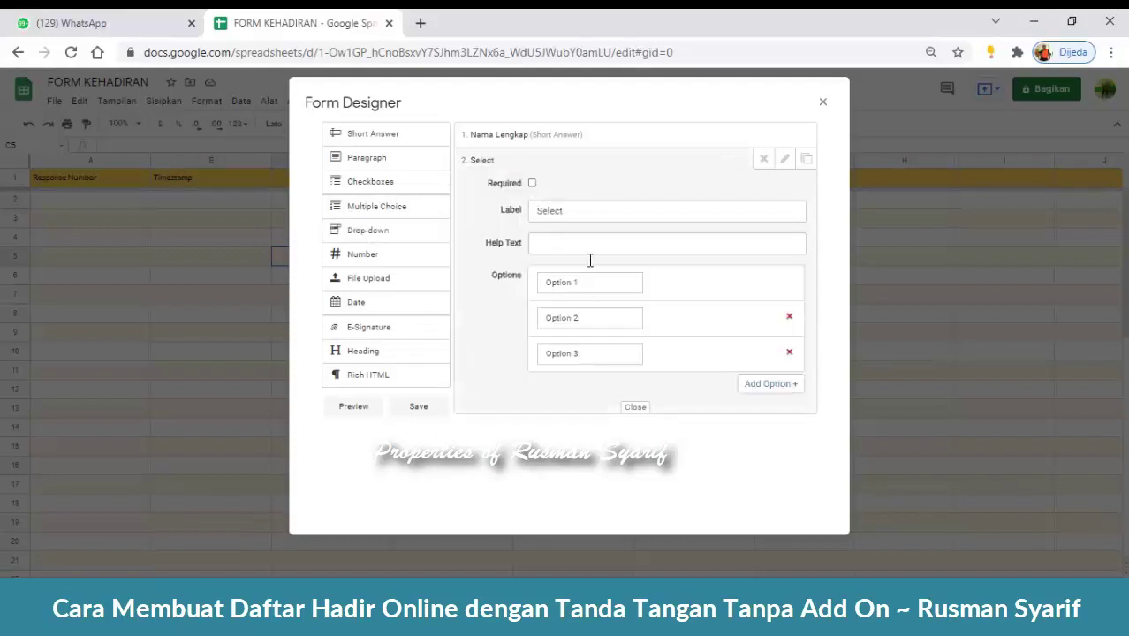
{"action": "left_click", "coordinate": [593, 212]}
{"action": "left_click_drag", "start_coordinate": [565, 214], "coordinate": [521, 220]}
{"action": "type", "text": "Asa"}
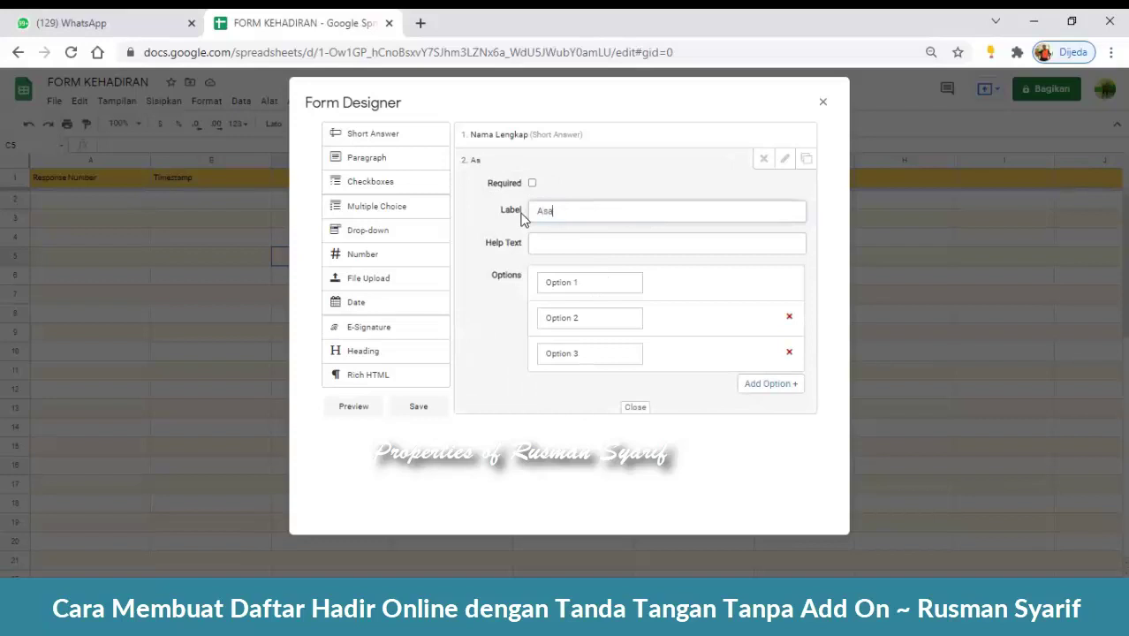
{"action": "type", "text": "l Madrasah"}
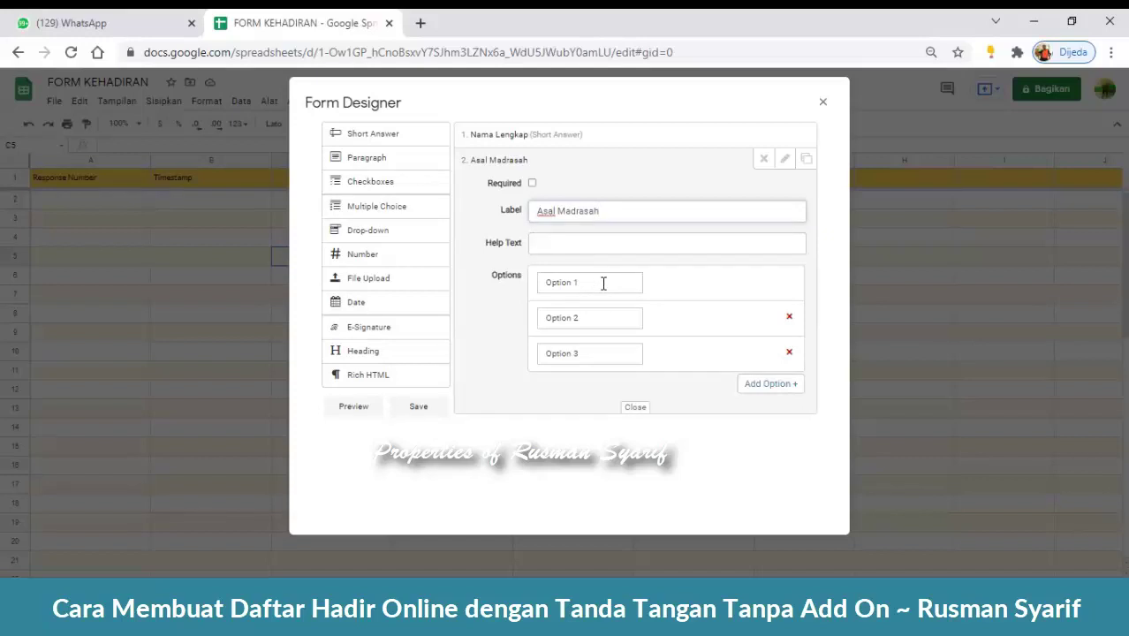
- Set its choices to 'MTs Negeri Pangkep' and 'MTs DDI Kalukuang', removing the third option
{"action": "left_click", "coordinate": [605, 283]}
{"action": "type", "text": "MTs"}
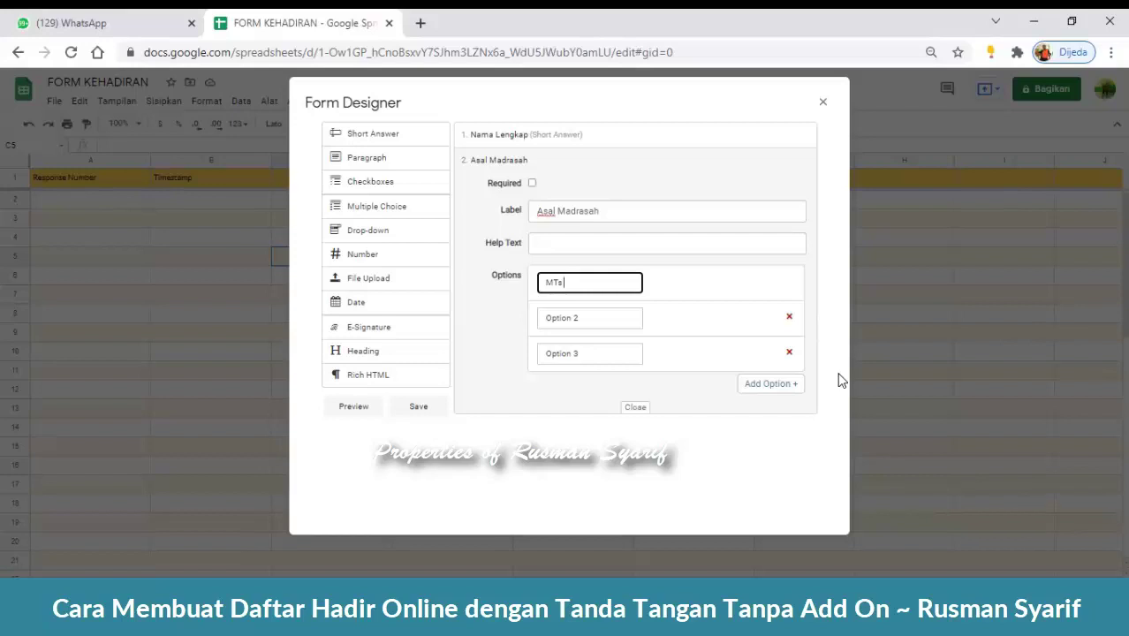
{"action": "type", "text": "Negeri Pangkep"}
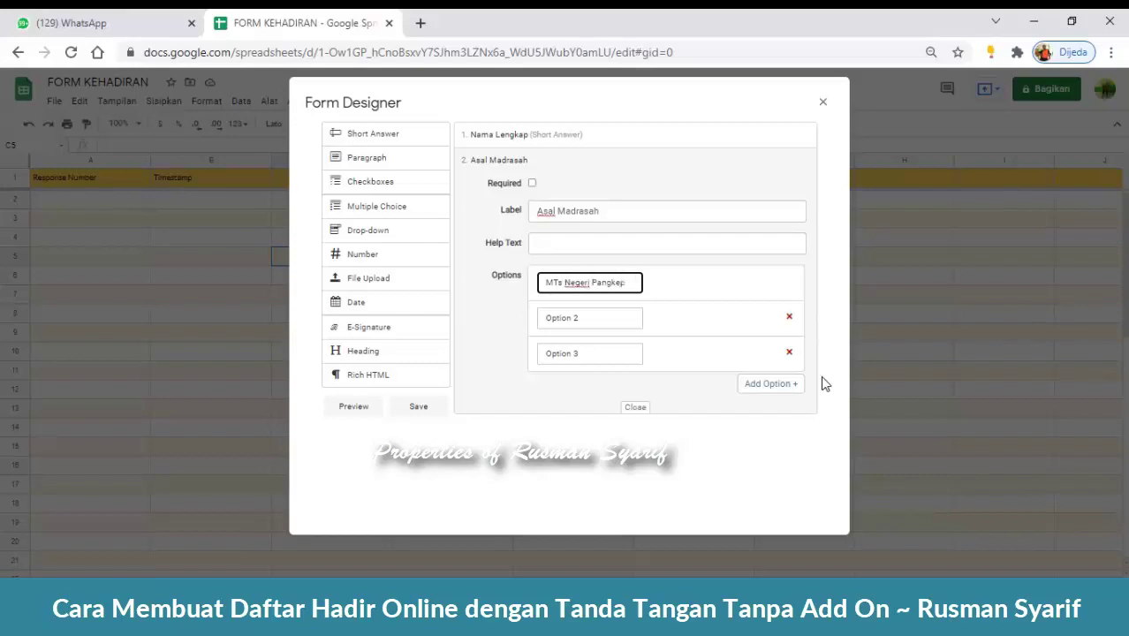
{"action": "left_click_drag", "start_coordinate": [579, 319], "coordinate": [476, 323]}
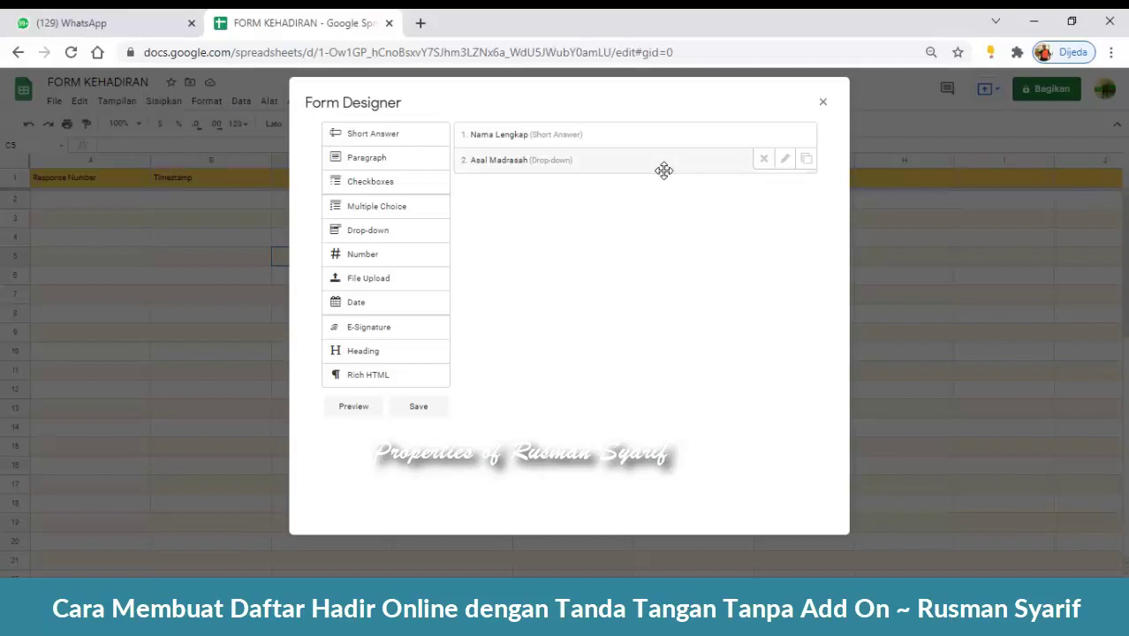
{"action": "left_click", "coordinate": [785, 161]}
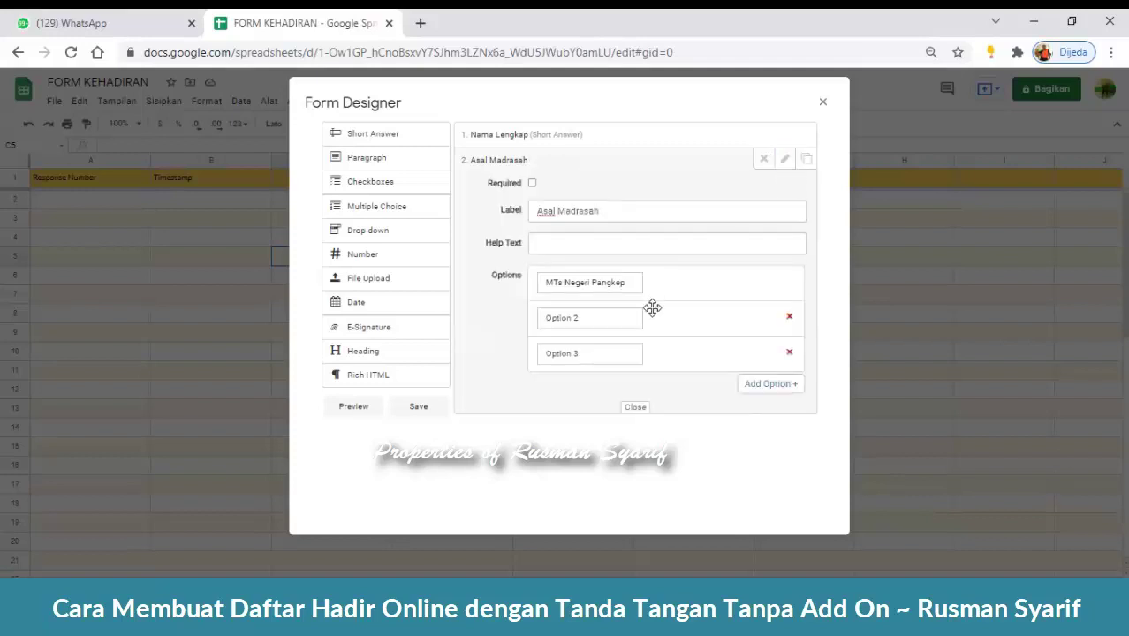
{"action": "left_click", "coordinate": [599, 320]}
{"action": "type", "text": "MTs D"}
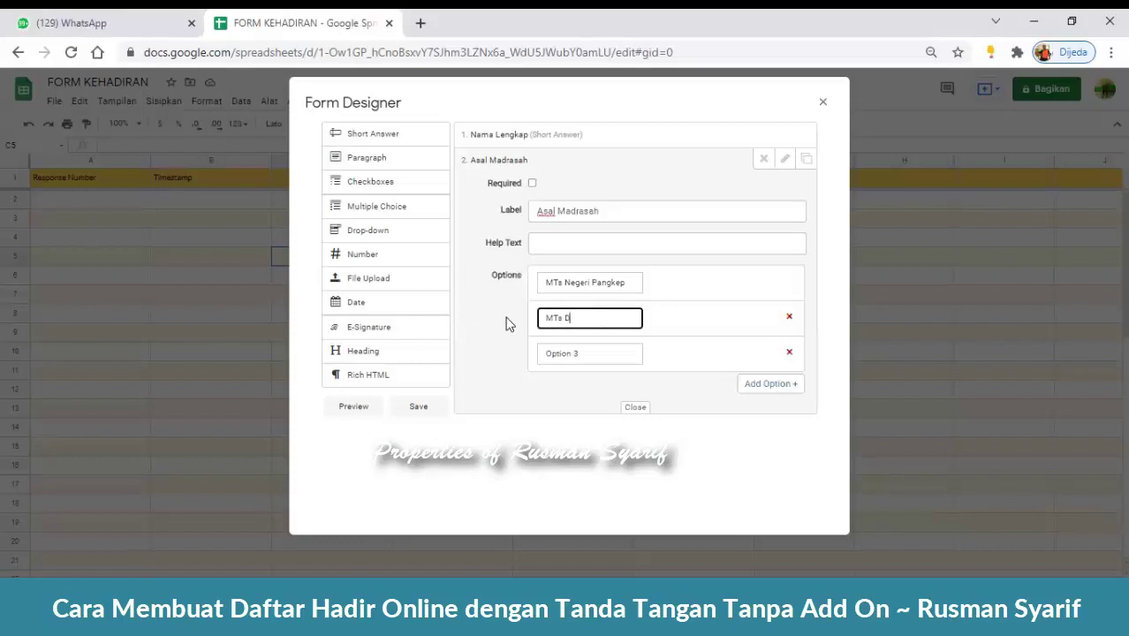
{"action": "type", "text": "DI Kalukuang"}
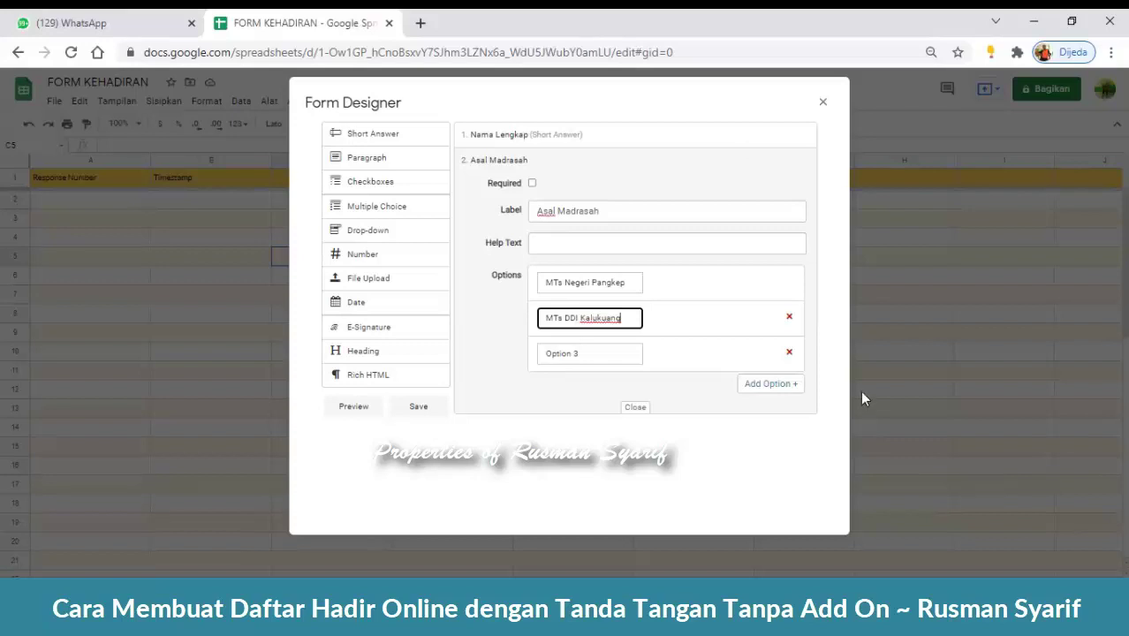
{"action": "left_click", "coordinate": [789, 353]}
{"action": "left_click", "coordinate": [820, 459]}
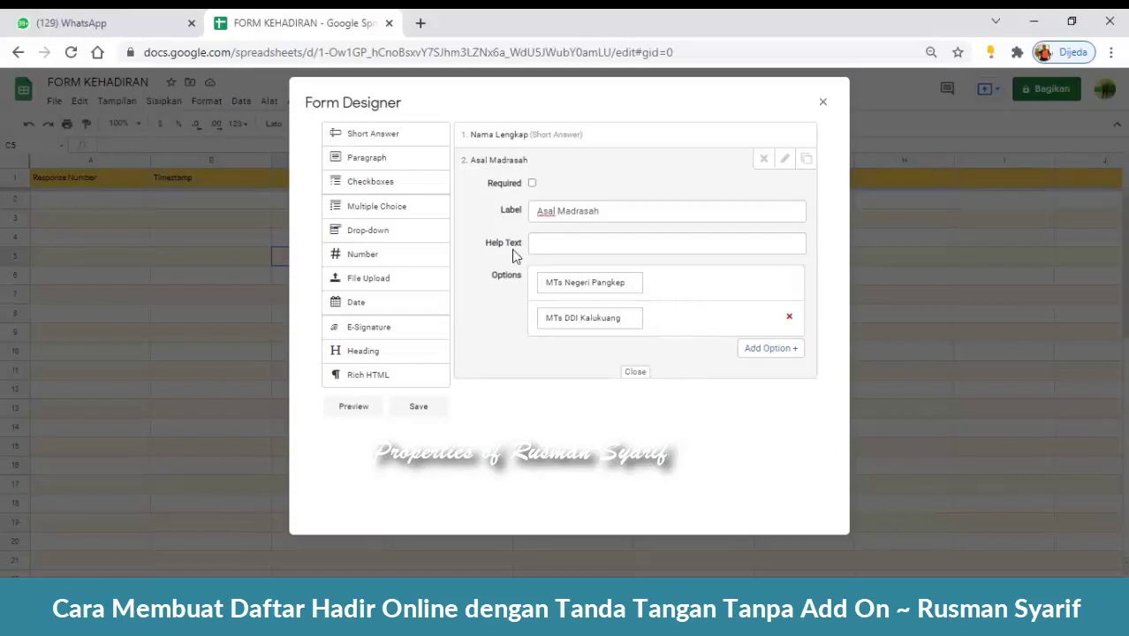
{"action": "left_click", "coordinate": [637, 375]}
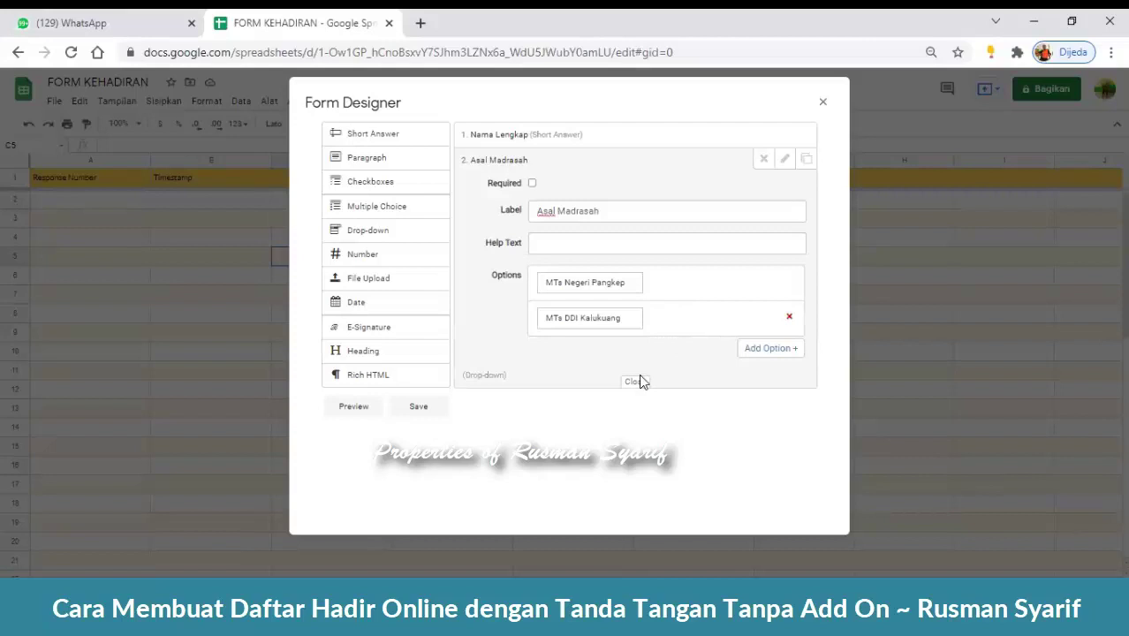
{"action": "left_click", "coordinate": [642, 381]}
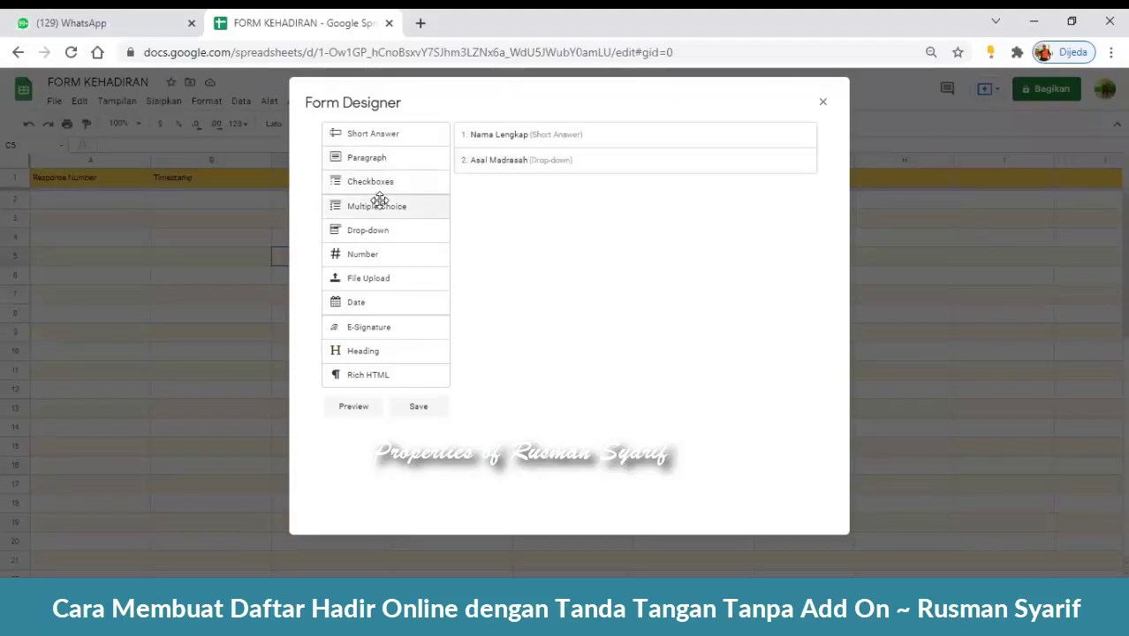
- Add a trial Multiple Choice question below Asal Madrasah, then delete it
{"action": "left_click_drag", "start_coordinate": [396, 207], "coordinate": [539, 196]}
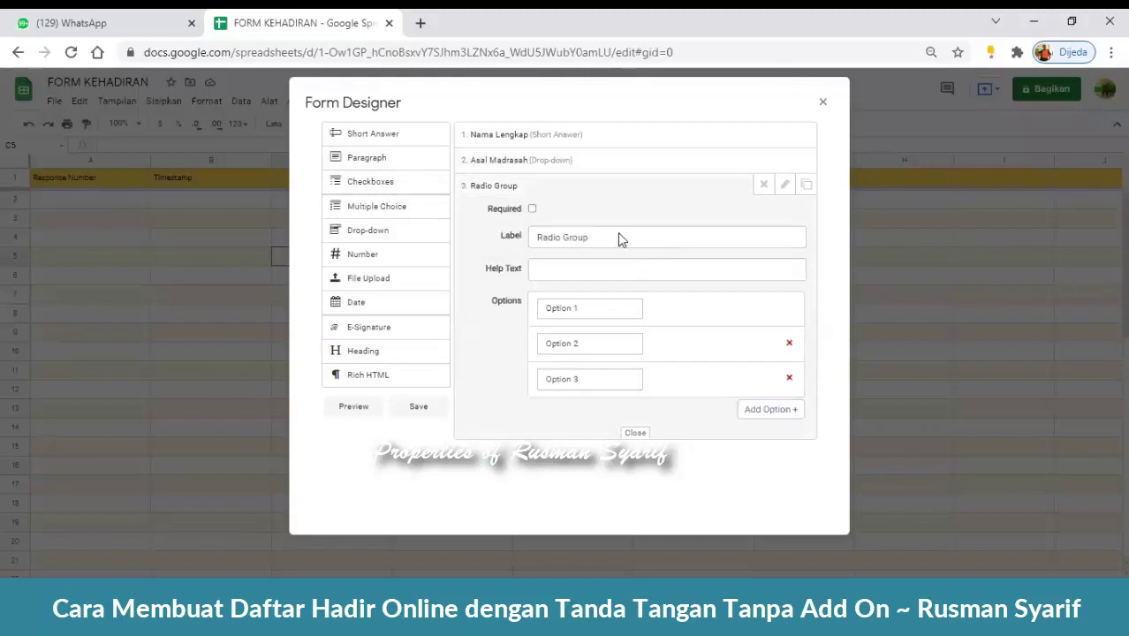
{"action": "left_click", "coordinate": [789, 379]}
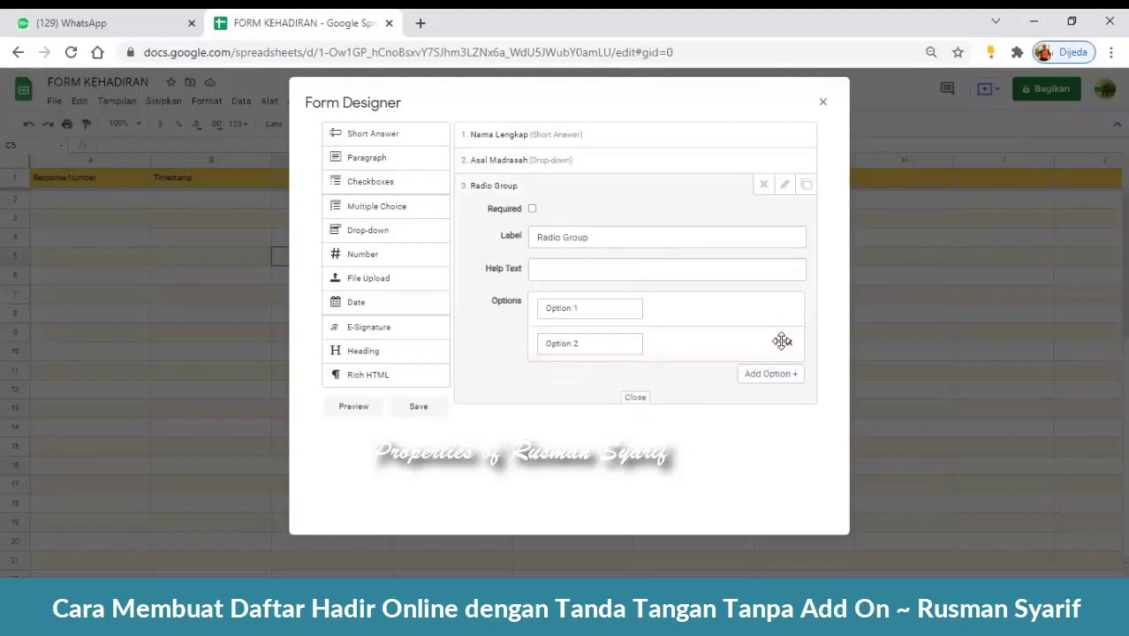
{"action": "left_click", "coordinate": [782, 341]}
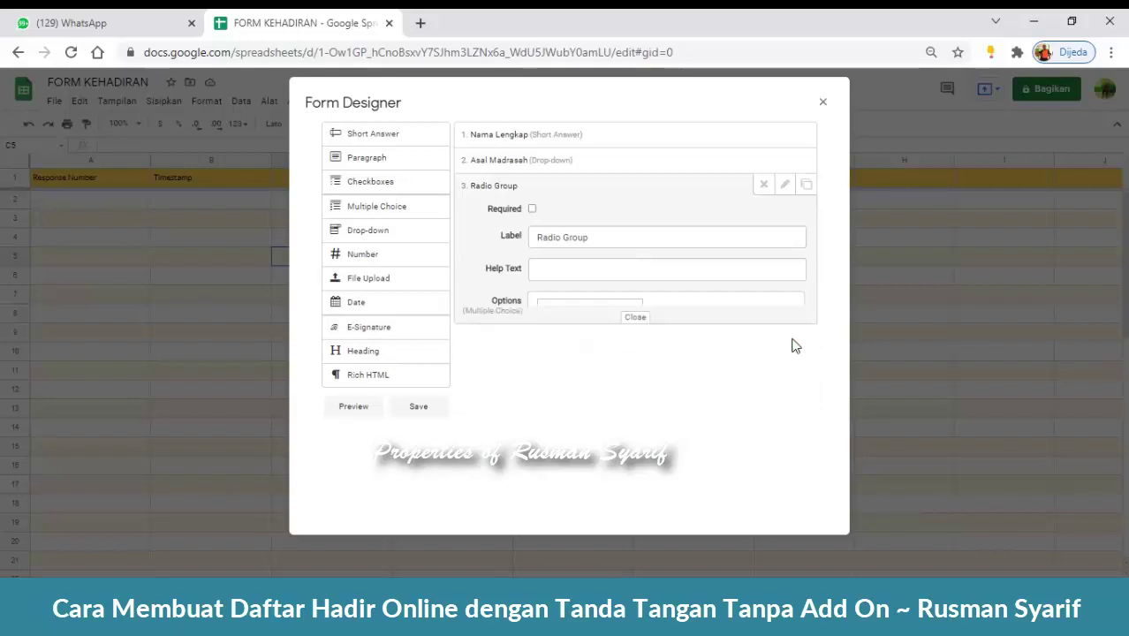
{"action": "left_click", "coordinate": [764, 185]}
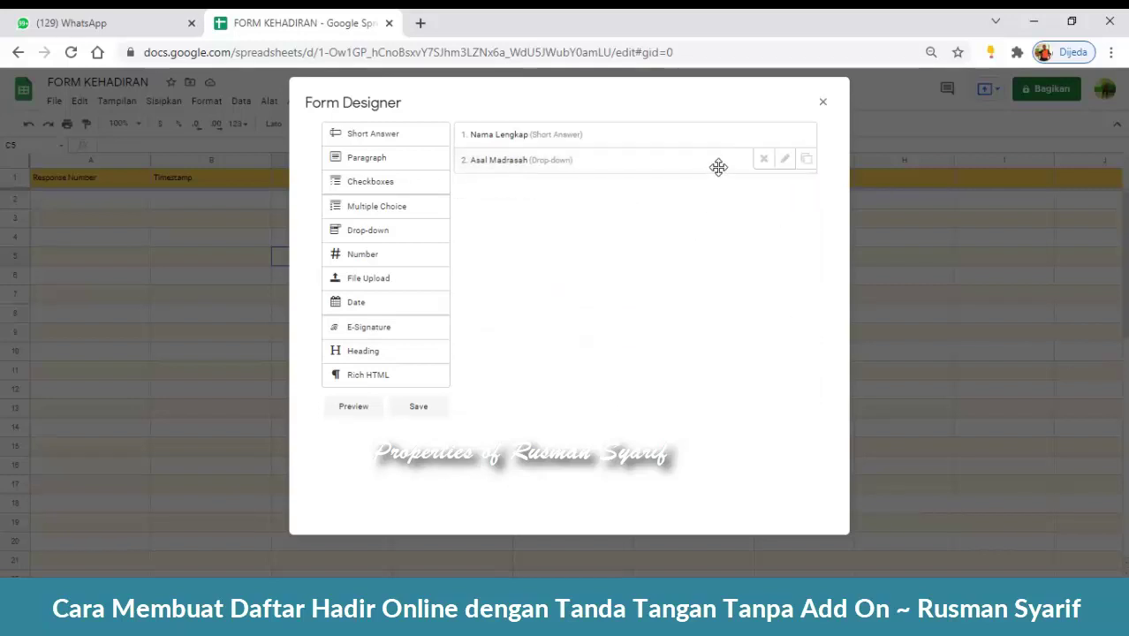
- Mark the Asal Madrasah drop-down as Required
{"action": "left_click", "coordinate": [784, 160]}
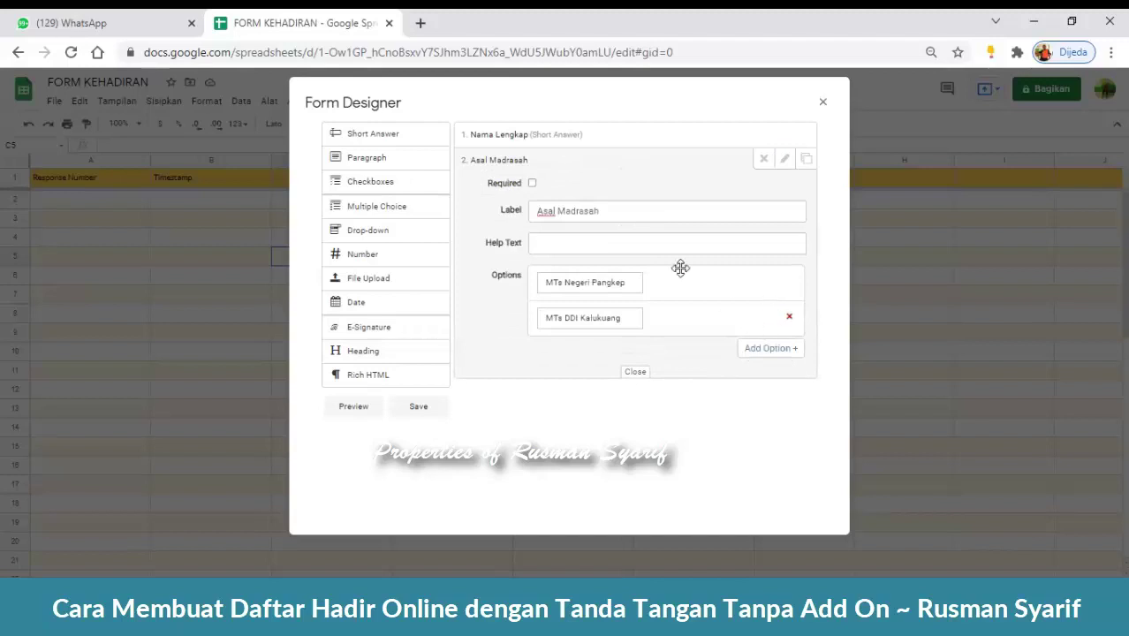
{"action": "left_click", "coordinate": [532, 184]}
{"action": "left_click", "coordinate": [636, 374]}
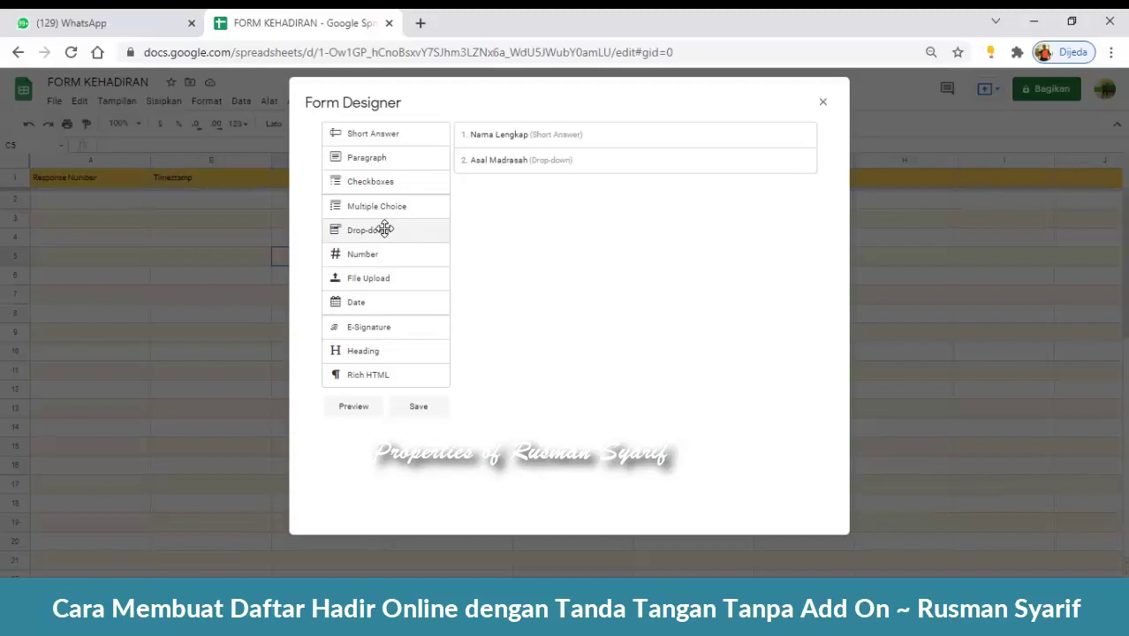
- Add a third Drop-down question labelled 'Materi'
{"action": "left_click_drag", "start_coordinate": [390, 229], "coordinate": [548, 205]}
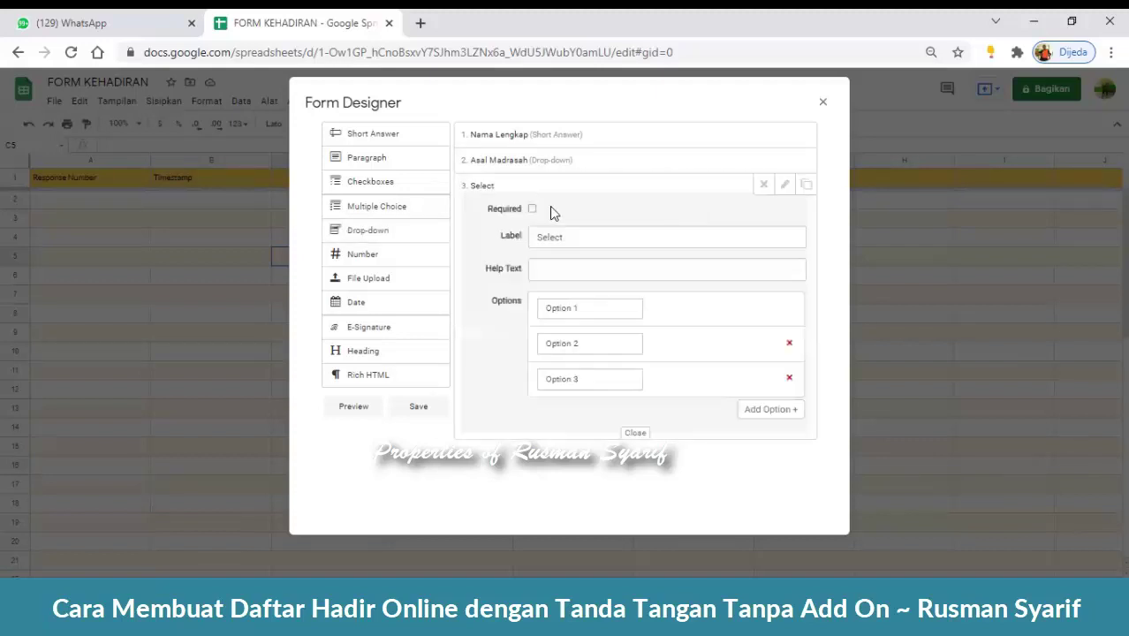
{"action": "left_click", "coordinate": [601, 245]}
{"action": "left_click_drag", "start_coordinate": [601, 245], "coordinate": [530, 243]}
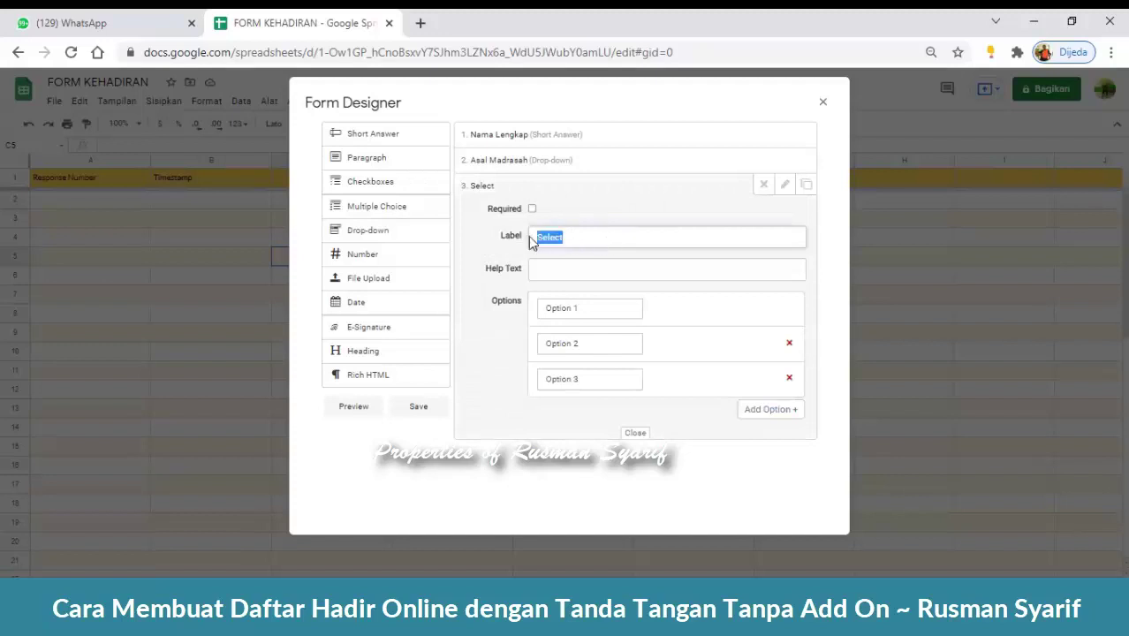
{"action": "type", "text": "Mater"}
- Give Materi the choices 'Toleransi dalam Keberagaman' and 'GEDSI', dropping the third option
{"action": "left_click", "coordinate": [789, 377]}
{"action": "left_click", "coordinate": [587, 310]}
{"action": "left_click_drag", "start_coordinate": [605, 309], "coordinate": [522, 316]}
{"action": "type", "text": "Ke"}
{"action": "key", "text": "BackSpace"}
{"action": "key", "text": "BackSpace"}
{"action": "type", "text": "Tole"}
{"action": "type", "text": "ransi"}
{"action": "type", "text": " dalam Ke"}
{"action": "type", "text": "bera"}
{"action": "type", "text": "gaman"}
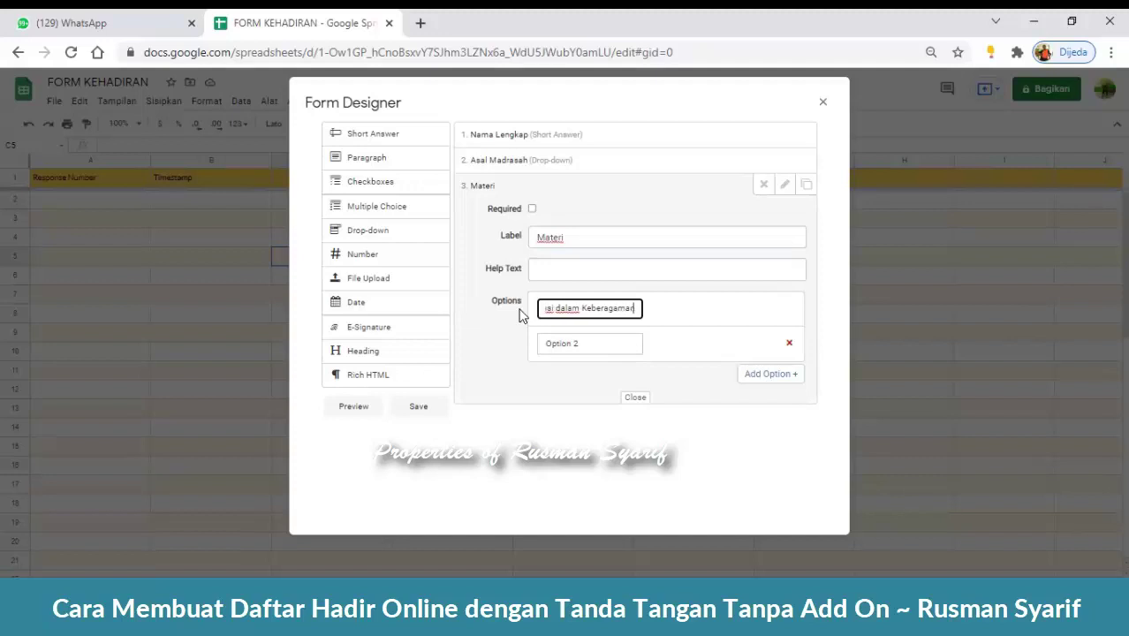
{"action": "left_click", "coordinate": [594, 349]}
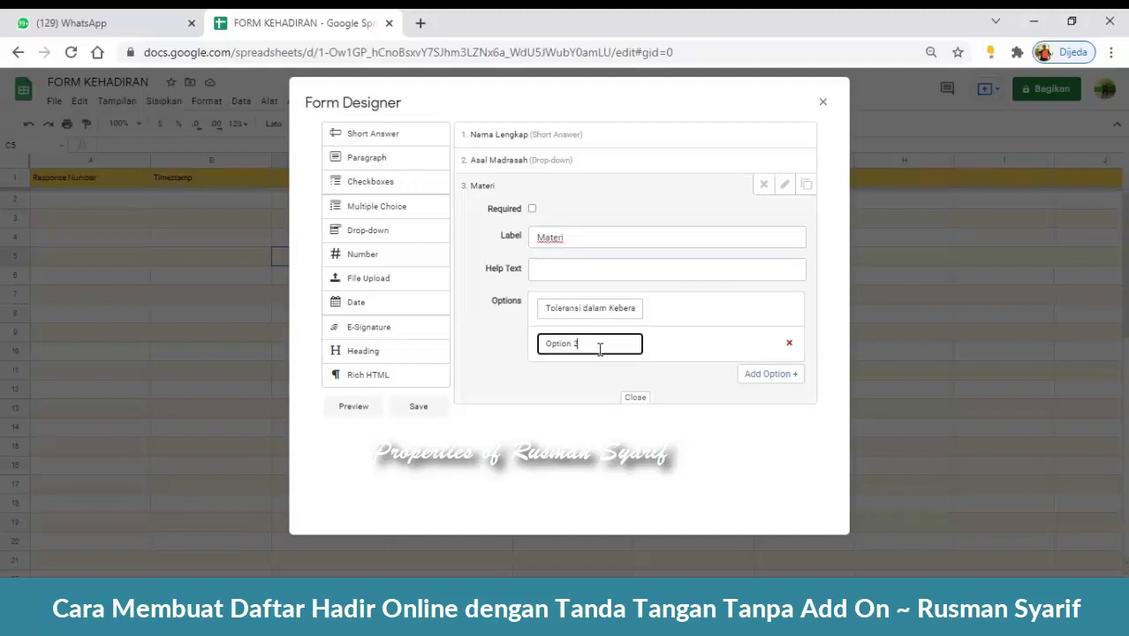
{"action": "left_click_drag", "start_coordinate": [604, 346], "coordinate": [510, 355]}
{"action": "type", "text": "GEDSI"}
{"action": "left_click", "coordinate": [824, 406]}
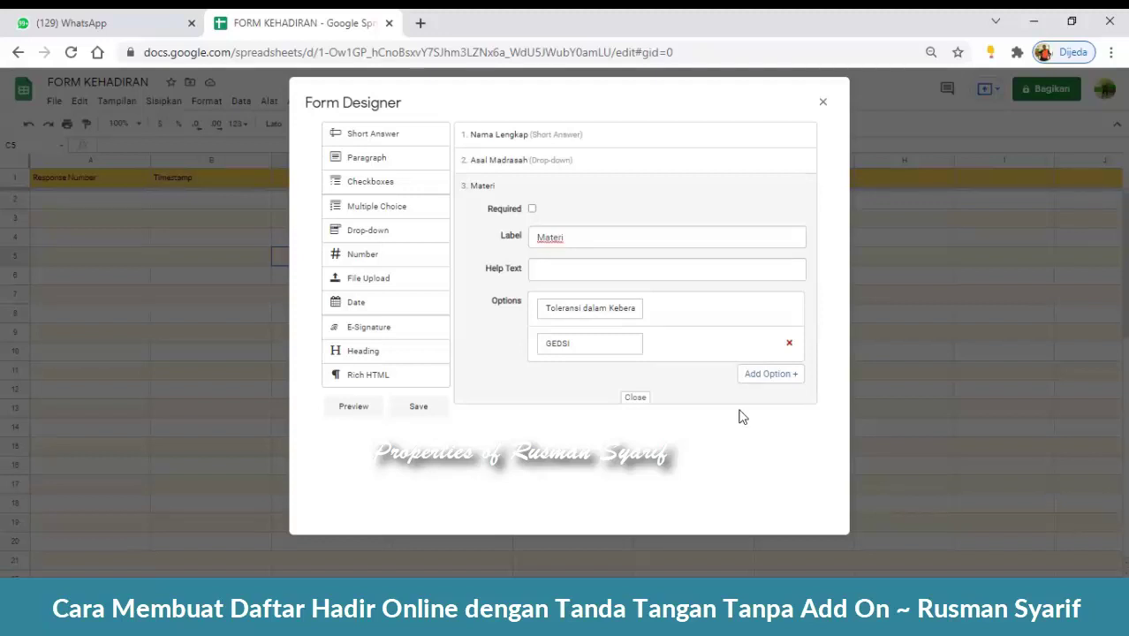
{"action": "left_click", "coordinate": [635, 398]}
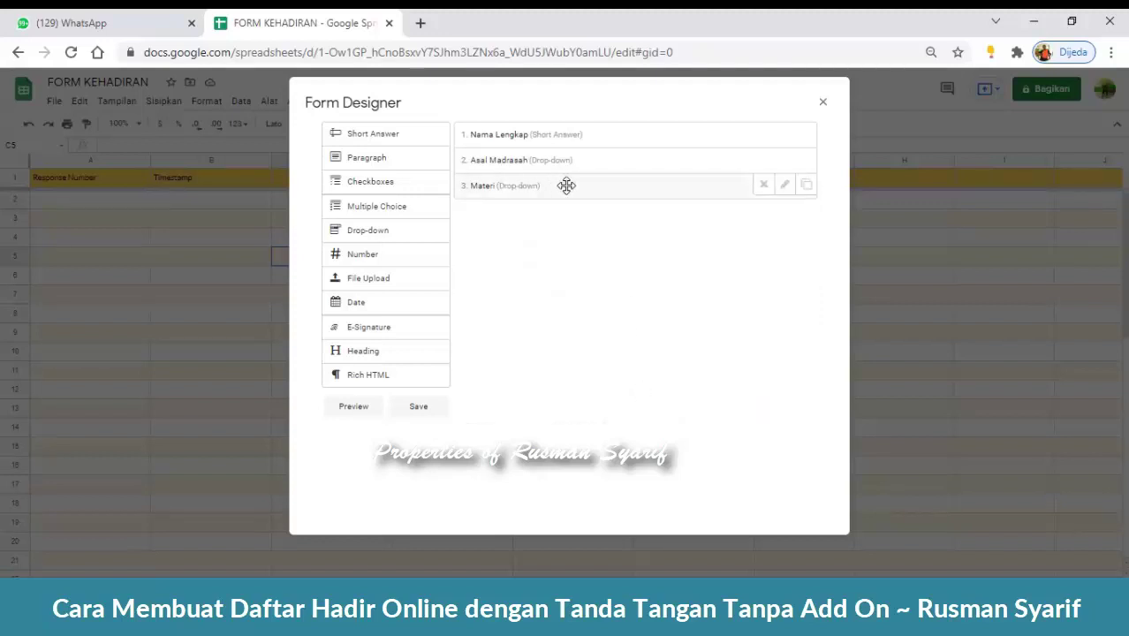
- Mark the Materi question as Required
{"action": "left_click", "coordinate": [784, 184]}
{"action": "left_click", "coordinate": [532, 208]}
{"action": "left_click", "coordinate": [637, 398]}
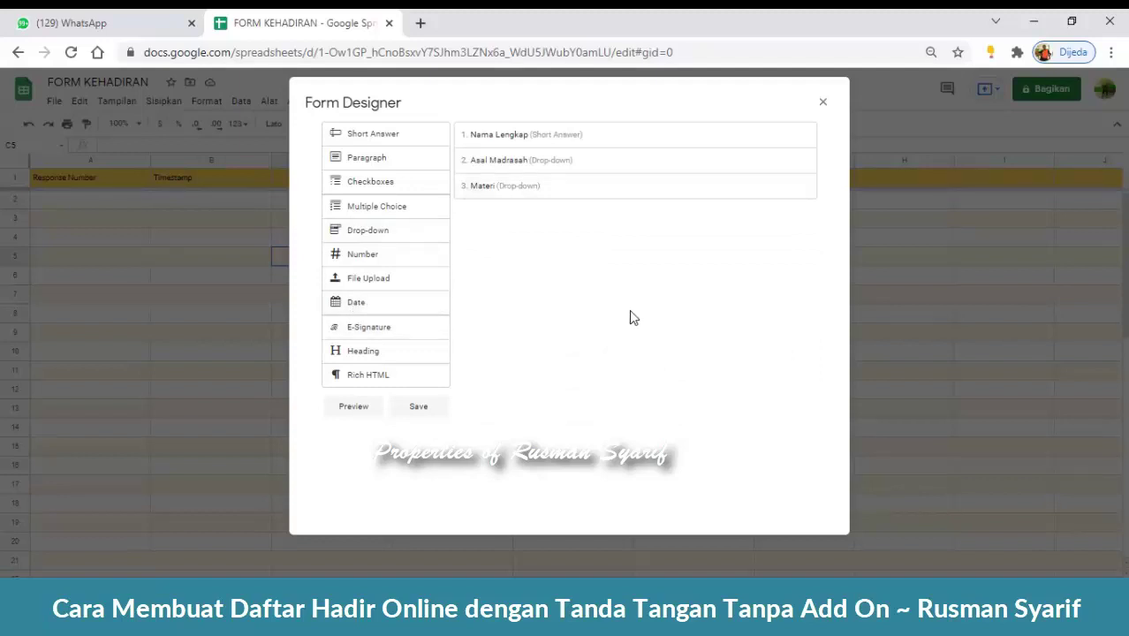
- Insert a required Date question labelled 'Tanggal' after Asal Madrasah
{"action": "left_click_drag", "start_coordinate": [373, 307], "coordinate": [514, 183]}
{"action": "left_click", "coordinate": [600, 239]}
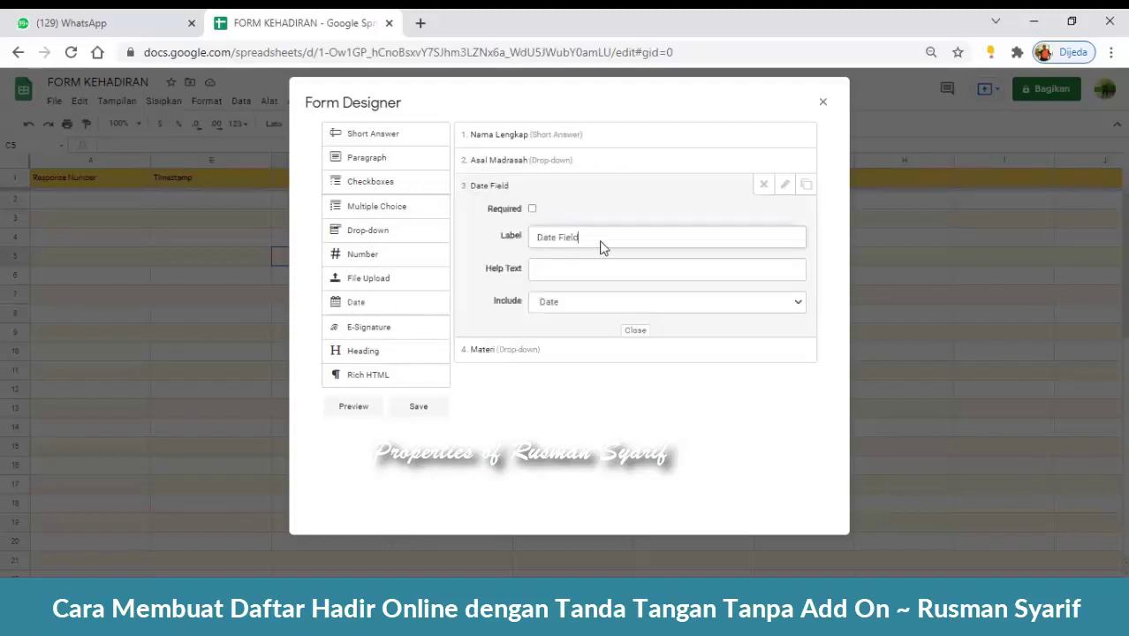
{"action": "left_click_drag", "start_coordinate": [602, 237], "coordinate": [508, 241]}
{"action": "type", "text": "Tanggal"}
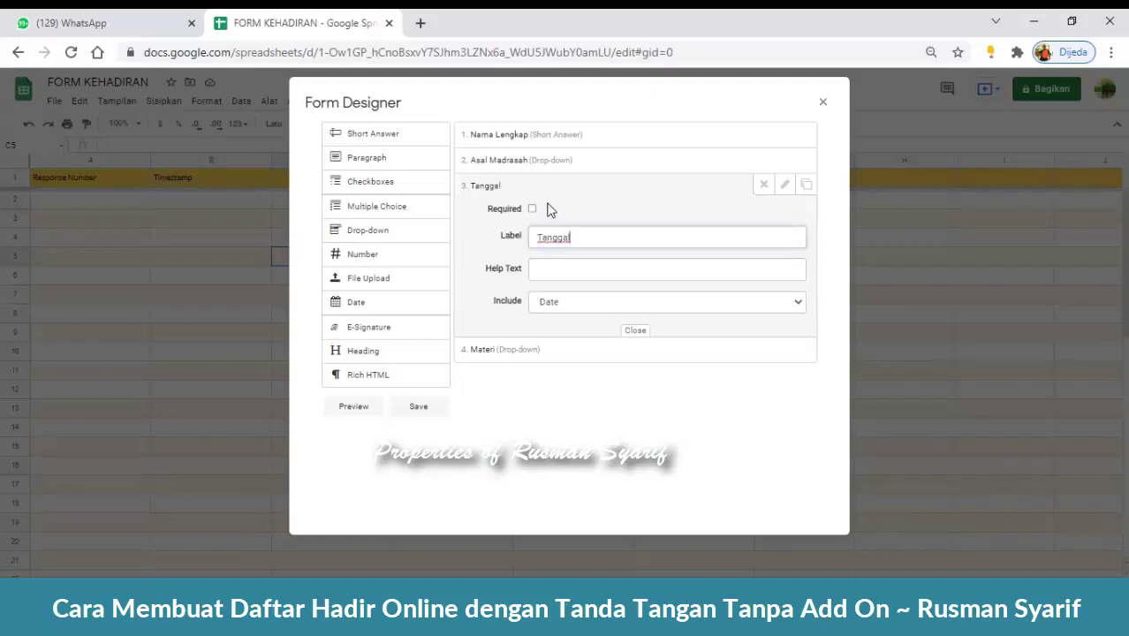
{"action": "left_click", "coordinate": [532, 209]}
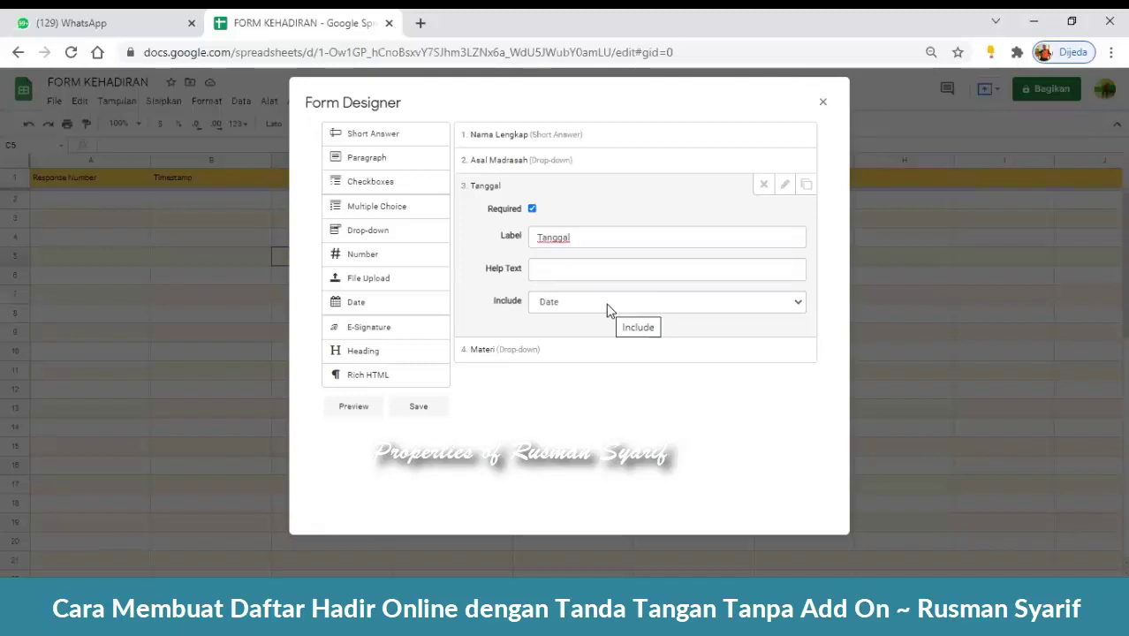
- Set the Tanggal question to record Date and Time
{"action": "left_click", "coordinate": [610, 305]}
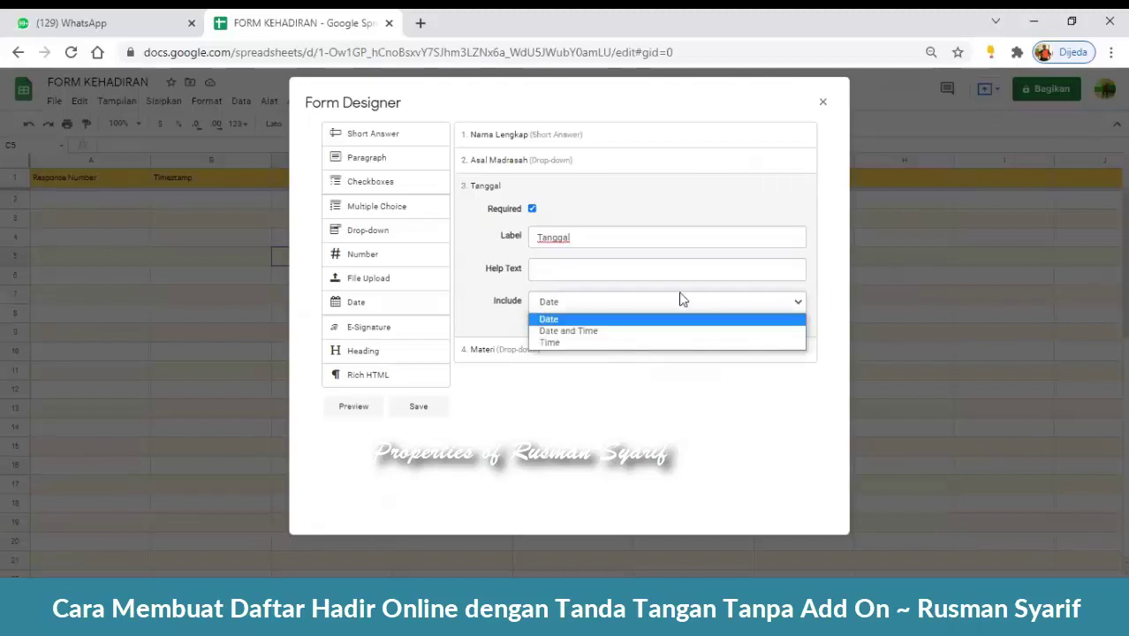
{"action": "left_click", "coordinate": [689, 305]}
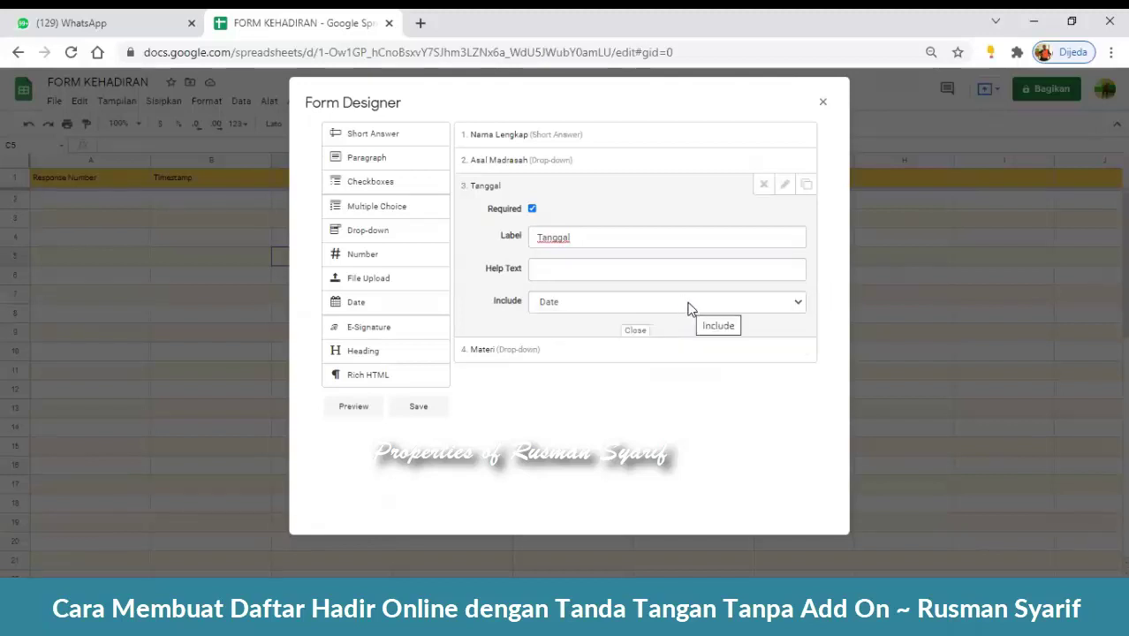
{"action": "left_click", "coordinate": [690, 305]}
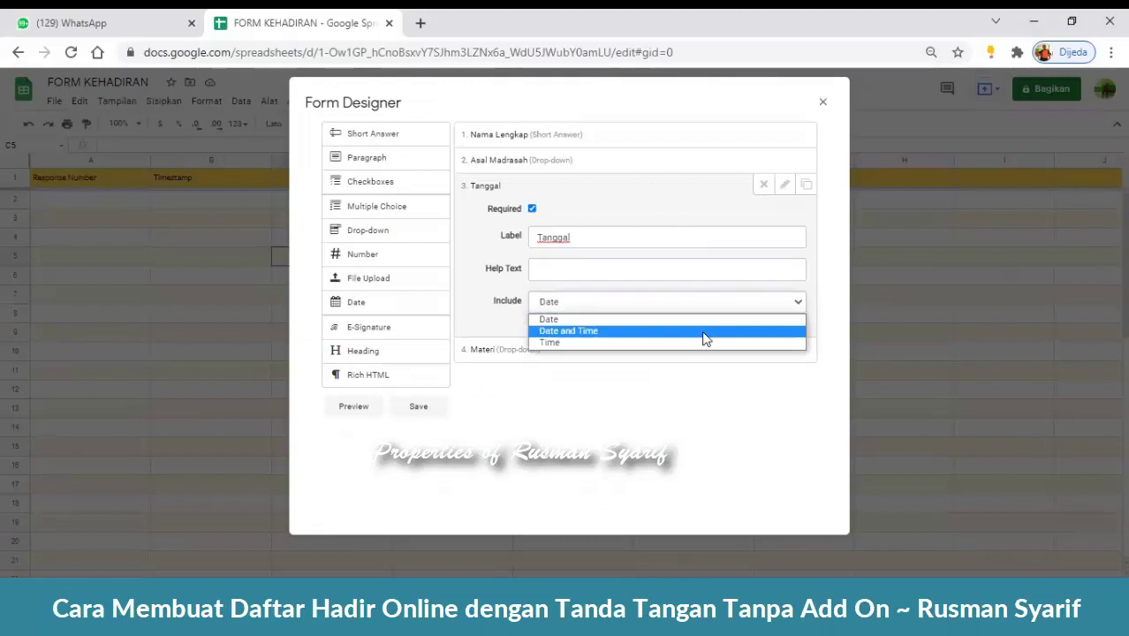
{"action": "left_click", "coordinate": [705, 331]}
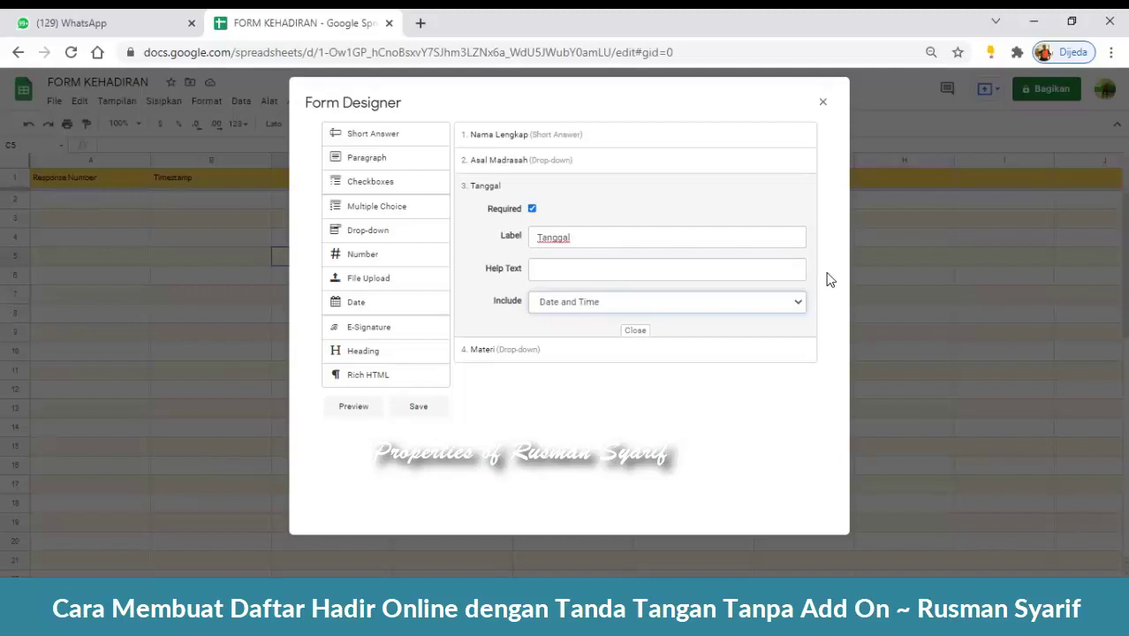
{"action": "left_click", "coordinate": [781, 304]}
{"action": "left_click", "coordinate": [781, 332]}
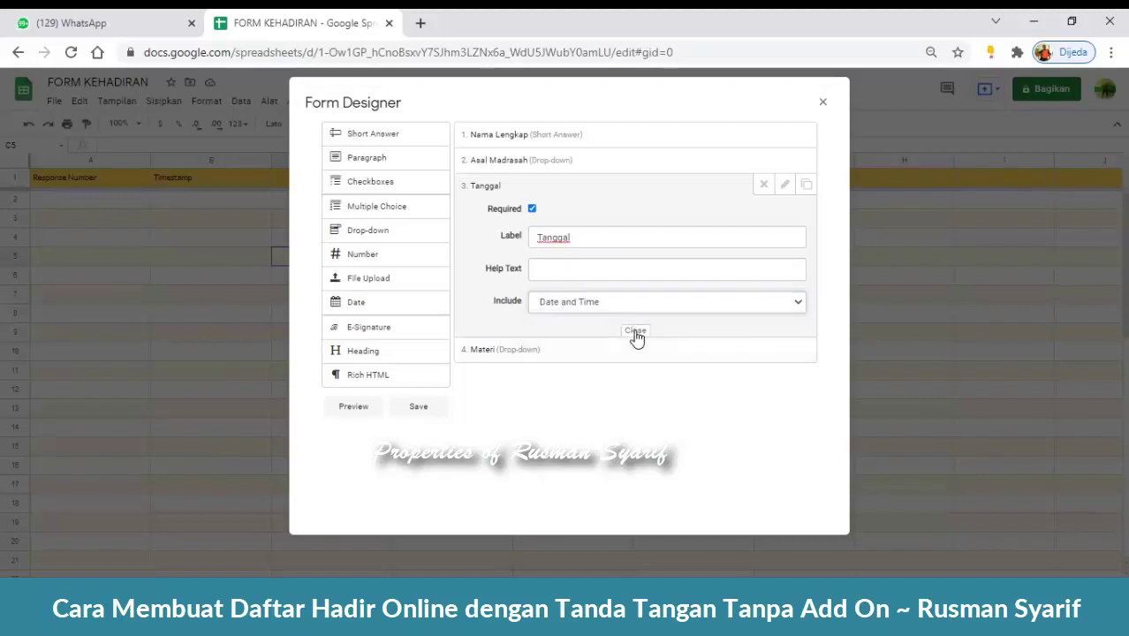
{"action": "left_click", "coordinate": [635, 334]}
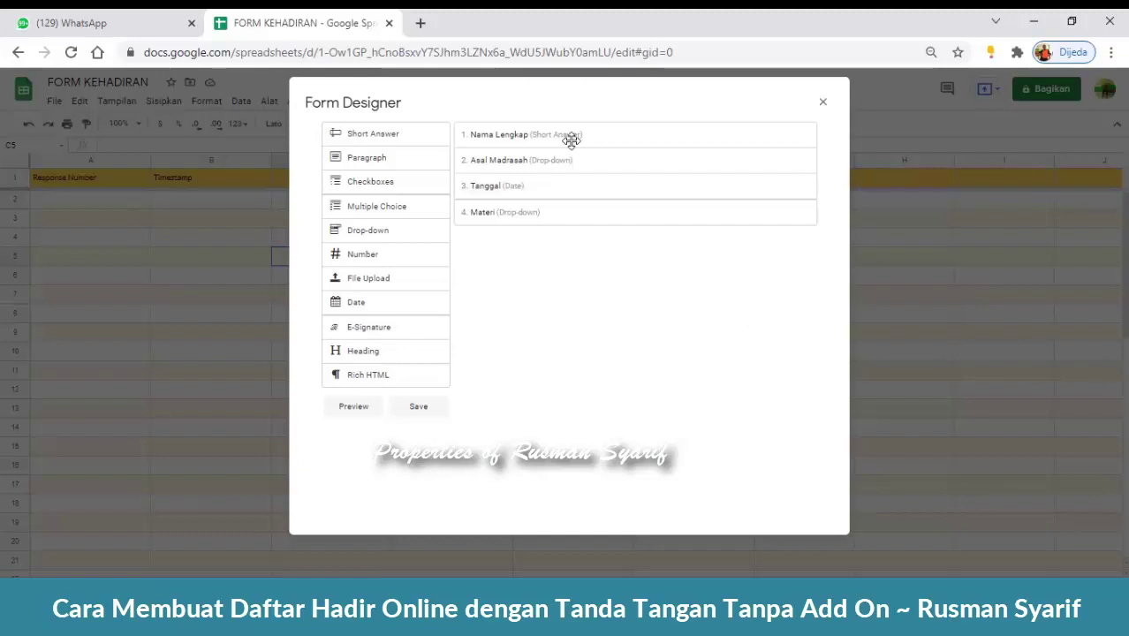
{"action": "left_click_drag", "start_coordinate": [407, 326], "coordinate": [539, 240]}
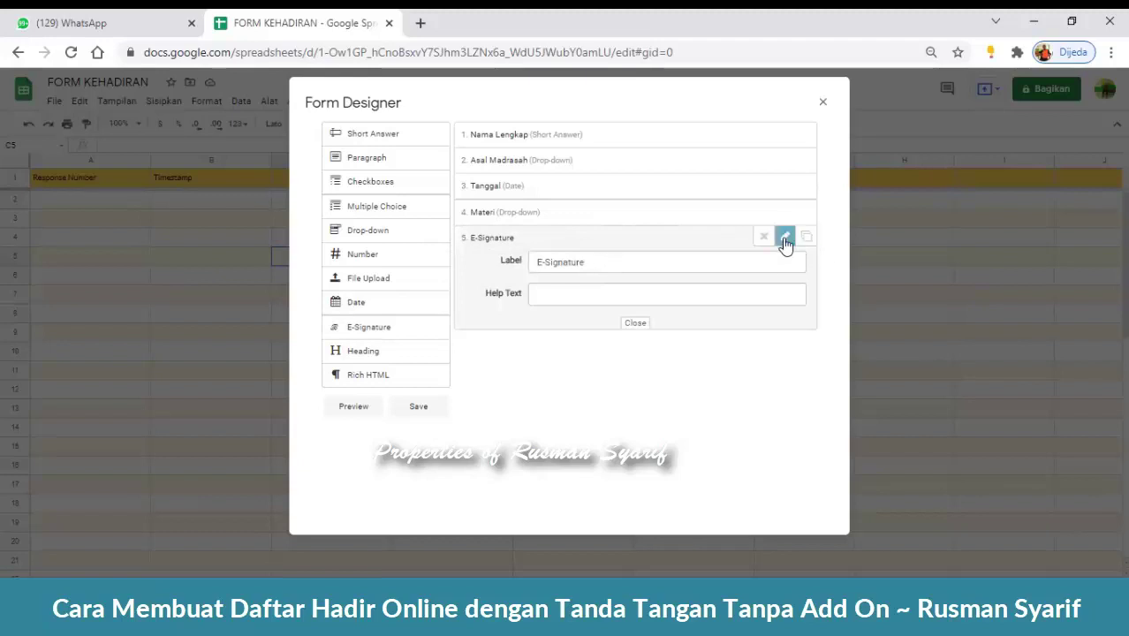
{"action": "left_click", "coordinate": [763, 237]}
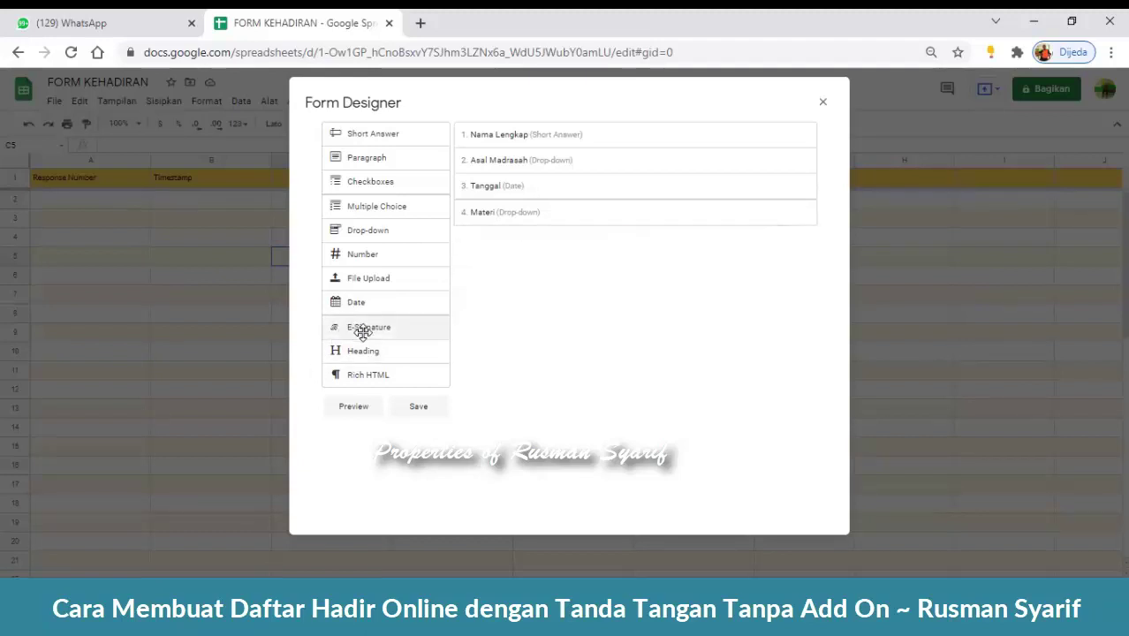
{"action": "left_click_drag", "start_coordinate": [362, 331], "coordinate": [546, 267]}
{"action": "left_click_drag", "start_coordinate": [547, 263], "coordinate": [654, 285]}
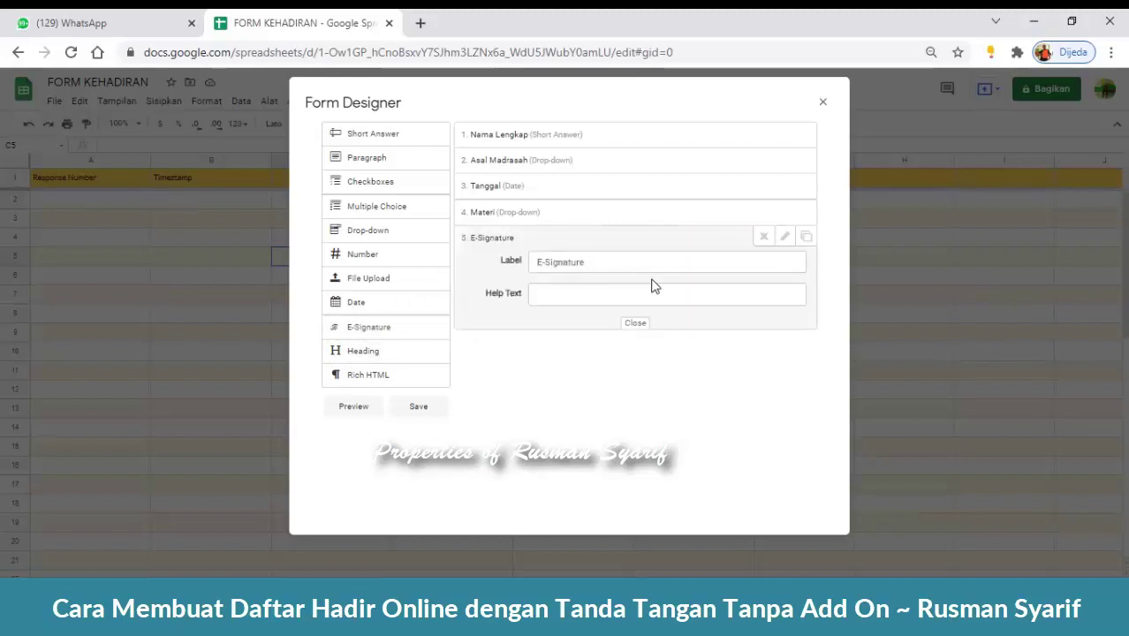
{"action": "left_click", "coordinate": [763, 236]}
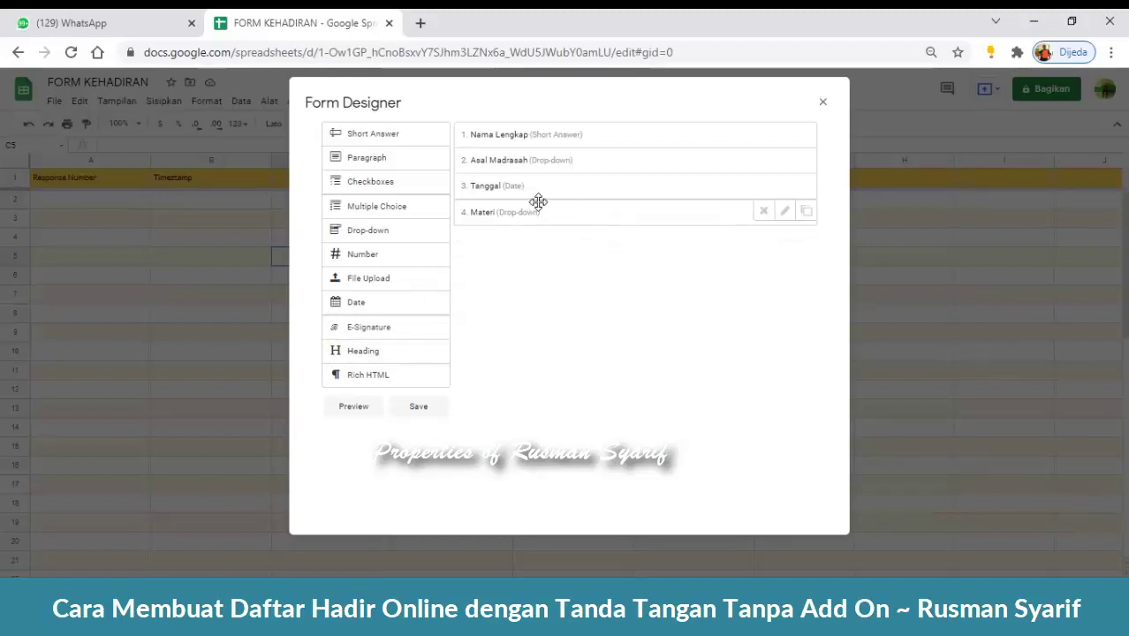
{"action": "left_click", "coordinate": [784, 211]}
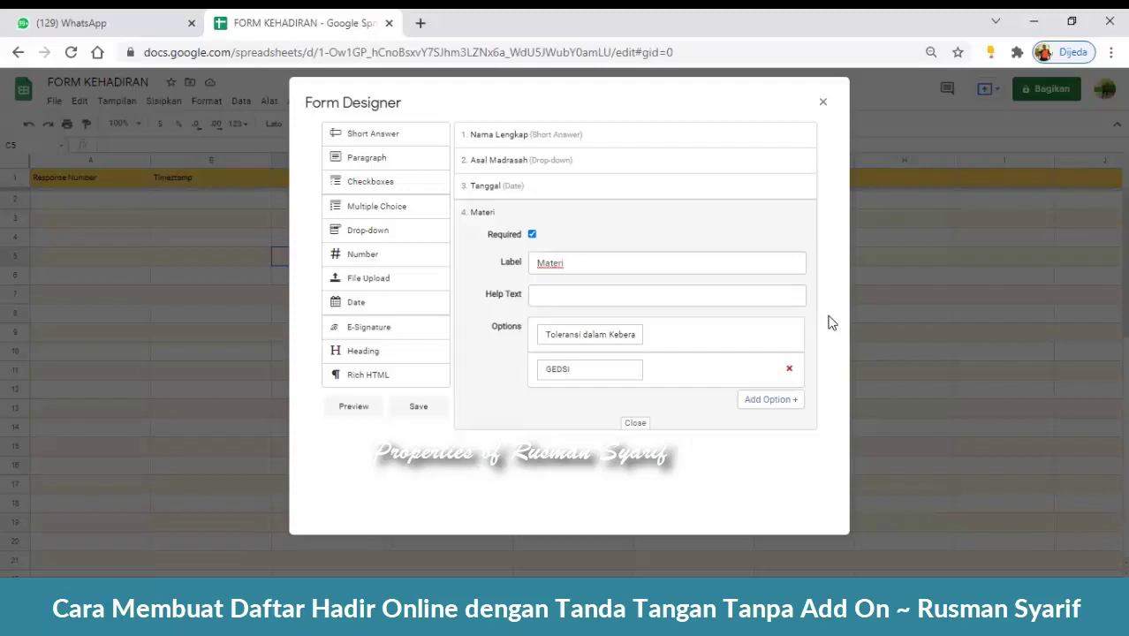
{"action": "left_click", "coordinate": [635, 423]}
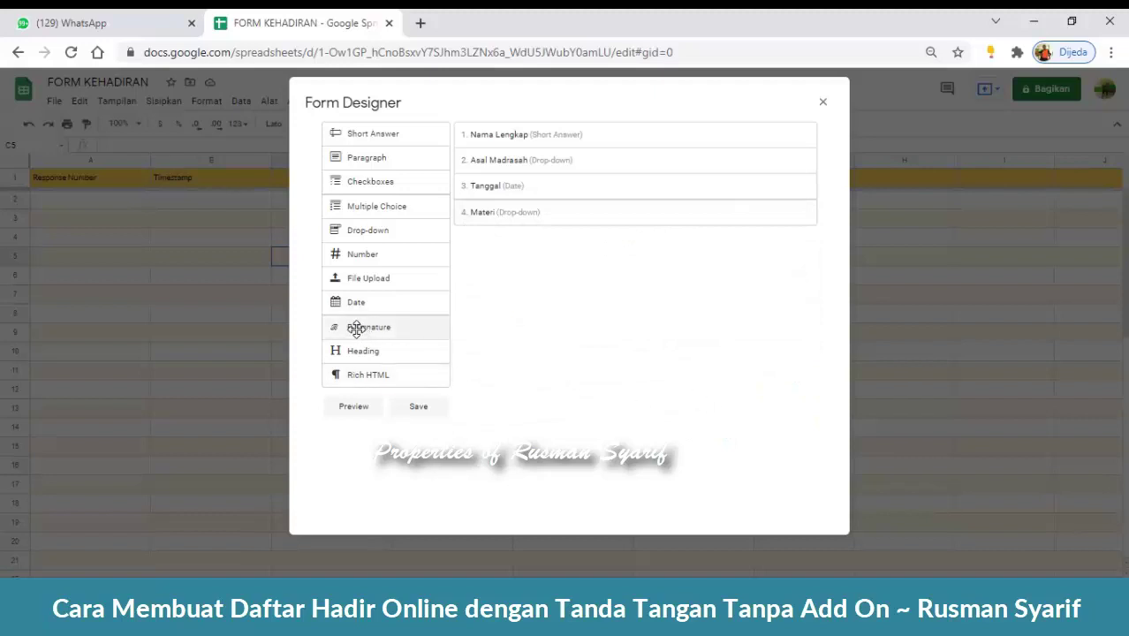
- Add an E-Signature field labelled 'Tanda Tangan' below the Materi question
{"action": "left_click_drag", "start_coordinate": [363, 328], "coordinate": [517, 257]}
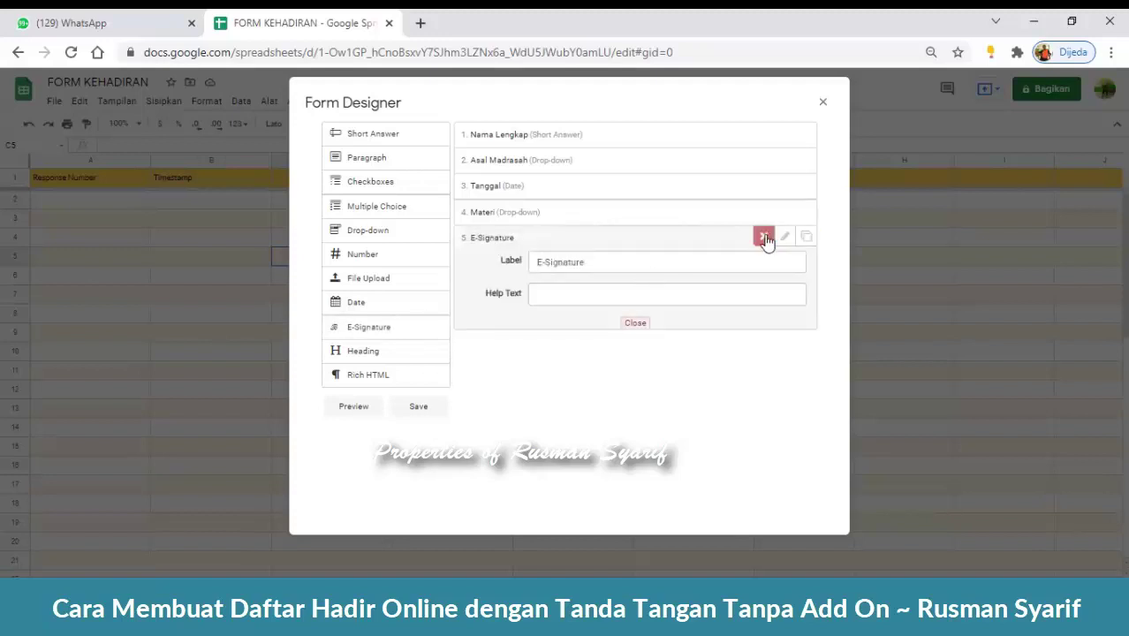
{"action": "left_click", "coordinate": [765, 239]}
{"action": "left_click_drag", "start_coordinate": [405, 322], "coordinate": [531, 262]}
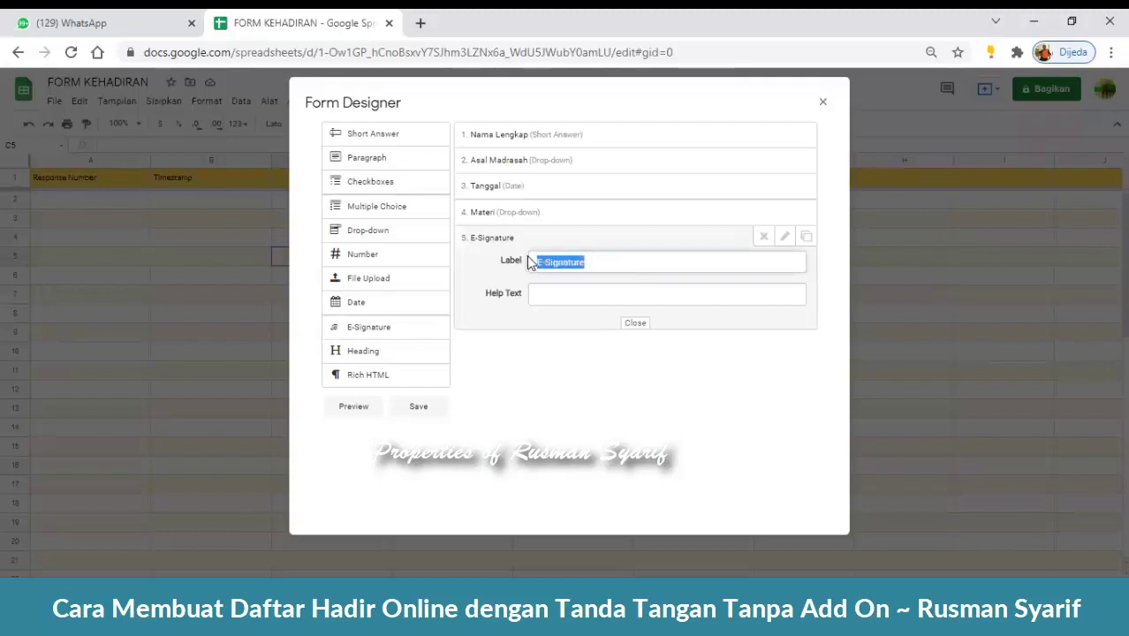
{"action": "type", "text": "Tanda "}
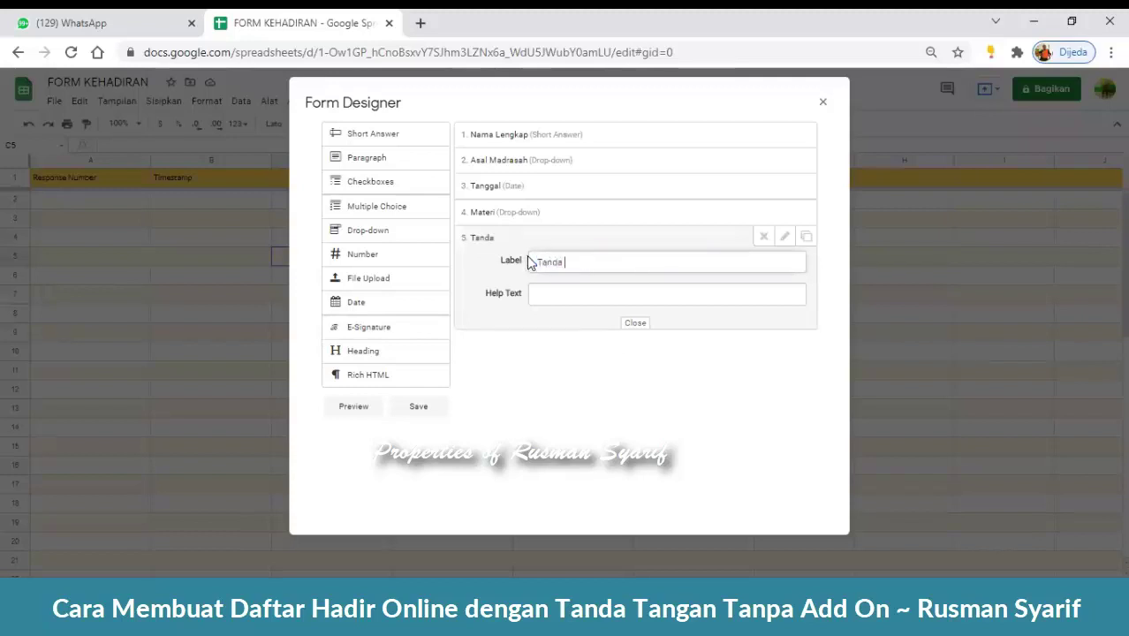
{"action": "type", "text": "Tangan"}
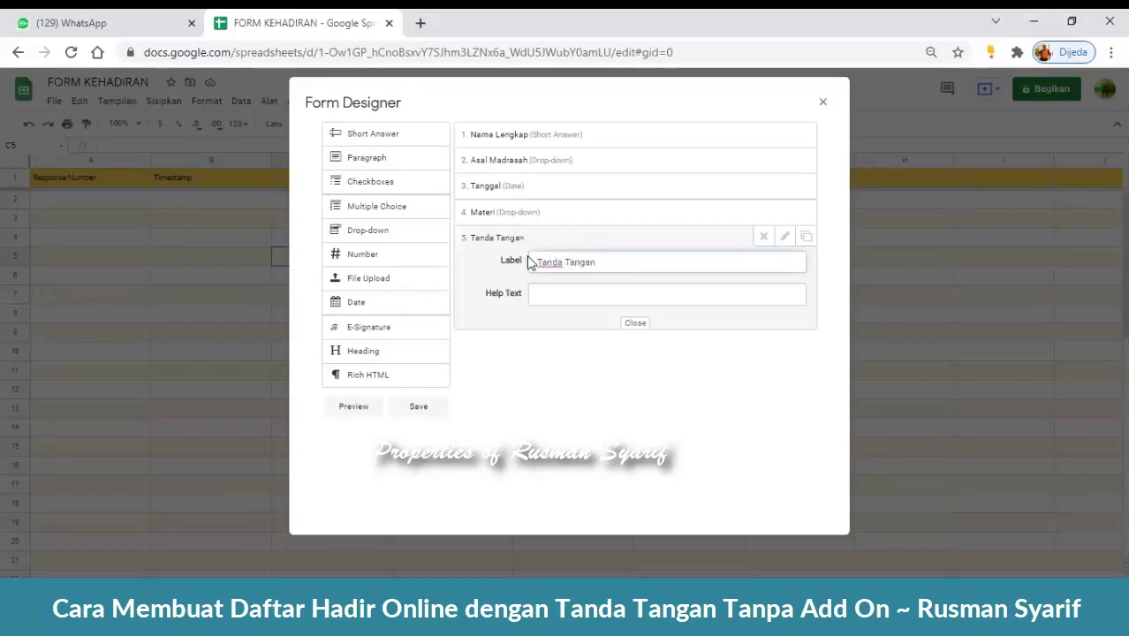
{"action": "left_click", "coordinate": [764, 240]}
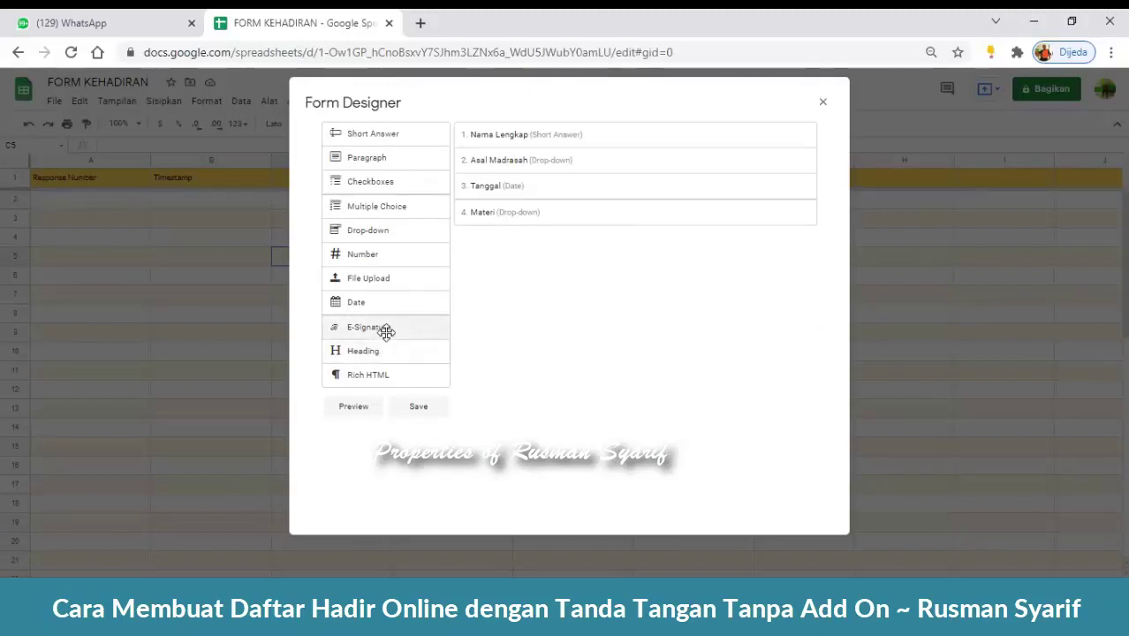
{"action": "mouse_move", "coordinate": [411, 331]}
{"action": "left_mouse_down"}
{"action": "mouse_move", "coordinate": [535, 265]}
{"action": "mouse_move", "coordinate": [572, 260]}
{"action": "mouse_move", "coordinate": [541, 265]}
{"action": "left_mouse_up"}
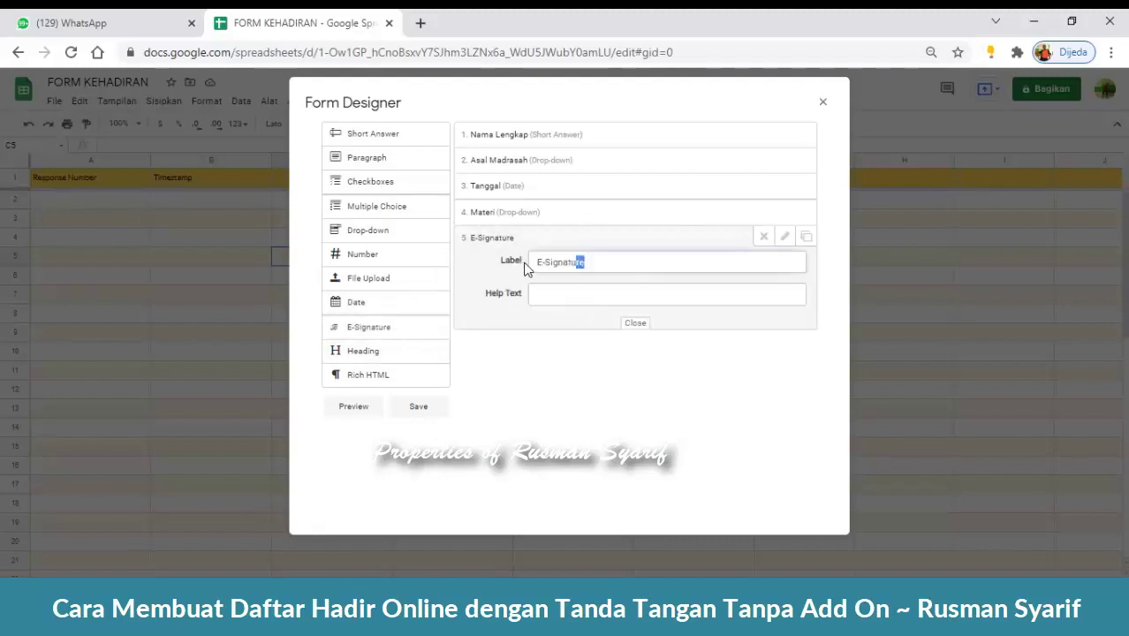
{"action": "type", "text": "Tanda"}
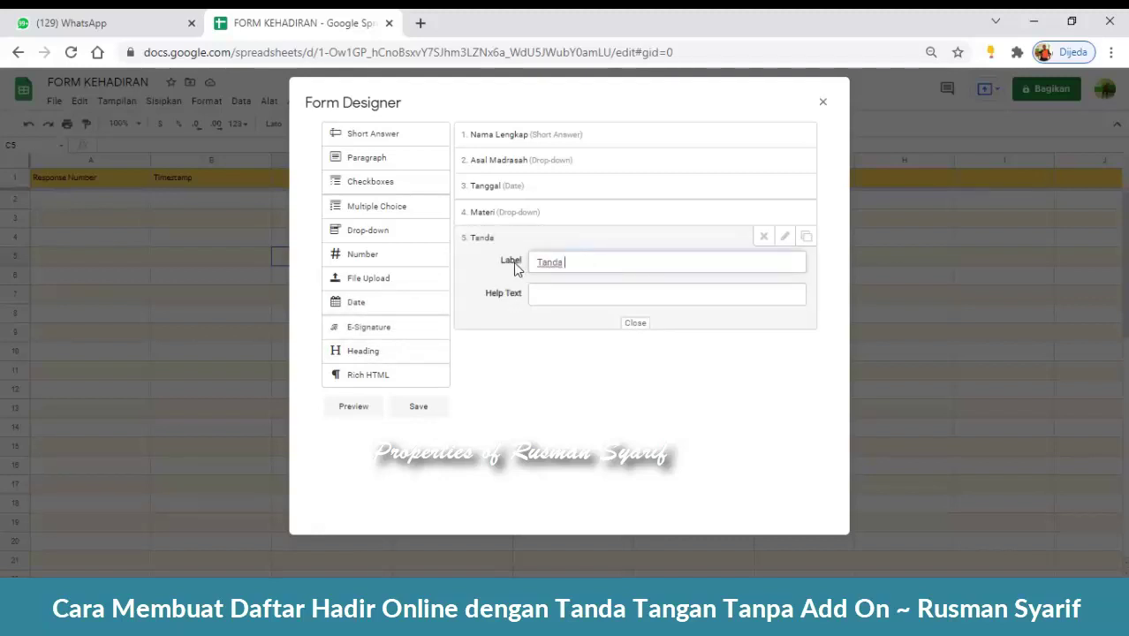
{"action": "type", "text": " Tangan"}
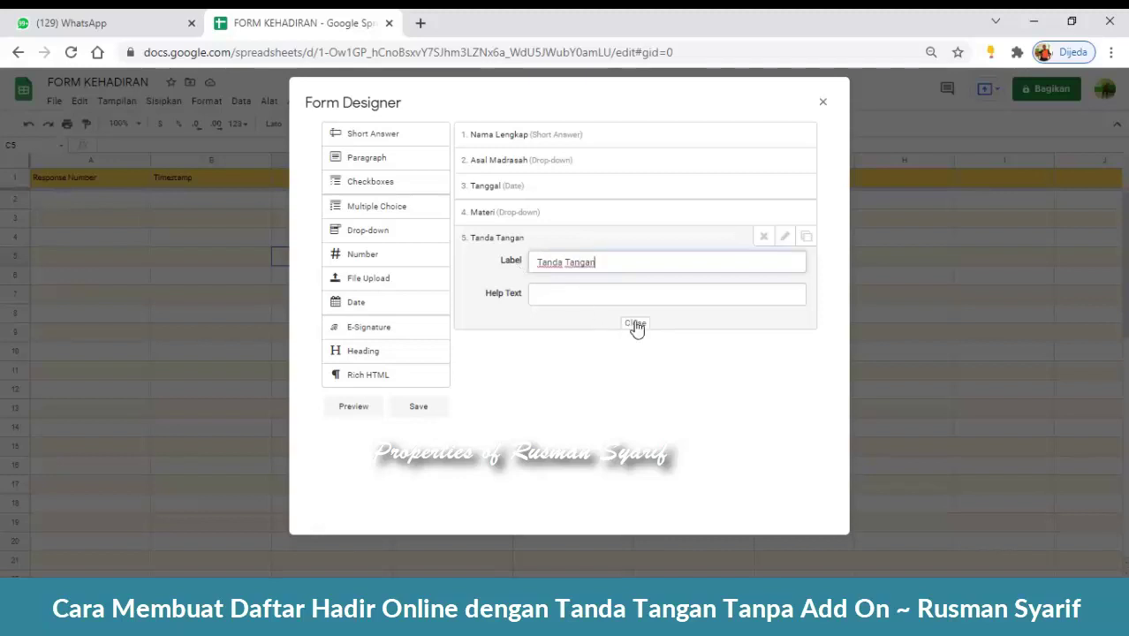
{"action": "left_click", "coordinate": [636, 323]}
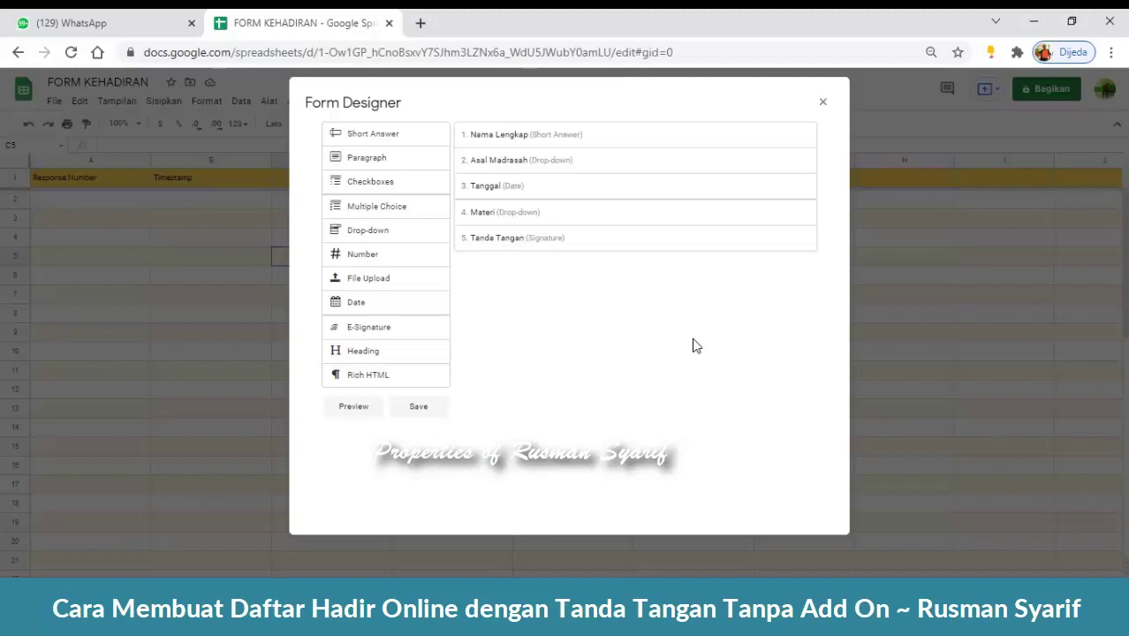
- Place a Rich HTML field as the first form item and save the form
{"action": "left_click", "coordinate": [377, 378]}
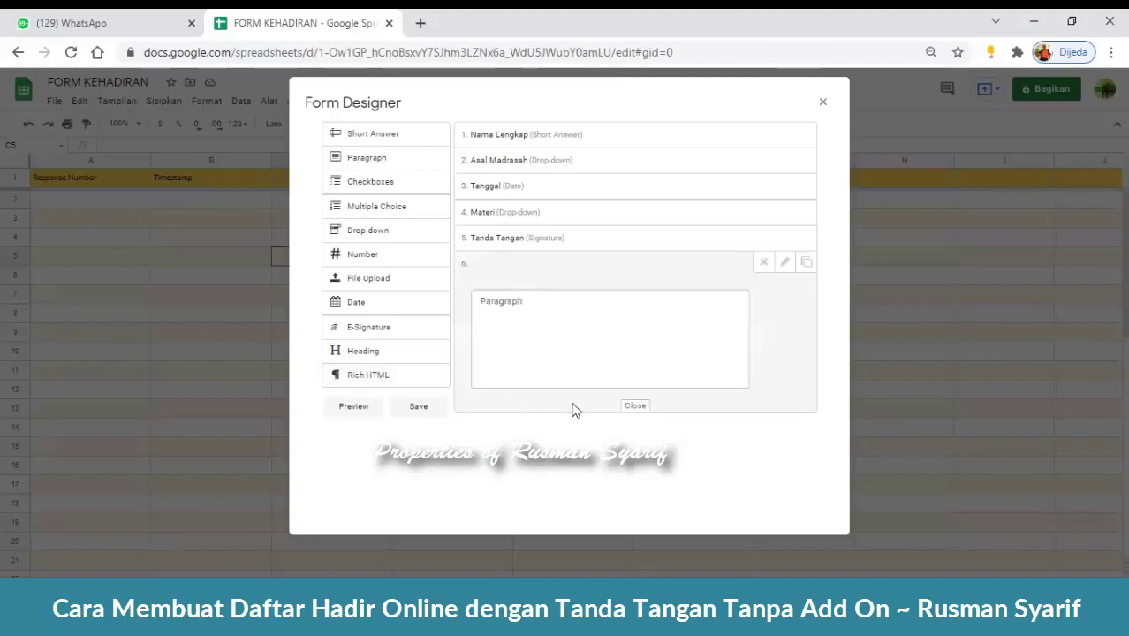
{"action": "left_click", "coordinate": [761, 265]}
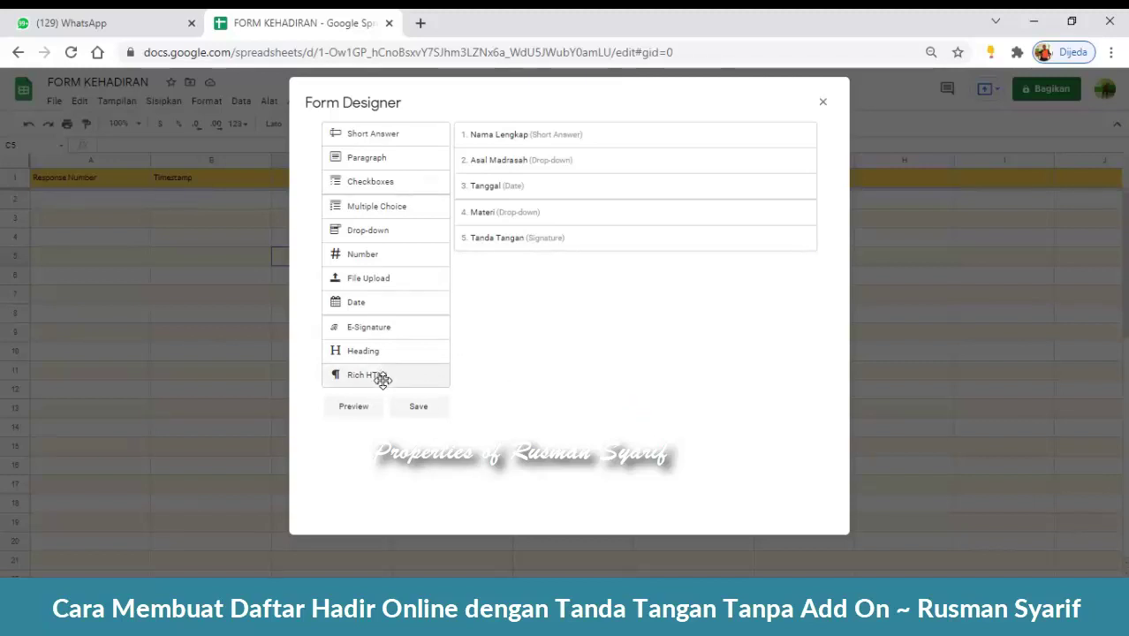
{"action": "left_click_drag", "start_coordinate": [384, 378], "coordinate": [572, 125]}
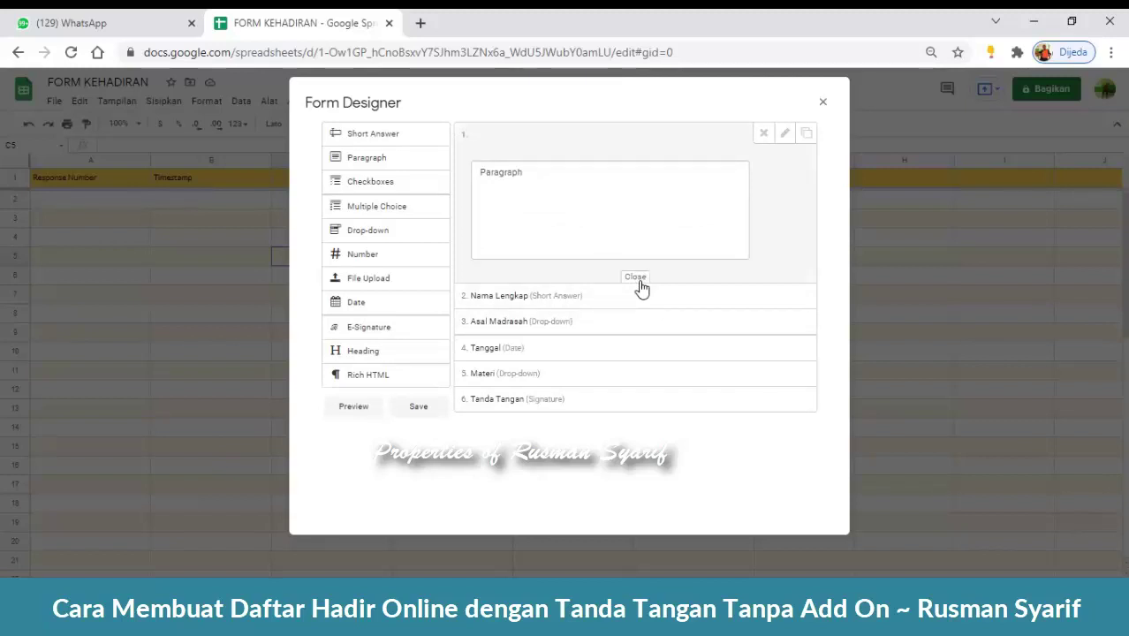
{"action": "left_click", "coordinate": [635, 278]}
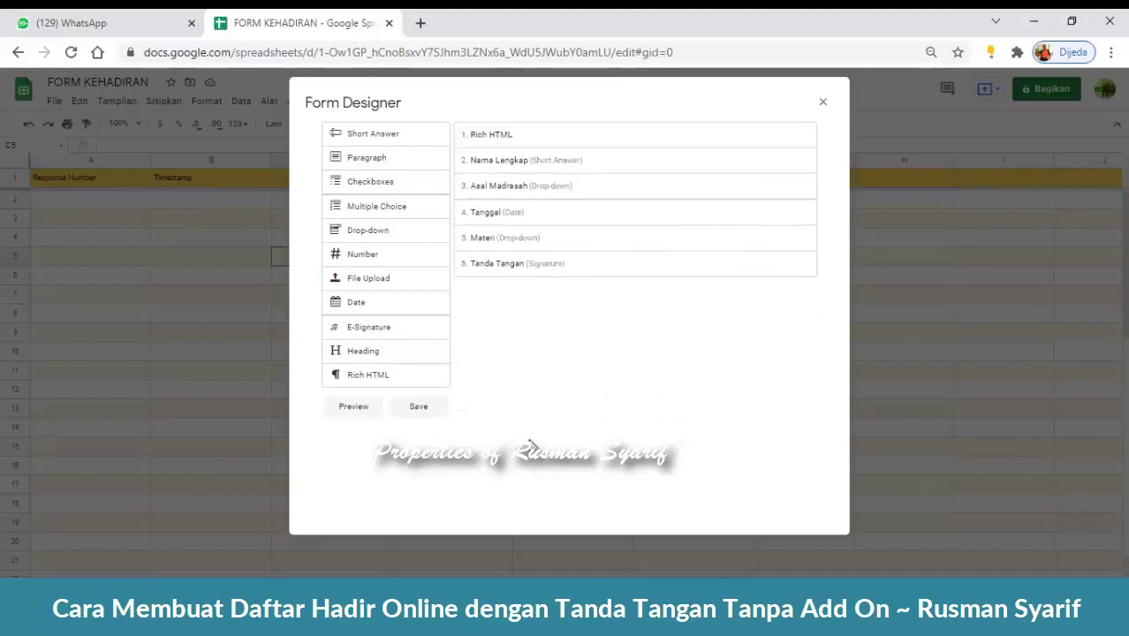
{"action": "left_click", "coordinate": [419, 408]}
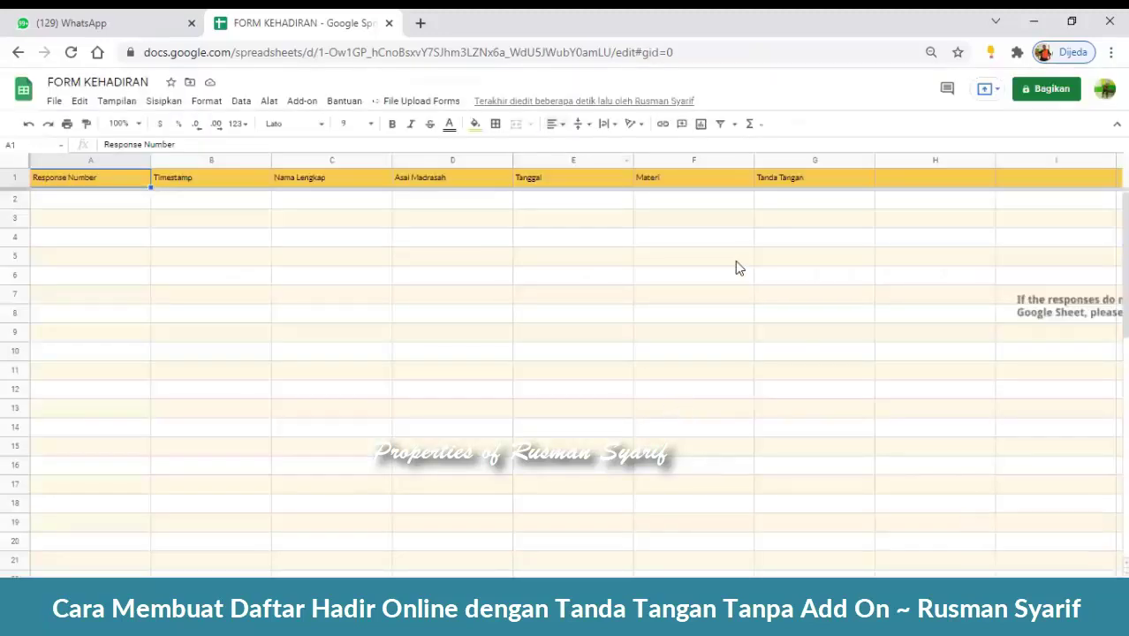
- Reopen the Form Designer, review the Materi drop-down's options, and save the form
{"action": "left_click", "coordinate": [446, 104]}
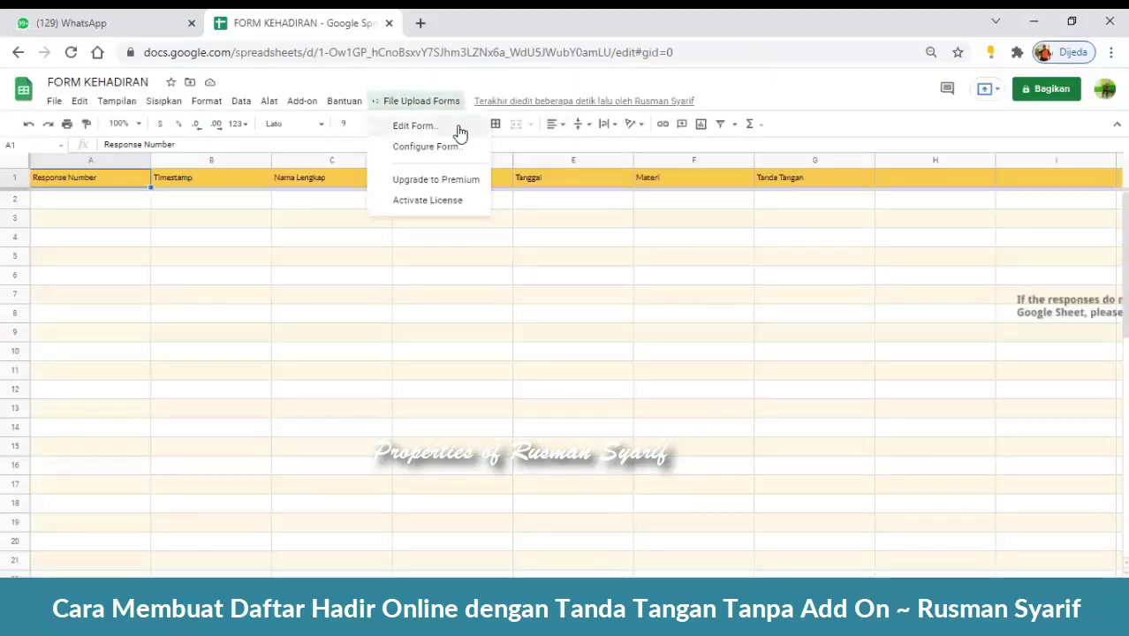
{"action": "left_click", "coordinate": [459, 123]}
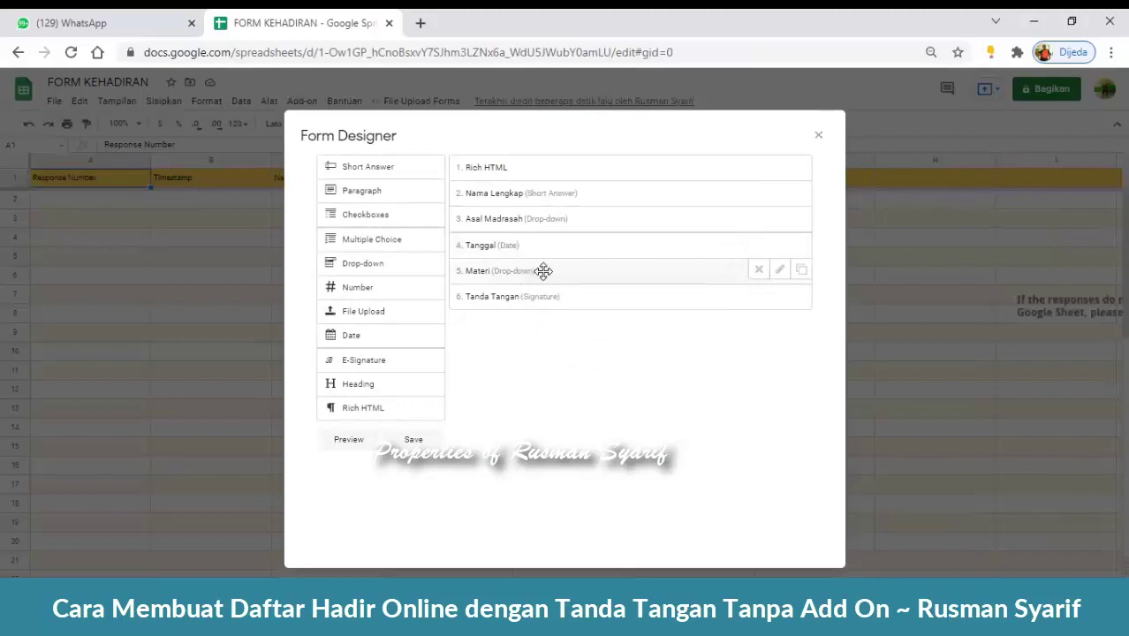
{"action": "left_click", "coordinate": [781, 270]}
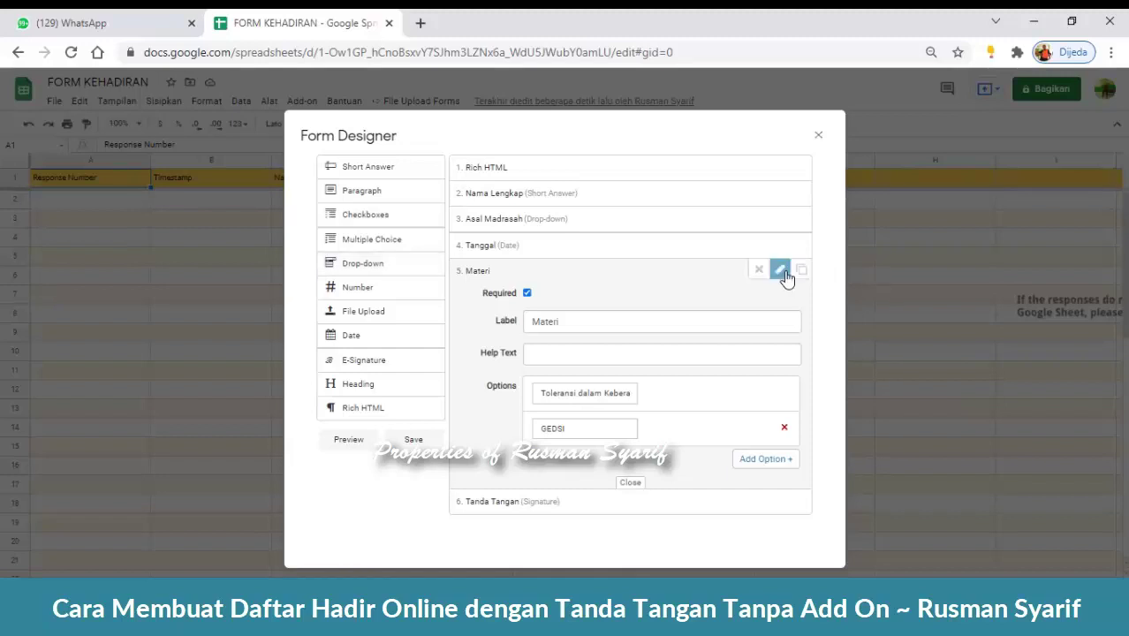
{"action": "left_click", "coordinate": [630, 482]}
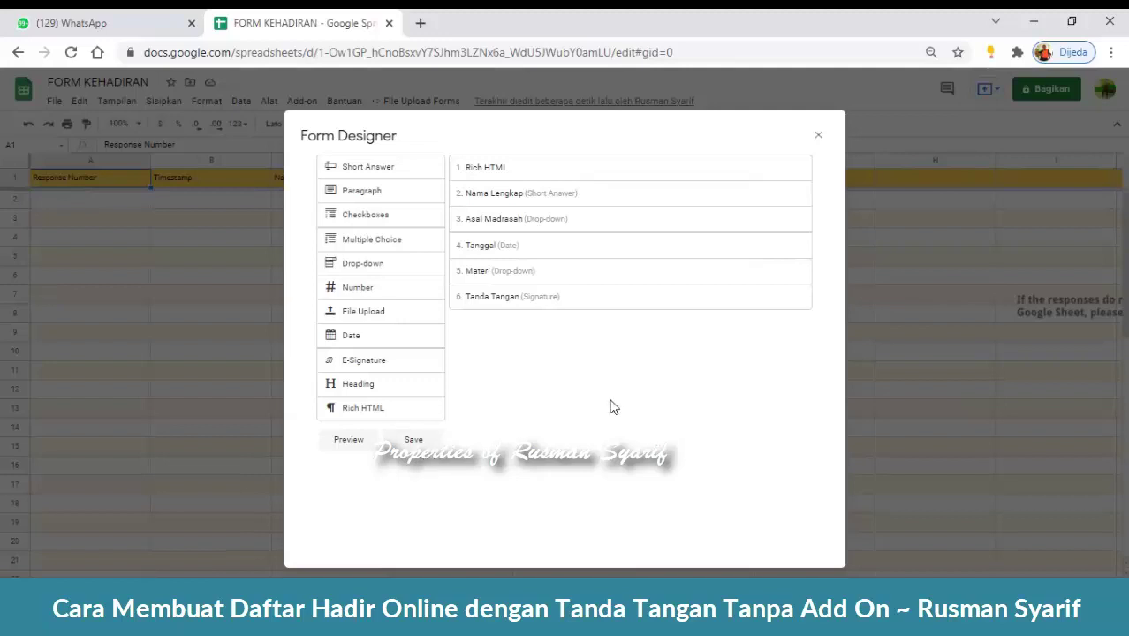
{"action": "left_click", "coordinate": [430, 446]}
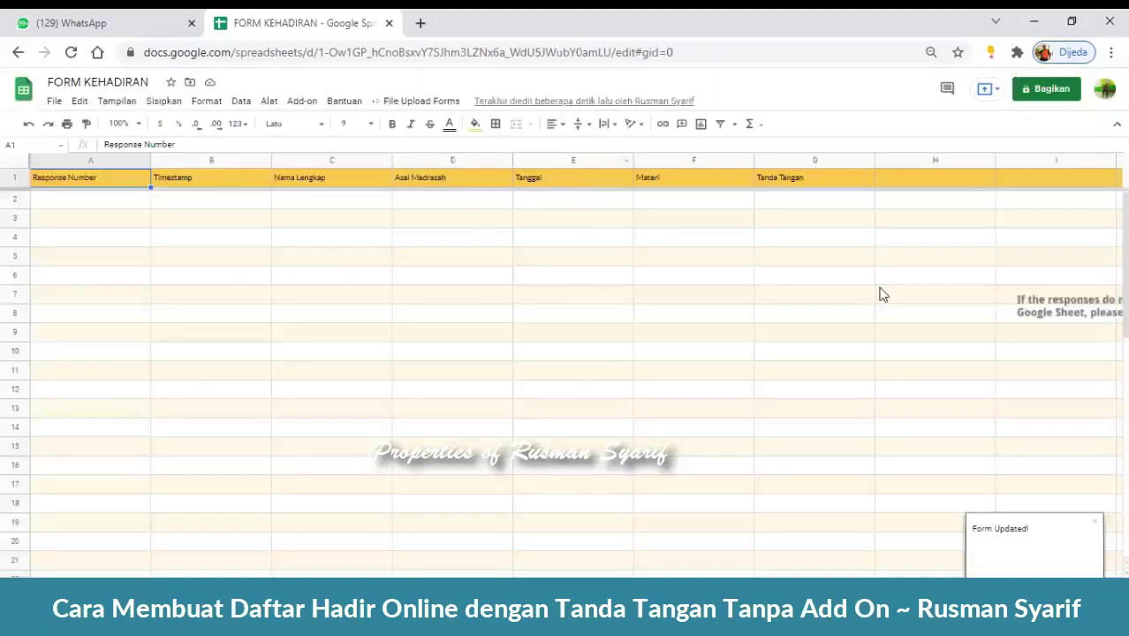
{"action": "left_click", "coordinate": [442, 101]}
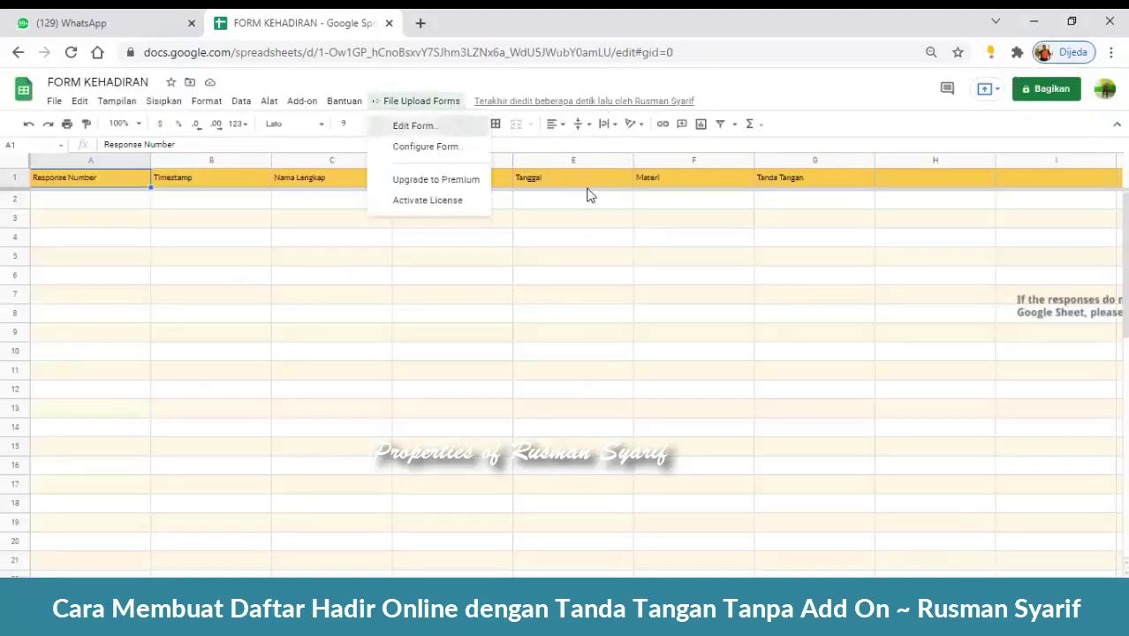
{"action": "left_click", "coordinate": [378, 126]}
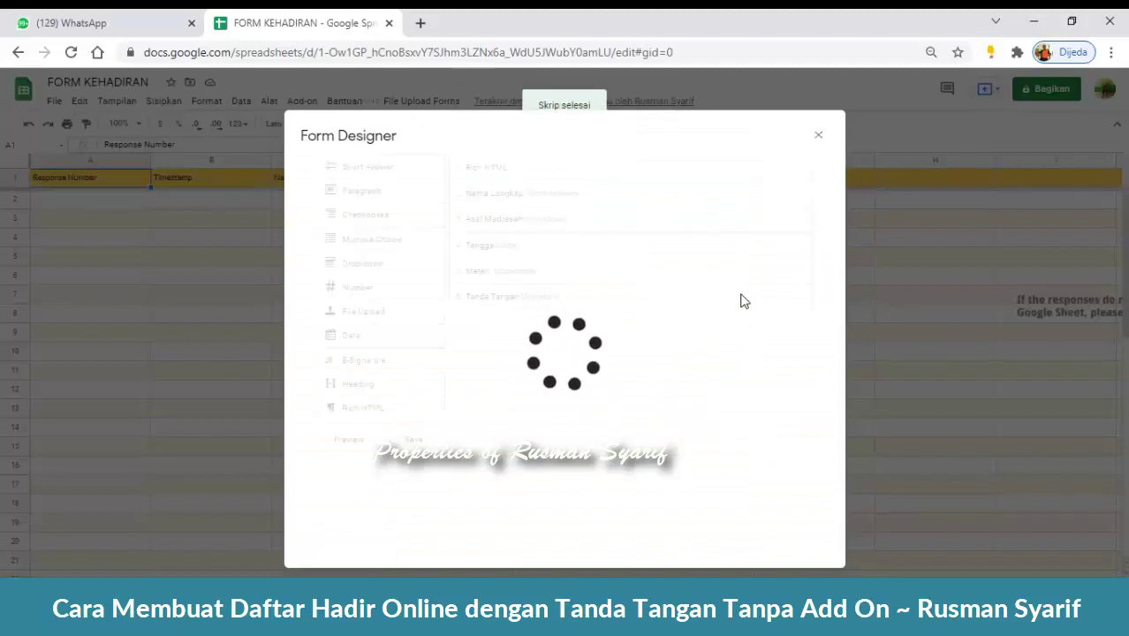
{"action": "left_click", "coordinate": [347, 449]}
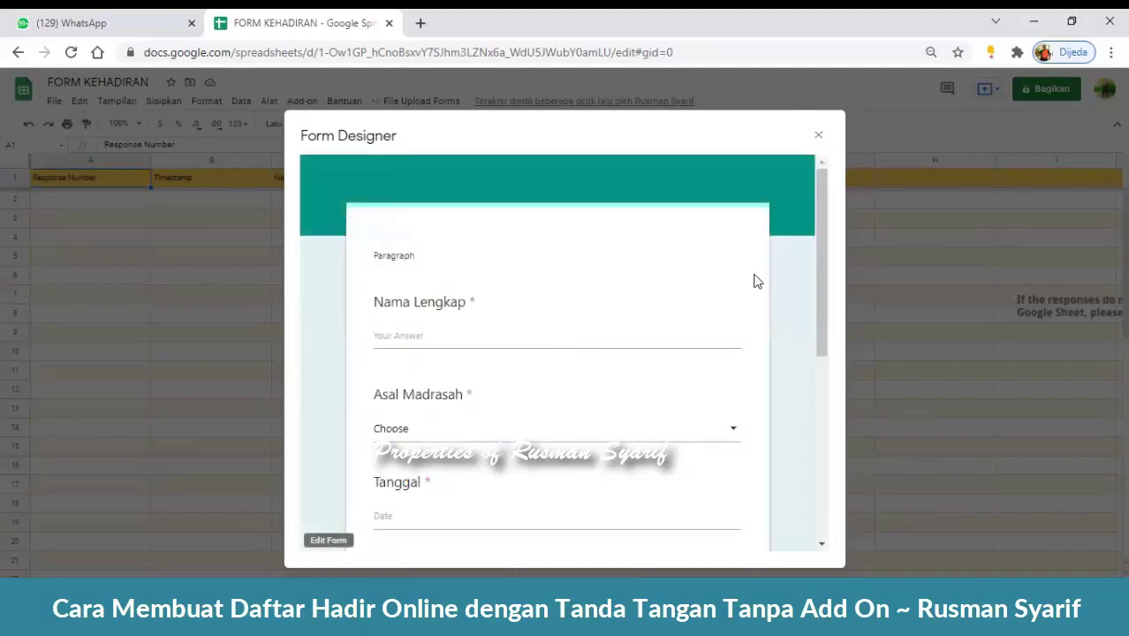
{"action": "scroll", "coordinate": [754, 281], "scroll_direction": "down", "scroll_amount": 4}
{"action": "scroll", "coordinate": [754, 281], "scroll_direction": "up", "scroll_amount": 5}
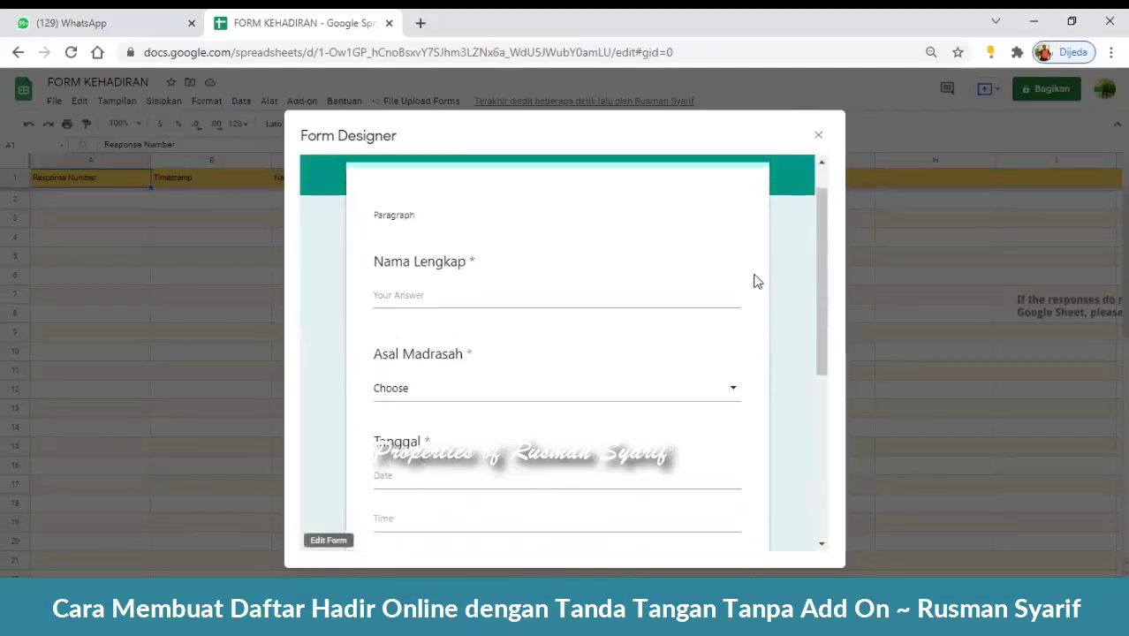
{"action": "scroll", "coordinate": [753, 281], "scroll_direction": "down", "scroll_amount": 4}
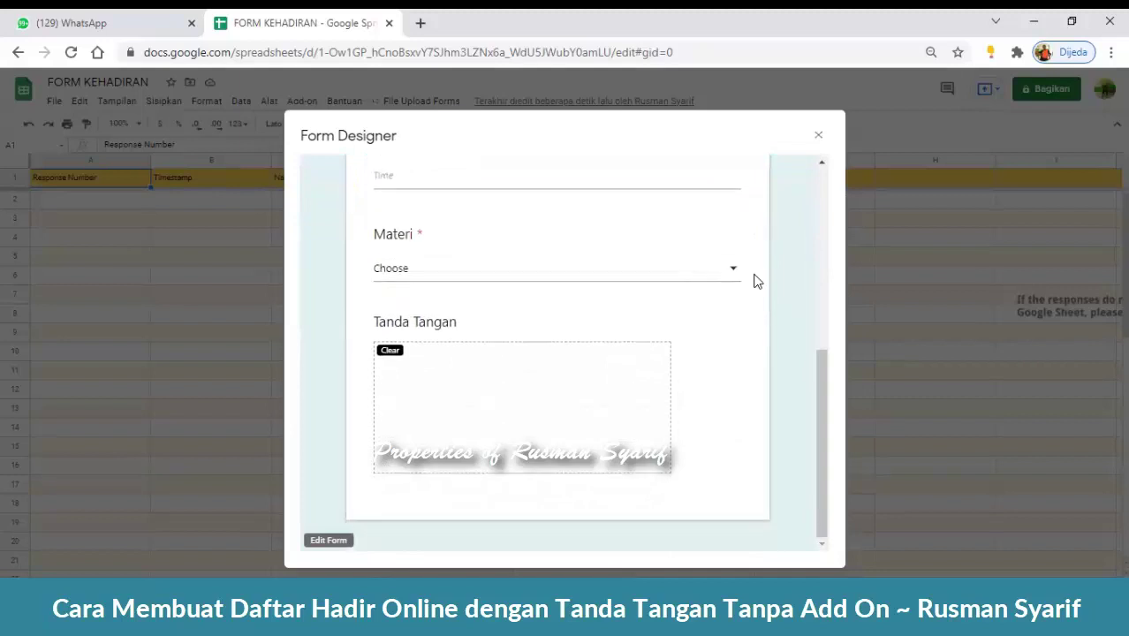
{"action": "scroll", "coordinate": [753, 281], "scroll_direction": "up", "scroll_amount": 5}
{"action": "scroll", "coordinate": [753, 281], "scroll_direction": "down", "scroll_amount": 5}
{"action": "scroll", "coordinate": [768, 277], "scroll_direction": "up", "scroll_amount": 5}
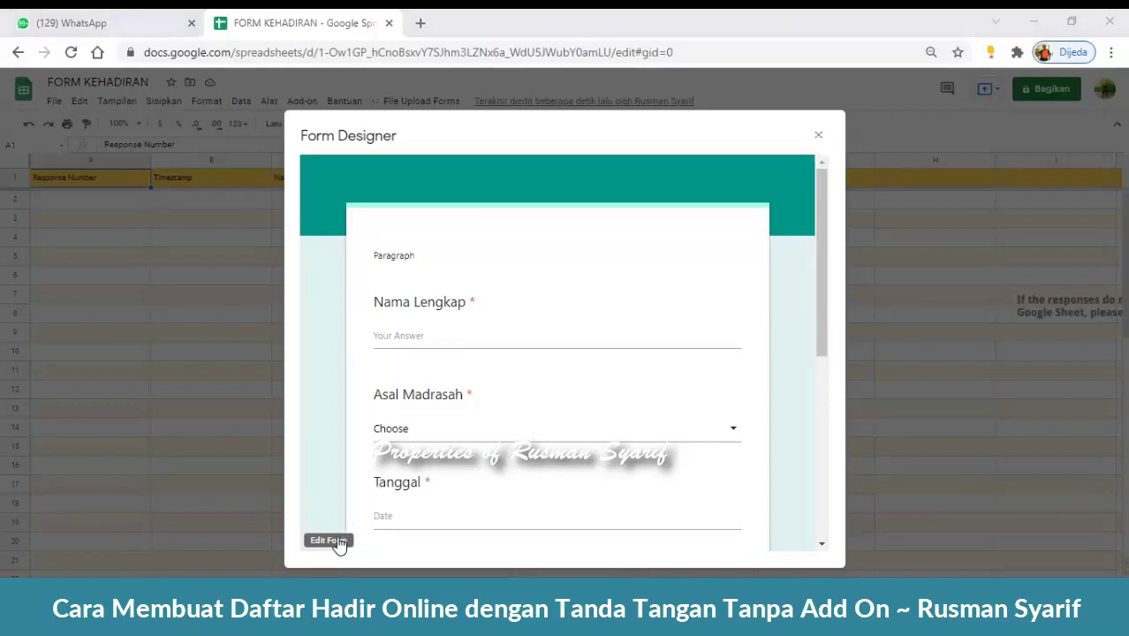
{"action": "left_click", "coordinate": [818, 138]}
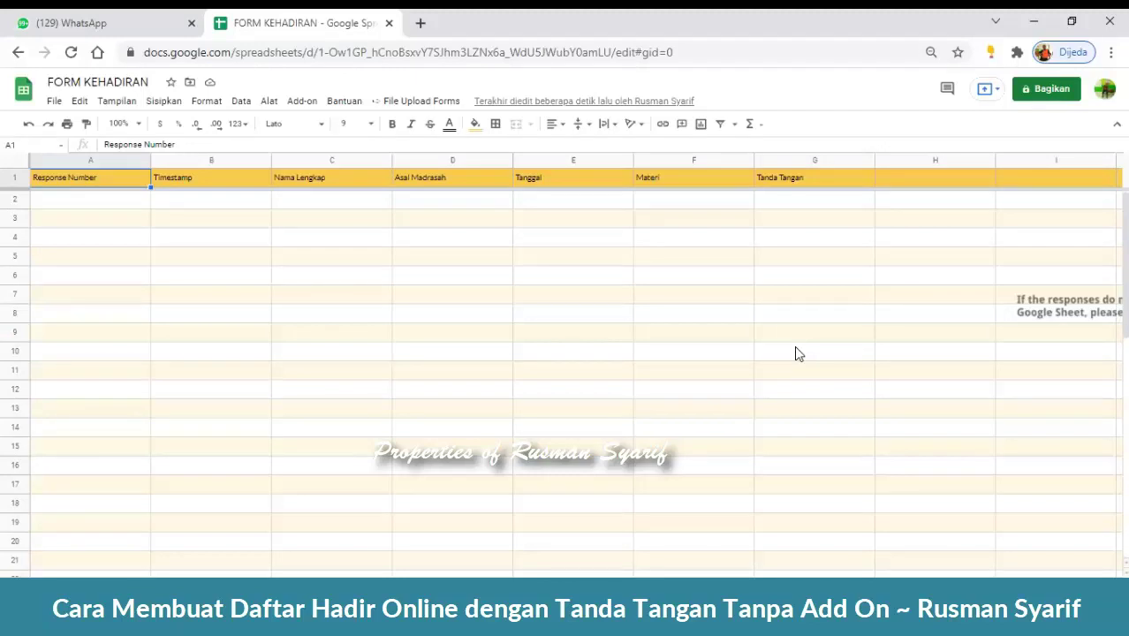
- Search 'html online editor' in a new tab, then return to the FORM KEHADIRAN tab
{"action": "left_click", "coordinate": [423, 23]}
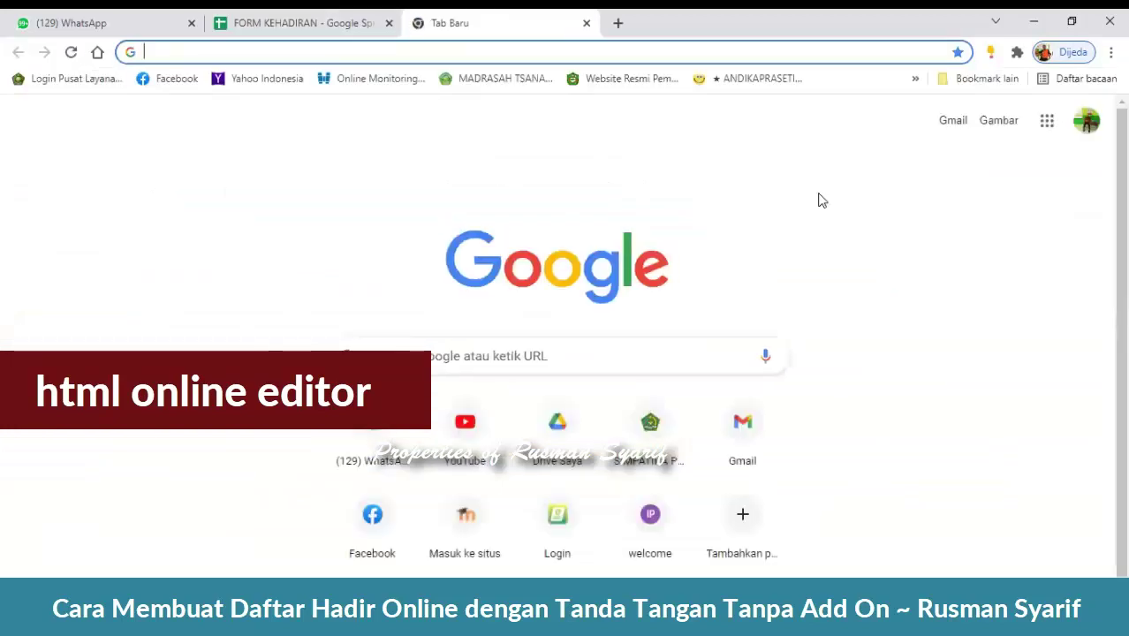
{"action": "type", "text": "html"}
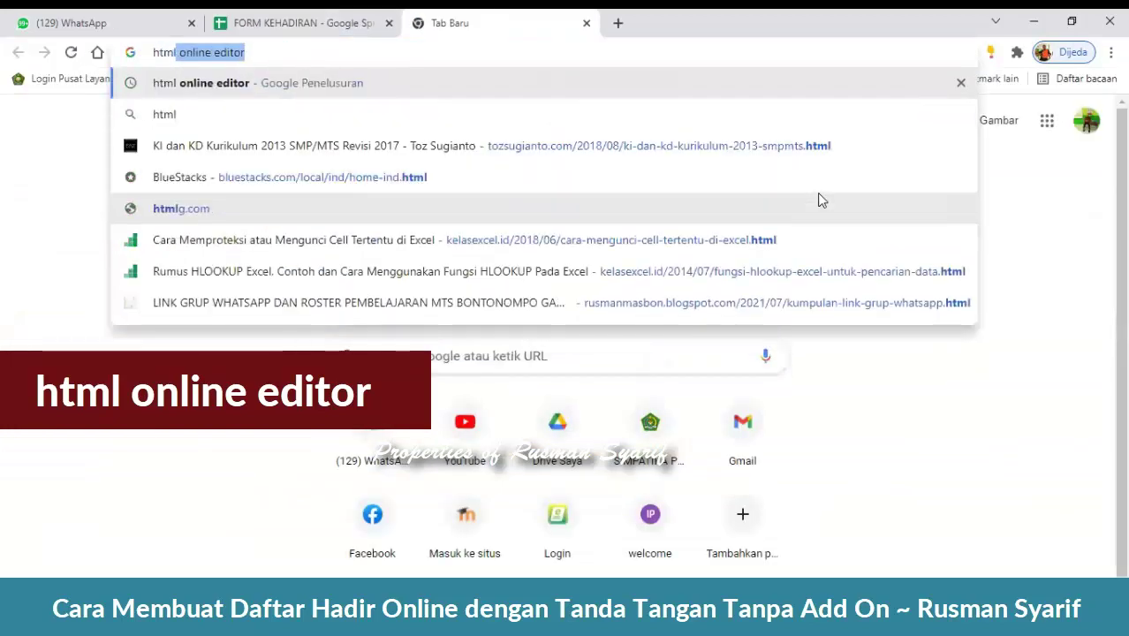
{"action": "type", "text": " online ed"}
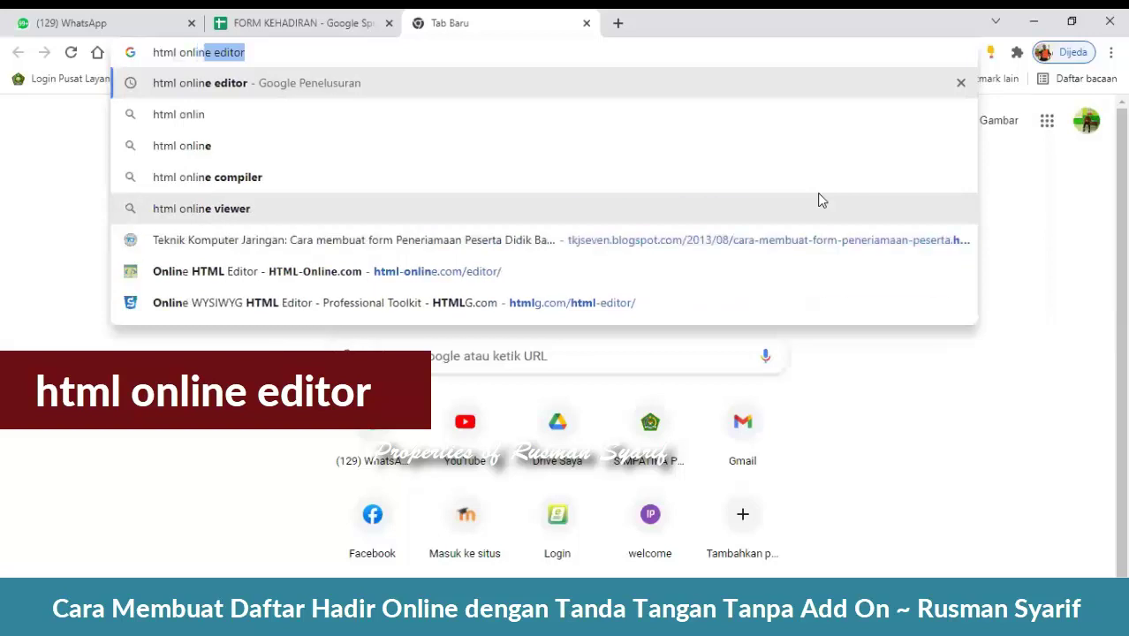
{"action": "type", "text": "itor"}
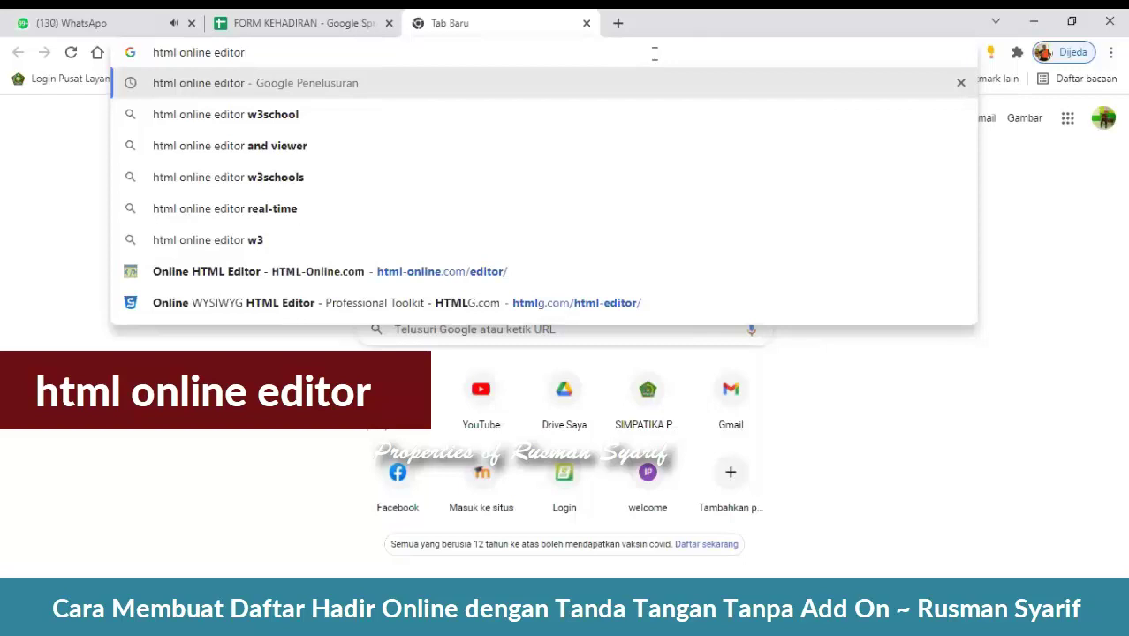
{"action": "key", "text": "Return"}
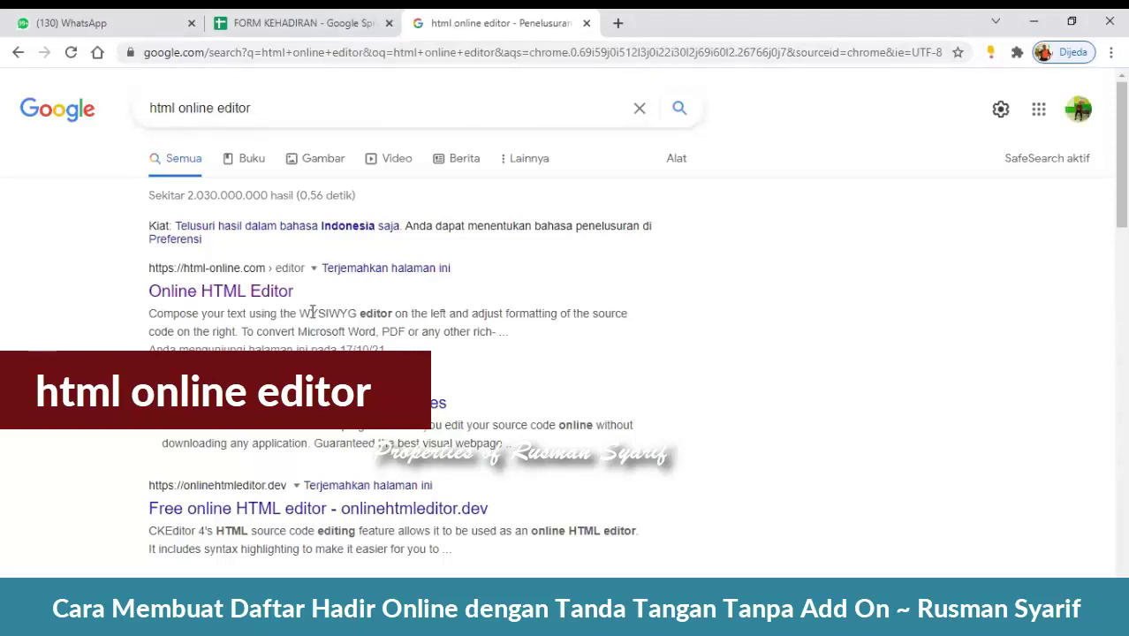
{"action": "left_click", "coordinate": [346, 27]}
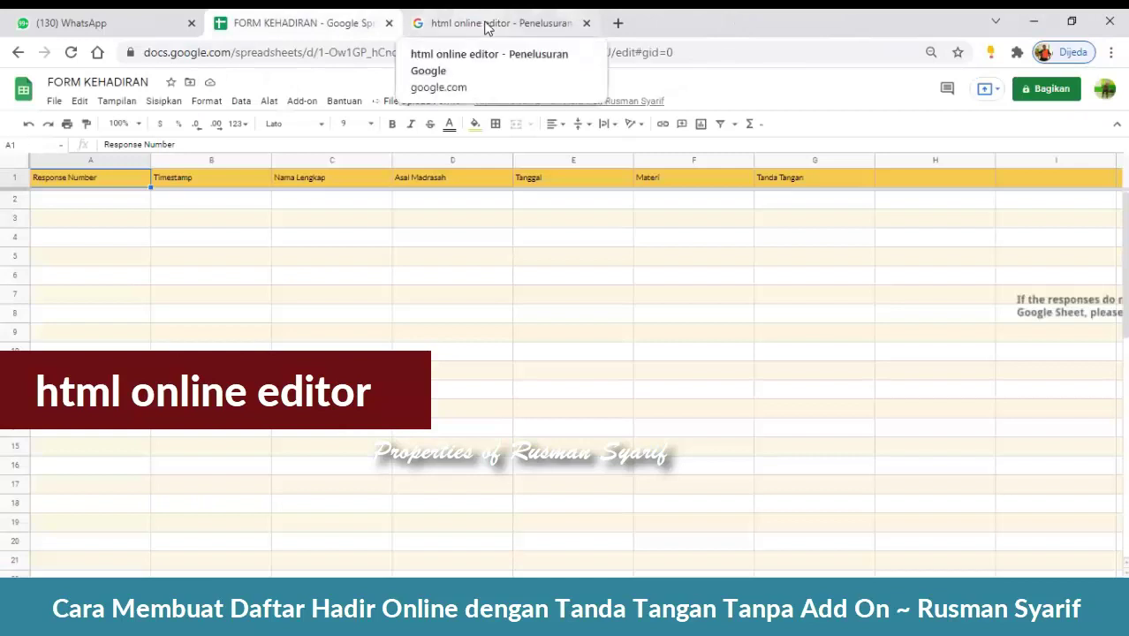
{"action": "left_click", "coordinate": [404, 101]}
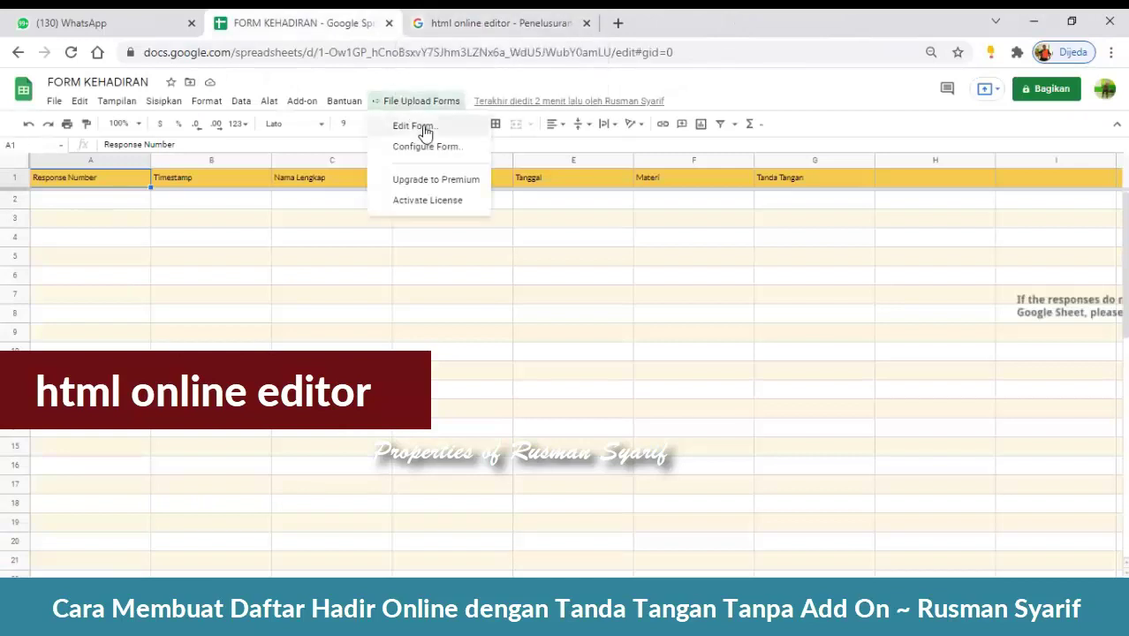
{"action": "left_click", "coordinate": [413, 126]}
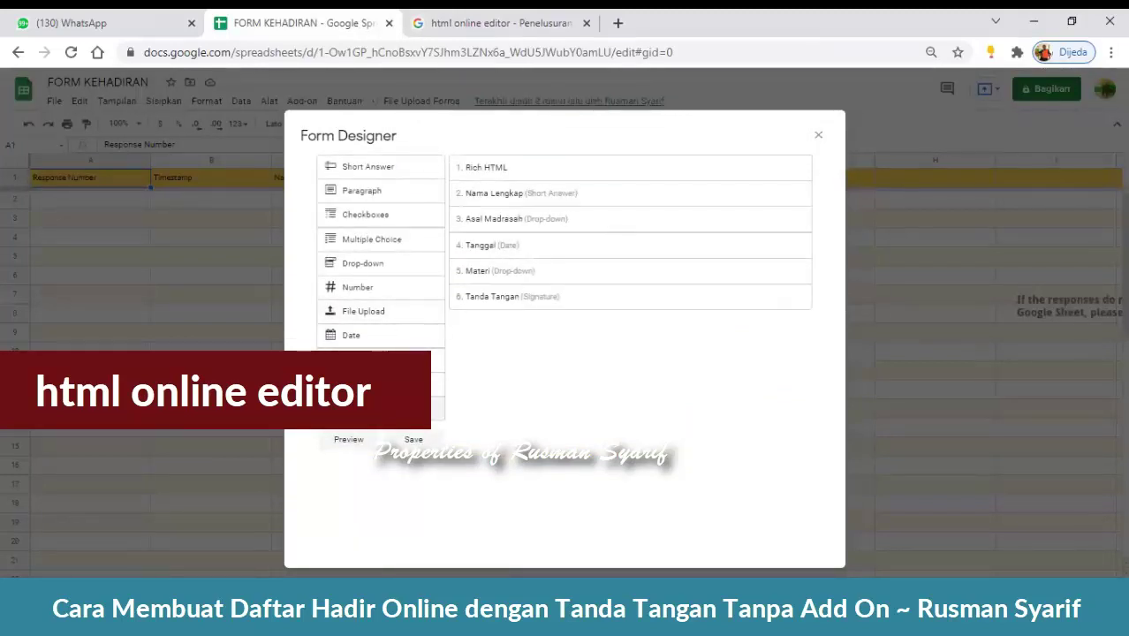
{"action": "left_click_drag", "start_coordinate": [439, 362], "coordinate": [536, 161]}
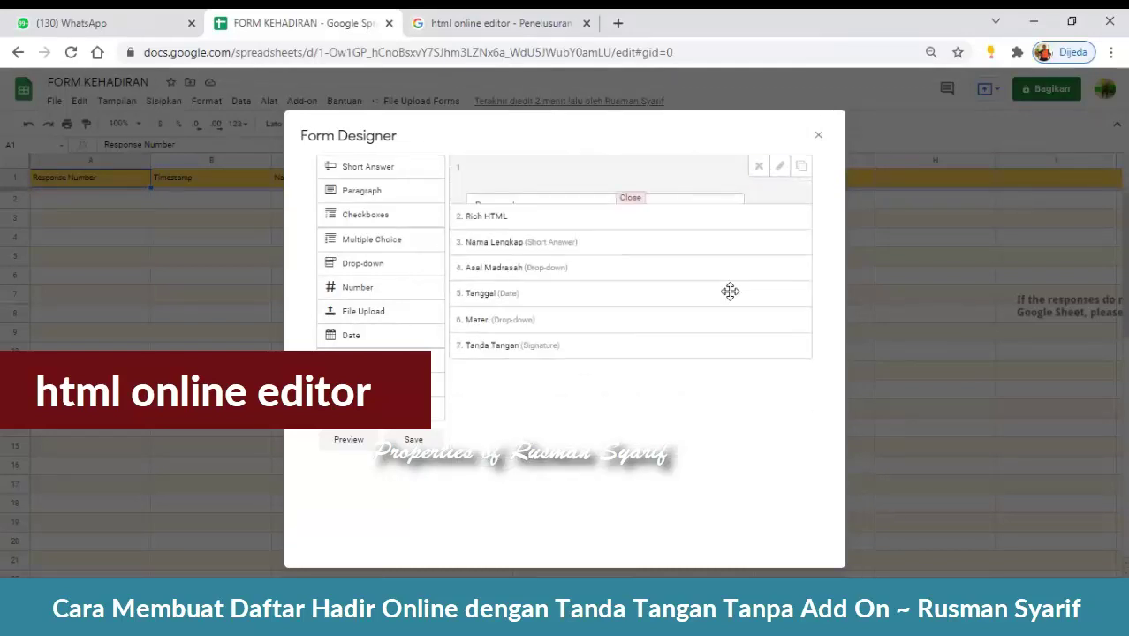
{"action": "left_click", "coordinate": [818, 137]}
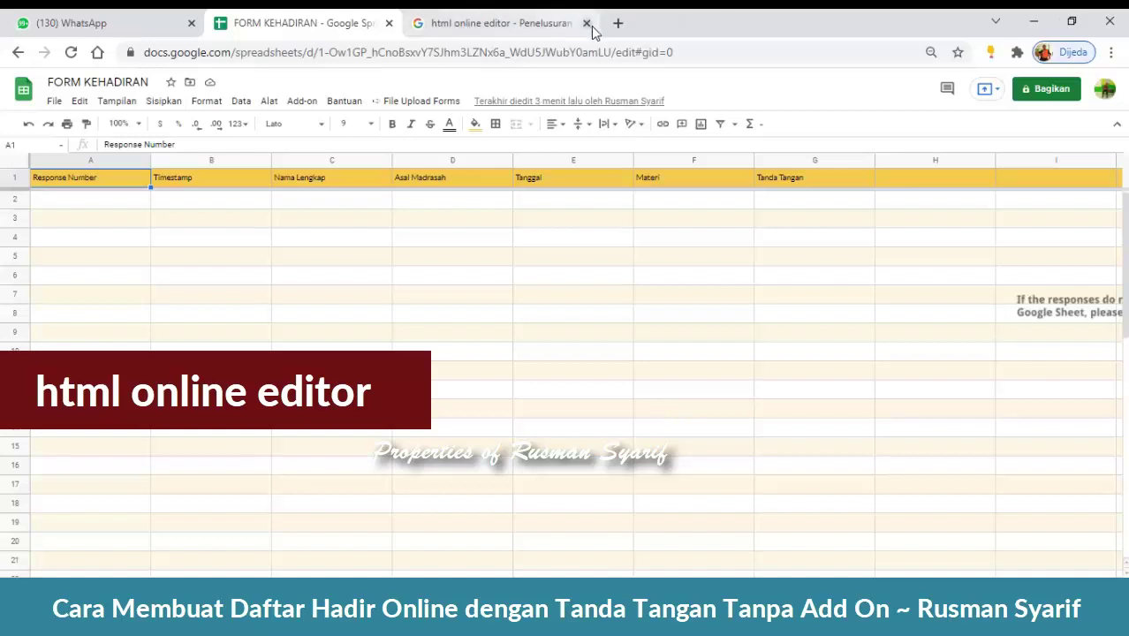
- Search 'html online editor' in a fresh tab and open html-online.com's Online HTML Editor
{"action": "left_click", "coordinate": [585, 23]}
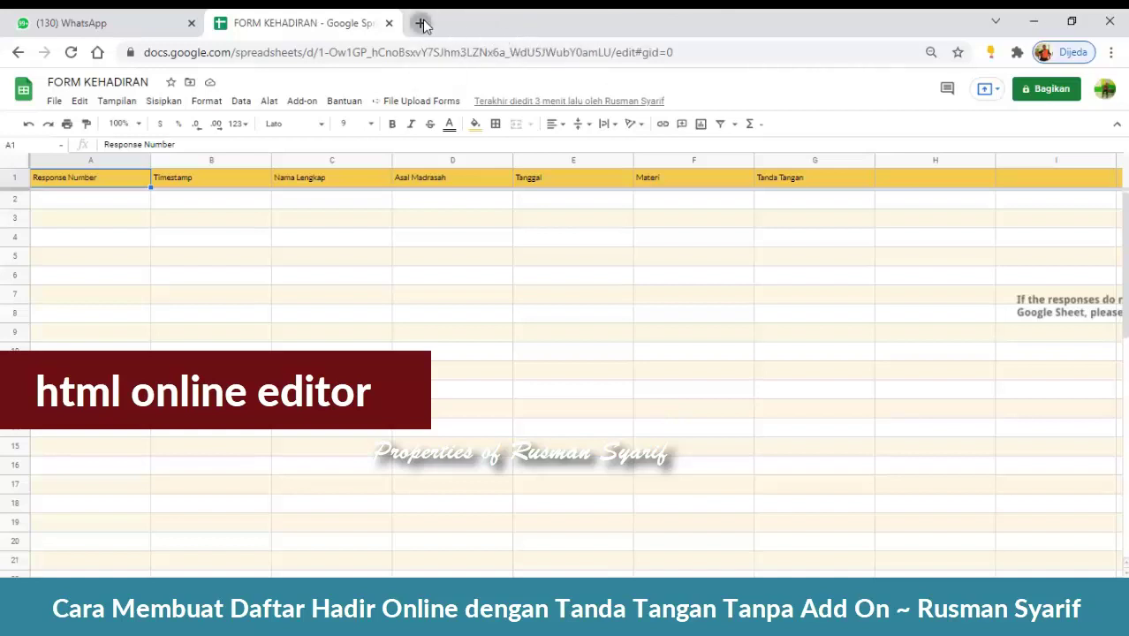
{"action": "left_click", "coordinate": [421, 23]}
{"action": "type", "text": "html onl"}
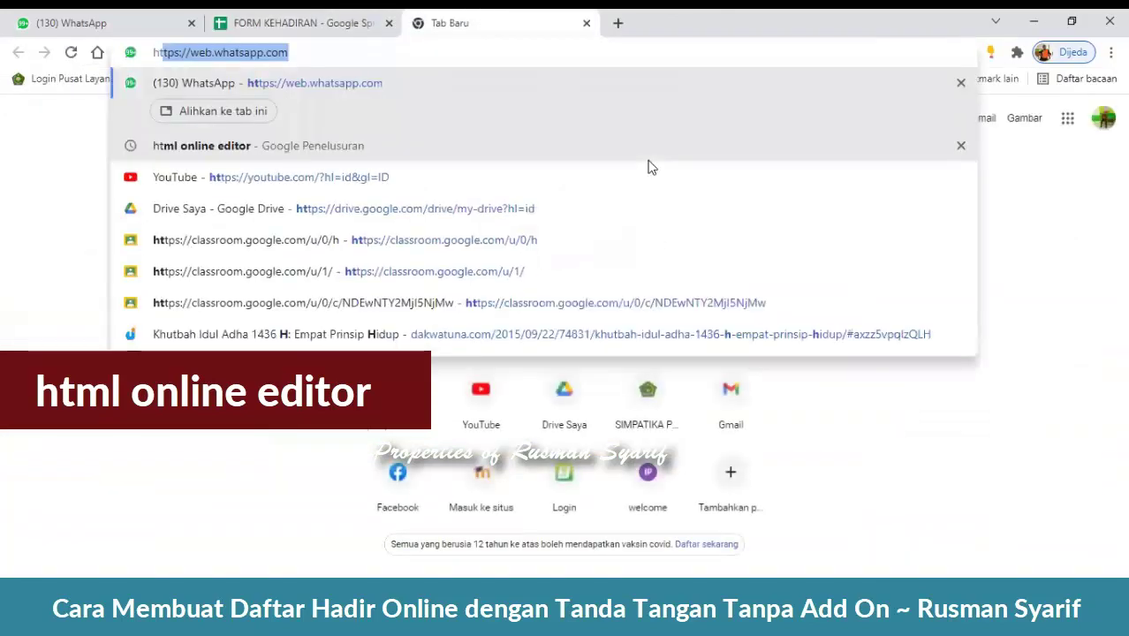
{"action": "type", "text": "ine edit"}
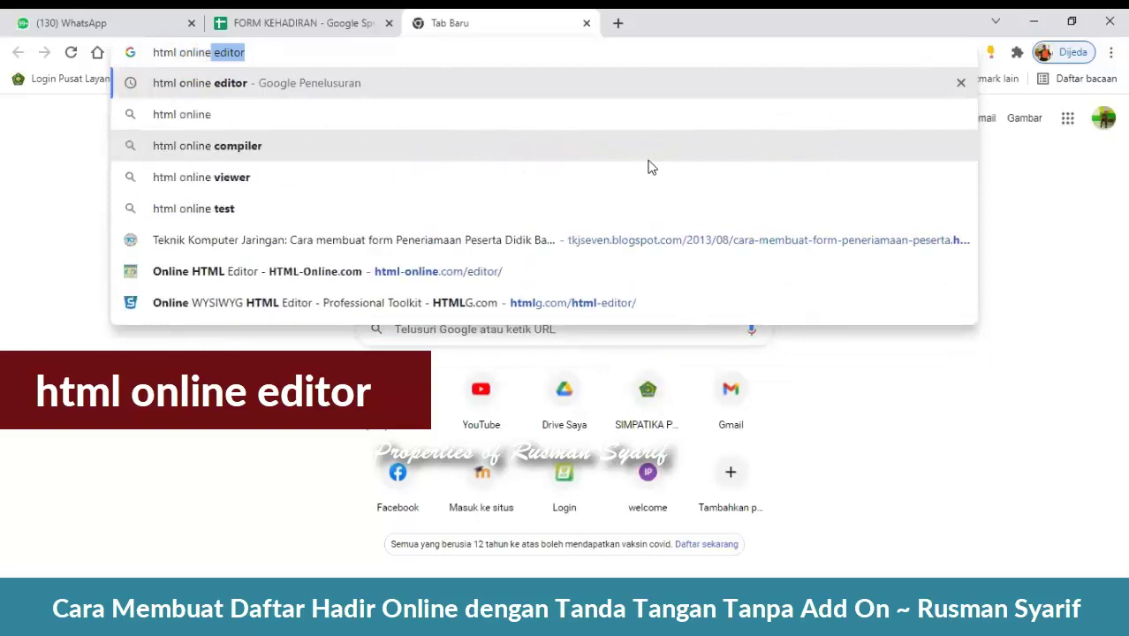
{"action": "type", "text": "or"}
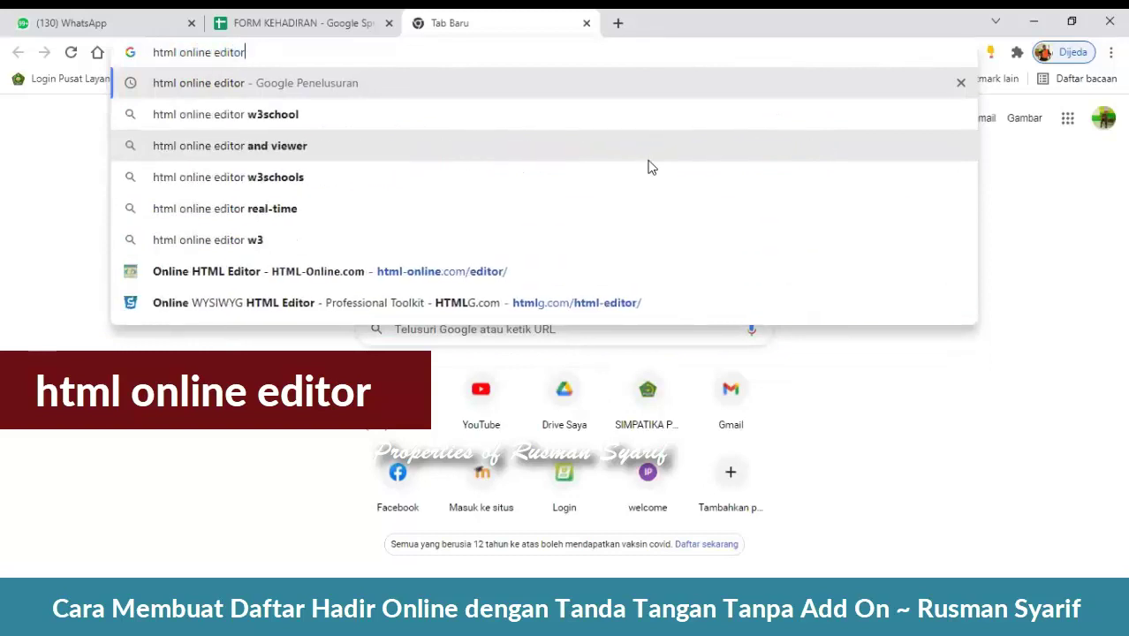
{"action": "key", "text": "Return"}
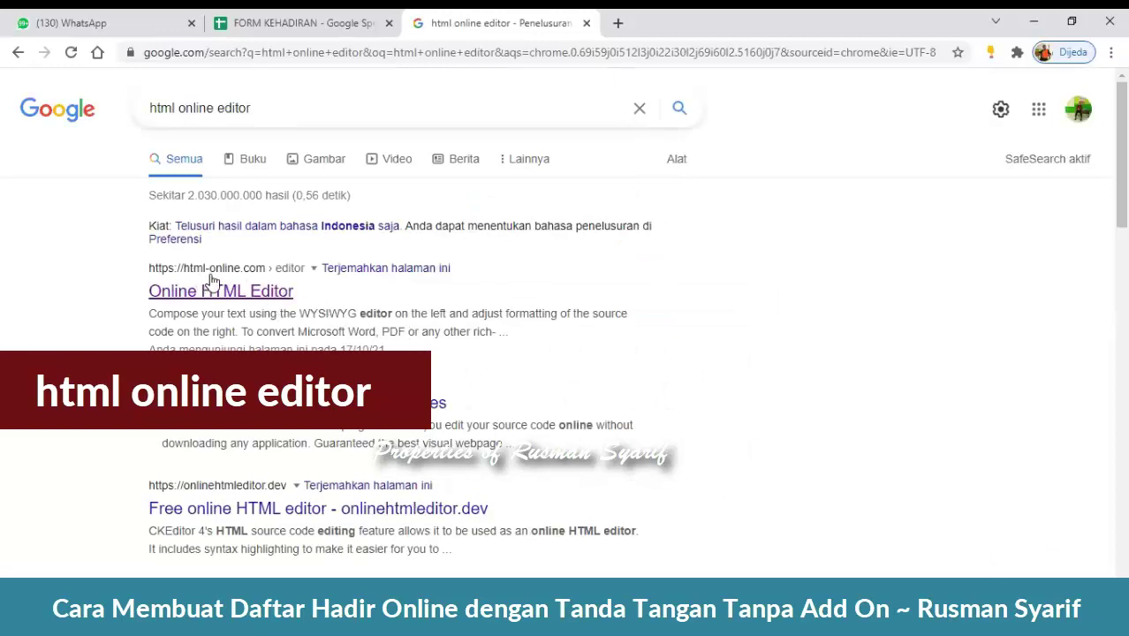
{"action": "left_click", "coordinate": [279, 301]}
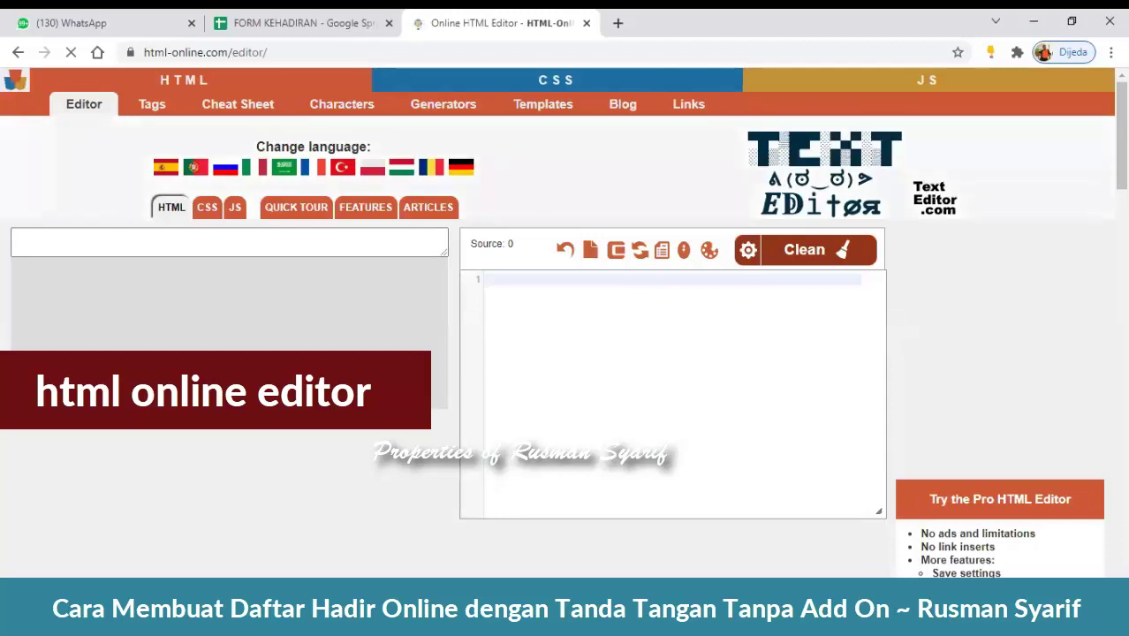
- Load the html-online.com editor, type and erase test text, and place the caret in the empty pane
{"action": "scroll", "coordinate": [252, 308], "scroll_direction": "down", "scroll_amount": 4}
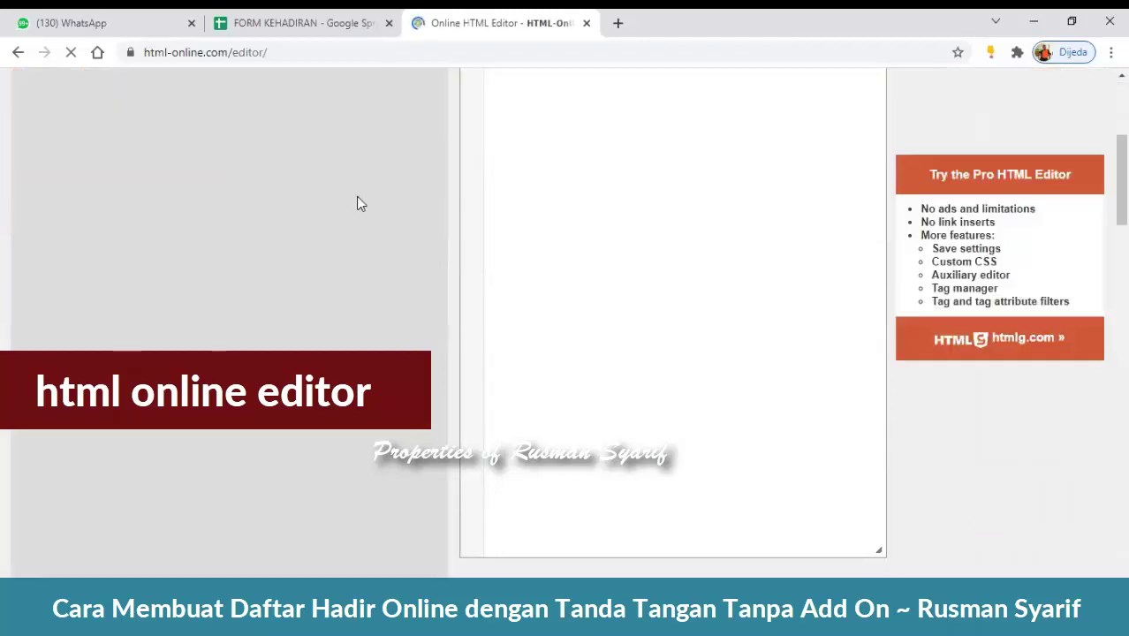
{"action": "scroll", "coordinate": [396, 249], "scroll_direction": "up", "scroll_amount": 4}
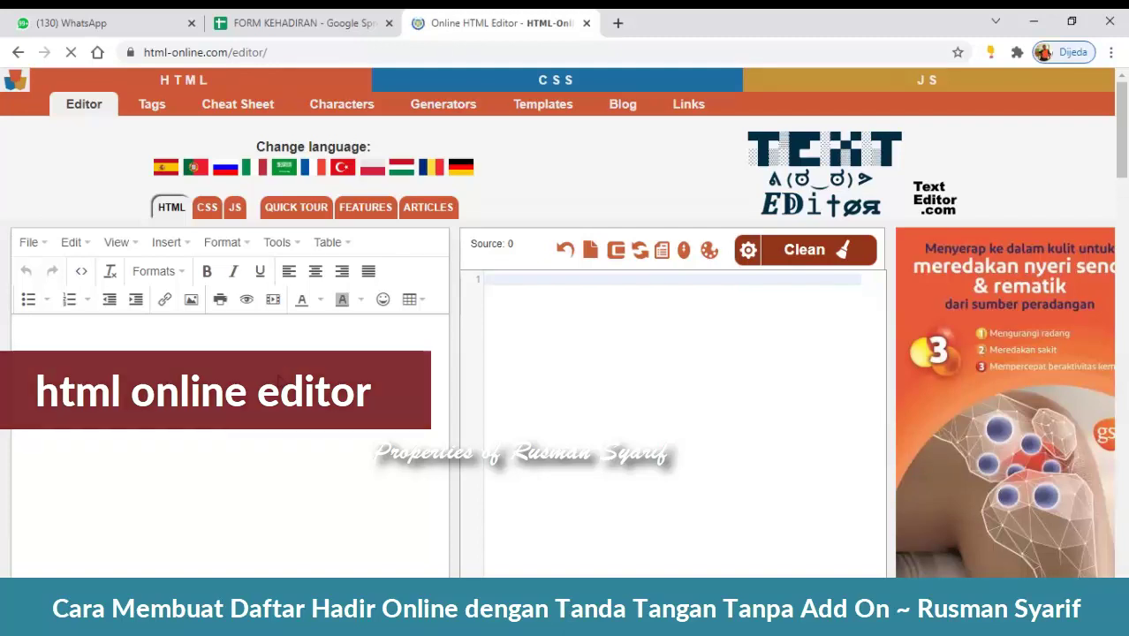
{"action": "type", "text": "ssss"}
{"action": "key", "text": "BackSpace"}
{"action": "key", "text": "BackSpace"}
{"action": "key", "text": "BackSpace"}
{"action": "key", "text": "BackSpace"}
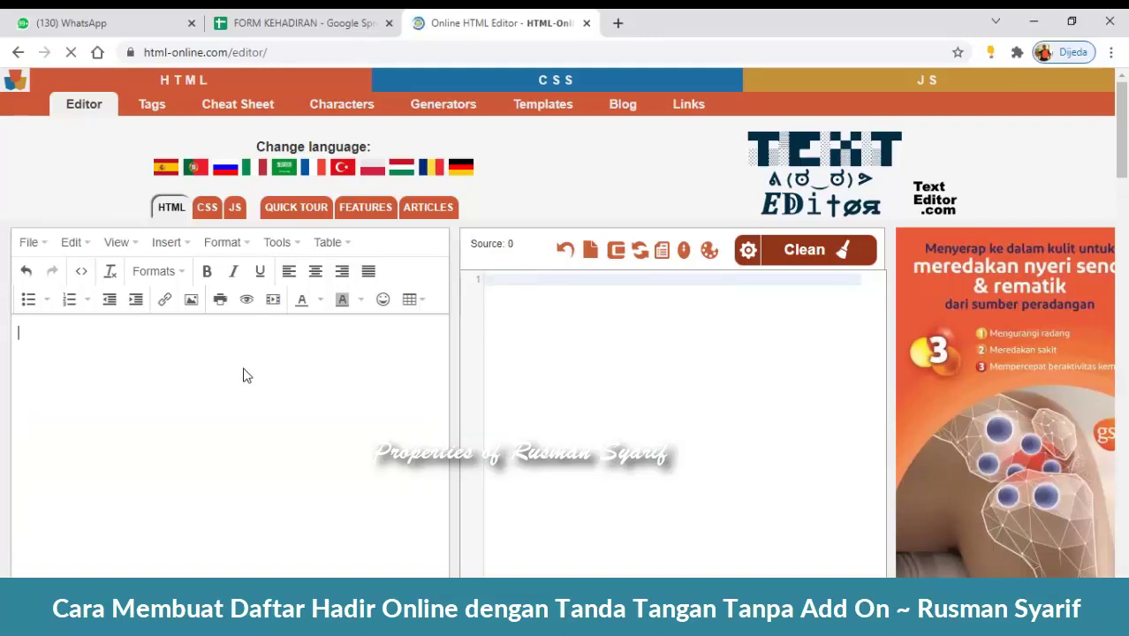
{"action": "type", "text": "dddddfffff"}
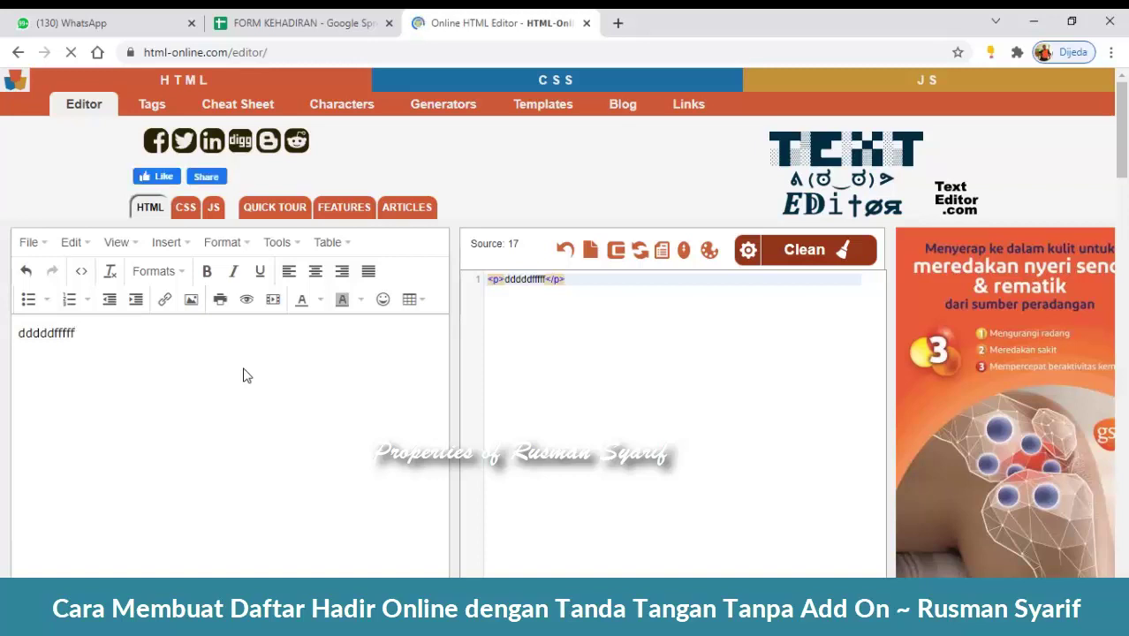
{"action": "key", "text": "BackSpace"}
{"action": "key", "text": "BackSpace"}
{"action": "key", "text": "BackSpace"}
{"action": "key", "text": "BackSpace"}
{"action": "key", "text": "BackSpace"}
{"action": "key", "text": "BackSpace"}
{"action": "key", "text": "BackSpace"}
{"action": "key", "text": "BackSpace"}
{"action": "key", "text": "BackSpace"}
{"action": "key", "text": "BackSpace"}
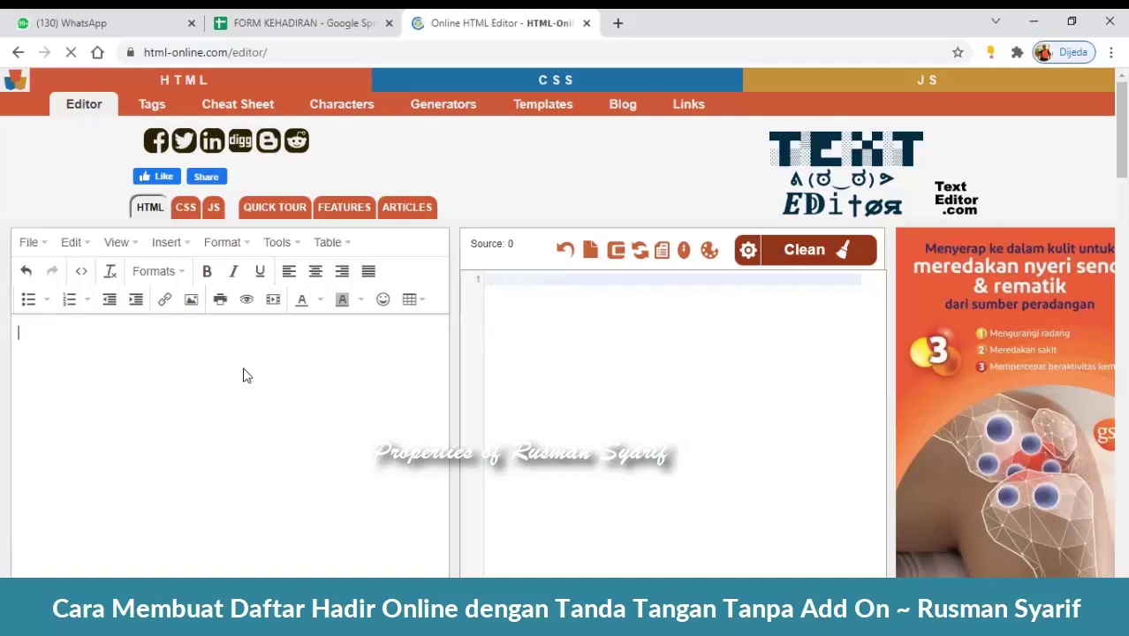
{"action": "left_click", "coordinate": [246, 376]}
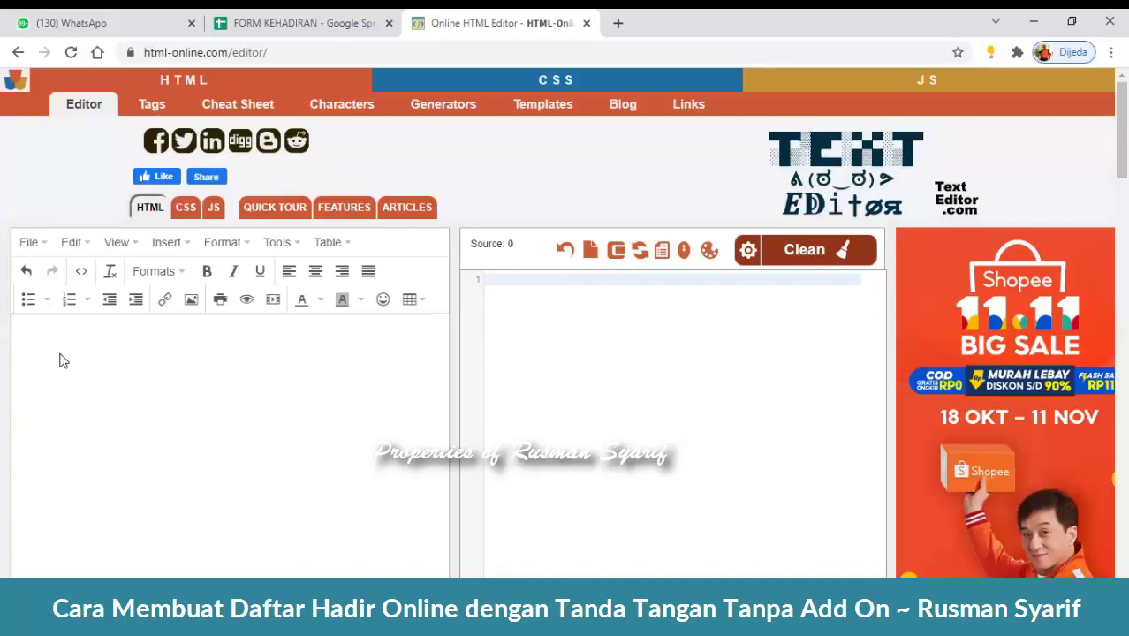
- Type the title 'DAFTAR HADIR PKB GURU' in the editor, correcting the typos
{"action": "type", "text": "DAF"}
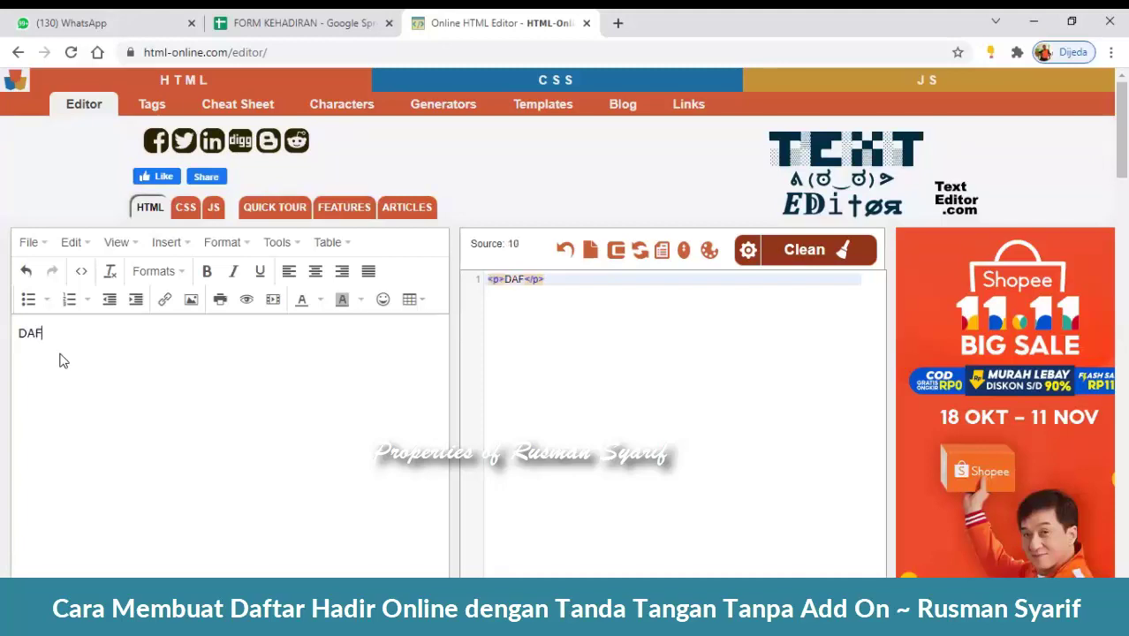
{"action": "type", "text": "TAR HADI"}
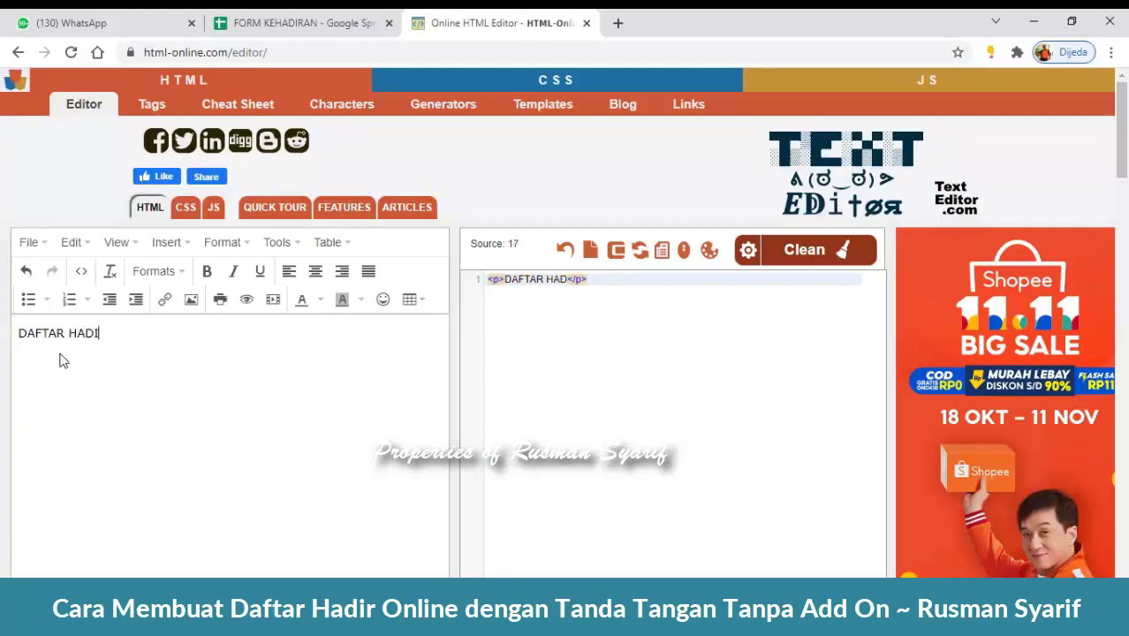
{"action": "type", "text": "R PKB GURU"}
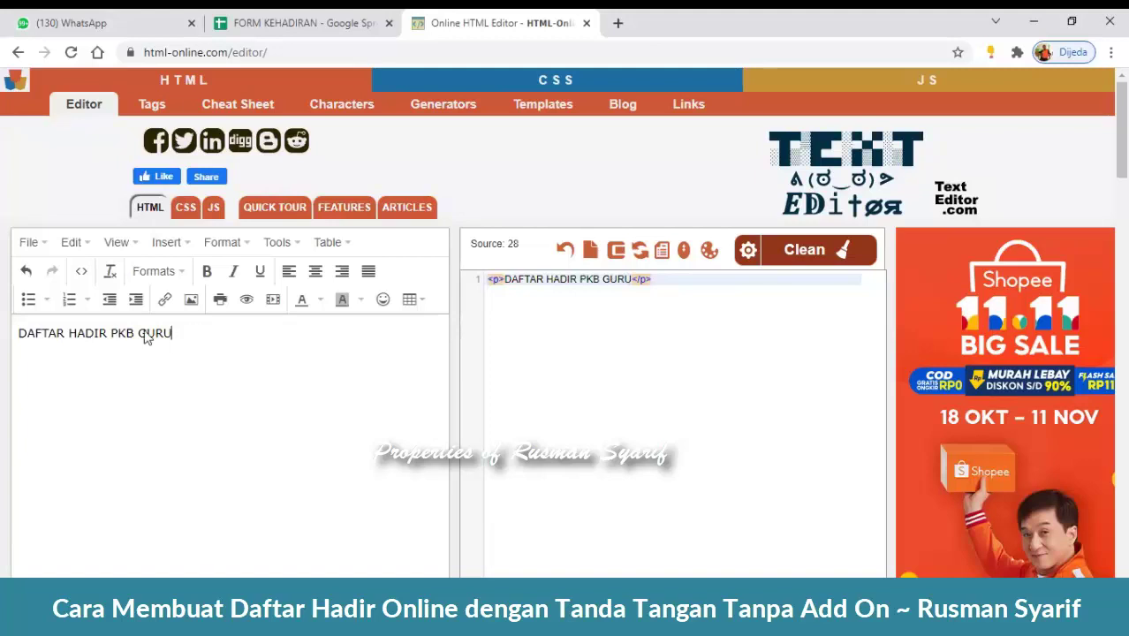
{"action": "left_click_drag", "start_coordinate": [181, 336], "coordinate": [4, 333]}
{"action": "left_click", "coordinate": [194, 377]}
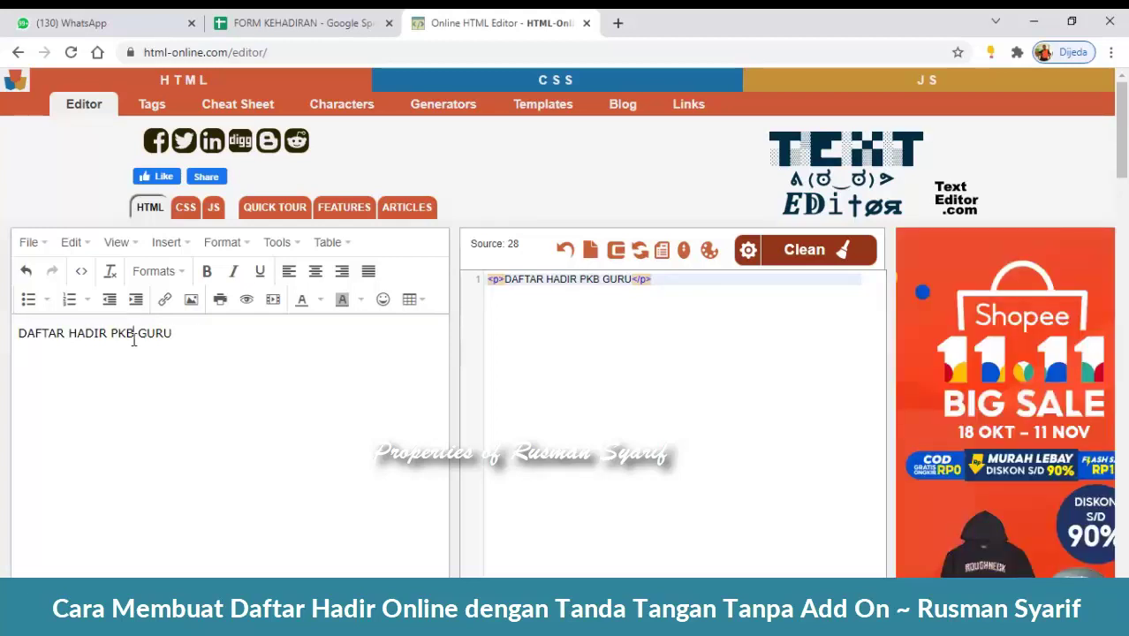
{"action": "left_click_drag", "start_coordinate": [112, 334], "coordinate": [179, 340]}
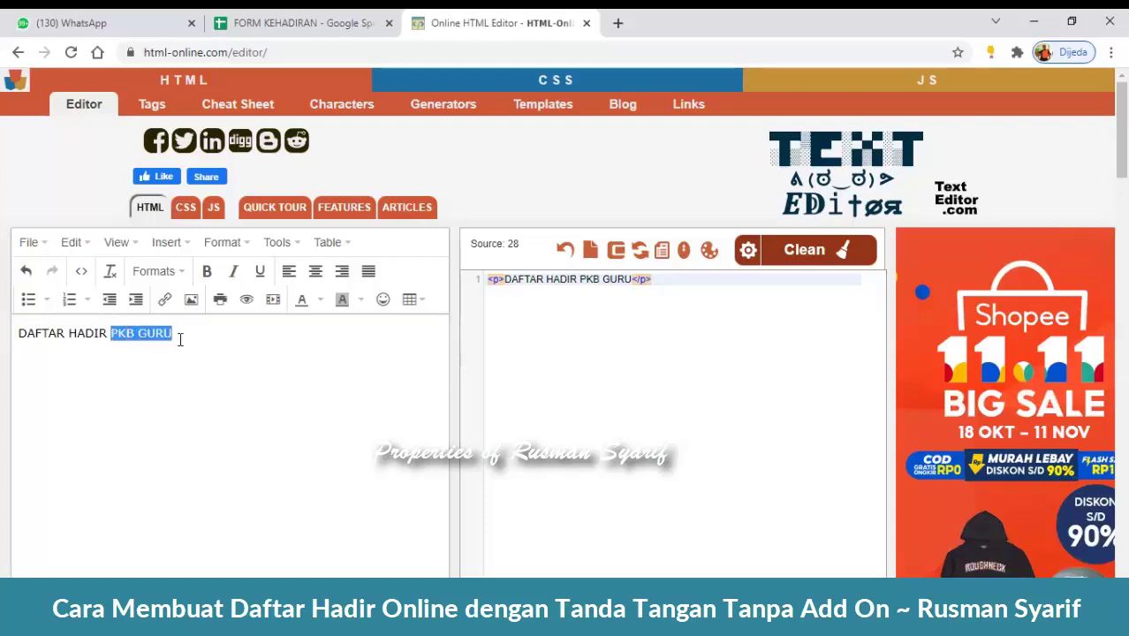
{"action": "type", "text": "MGMP"}
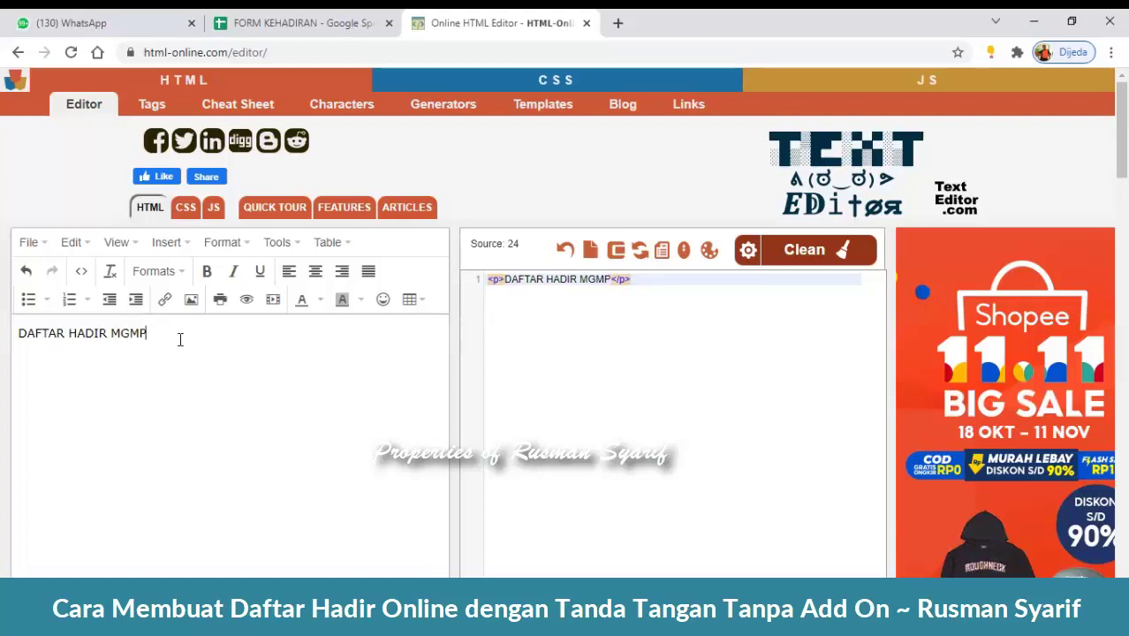
{"action": "key", "text": "BackSpace"}
{"action": "key", "text": "BackSpace"}
{"action": "key", "text": "BackSpace"}
{"action": "key", "text": "BackSpace"}
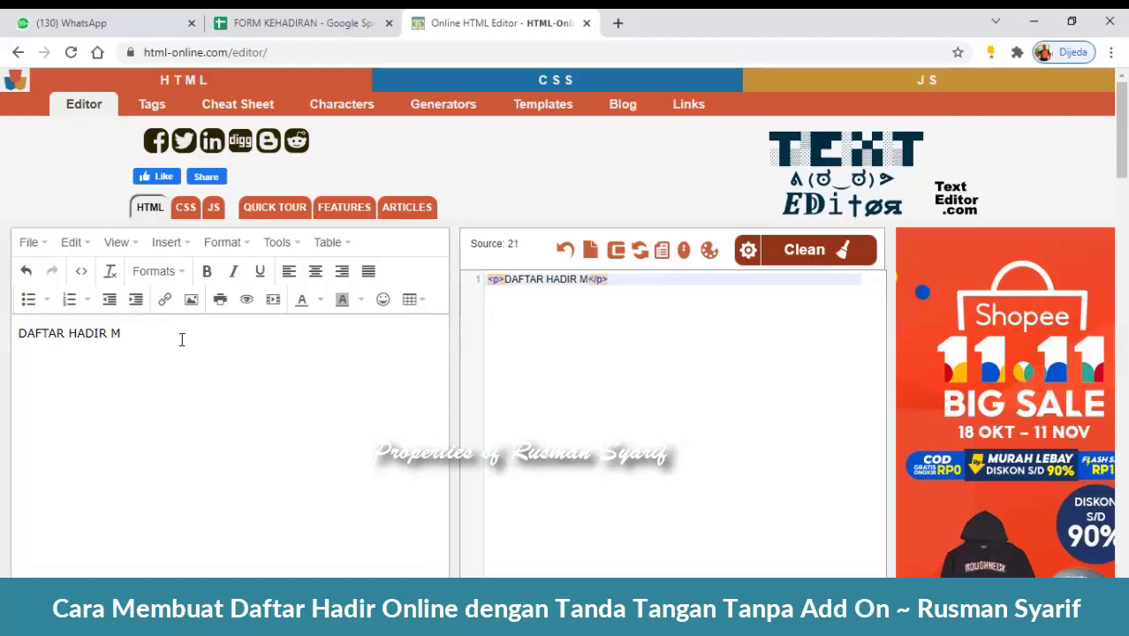
{"action": "type", "text": "PK"}
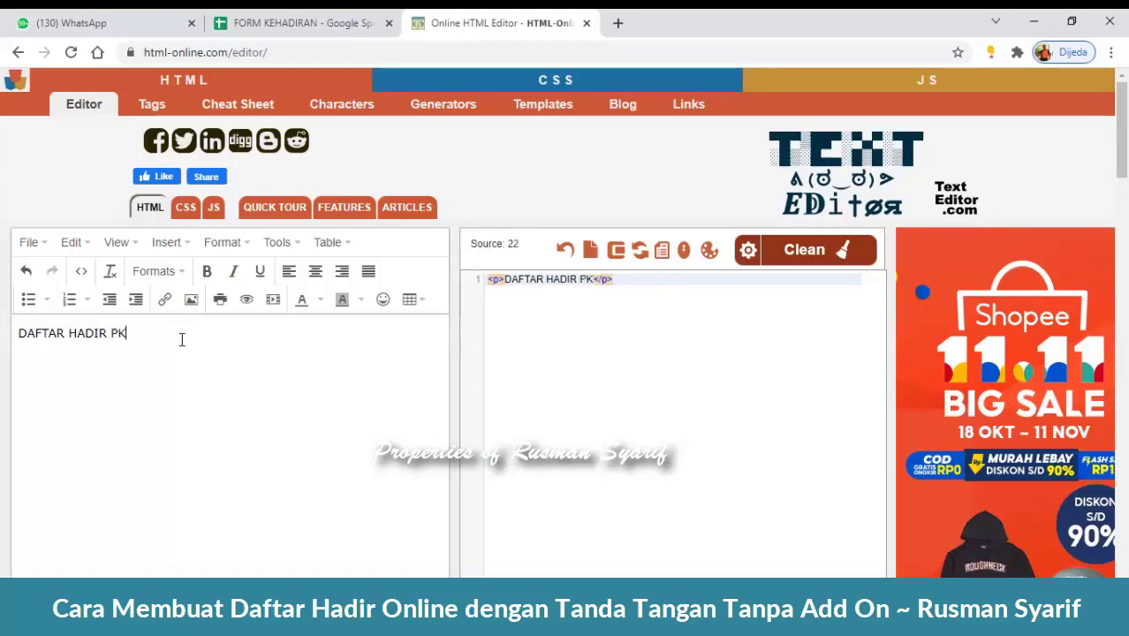
{"action": "key", "text": "BackSpace"}
{"action": "type", "text": "KB GURU"}
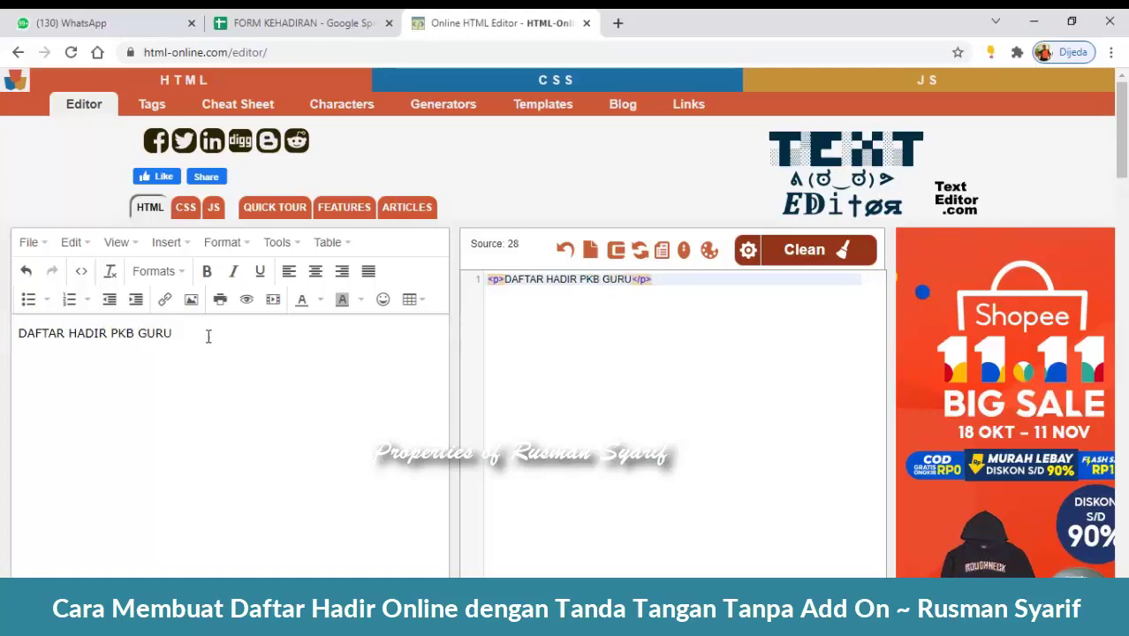
- Make the whole title line DAFTAR HADIR PKB GURU bold
{"action": "left_click_drag", "start_coordinate": [172, 333], "coordinate": [19, 334]}
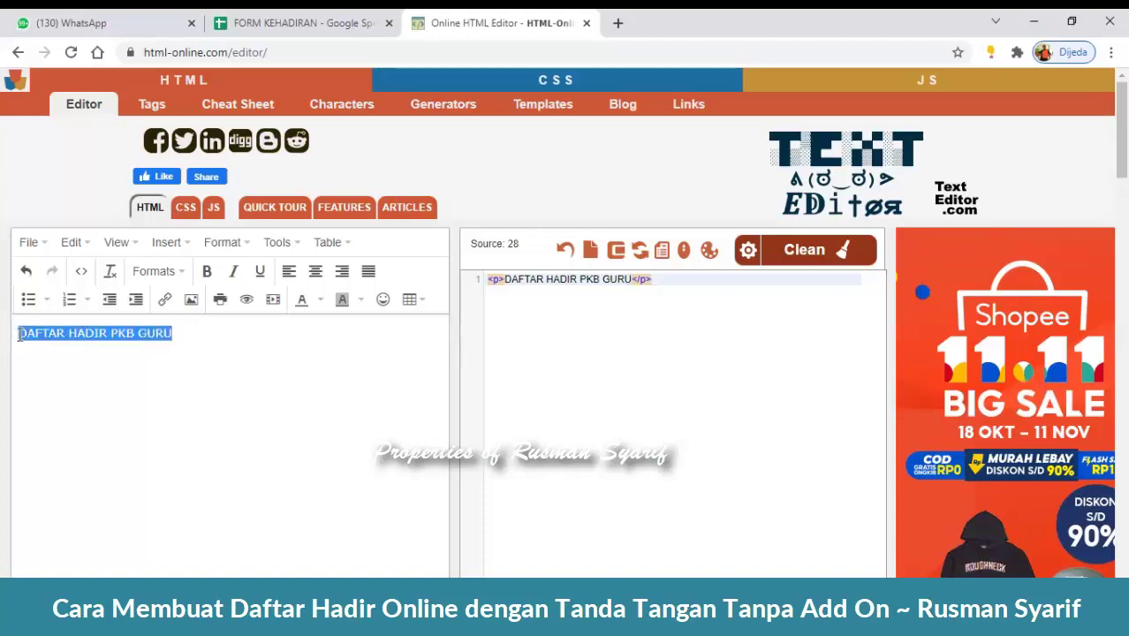
{"action": "left_click", "coordinate": [166, 346]}
{"action": "left_click_drag", "start_coordinate": [186, 333], "coordinate": [24, 349]}
{"action": "left_click", "coordinate": [208, 277]}
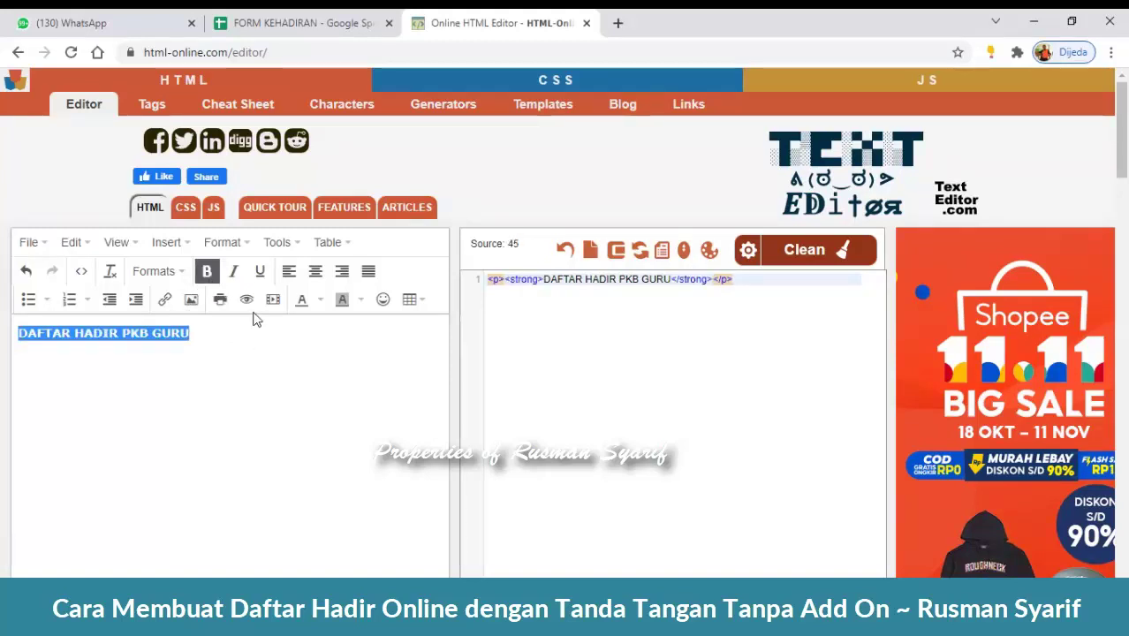
- Set the title's block format to Heading 3 after trying Heading 4 and Paragraph
{"action": "left_click", "coordinate": [181, 273]}
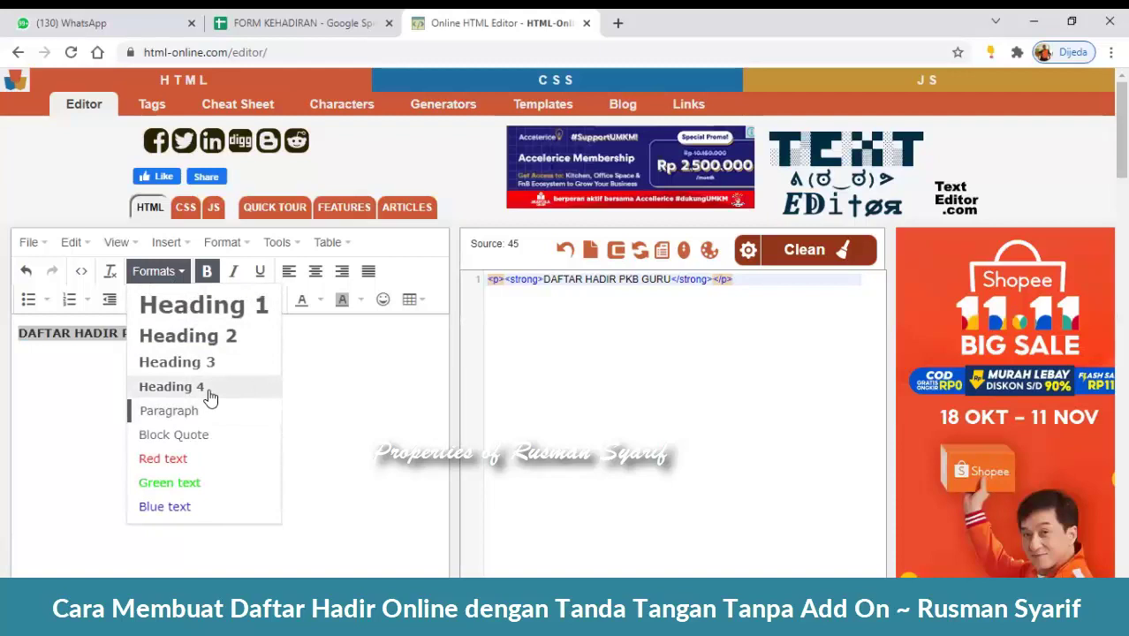
{"action": "left_click", "coordinate": [234, 389]}
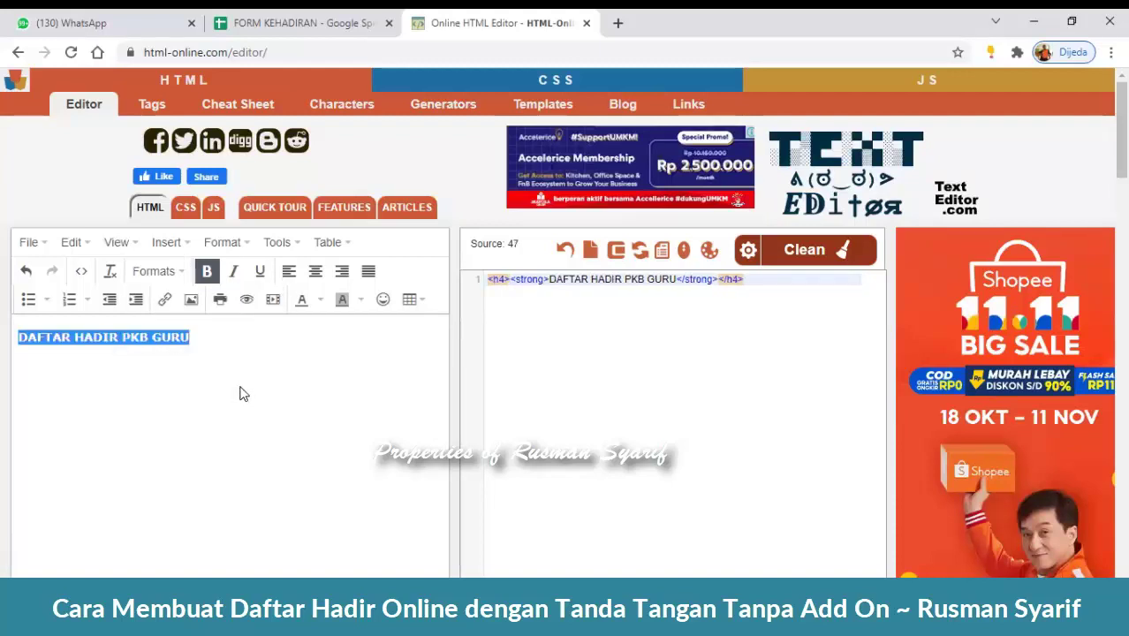
{"action": "left_click", "coordinate": [316, 396]}
{"action": "left_click", "coordinate": [19, 337], "text": "shift"}
{"action": "left_click", "coordinate": [174, 272]}
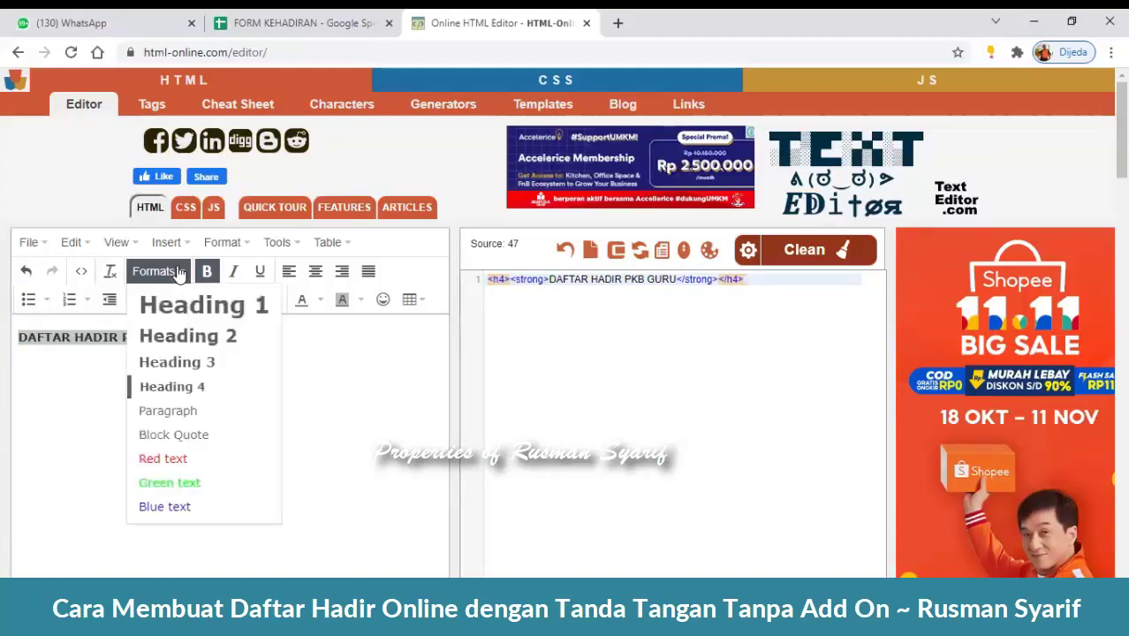
{"action": "left_click", "coordinate": [178, 369]}
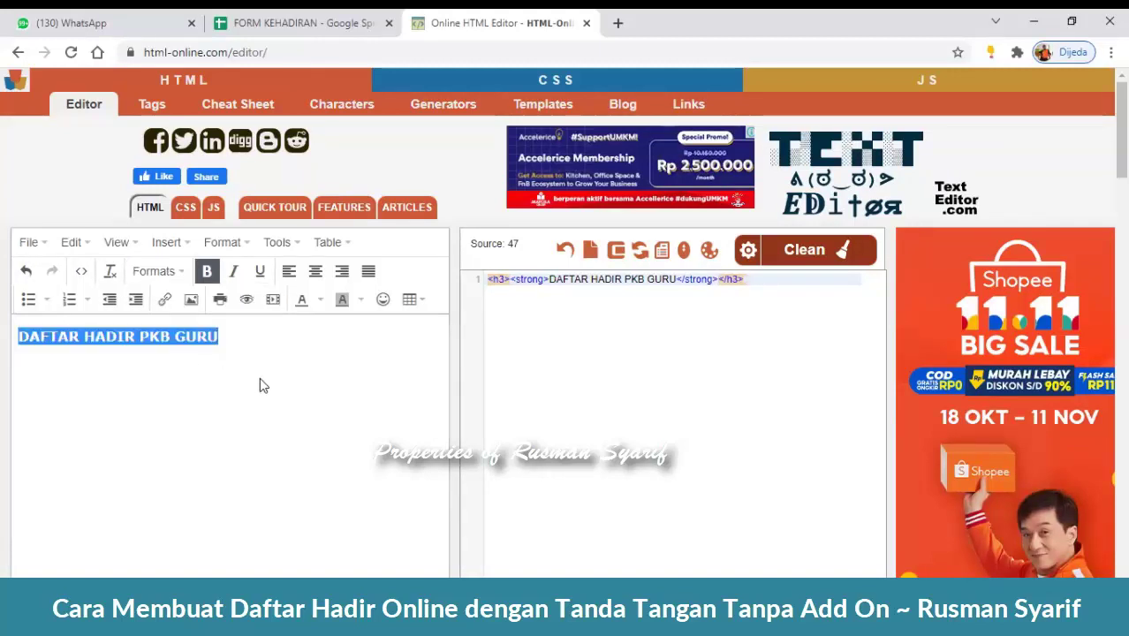
{"action": "left_click", "coordinate": [182, 272]}
{"action": "left_click", "coordinate": [167, 411]}
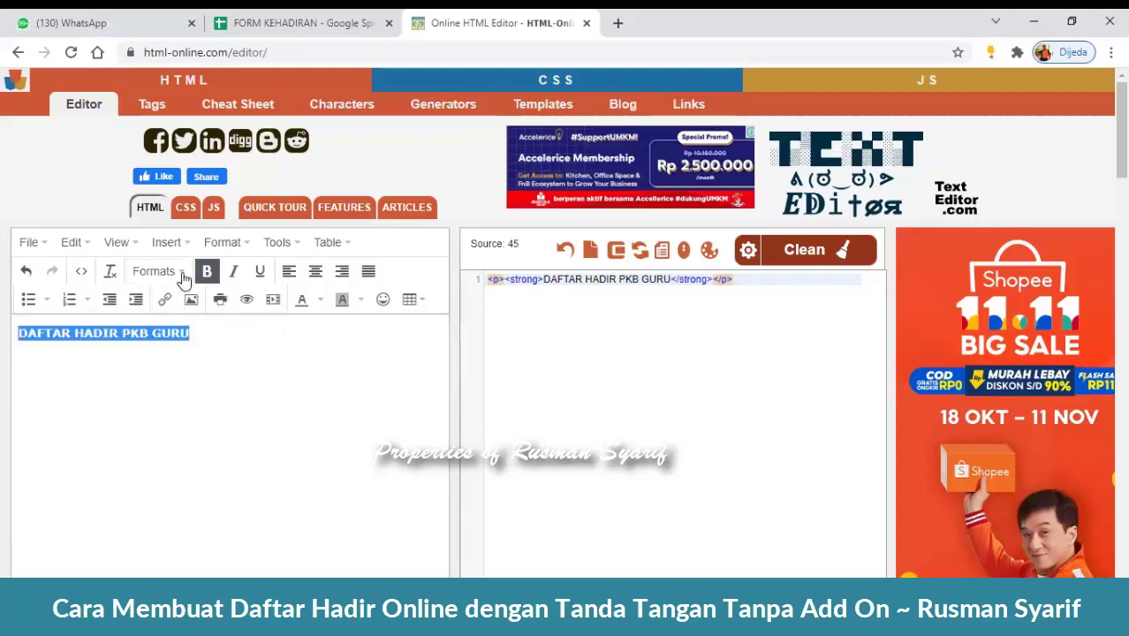
{"action": "left_click", "coordinate": [180, 272]}
{"action": "left_click", "coordinate": [214, 387]}
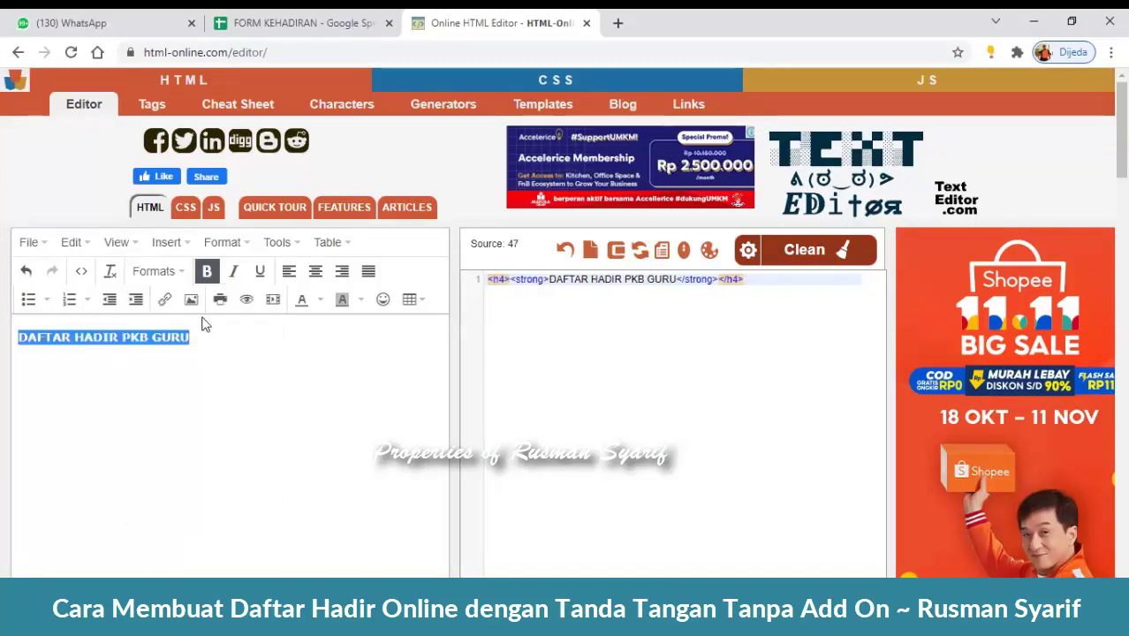
{"action": "left_click", "coordinate": [176, 274]}
{"action": "left_click", "coordinate": [187, 364]}
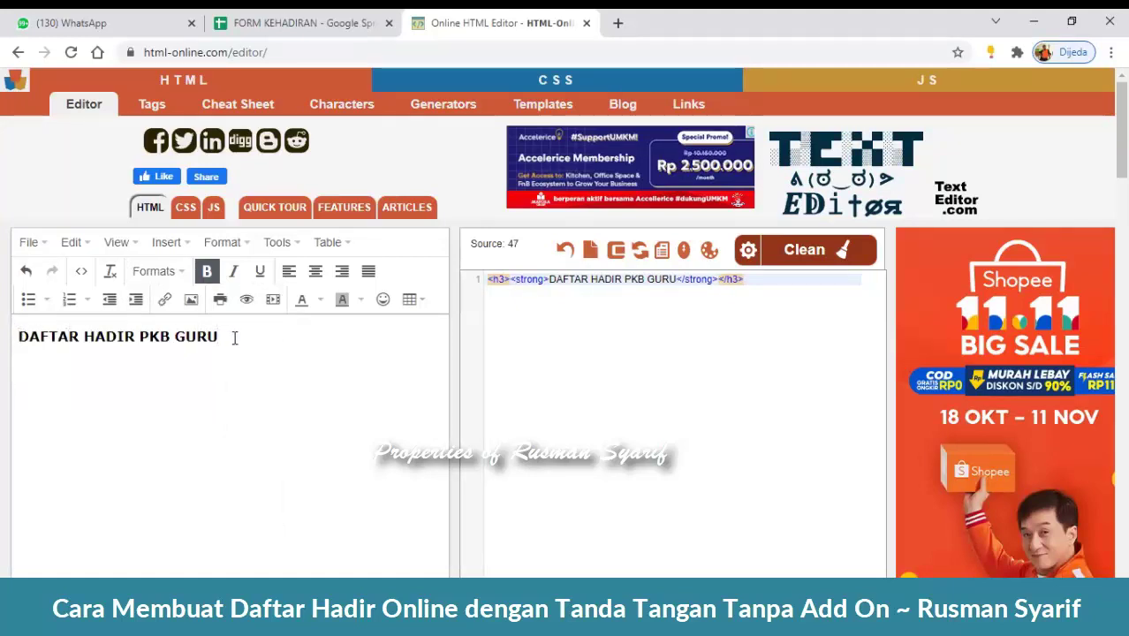
- Add 'KABUPATEN PANGKEP' below the title and format it as Heading 3
{"action": "key", "text": "Return"}
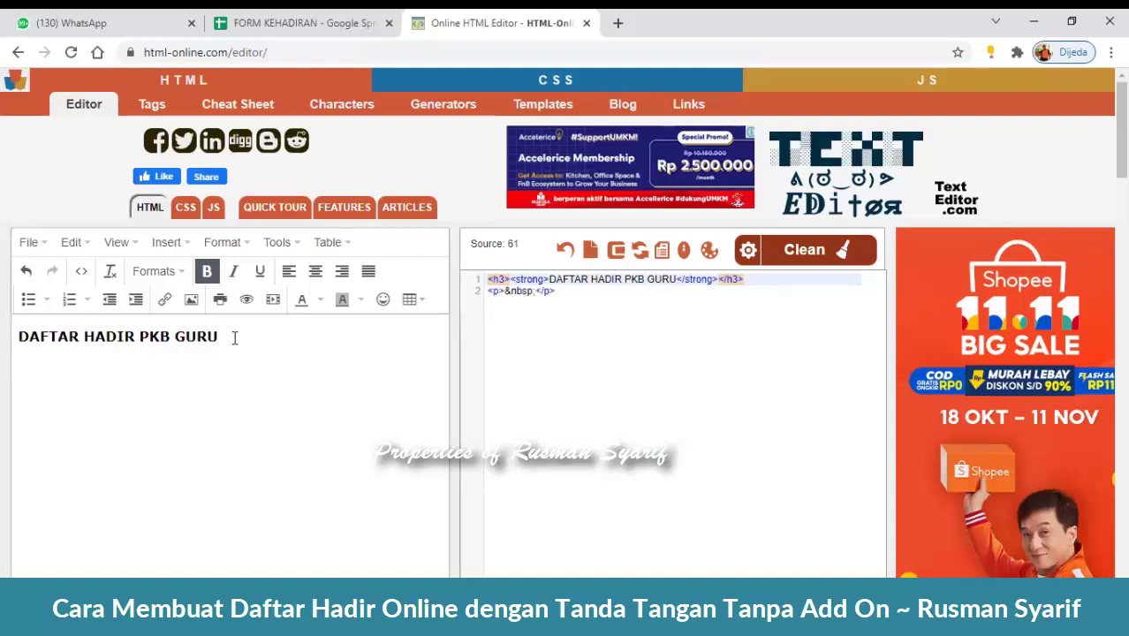
{"action": "key", "text": "Return"}
{"action": "type", "text": "KABUPATEN PANGKE"}
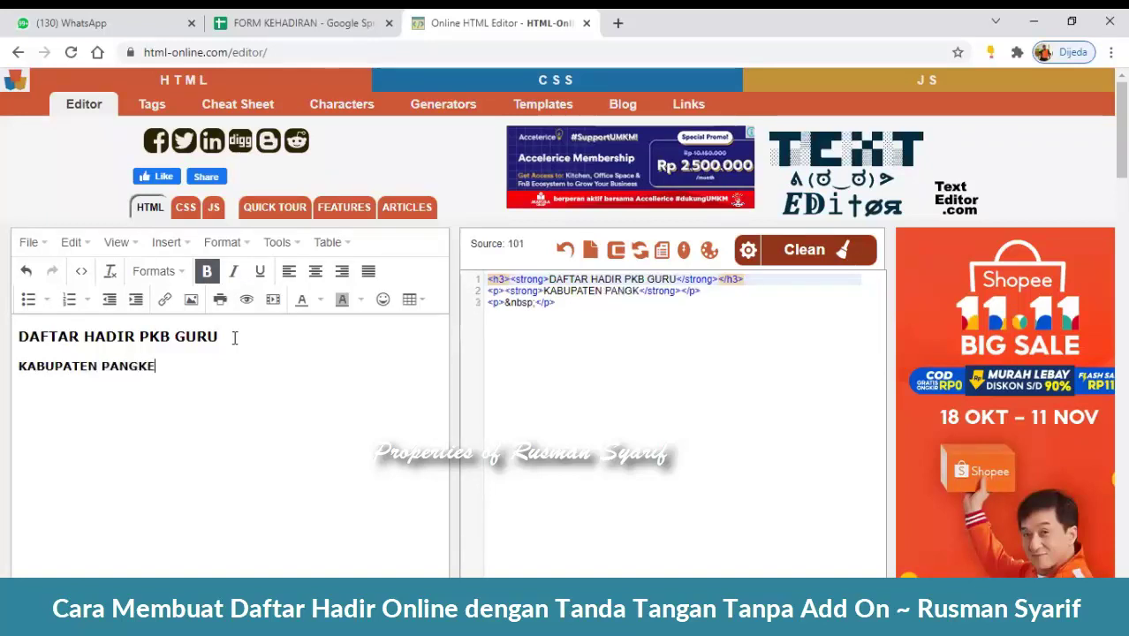
{"action": "type", "text": "P"}
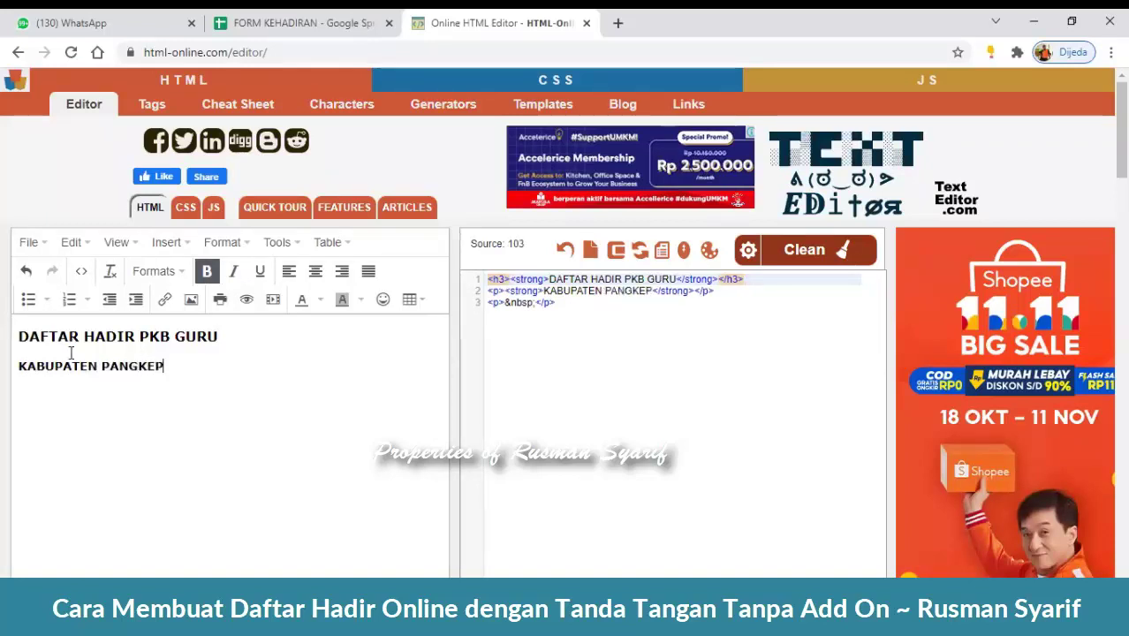
{"action": "left_click_drag", "start_coordinate": [20, 365], "coordinate": [199, 363]}
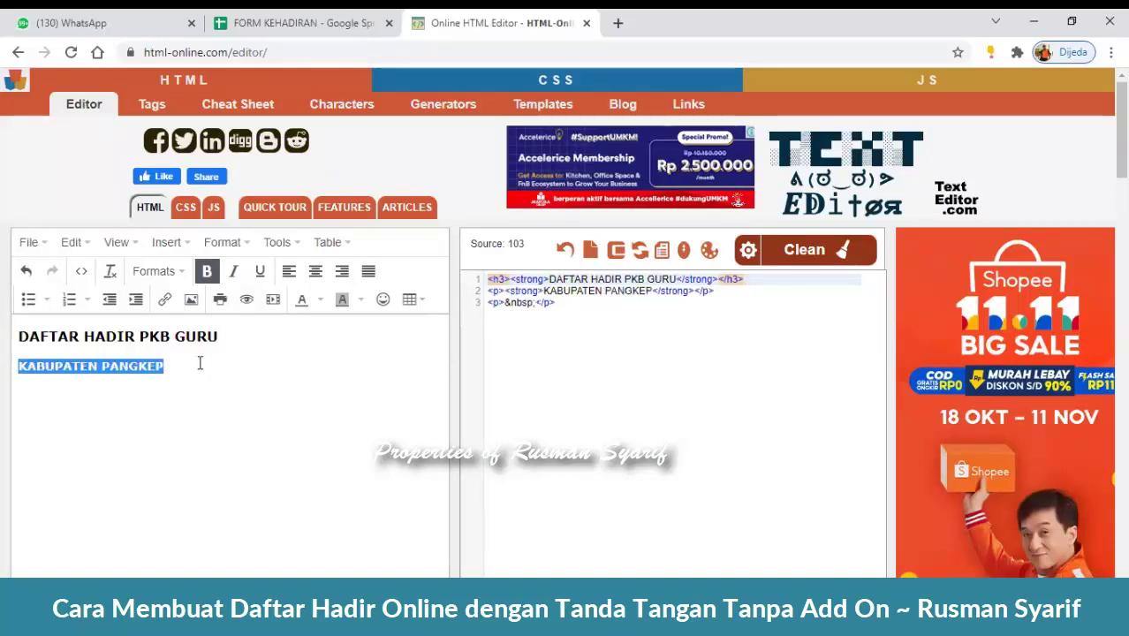
{"action": "left_click", "coordinate": [166, 276]}
{"action": "left_click", "coordinate": [182, 362]}
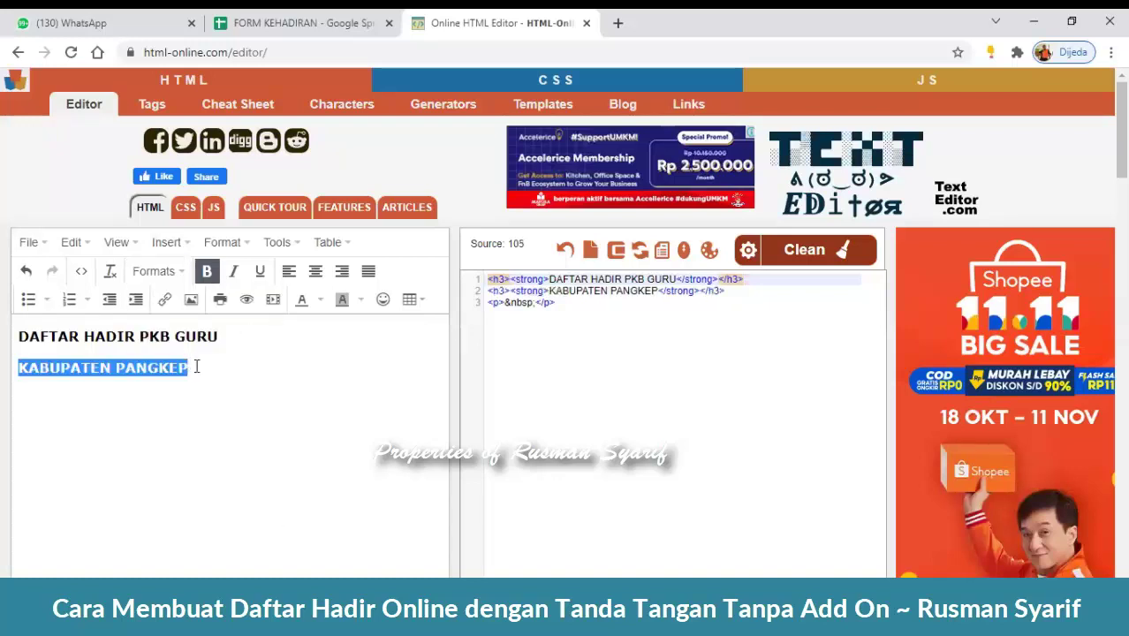
{"action": "left_click", "coordinate": [222, 367]}
- Centre-align both heading lines, DAFTAR HADIR PKB GURU and KABUPATEN PANGKEP
{"action": "key", "text": "ctrl+a"}
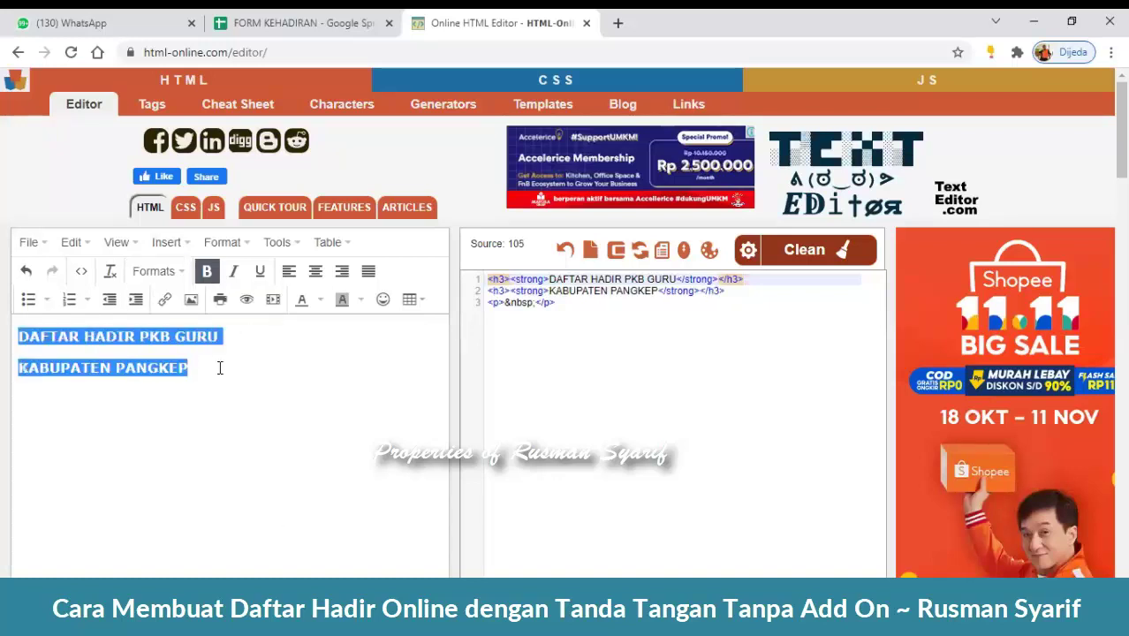
{"action": "left_click", "coordinate": [258, 372]}
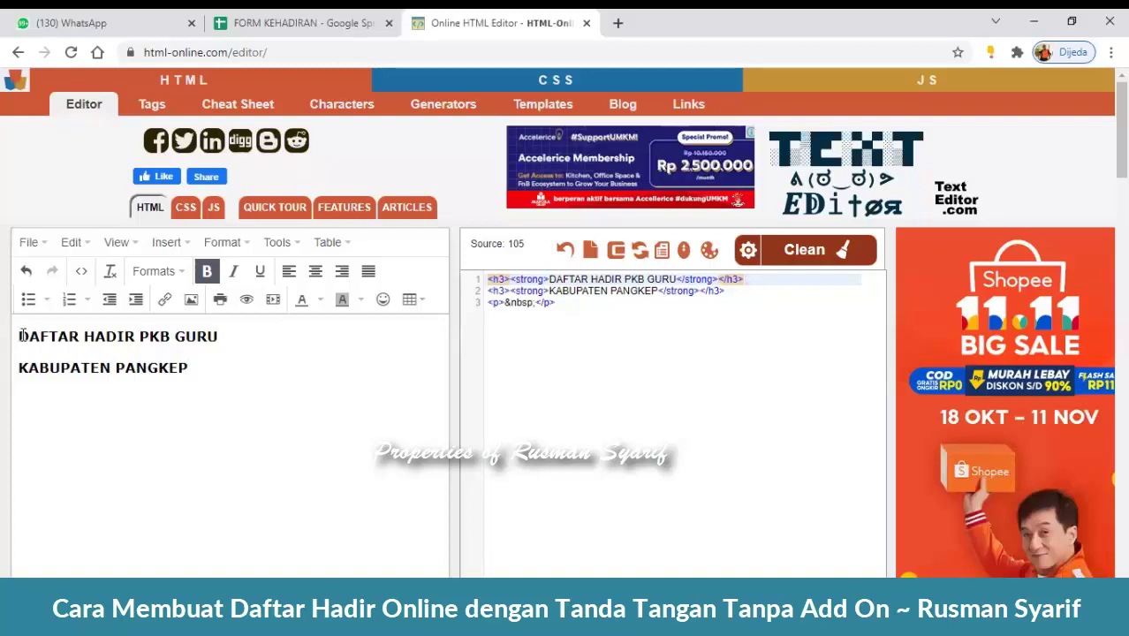
{"action": "left_click_drag", "start_coordinate": [17, 336], "coordinate": [196, 361]}
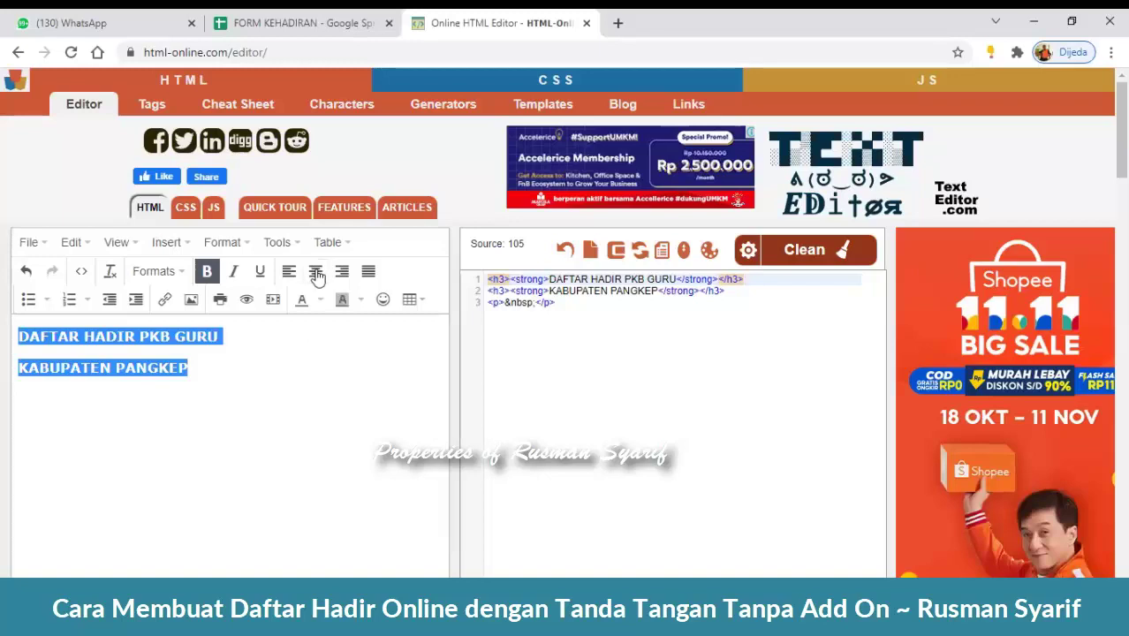
{"action": "left_click", "coordinate": [316, 272]}
{"action": "left_click", "coordinate": [376, 366]}
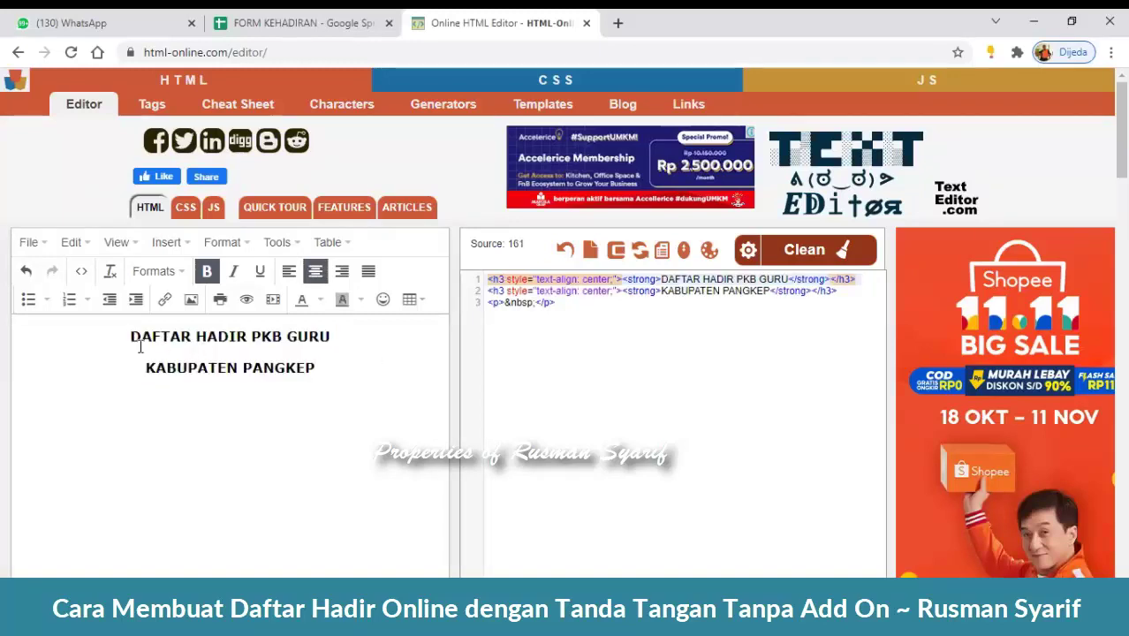
{"action": "left_click_drag", "start_coordinate": [129, 336], "coordinate": [329, 381]}
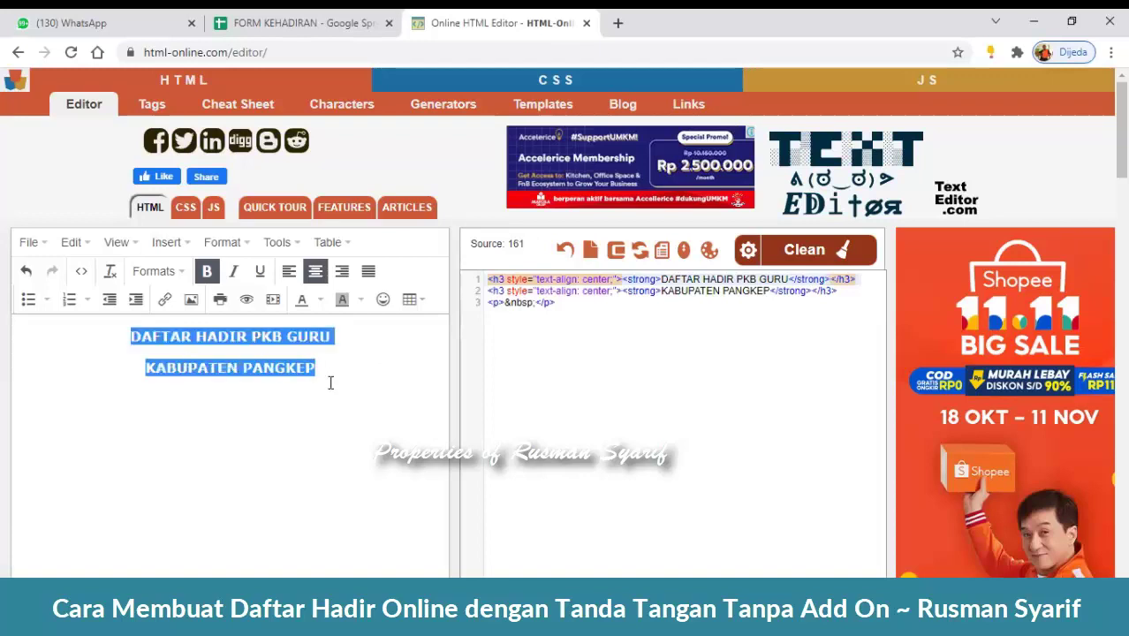
{"action": "left_click", "coordinate": [316, 272]}
{"action": "left_click", "coordinate": [318, 276]}
{"action": "left_click", "coordinate": [371, 385]}
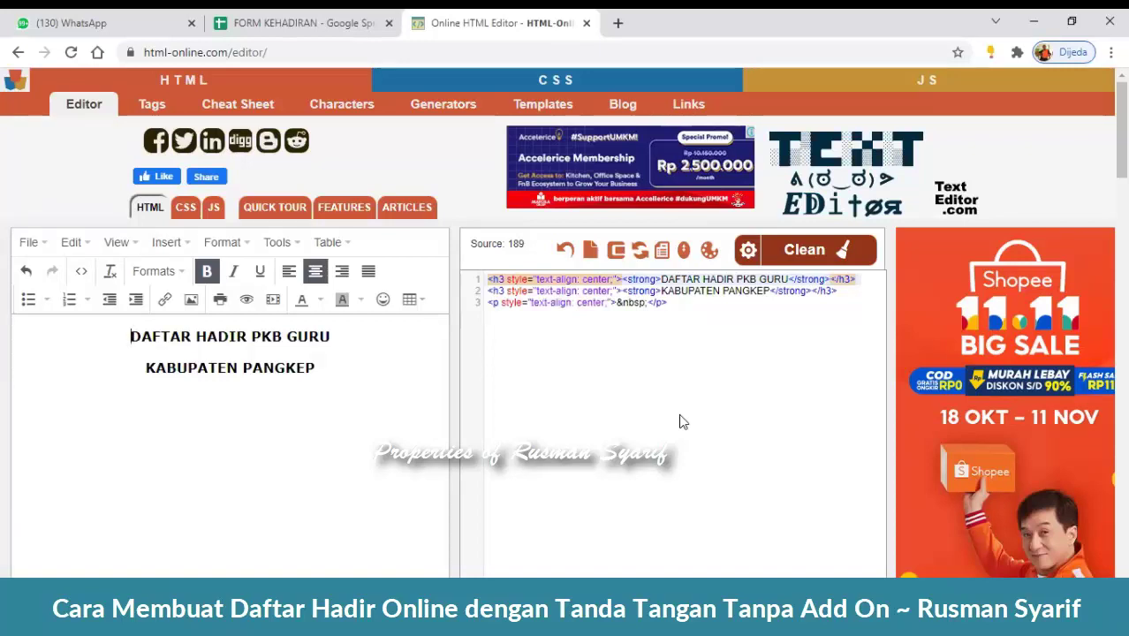
- Insert a blank Heading 3 line at the start of DAFTAR HADIR PKB GURU
{"action": "key", "text": "Return"}
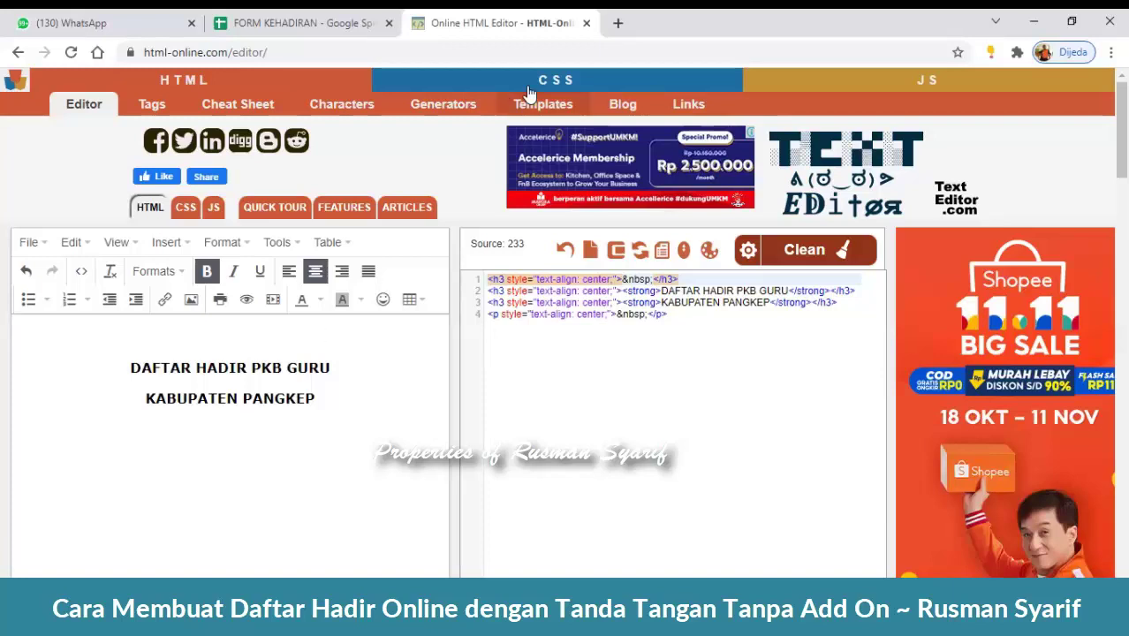
- Search Google for 'LOGO KEMENAG' in a new tab and view the image results
{"action": "left_click", "coordinate": [619, 22]}
{"action": "type", "text": "LO"}
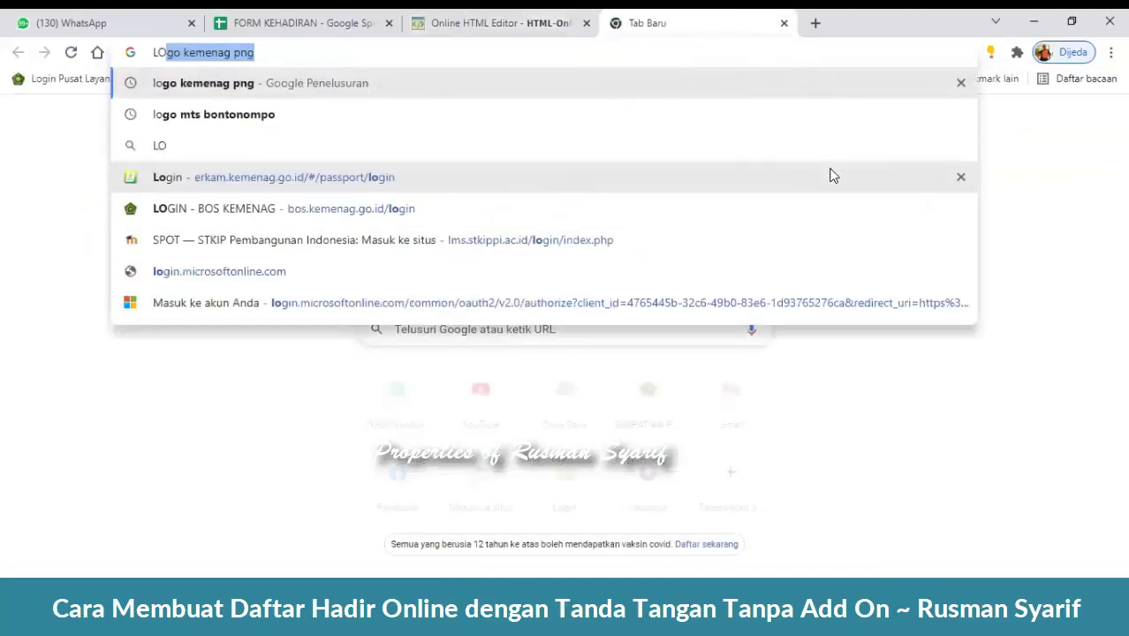
{"action": "type", "text": "GO KE"}
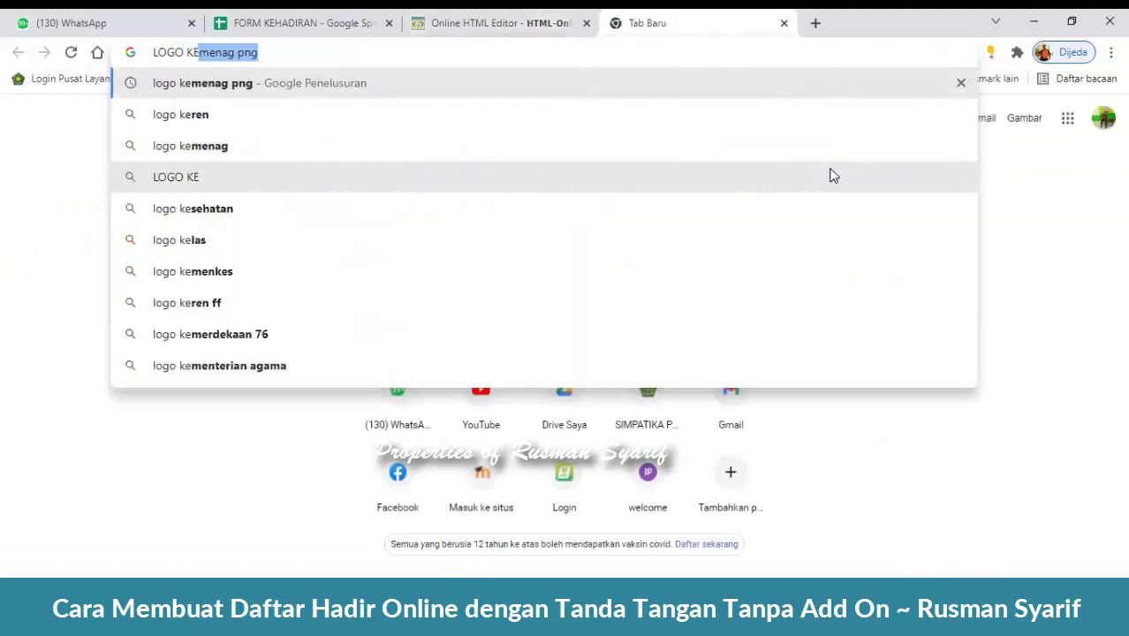
{"action": "type", "text": "MENAG"}
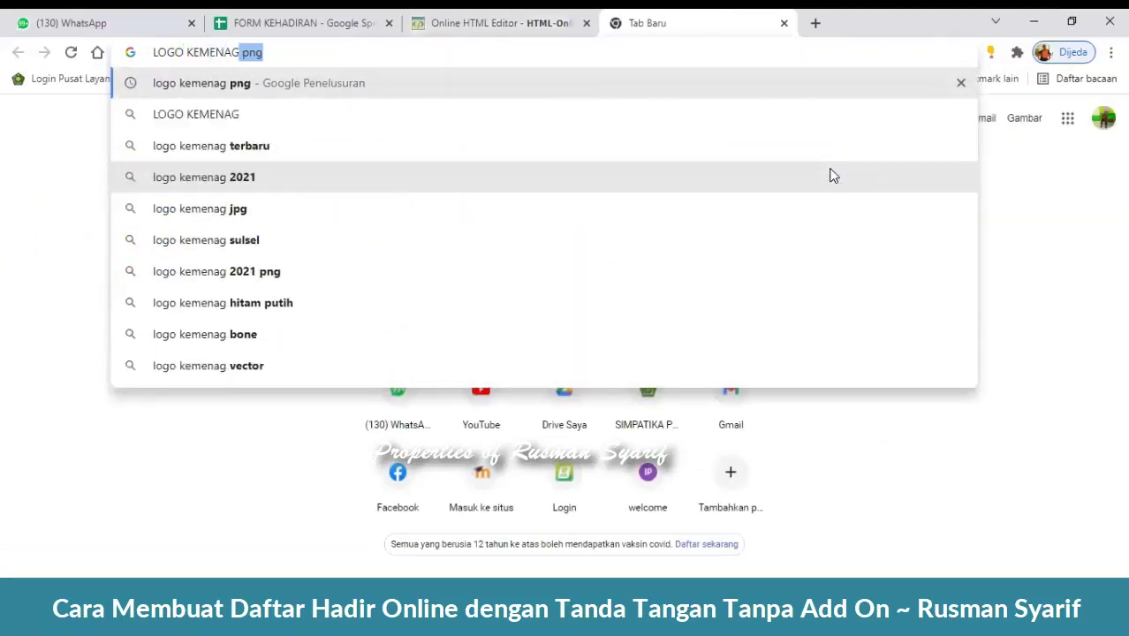
{"action": "key", "text": "Return"}
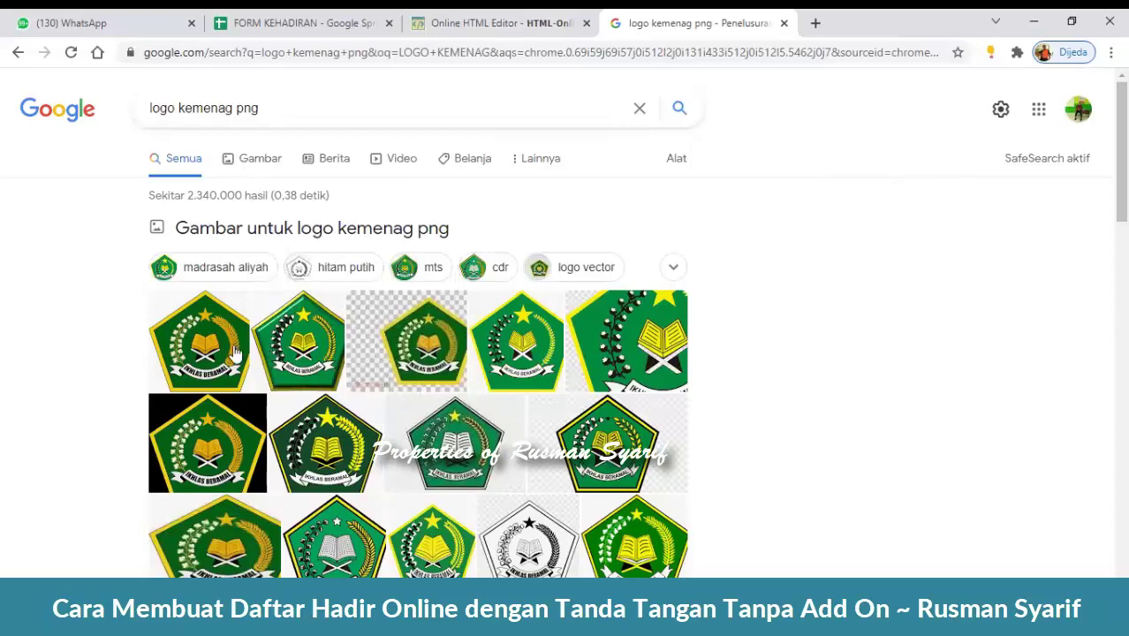
{"action": "scroll", "coordinate": [804, 313], "scroll_direction": "down", "scroll_amount": 2}
{"action": "scroll", "coordinate": [804, 312], "scroll_direction": "up", "scroll_amount": 2}
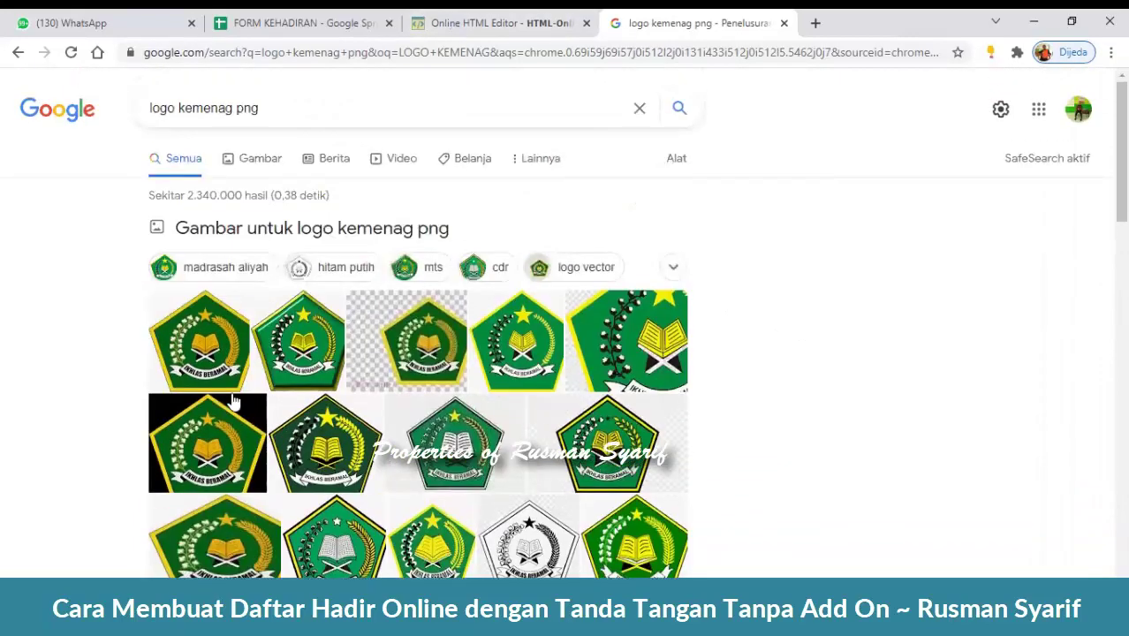
{"action": "left_click", "coordinate": [204, 357]}
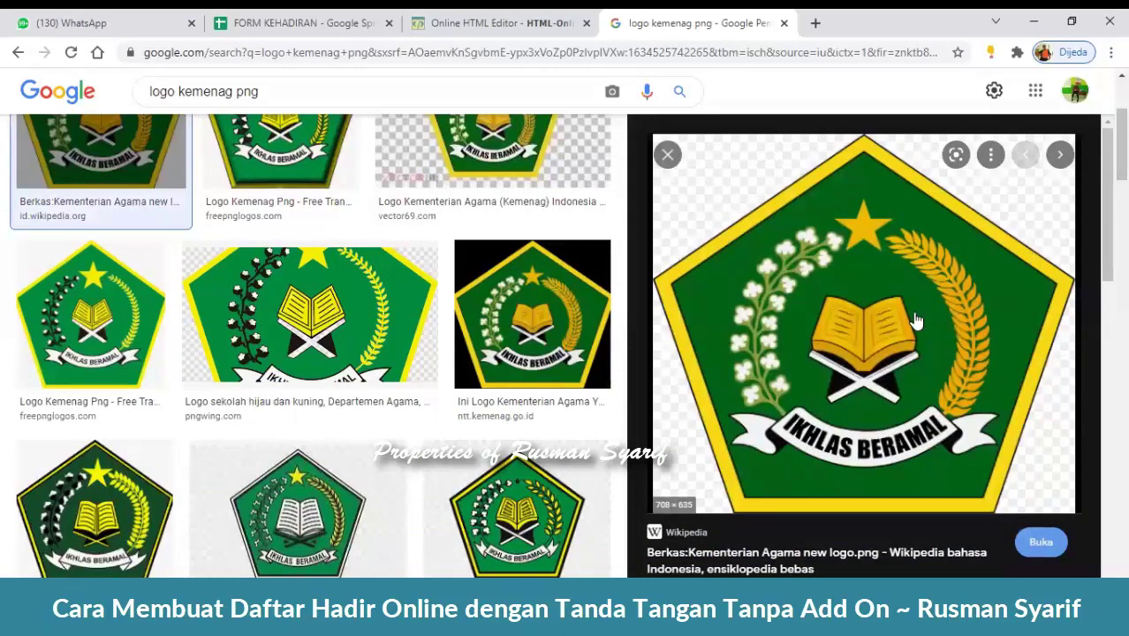
- Copy the Kemenag logo preview's image address and return to the HTML editor tab
{"action": "right_click", "coordinate": [915, 315]}
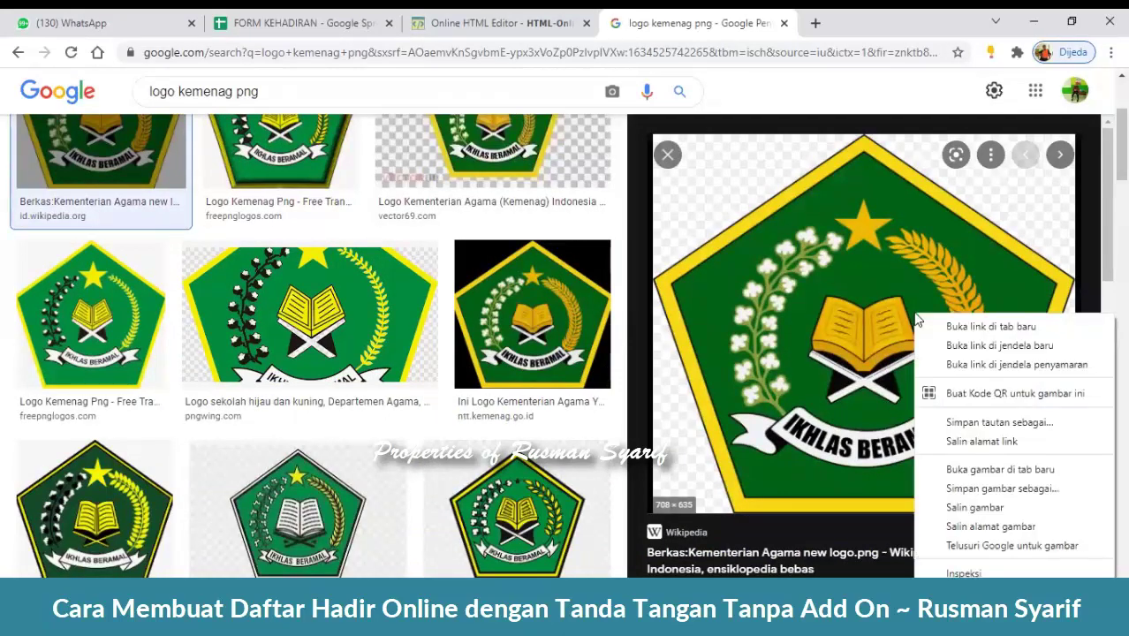
{"action": "left_click", "coordinate": [842, 280]}
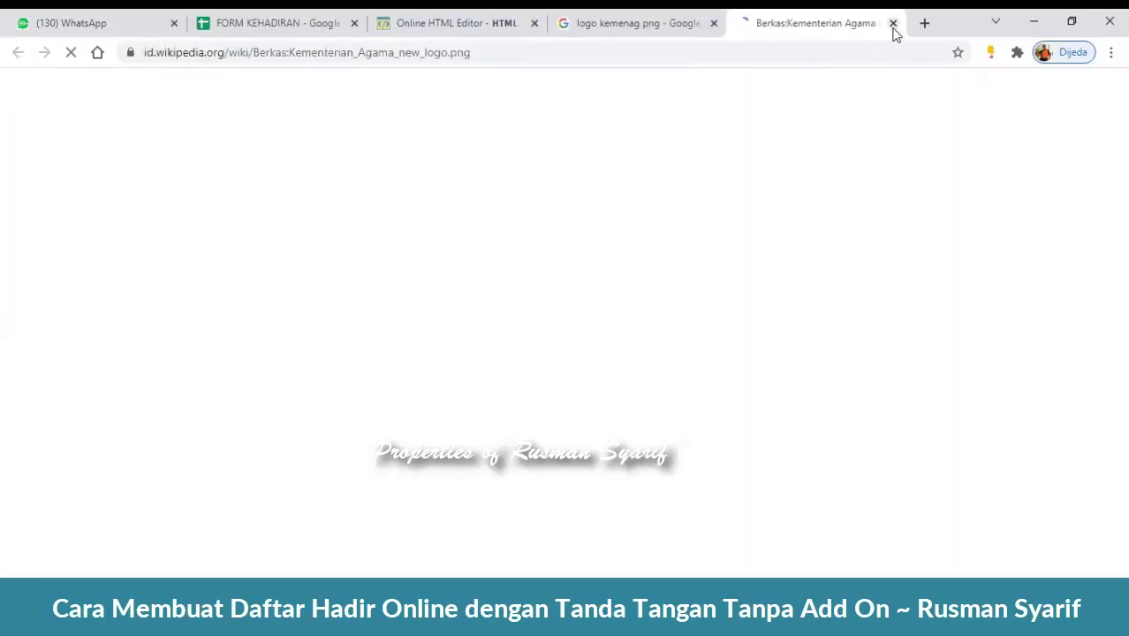
{"action": "left_click", "coordinate": [892, 23]}
{"action": "right_click", "coordinate": [872, 324]}
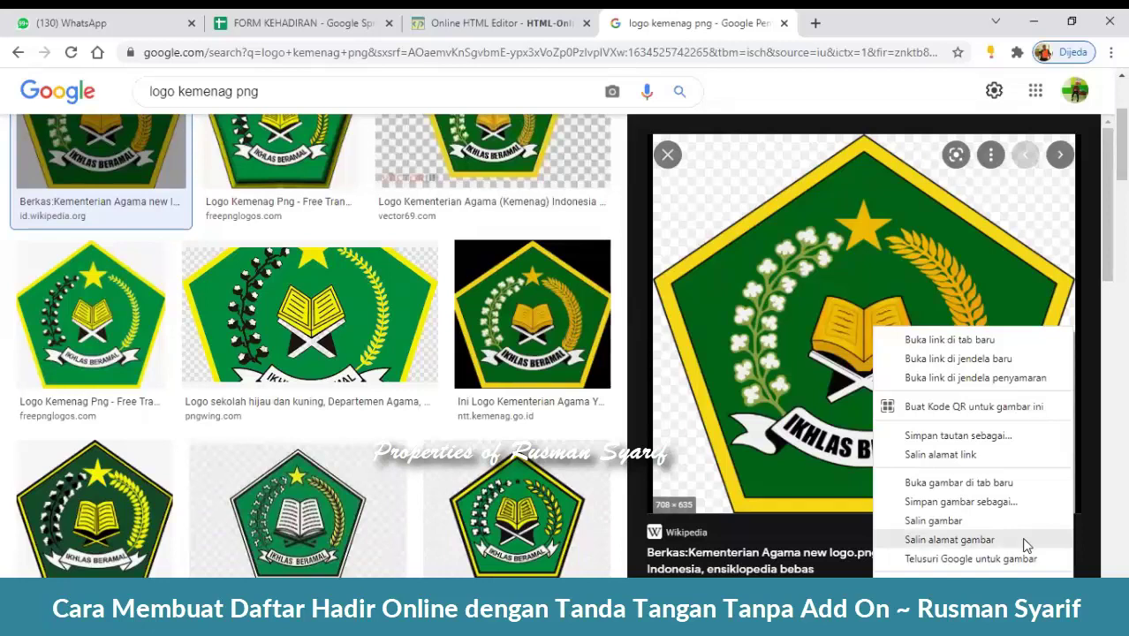
{"action": "left_click", "coordinate": [515, 17]}
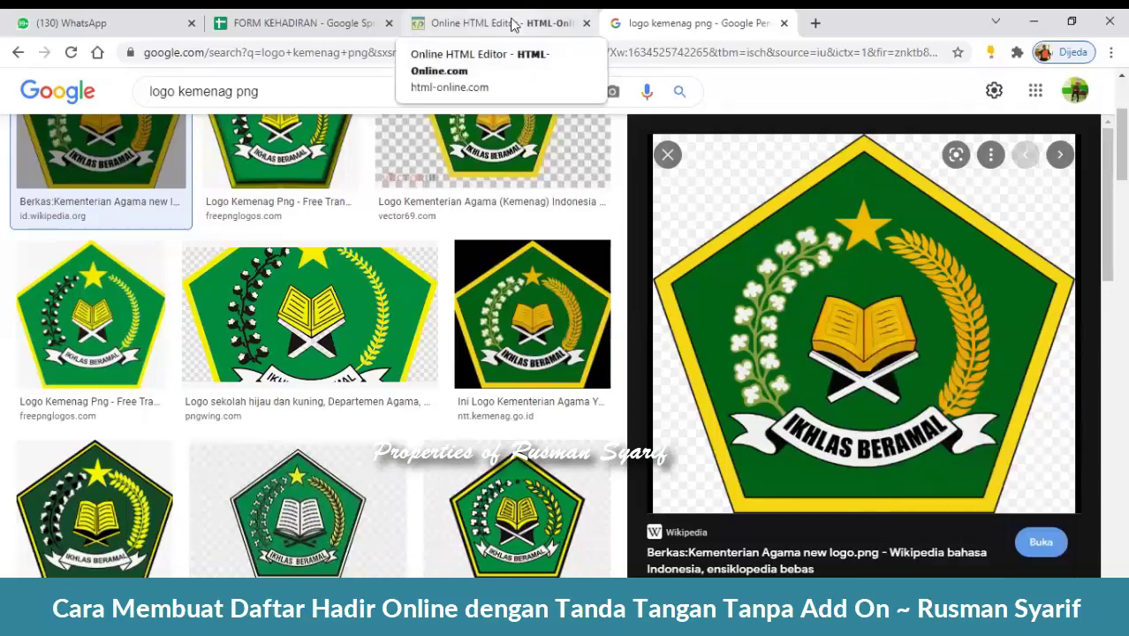
{"action": "left_click", "coordinate": [515, 23]}
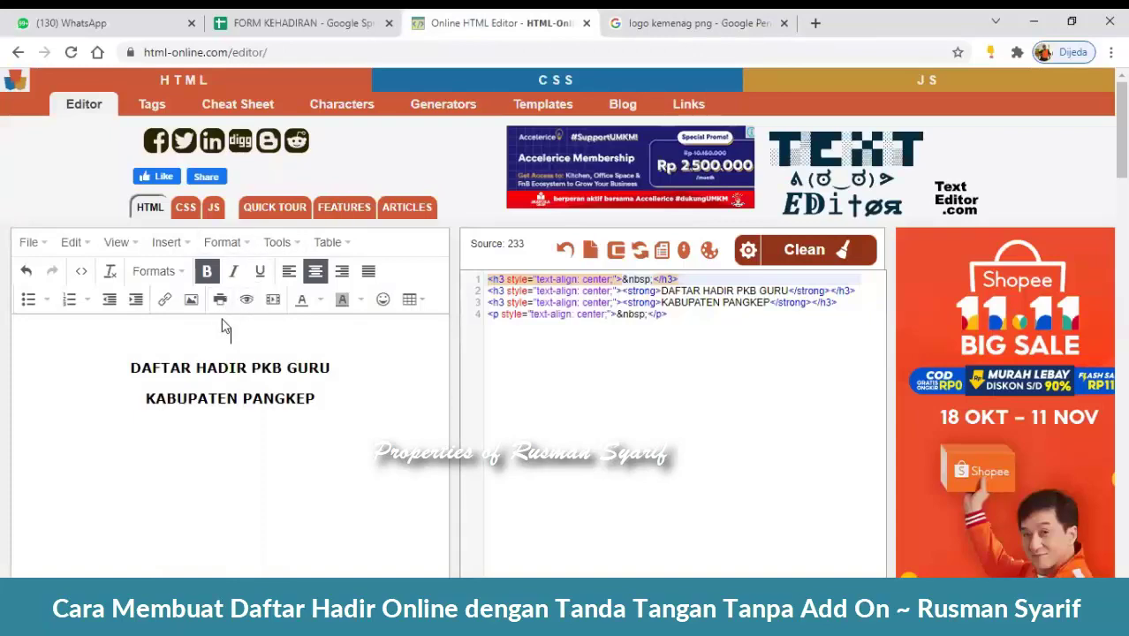
{"action": "left_click", "coordinate": [689, 22]}
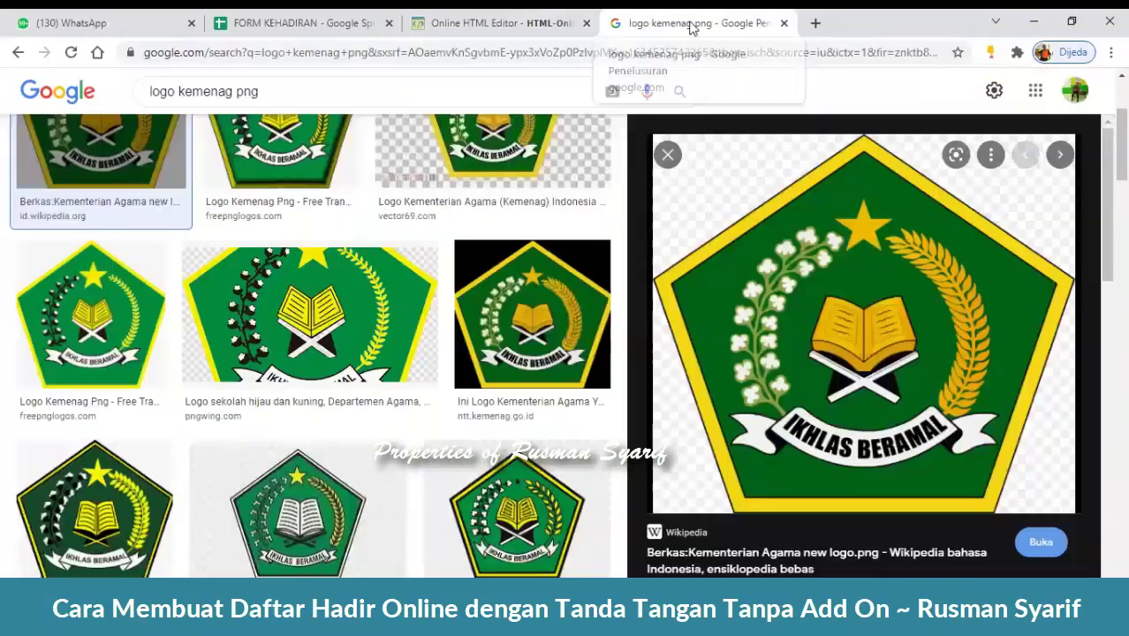
{"action": "right_click", "coordinate": [904, 339]}
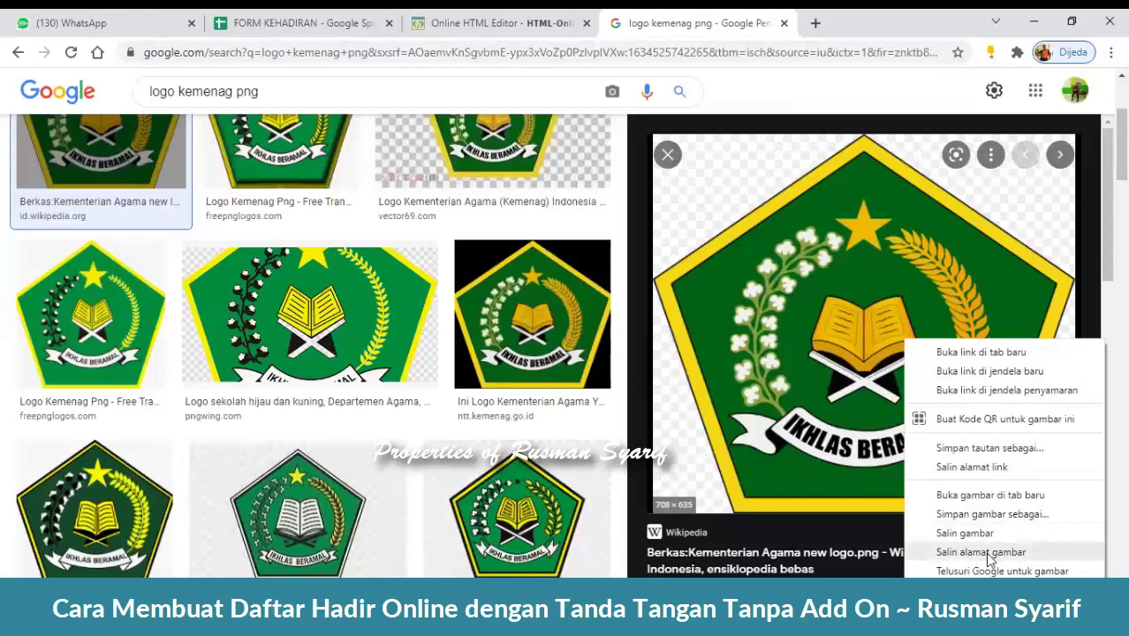
{"action": "left_click", "coordinate": [480, 17]}
{"action": "left_click", "coordinate": [484, 17]}
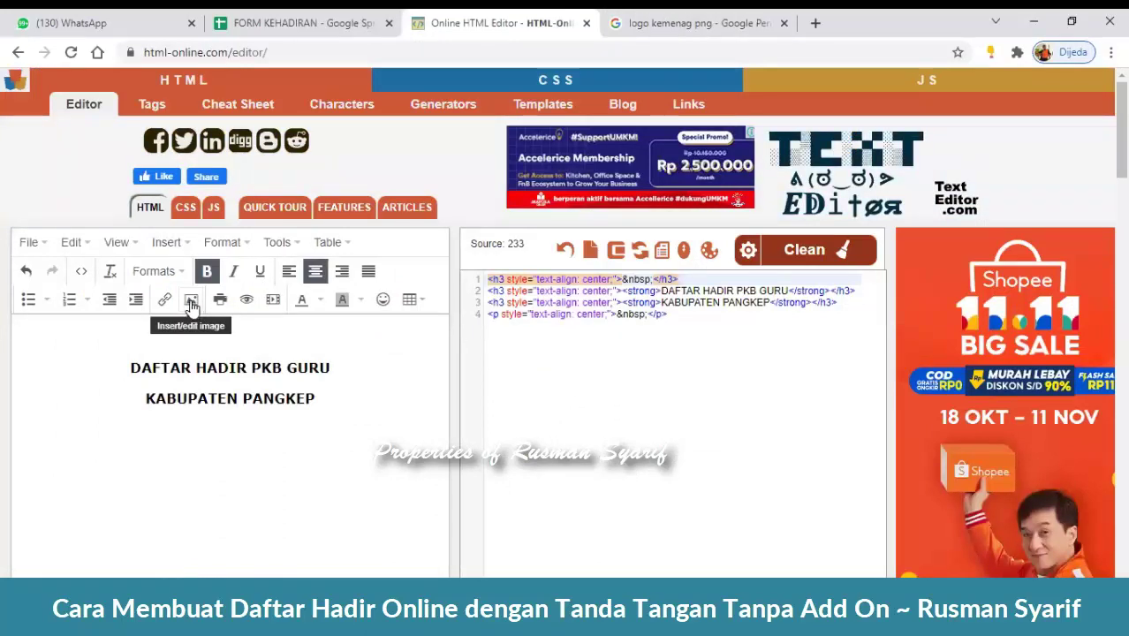
- Insert an image into the top heading line using the pasted Kementerian_Agama_new_logo.png address
{"action": "left_click", "coordinate": [191, 303]}
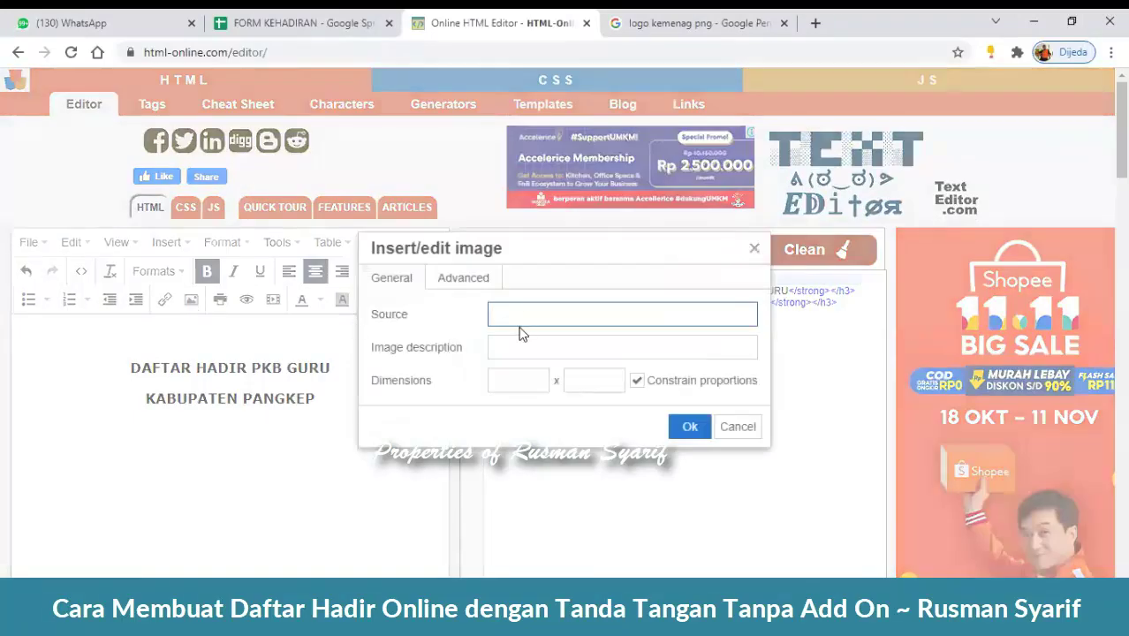
{"action": "key", "text": "ctrl+v"}
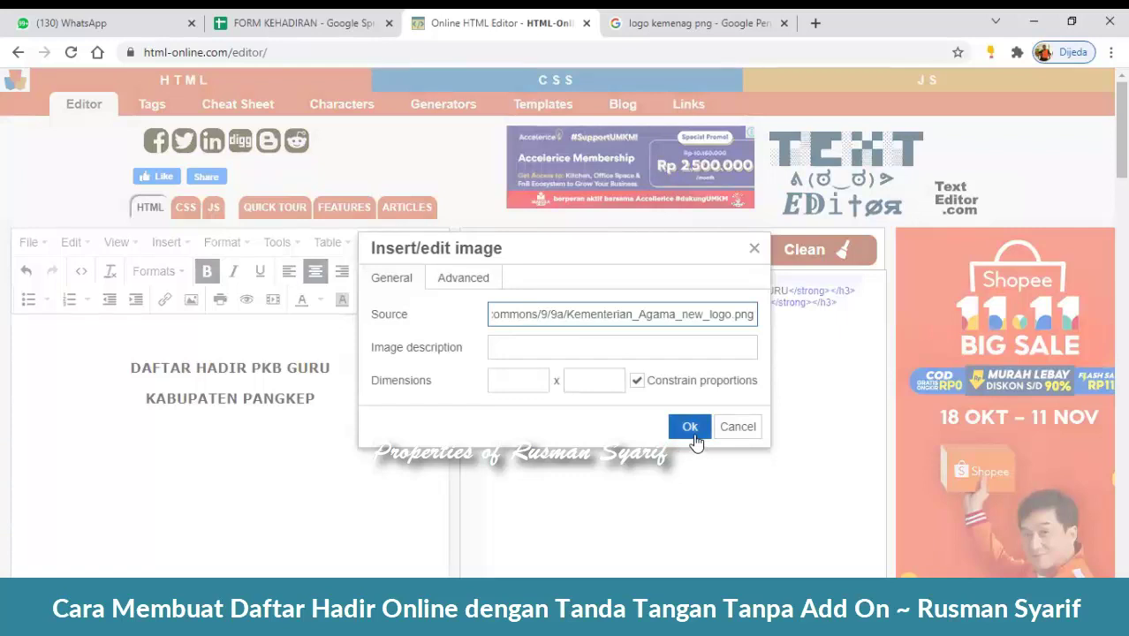
{"action": "left_click", "coordinate": [739, 427]}
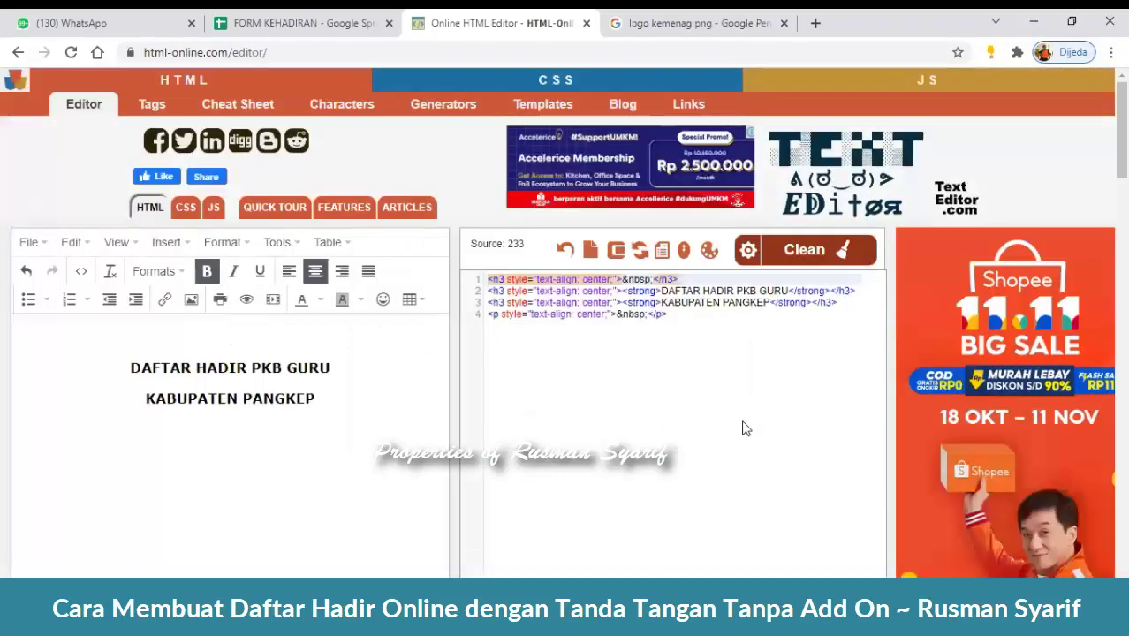
{"action": "left_click", "coordinate": [191, 302]}
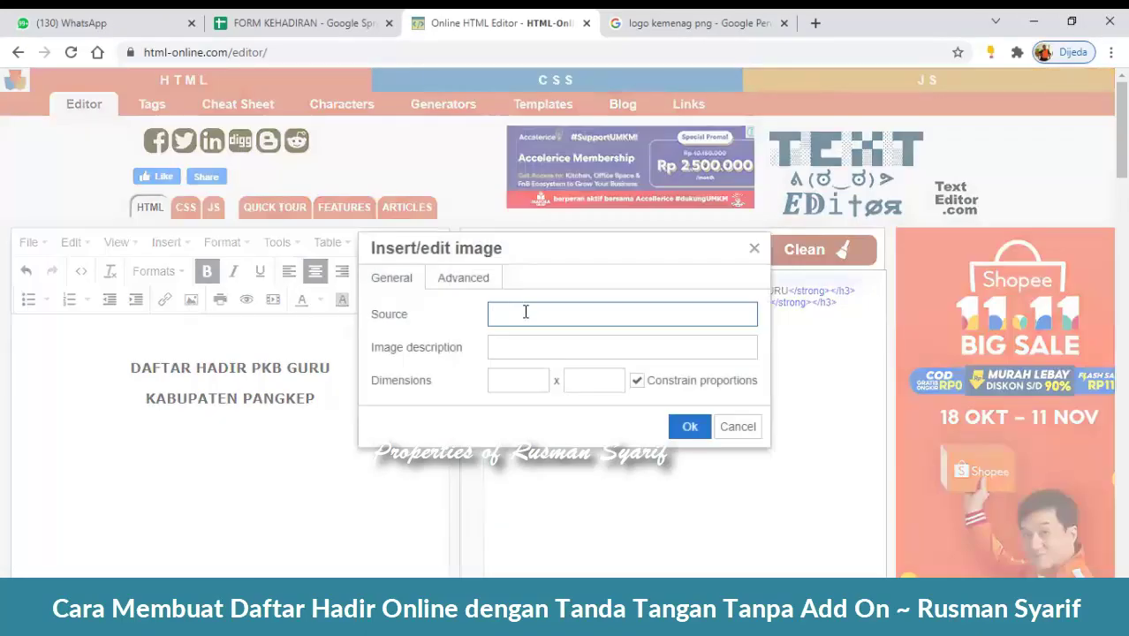
{"action": "key", "text": "ctrl+v"}
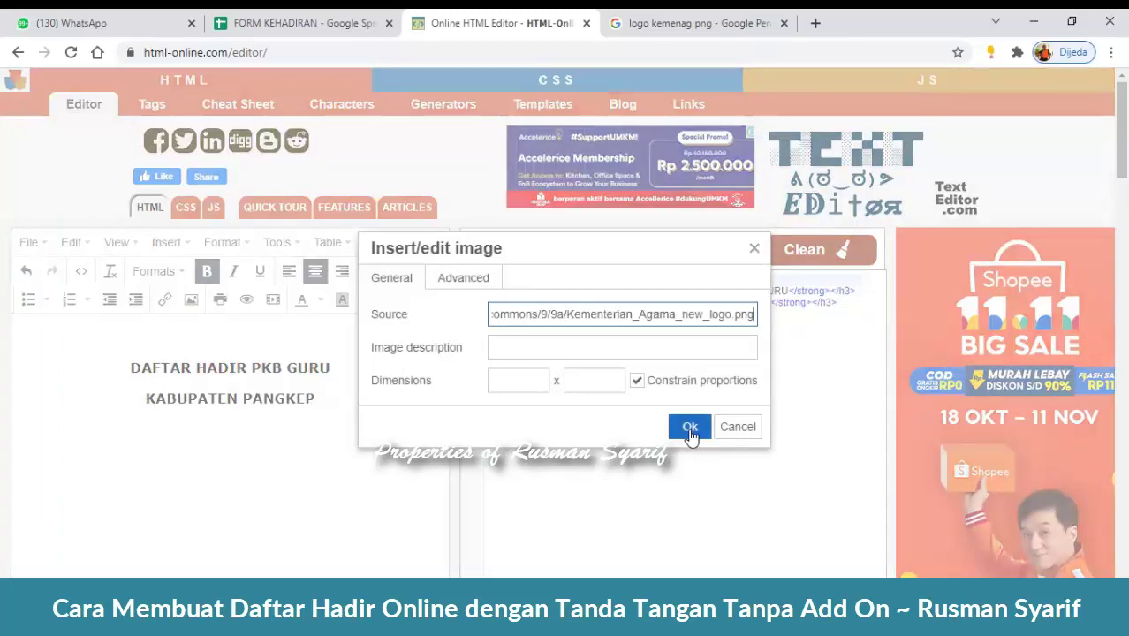
{"action": "left_click", "coordinate": [690, 427]}
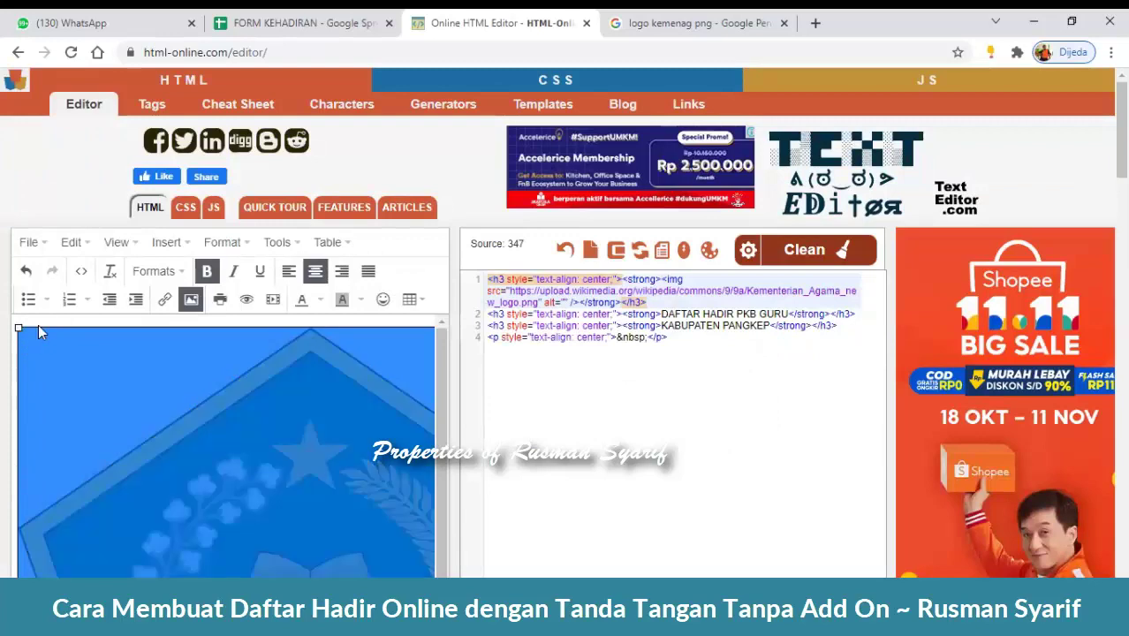
- Drag the logo's corner handles until it measures 114 × 102
{"action": "left_click_drag", "start_coordinate": [18, 328], "coordinate": [84, 362]}
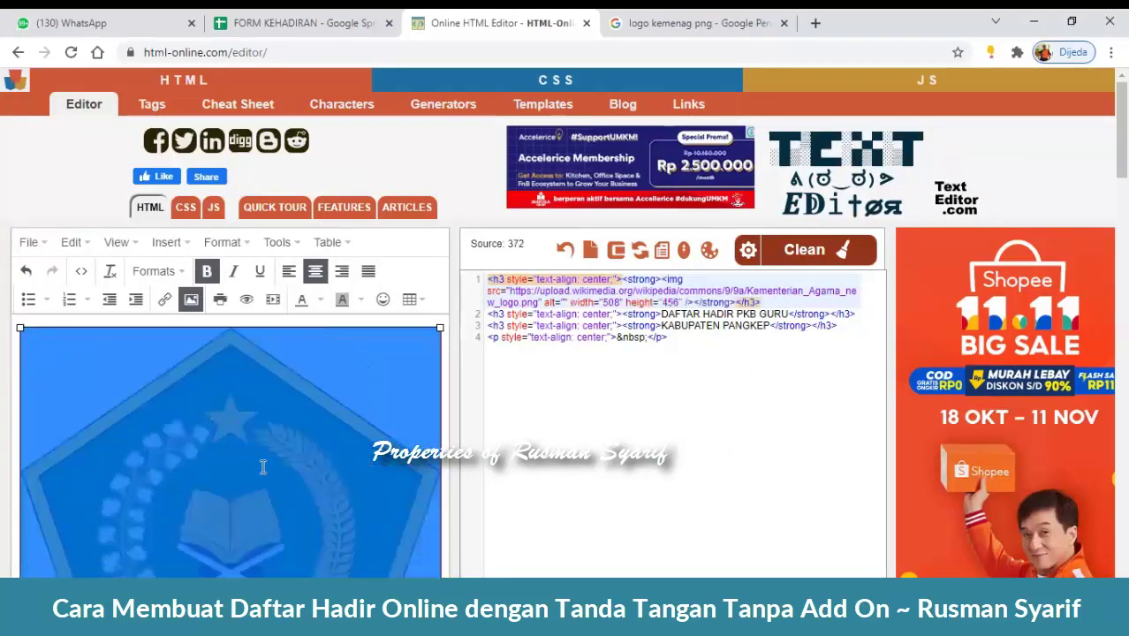
{"action": "left_click_drag", "start_coordinate": [20, 328], "coordinate": [228, 459]}
{"action": "left_click_drag", "start_coordinate": [335, 328], "coordinate": [265, 357]}
{"action": "left_click", "coordinate": [334, 386]}
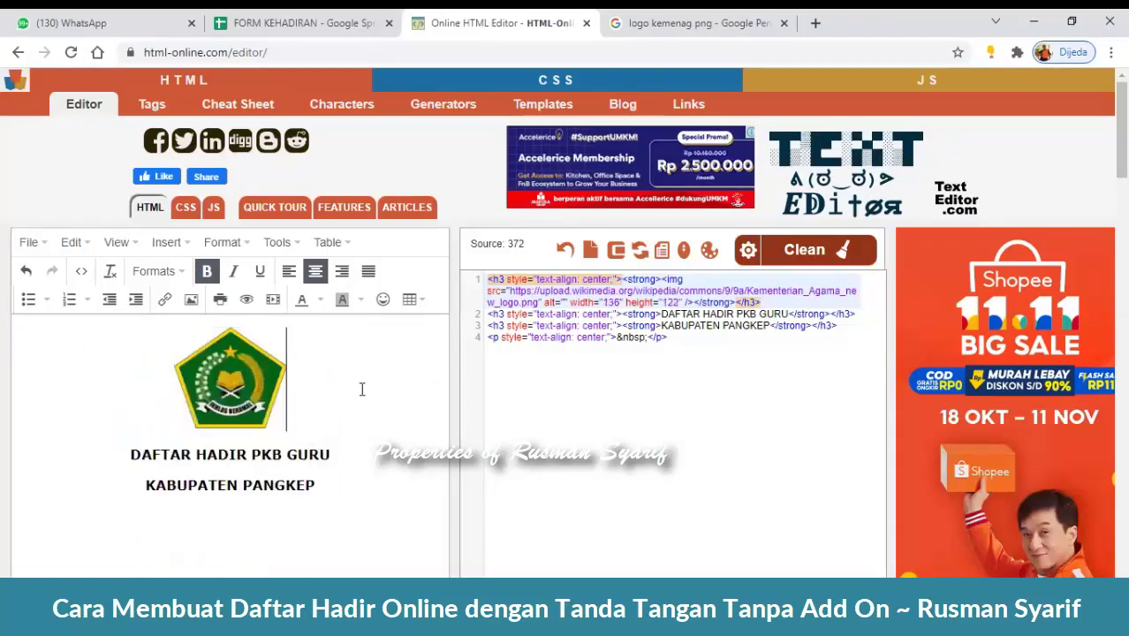
{"action": "left_click", "coordinate": [226, 358]}
{"action": "left_click_drag", "start_coordinate": [286, 328], "coordinate": [268, 345]}
{"action": "left_click", "coordinate": [388, 404]}
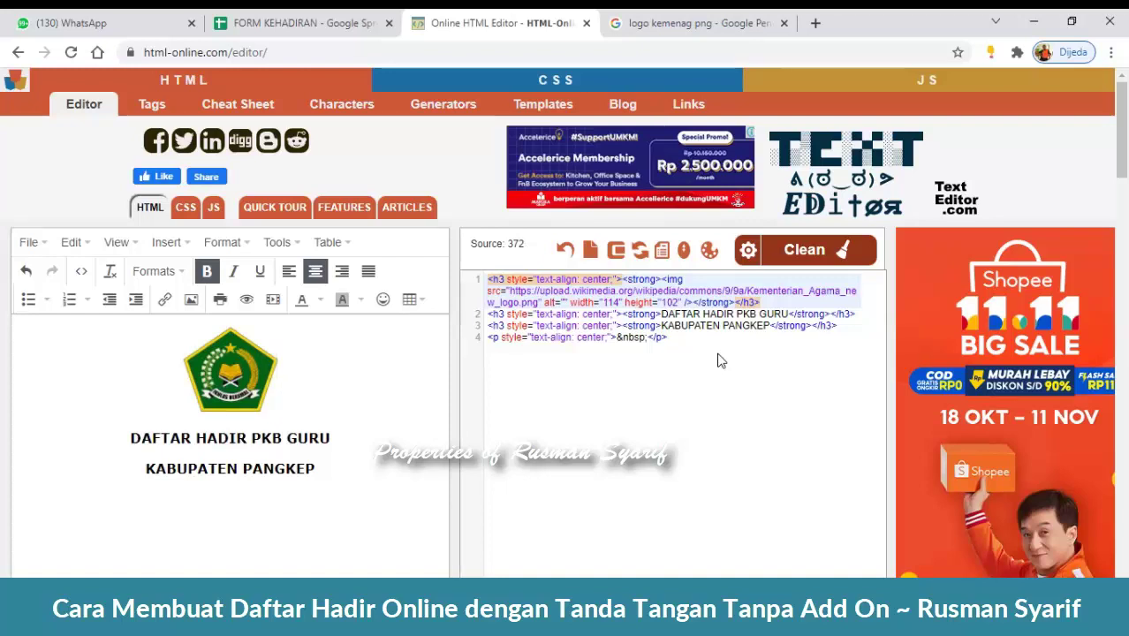
{"action": "left_click", "coordinate": [721, 360]}
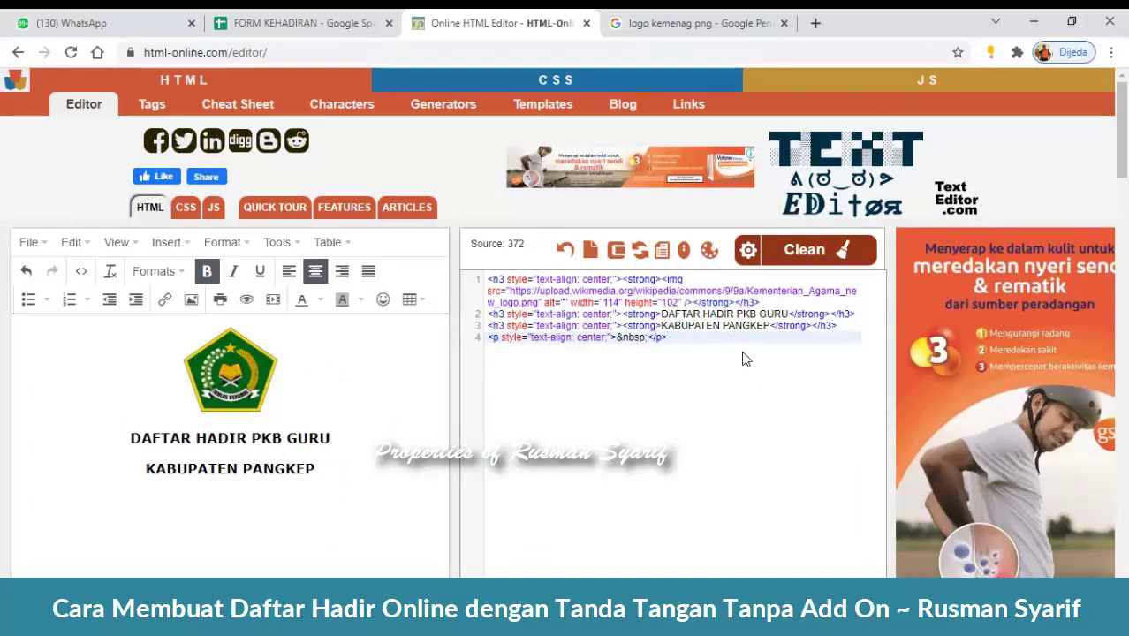
- Select and copy all the header HTML source, then go to the FORM KEHADIRAN sheet
{"action": "key", "text": "ctrl+a"}
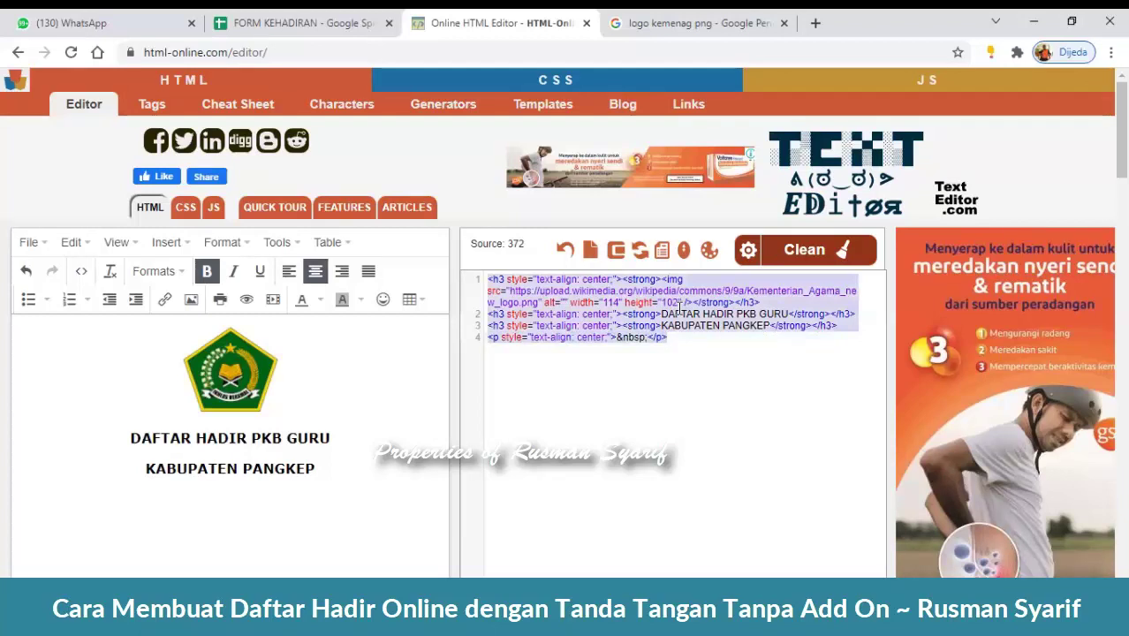
{"action": "right_click", "coordinate": [680, 309]}
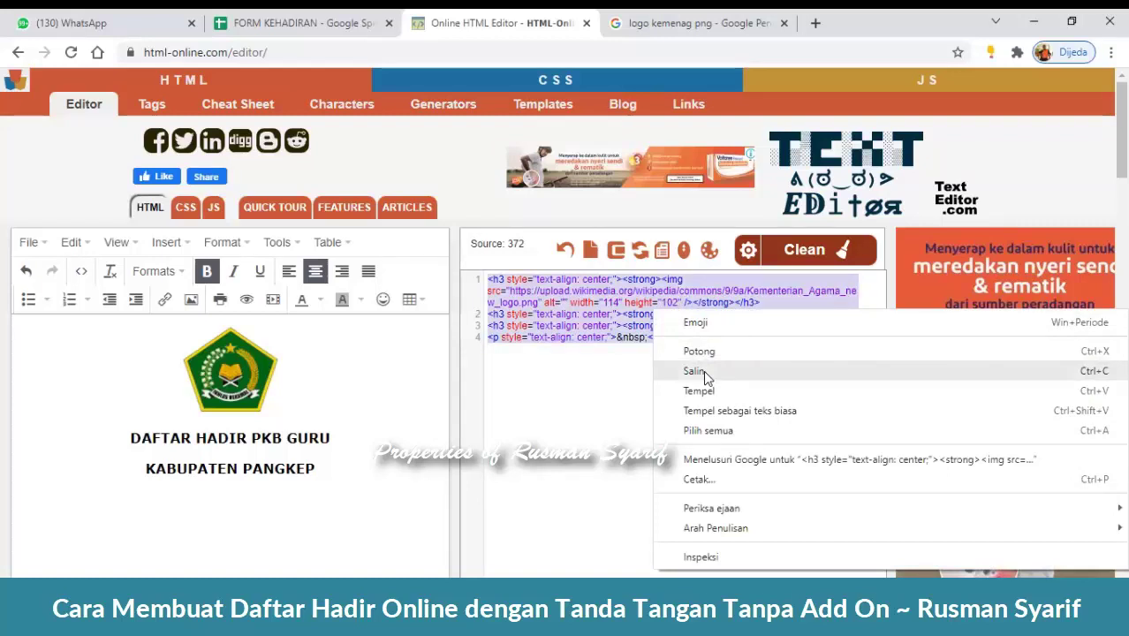
{"action": "left_click", "coordinate": [697, 371]}
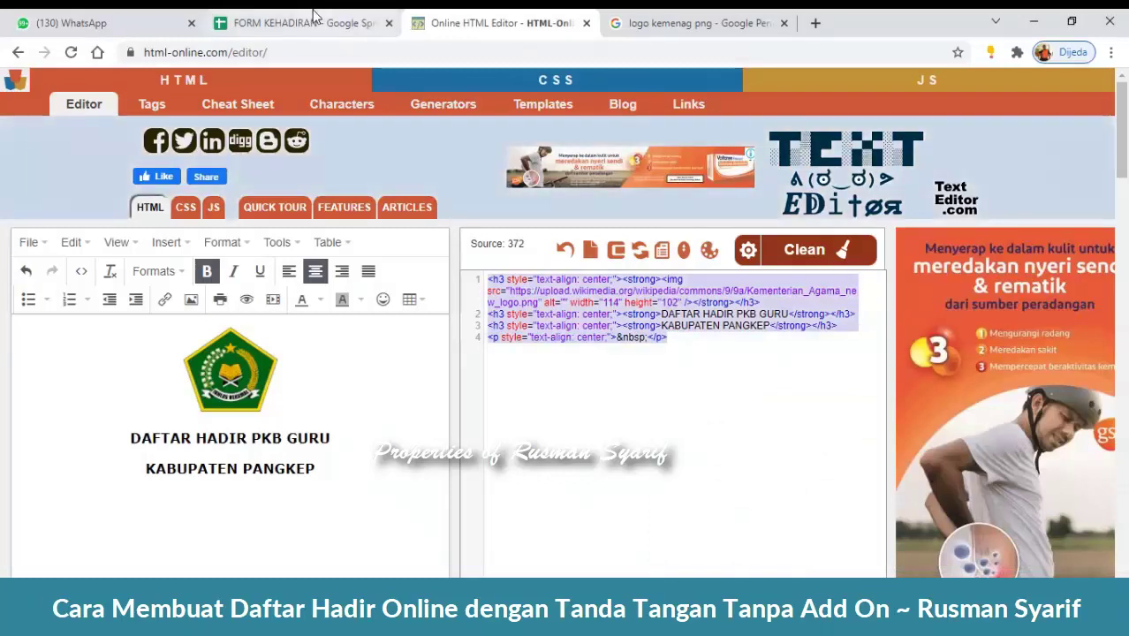
{"action": "left_click", "coordinate": [314, 16]}
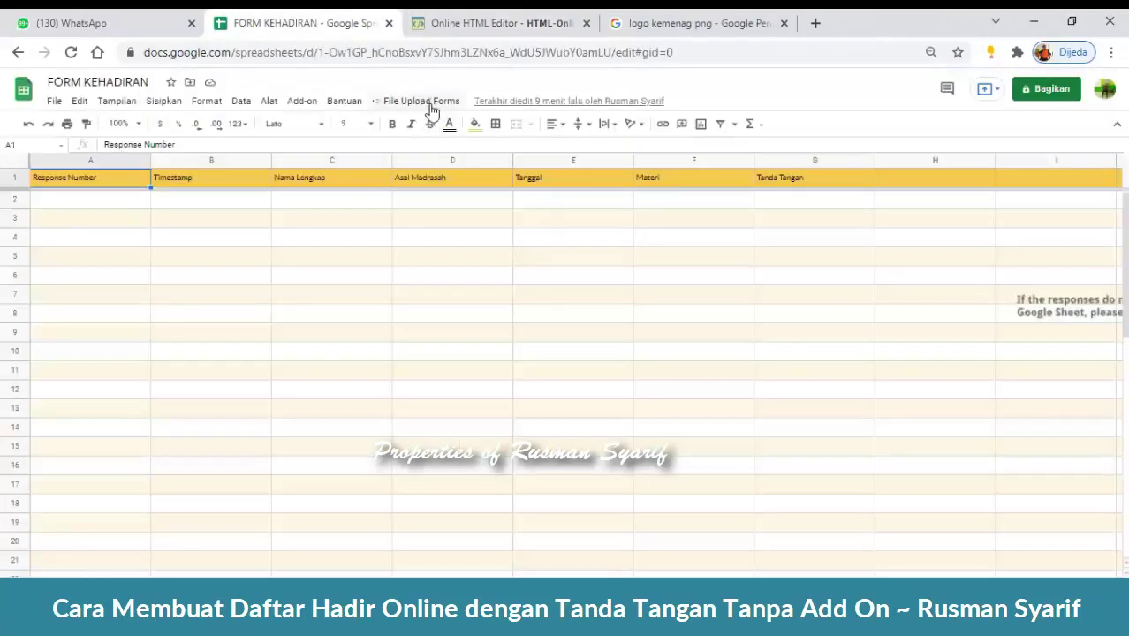
- Paste the header HTML over the top Rich HTML item's 'Paragraph' placeholder and save the form
{"action": "left_click", "coordinate": [430, 104]}
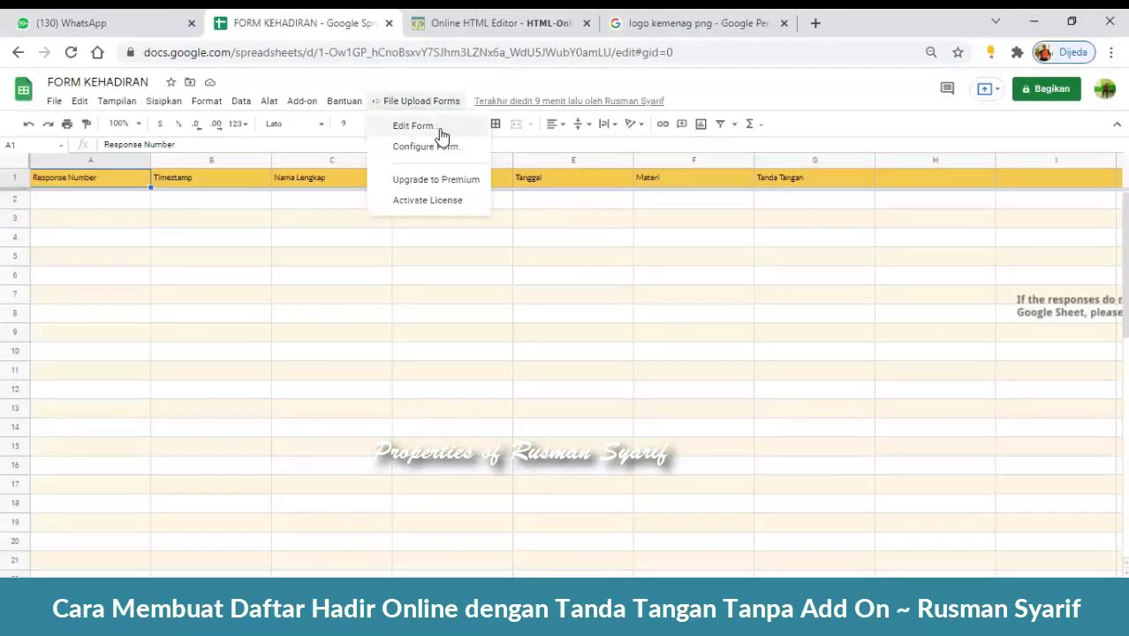
{"action": "left_click", "coordinate": [441, 132]}
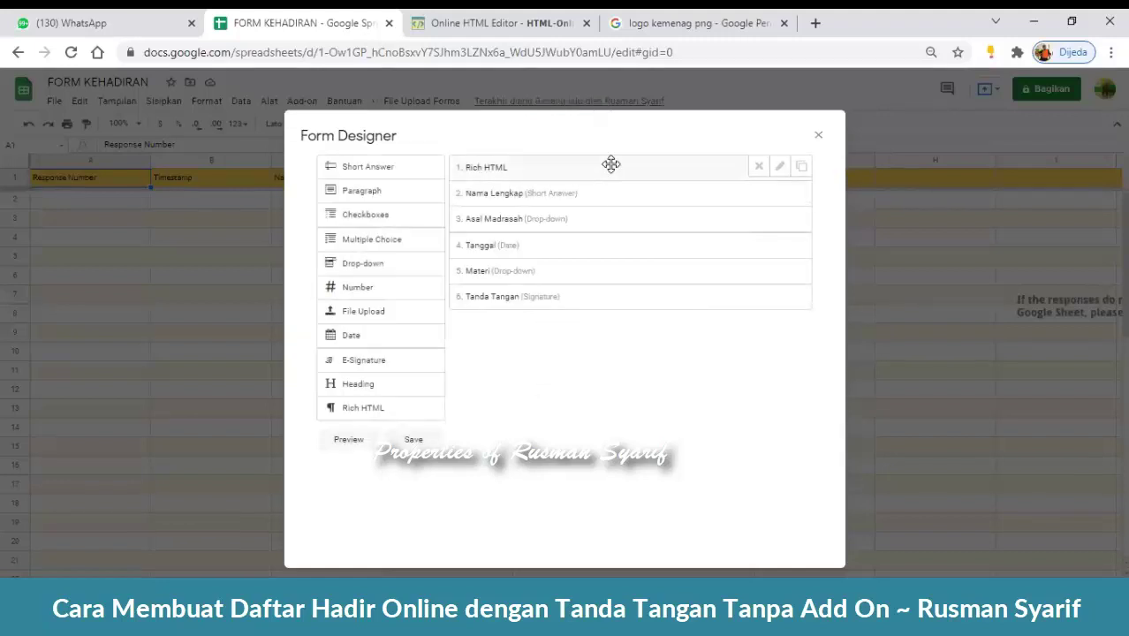
{"action": "left_click", "coordinate": [781, 168]}
{"action": "left_click_drag", "start_coordinate": [562, 216], "coordinate": [461, 206]}
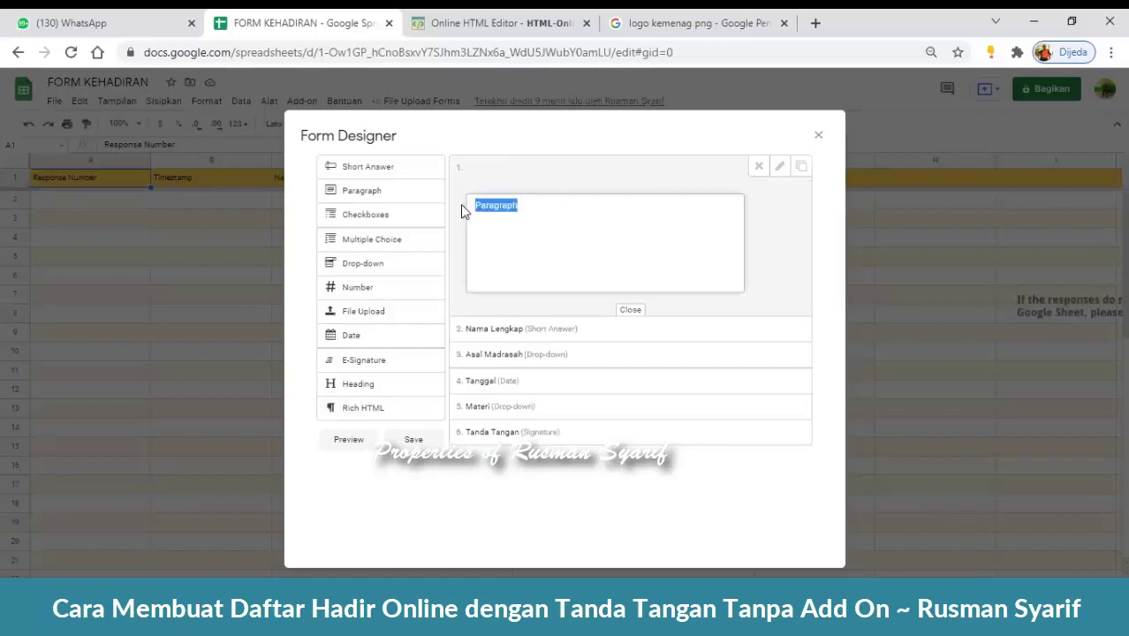
{"action": "key", "text": "ctrl+v"}
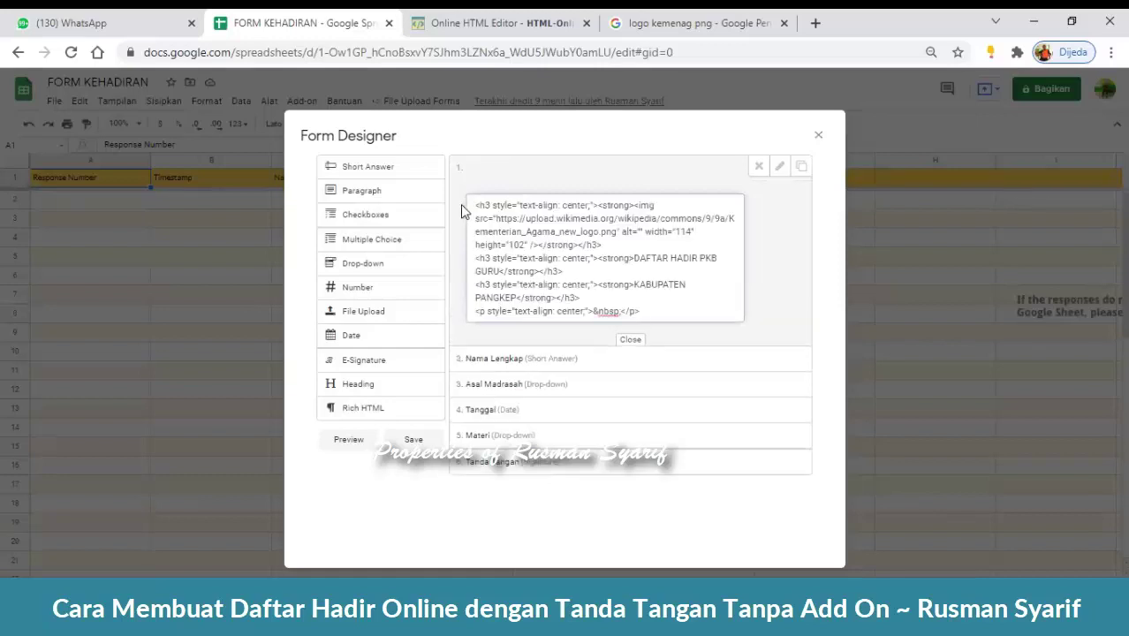
{"action": "left_click", "coordinate": [638, 345]}
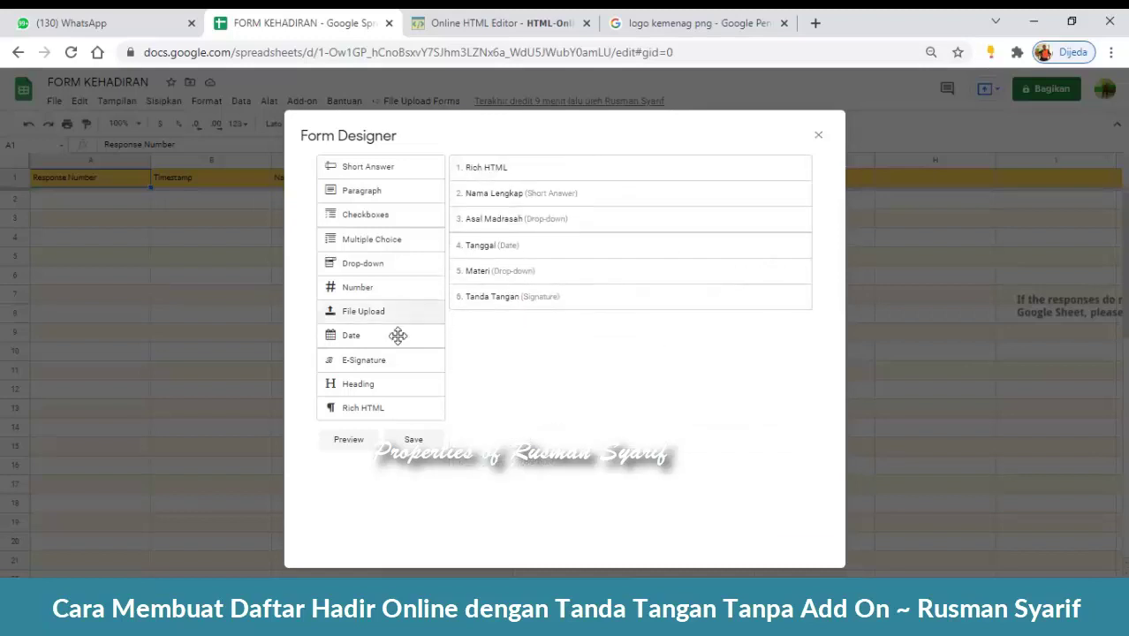
{"action": "left_click", "coordinate": [420, 443]}
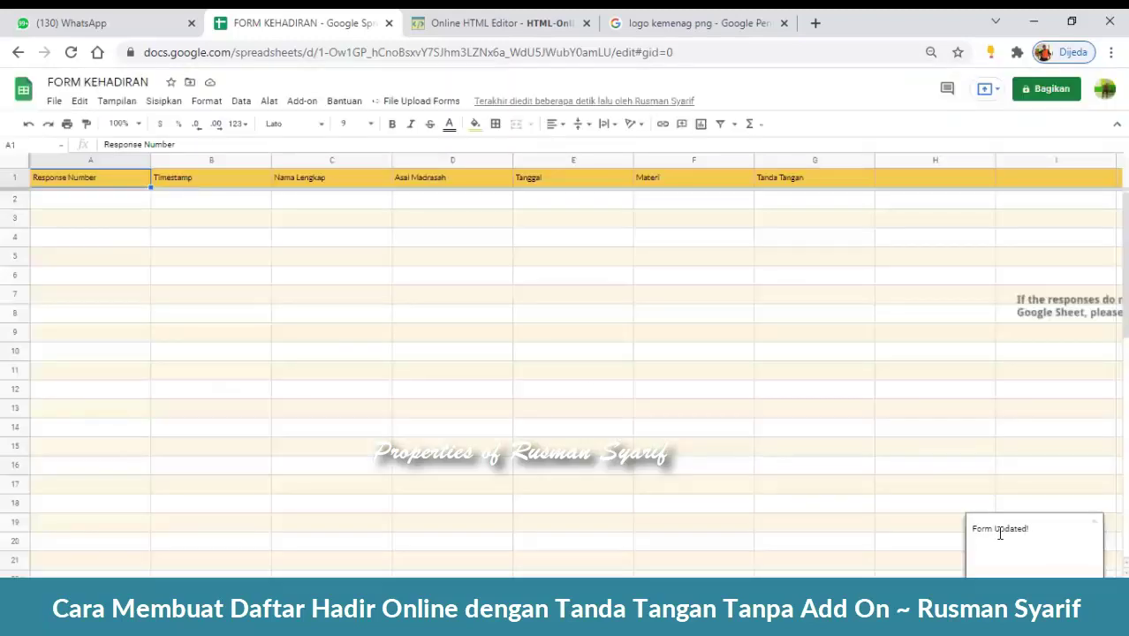
{"action": "left_click", "coordinate": [440, 101]}
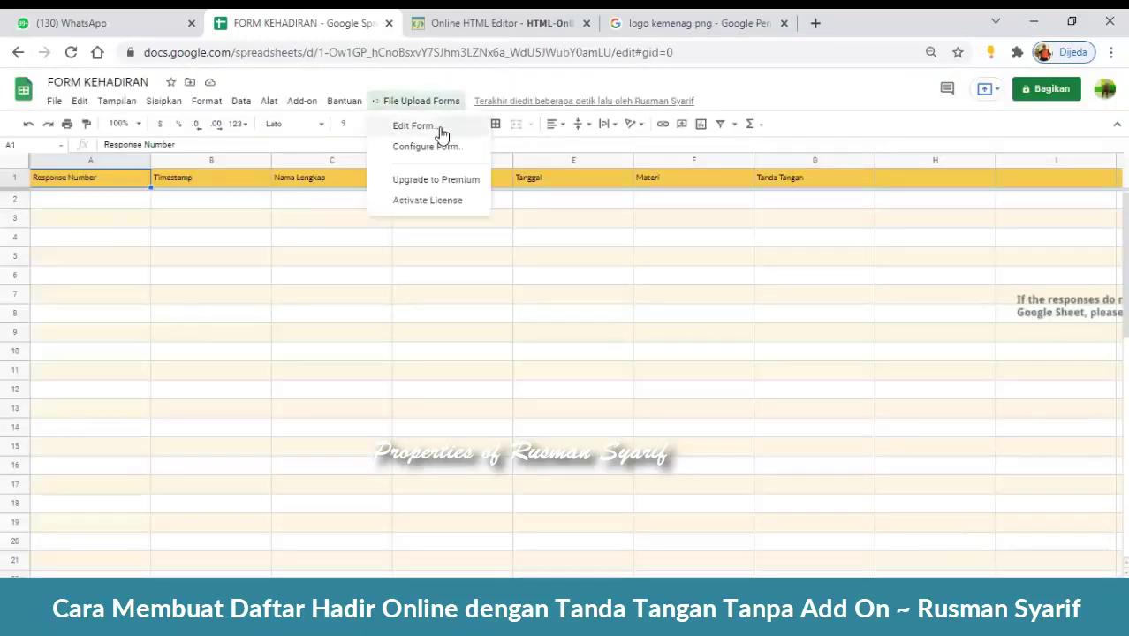
{"action": "left_click", "coordinate": [441, 131]}
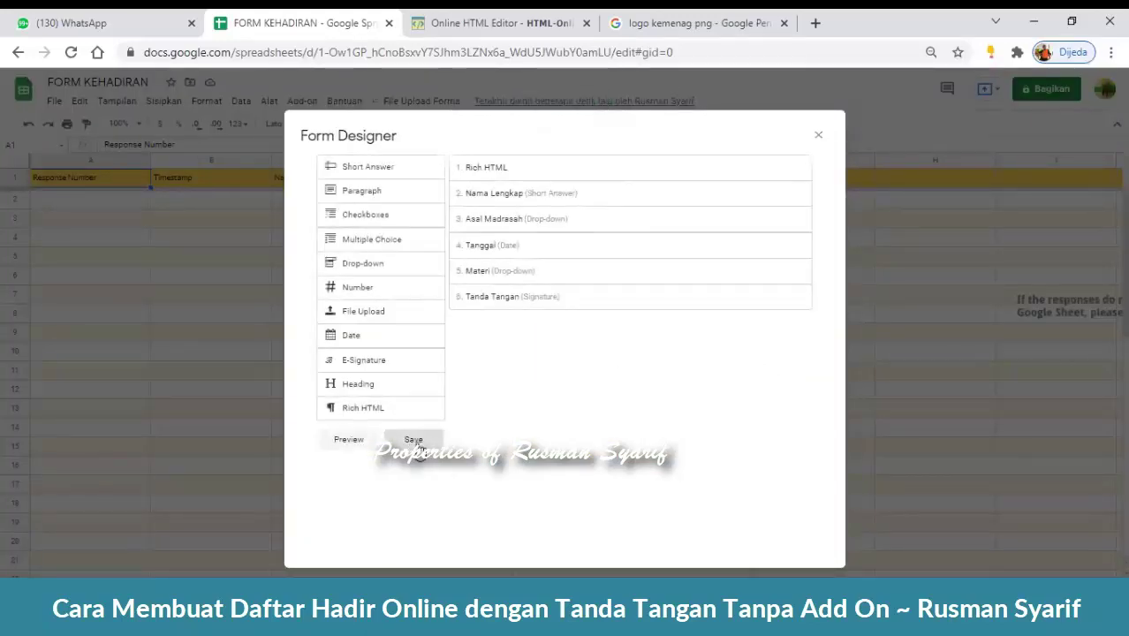
{"action": "left_click", "coordinate": [349, 440]}
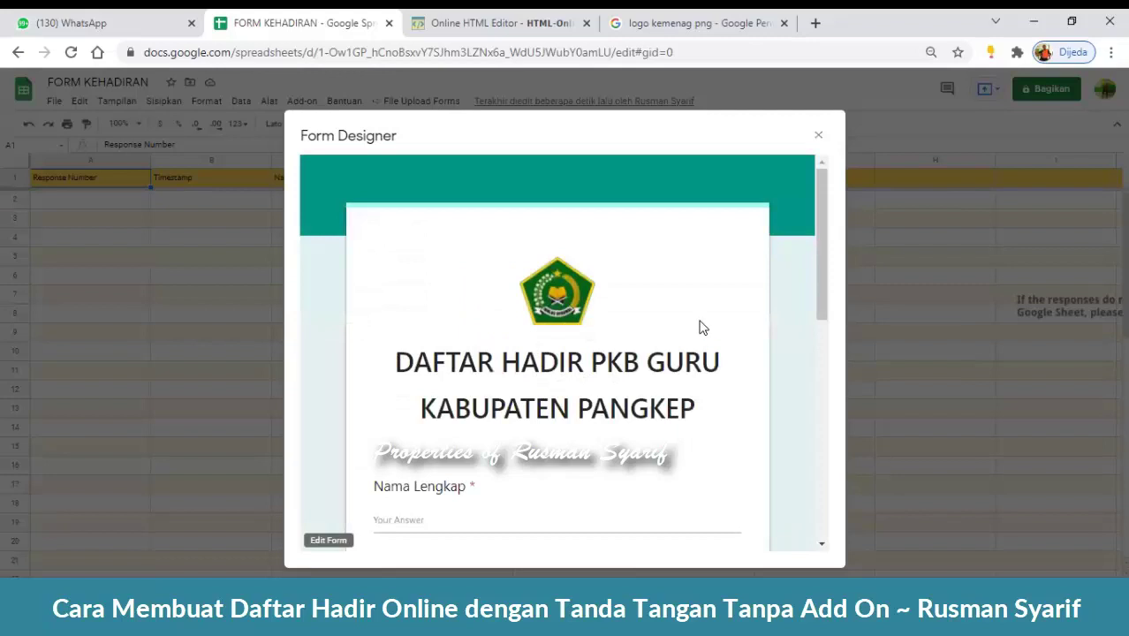
{"action": "scroll", "coordinate": [723, 389], "scroll_direction": "down", "scroll_amount": 4}
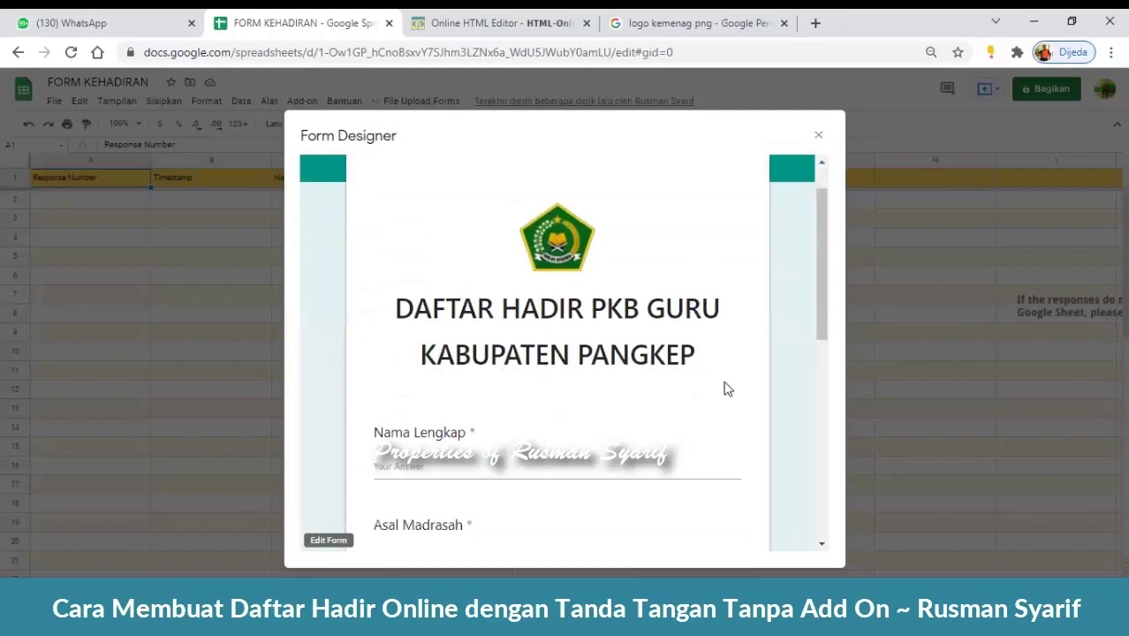
{"action": "scroll", "coordinate": [724, 392], "scroll_direction": "down", "scroll_amount": 3}
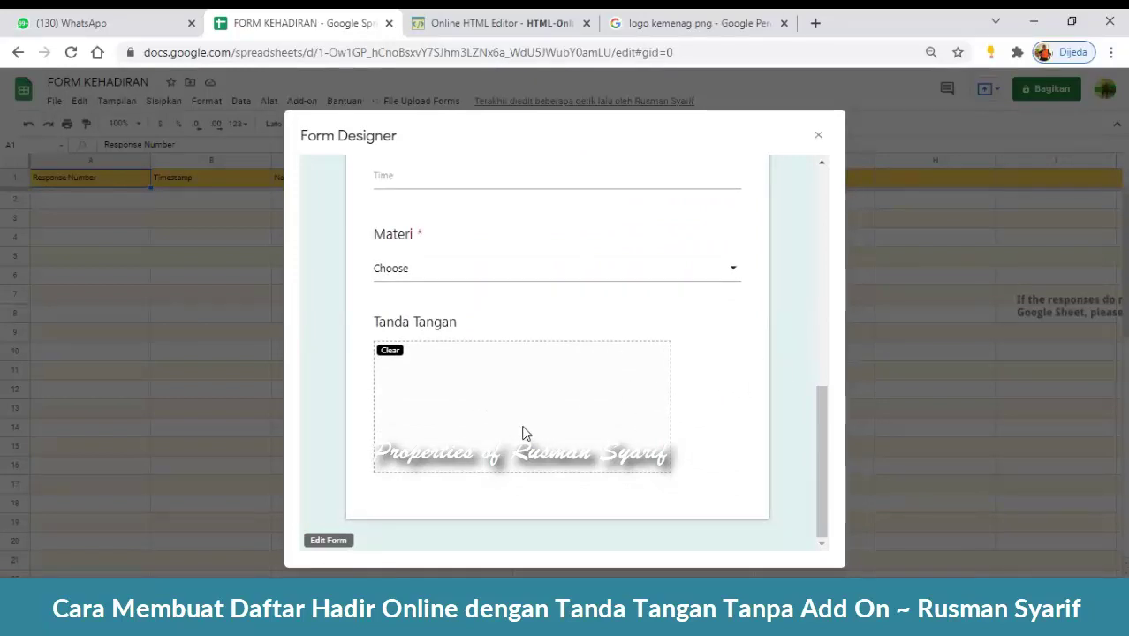
{"action": "left_click_drag", "start_coordinate": [823, 455], "coordinate": [809, 232]}
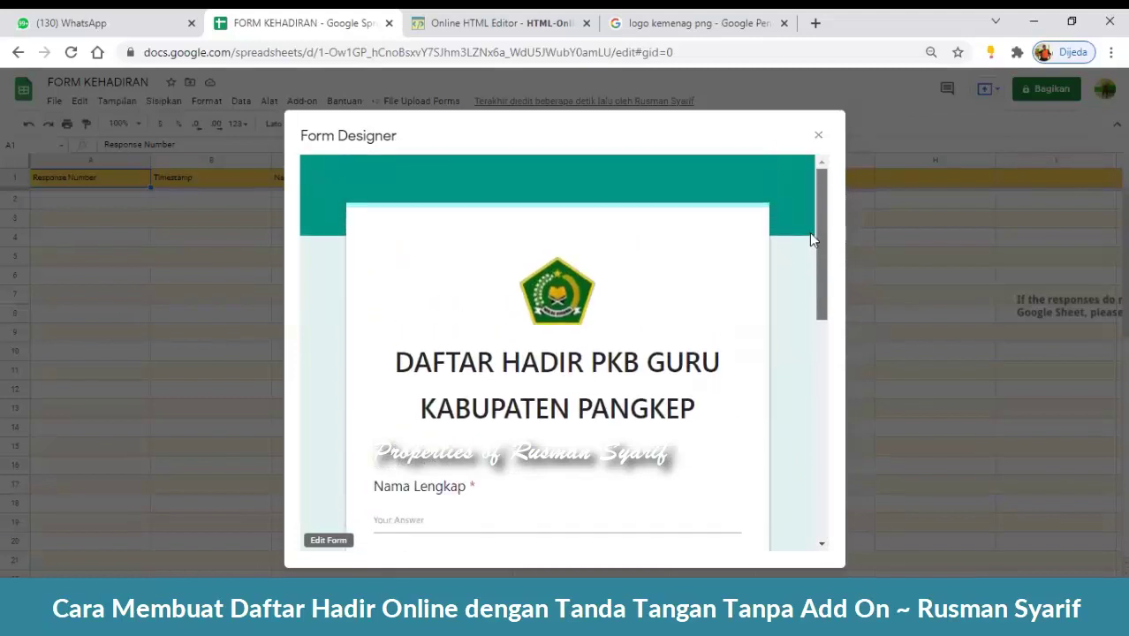
{"action": "left_click", "coordinate": [820, 134]}
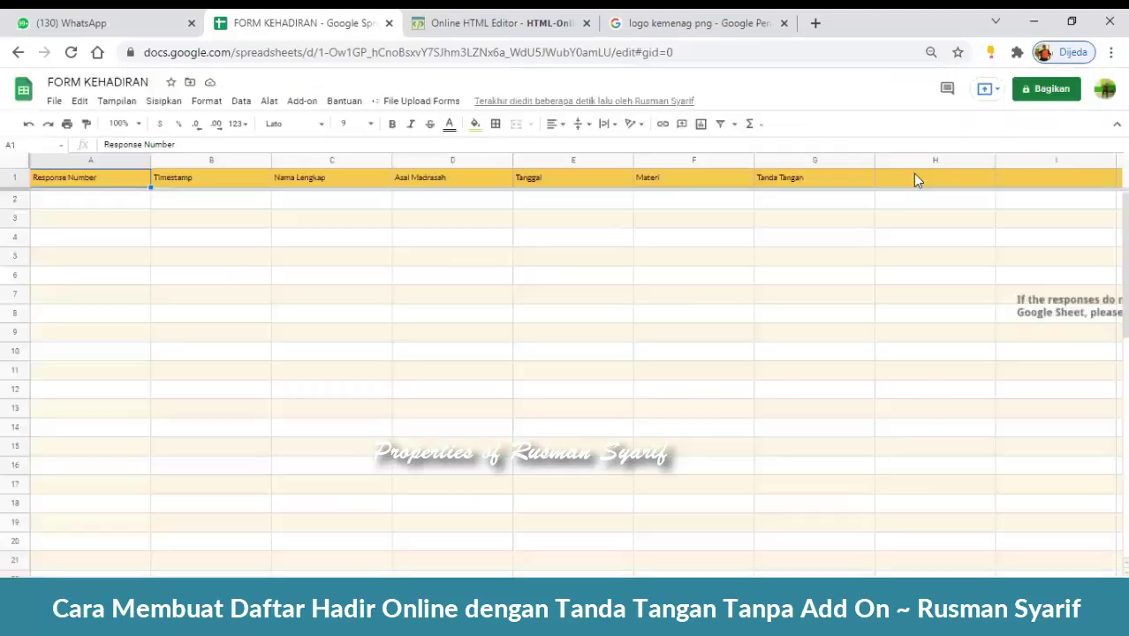
- Return from the Kemenag logo image results to the HTML editor draft and place the caret left of the logo
{"action": "left_click", "coordinate": [730, 17]}
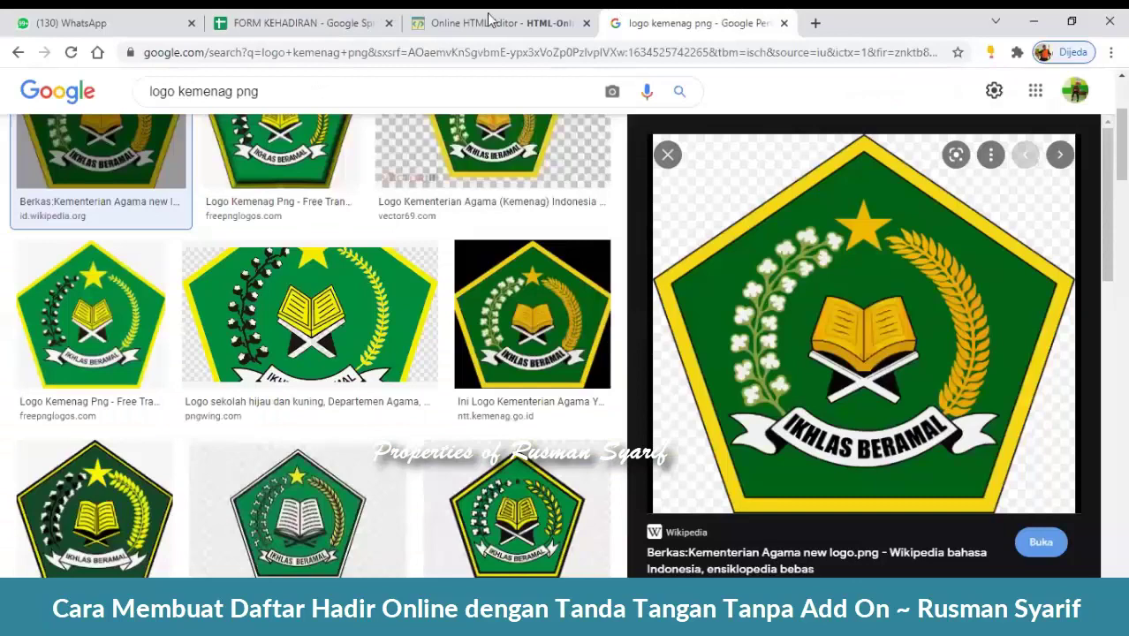
{"action": "left_click", "coordinate": [488, 19]}
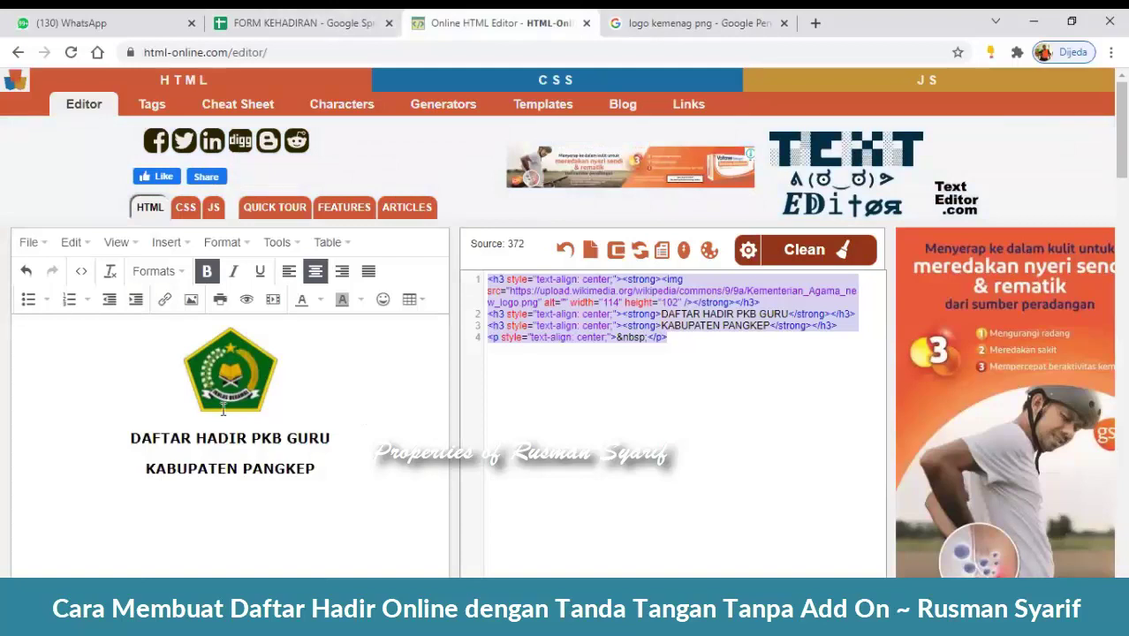
{"action": "left_click", "coordinate": [162, 341]}
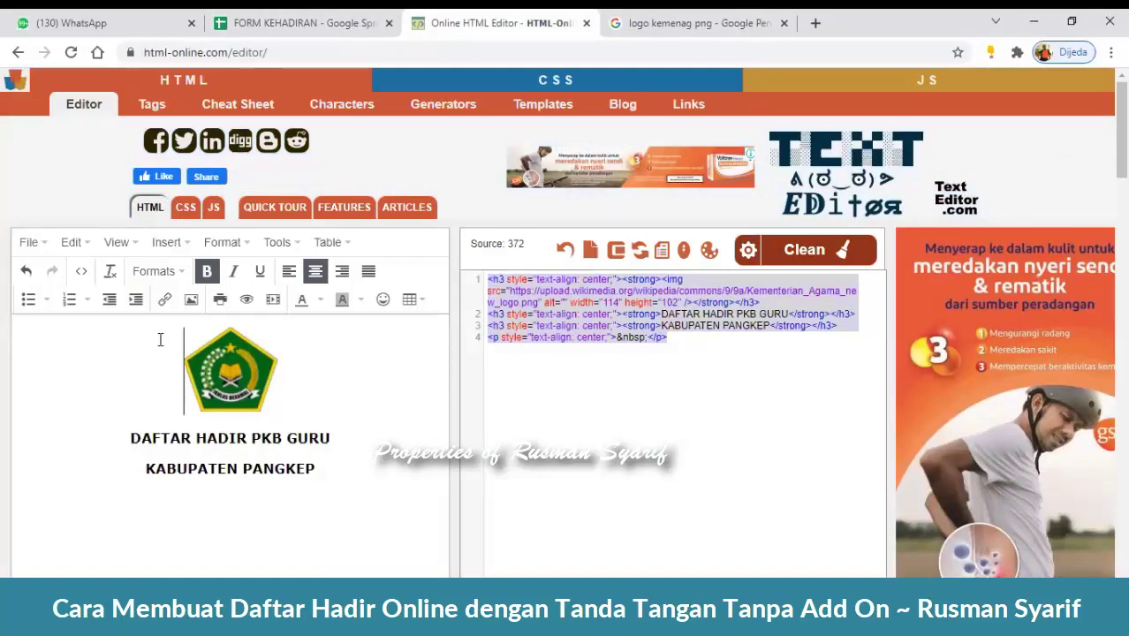
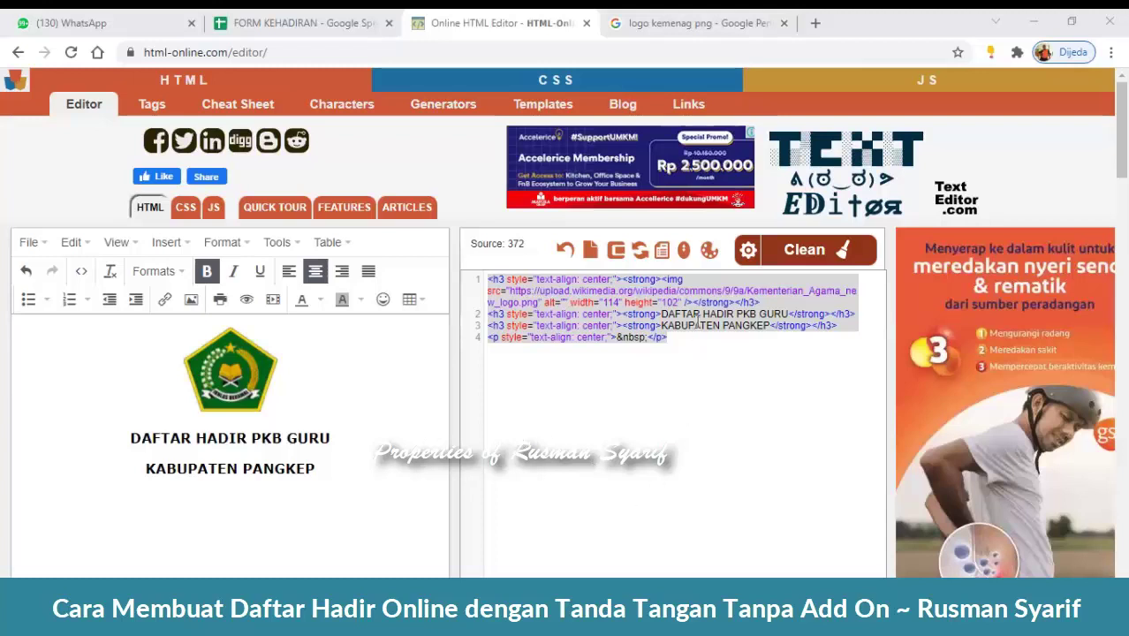
- In the FORM KEHADIRAN sheet, open the form designer, expand the Rich HTML logo item, and preview the form
{"action": "left_click", "coordinate": [305, 23]}
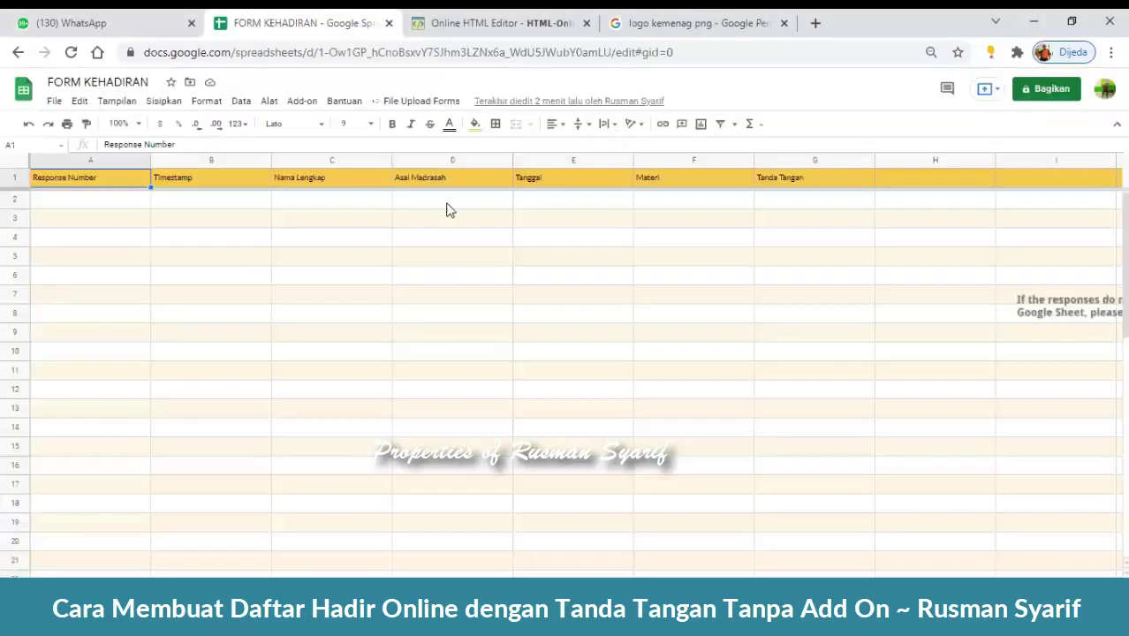
{"action": "left_click", "coordinate": [436, 102]}
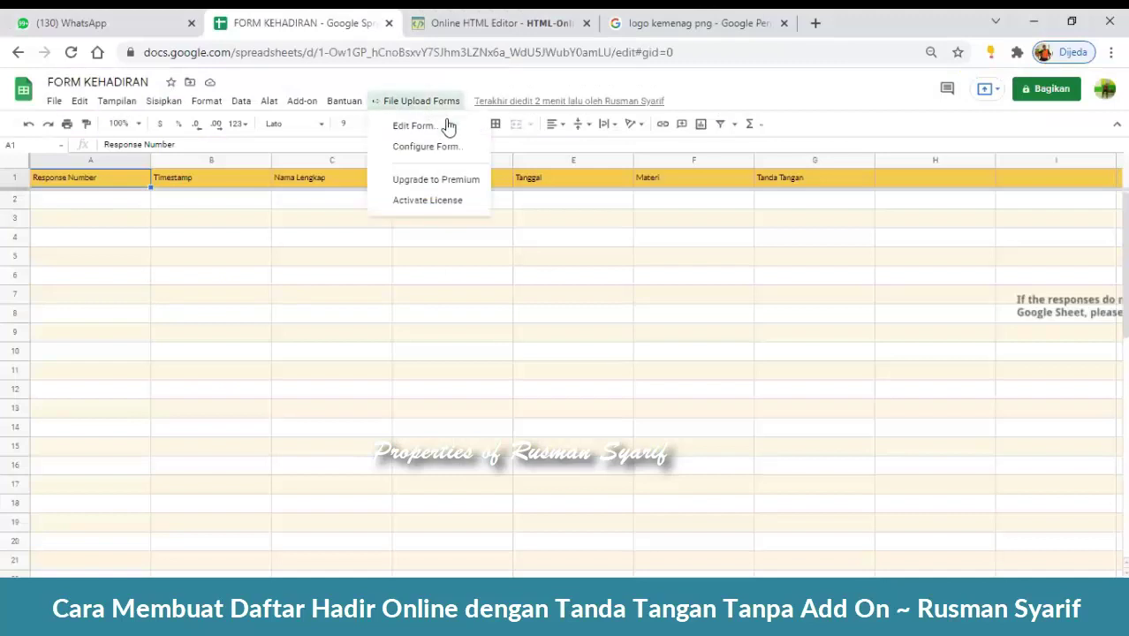
{"action": "left_click", "coordinate": [456, 133]}
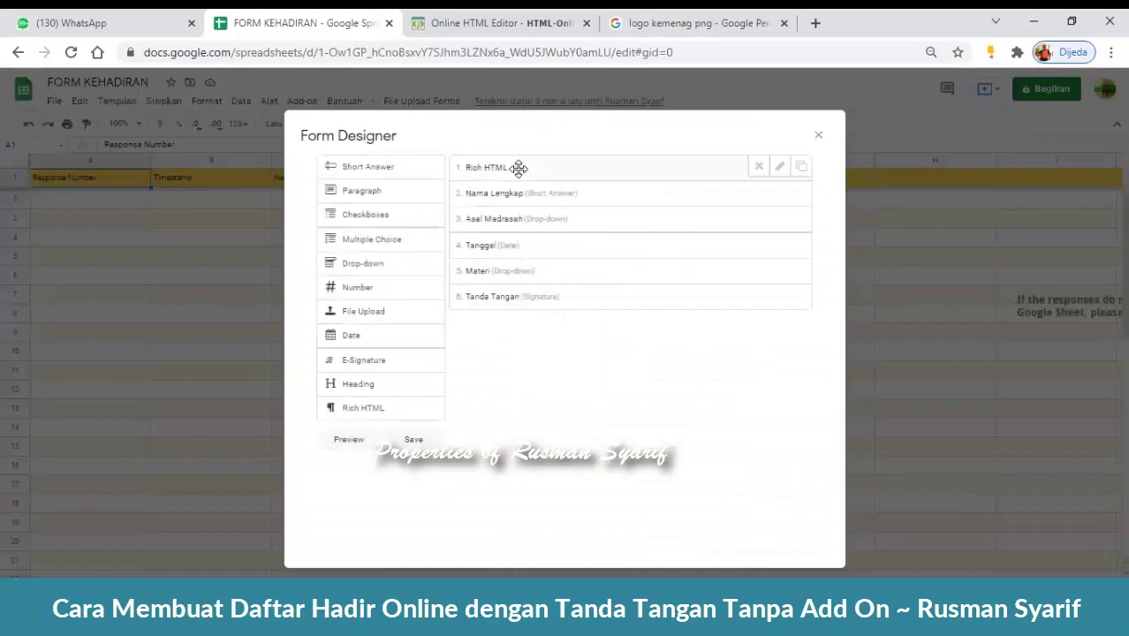
{"action": "left_click", "coordinate": [780, 170]}
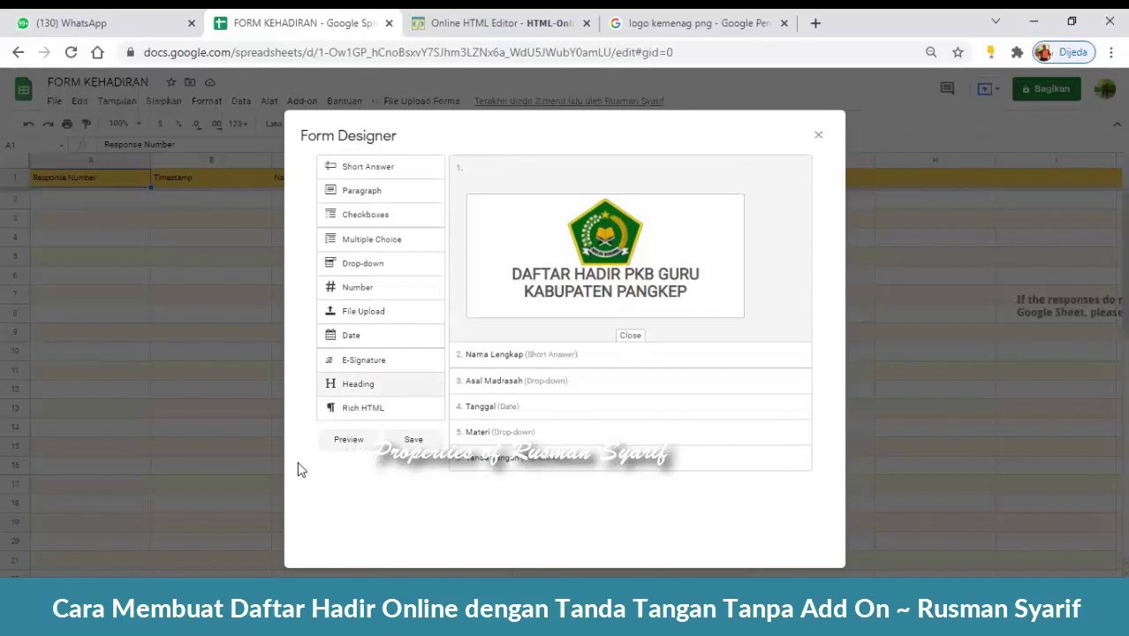
{"action": "left_click", "coordinate": [348, 439]}
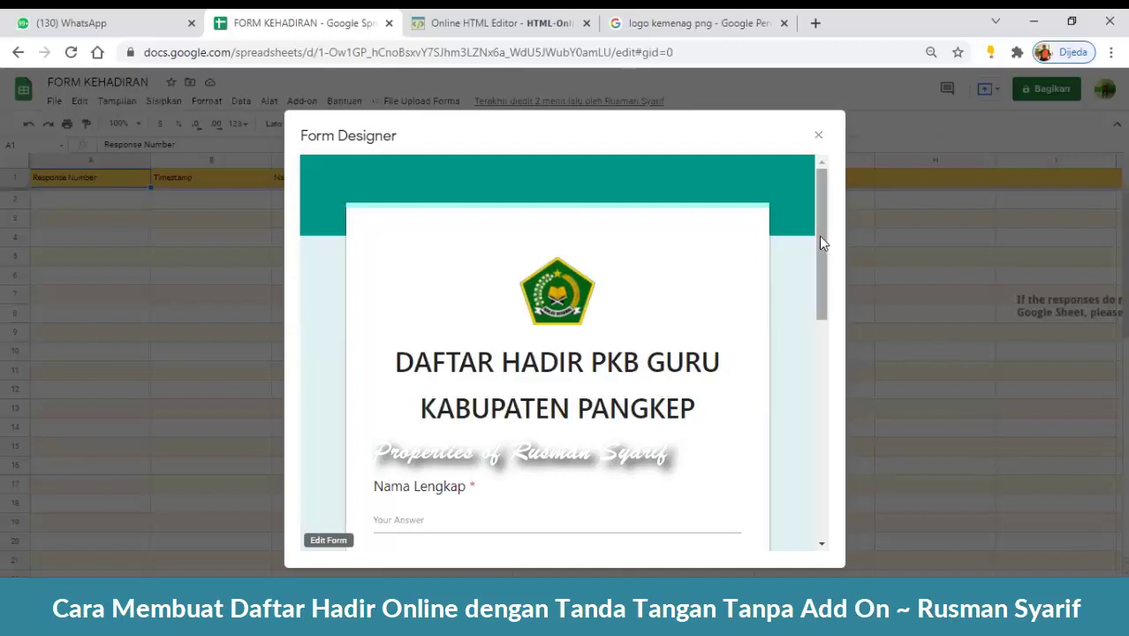
- Scroll the form preview down to the Tanda Tangan field and back, then return to the Online HTML Editor
{"action": "left_click_drag", "start_coordinate": [819, 236], "coordinate": [826, 294]}
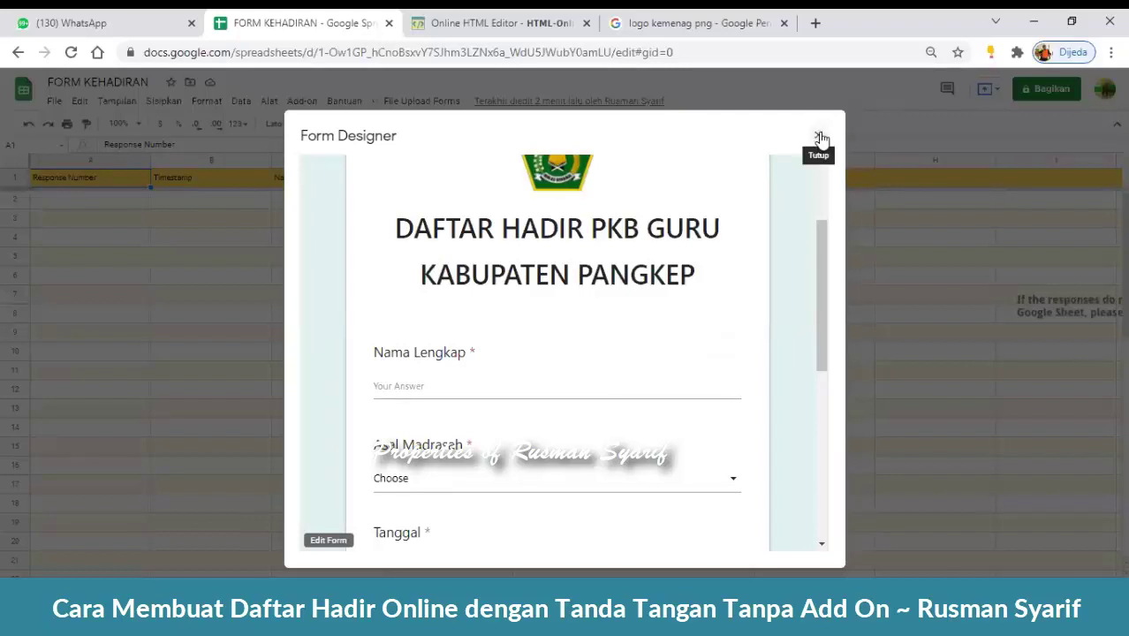
{"action": "left_click_drag", "start_coordinate": [823, 256], "coordinate": [846, 475]}
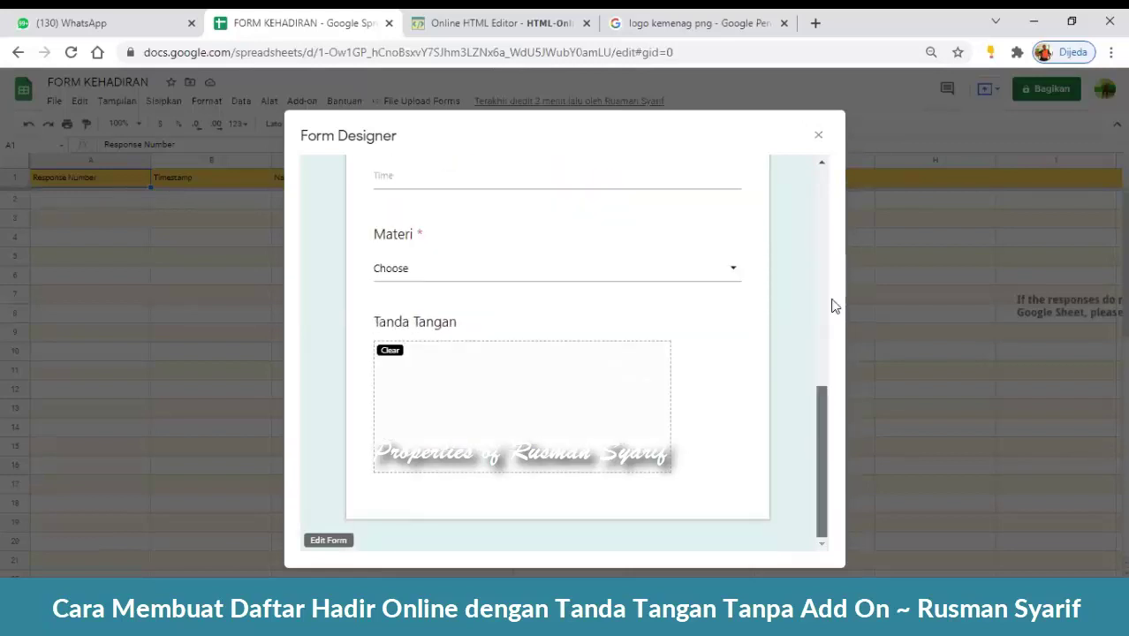
{"action": "left_click_drag", "start_coordinate": [835, 306], "coordinate": [833, 192]}
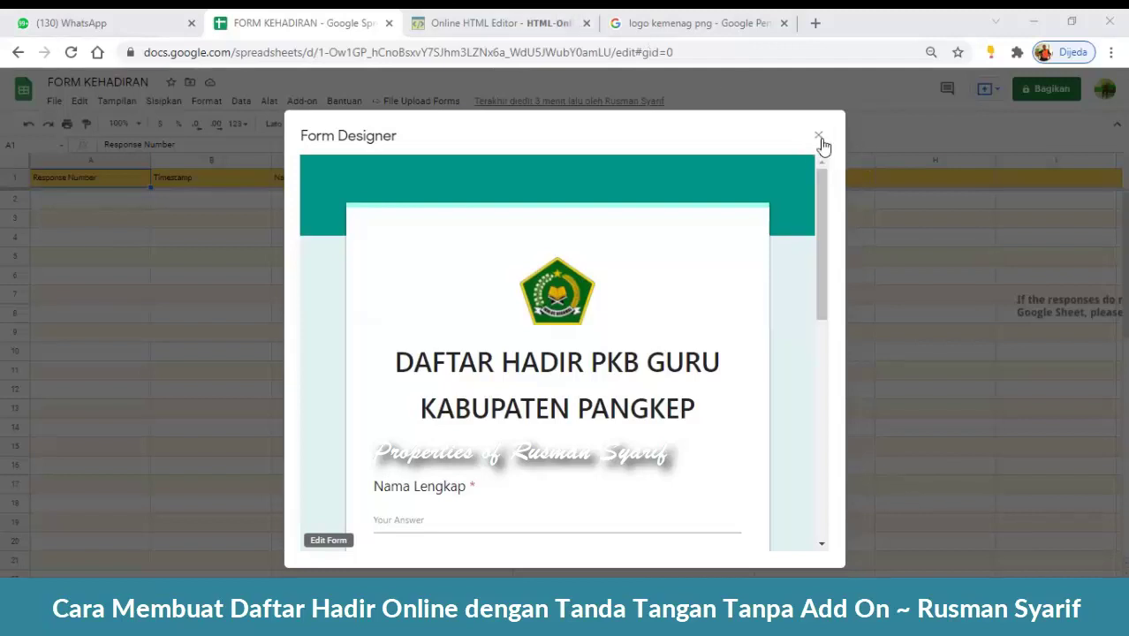
{"action": "left_click", "coordinate": [521, 21]}
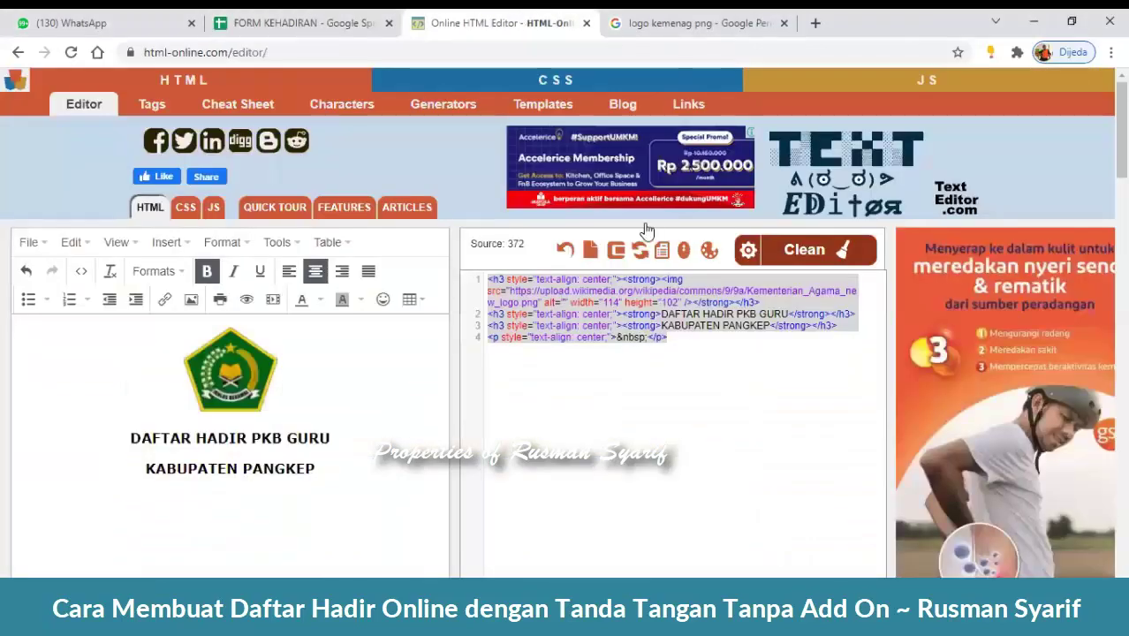
- Look over the logo and title header code, then go back to the FORM KEHADIRAN spreadsheet
{"action": "scroll", "coordinate": [355, 439], "scroll_direction": "down", "scroll_amount": 1}
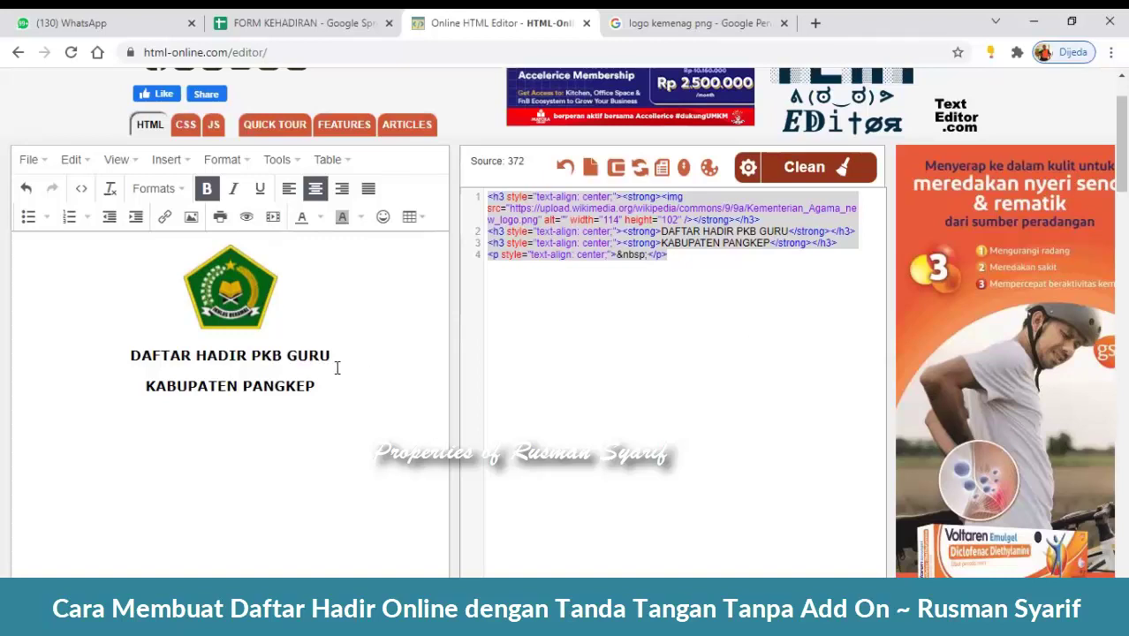
{"action": "left_click", "coordinate": [294, 18]}
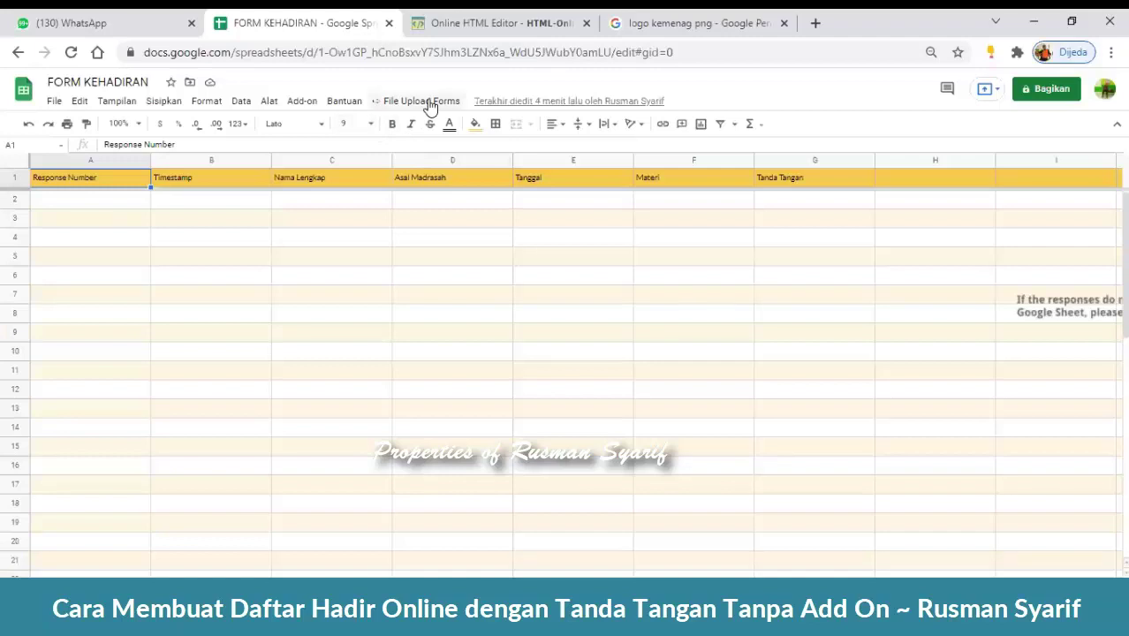
- Reopen the form designer, save the Rich HTML logo header item, and close the designer
{"action": "left_click", "coordinate": [430, 103]}
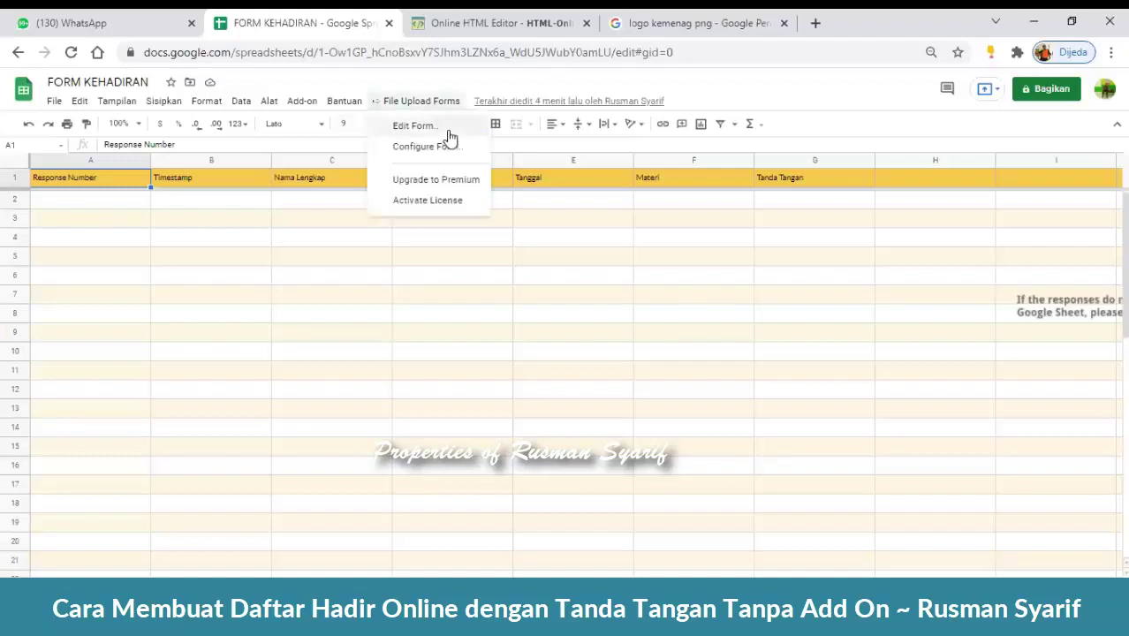
{"action": "left_click", "coordinate": [447, 126]}
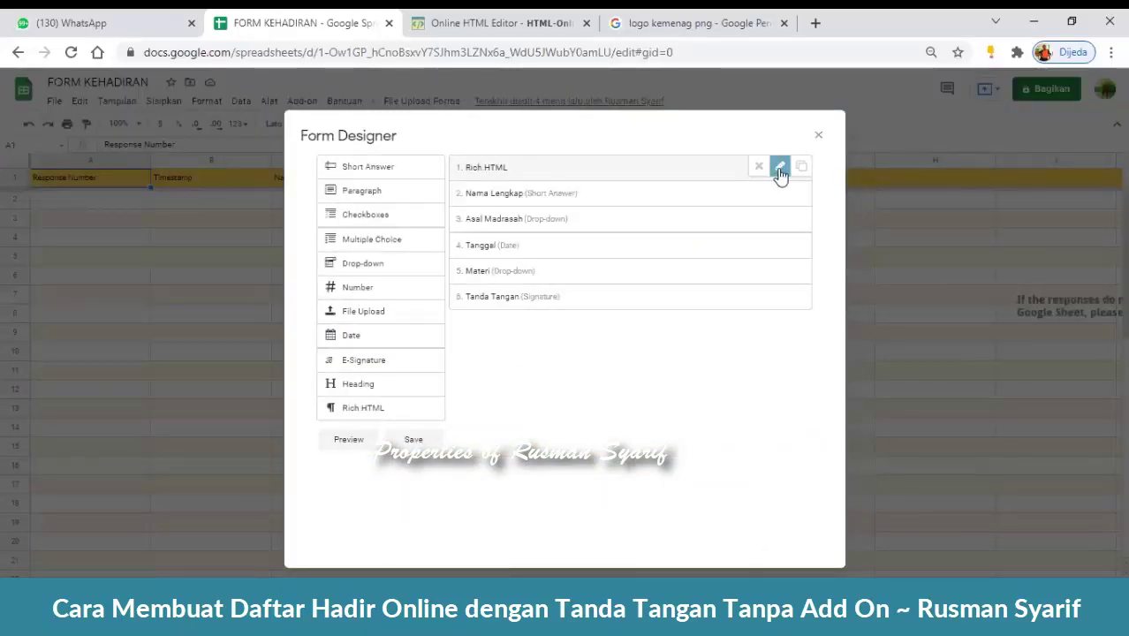
{"action": "left_click", "coordinate": [779, 166]}
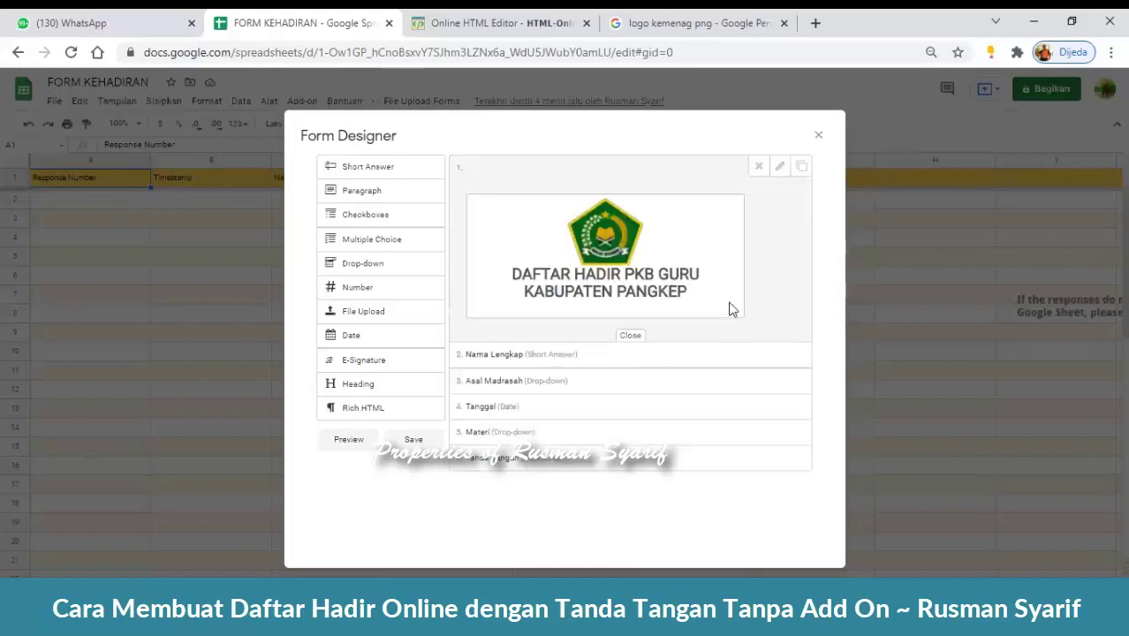
{"action": "left_click", "coordinate": [415, 445]}
{"action": "left_click", "coordinate": [822, 140]}
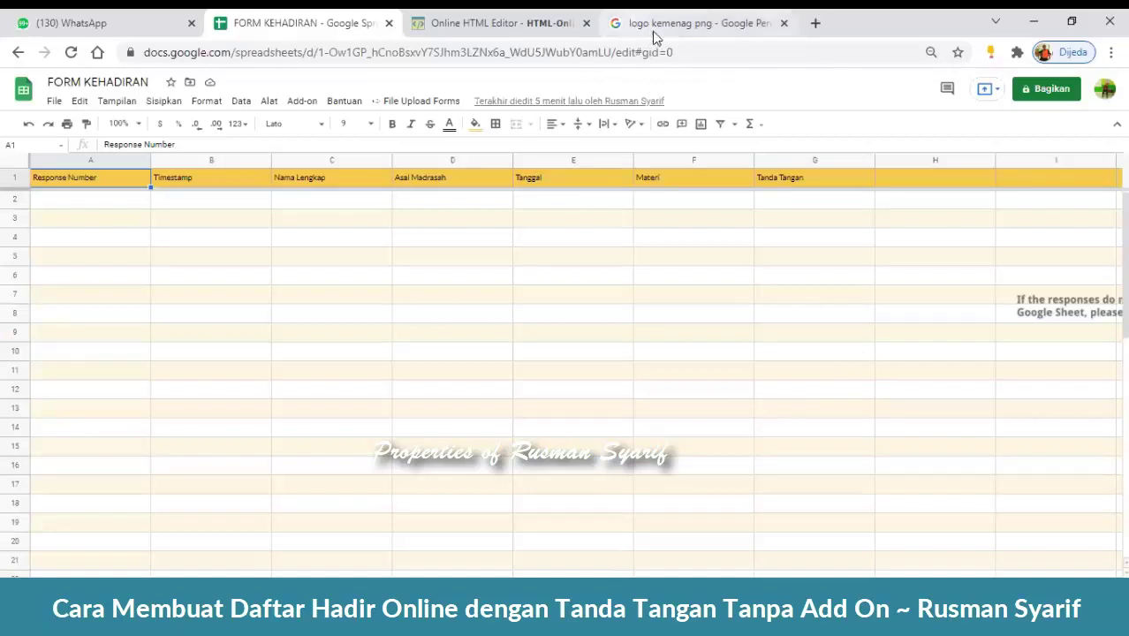
- Open the File Upload Forms Configure Form sidebar beside the response sheet
{"action": "left_click", "coordinate": [448, 101]}
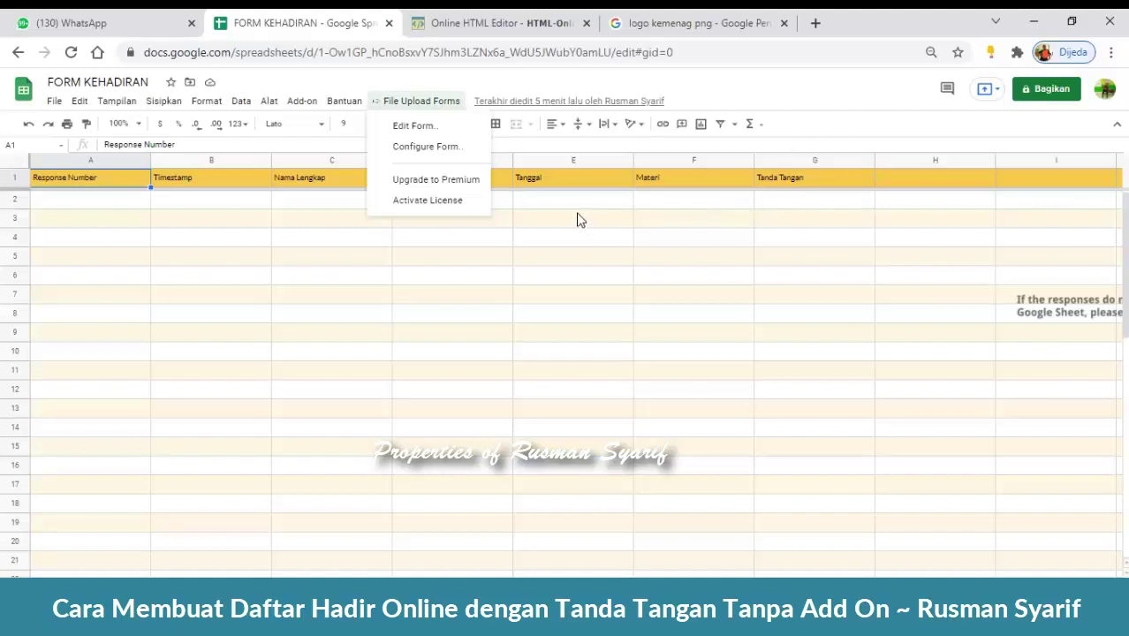
{"action": "left_click", "coordinate": [455, 162]}
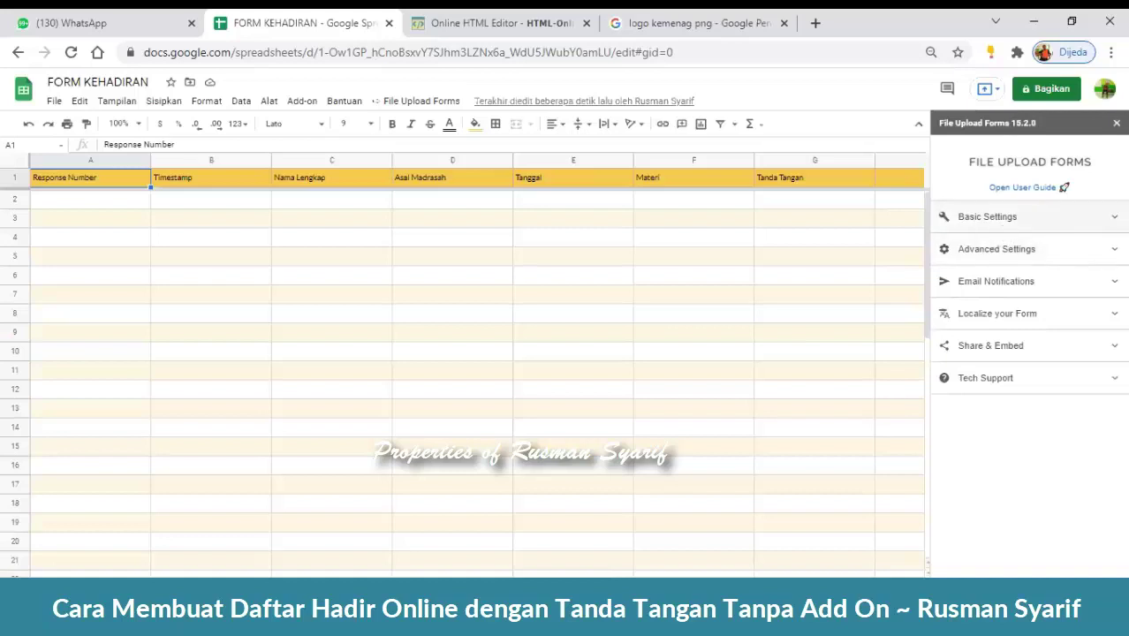
- Enter 'Form Kehadiran Program PKB Guru' as the Form Title under Basic Settings
{"action": "left_click", "coordinate": [1016, 216]}
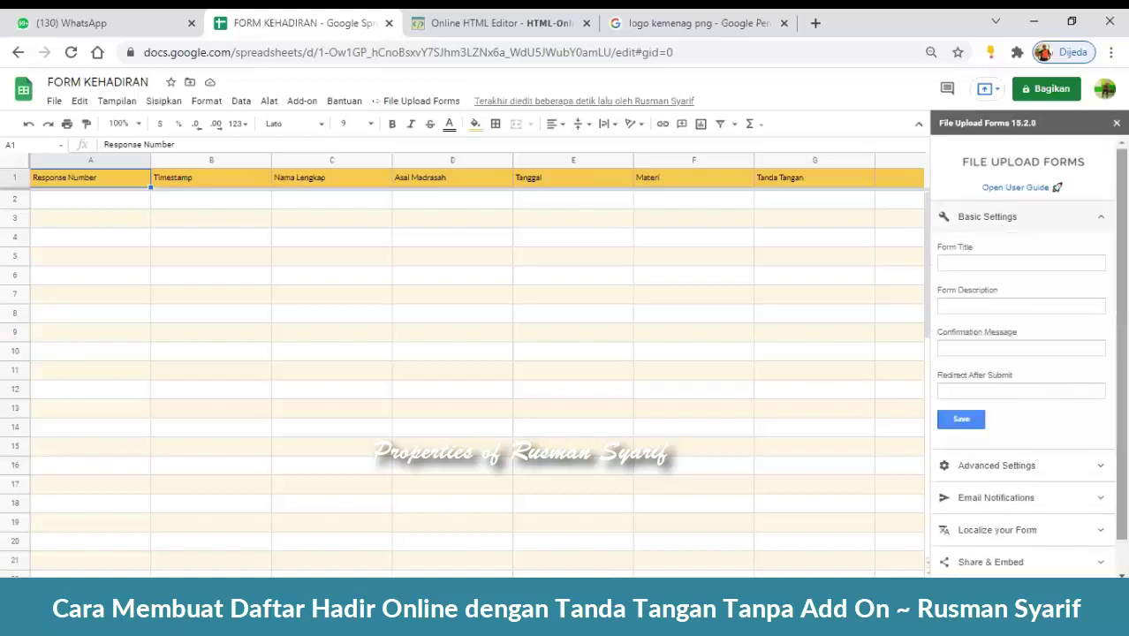
{"action": "left_click", "coordinate": [1003, 263]}
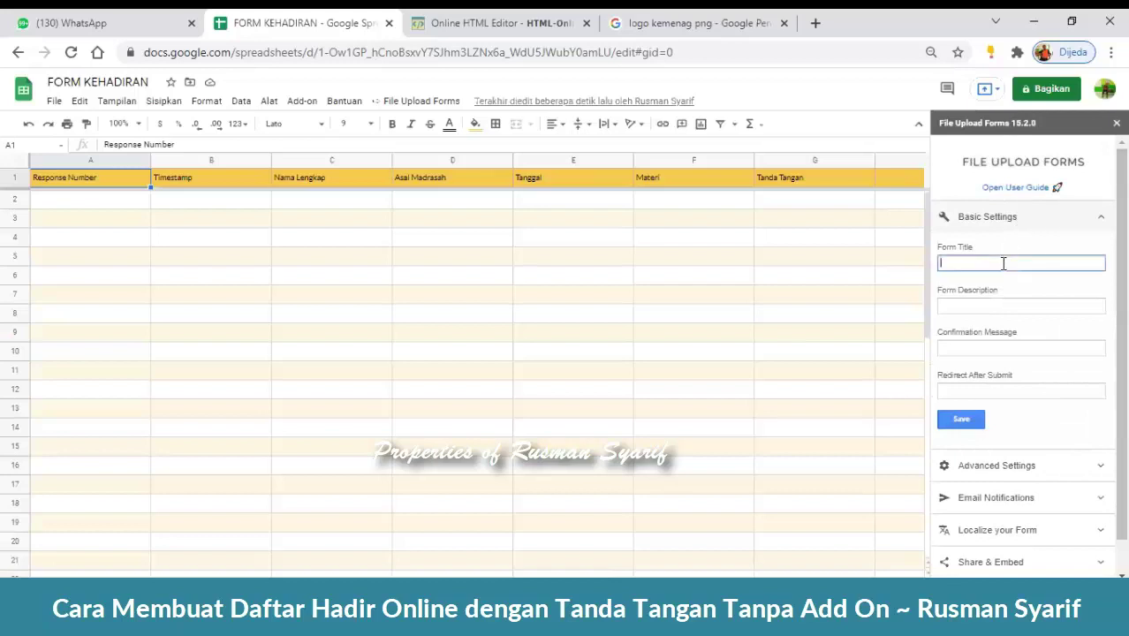
{"action": "key", "text": "Tab"}
{"action": "left_click", "coordinate": [1018, 259]}
{"action": "type", "text": "Form"}
{"action": "key", "text": "BackSpace"}
{"action": "key", "text": "BackSpace"}
{"action": "type", "text": "rm Ke"}
{"action": "key", "text": "BackSpace"}
{"action": "key", "text": "BackSpace"}
{"action": "key", "text": "BackSpace"}
{"action": "key", "text": "BackSpace"}
{"action": "key", "text": "BackSpace"}
{"action": "key", "text": "BackSpace"}
{"action": "type", "text": "Form Kehadiran Program PKB Guru"}
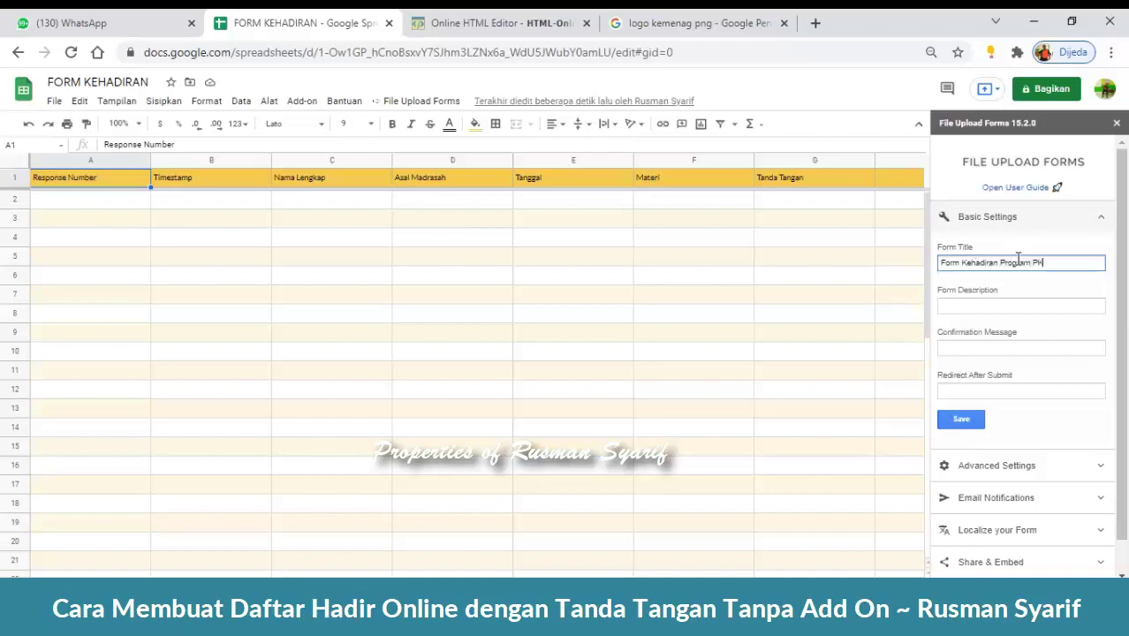
{"action": "key", "text": "BackSpace"}
{"action": "key", "text": "BackSpace"}
{"action": "key", "text": "BackSpace"}
{"action": "type", "text": "ru"}
- Begin the confirmation message with 'Terima kasih {{Nama Lengkap}}'
{"action": "left_click", "coordinate": [980, 307]}
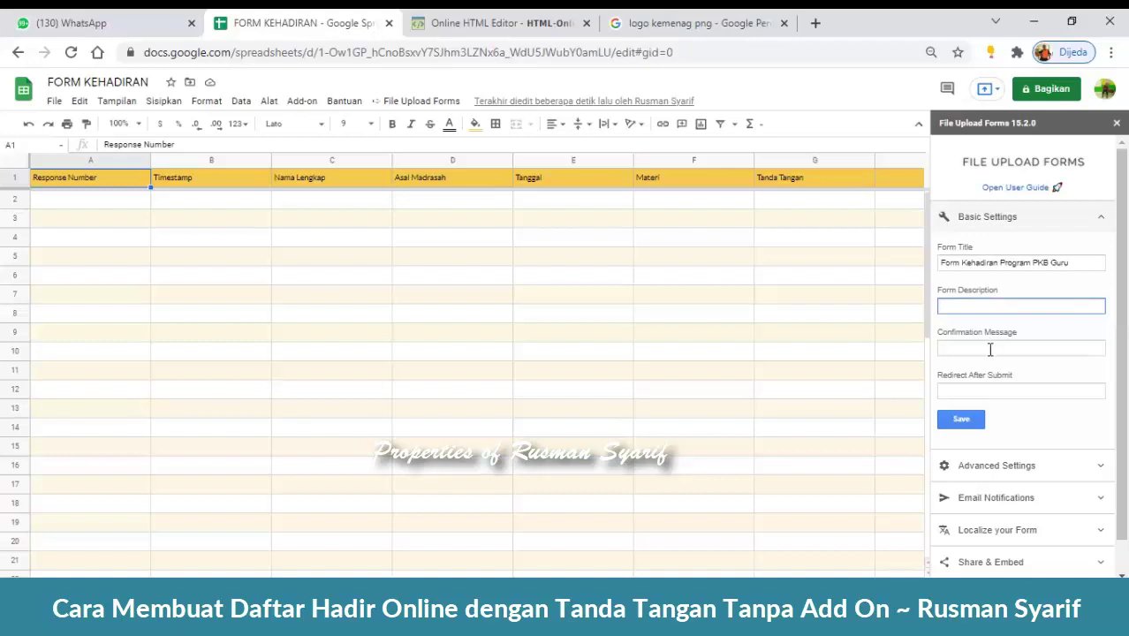
{"action": "left_click", "coordinate": [990, 350]}
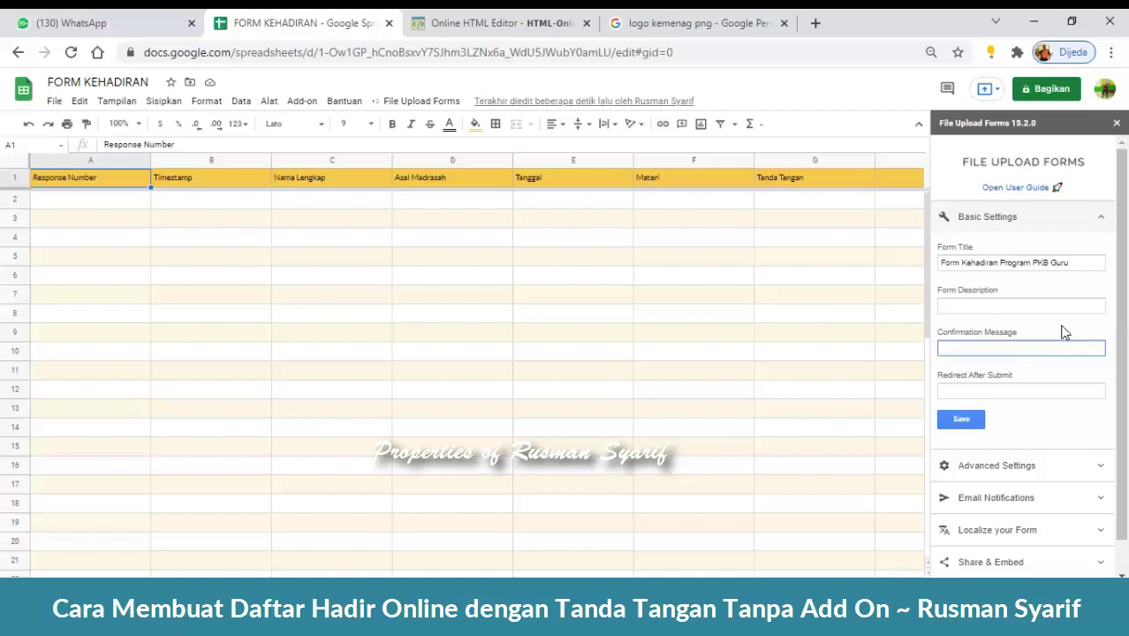
{"action": "type", "text": "Terima kasih"}
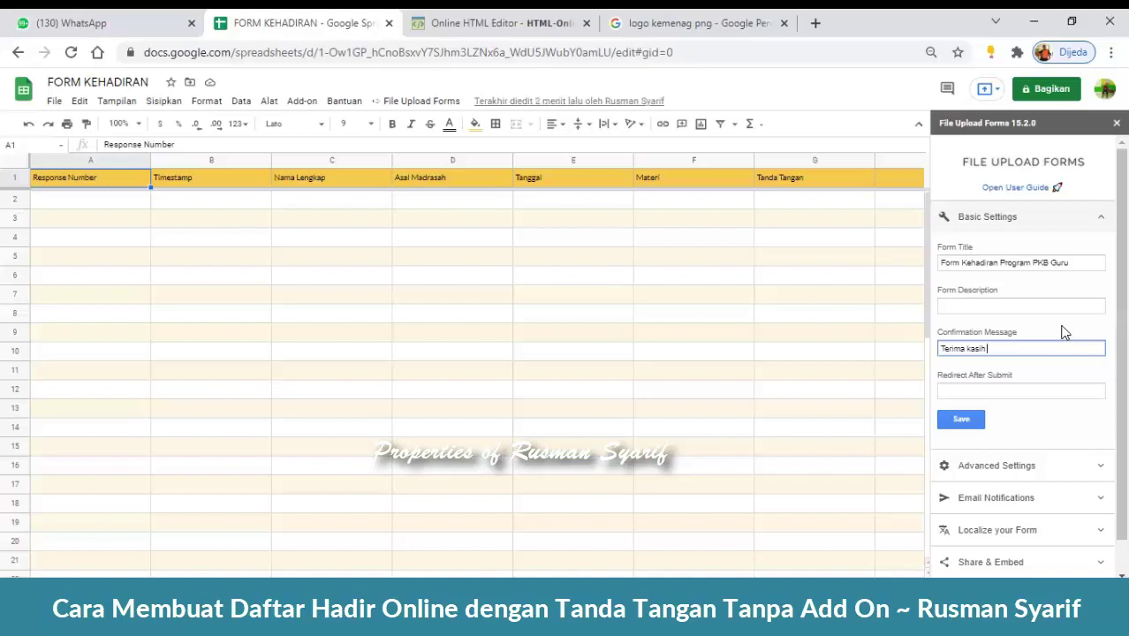
{"action": "type", "text": "(("}
{"action": "key", "text": "ctrl+plus"}
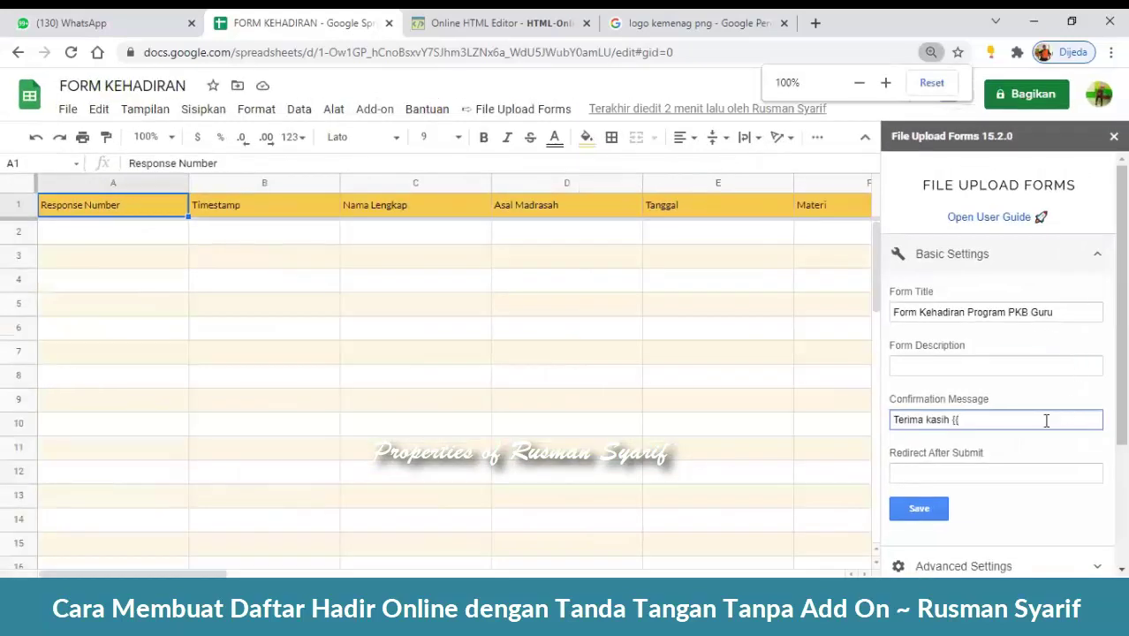
{"action": "key", "text": "ctrl+plus"}
{"action": "key", "text": "ctrl+plus"}
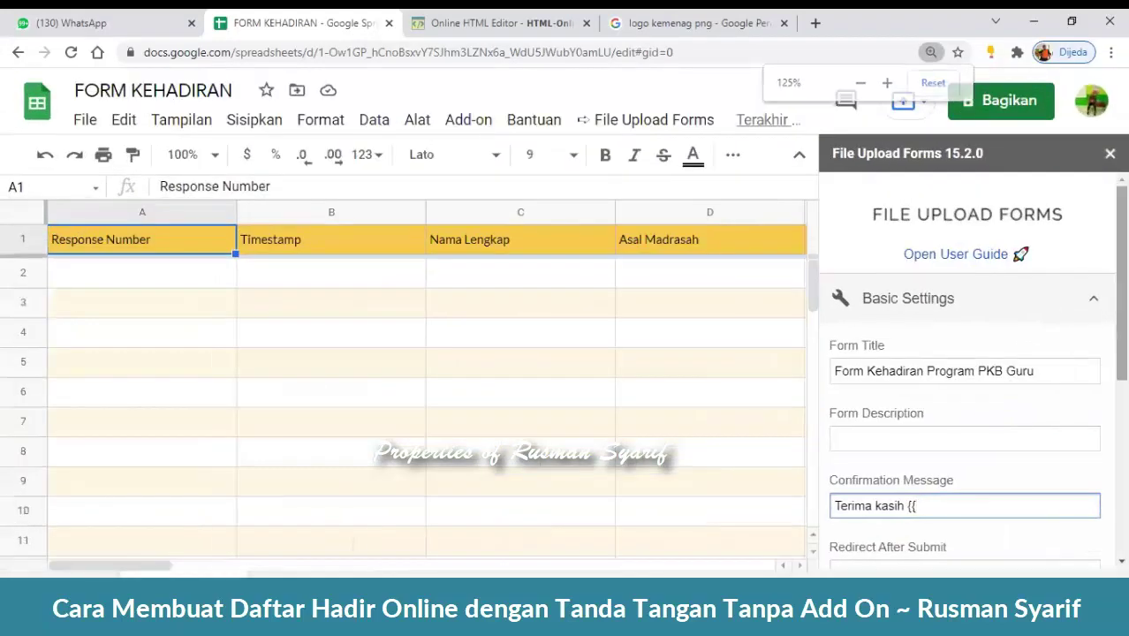
{"action": "scroll", "coordinate": [916, 442], "scroll_direction": "down", "scroll_amount": 2}
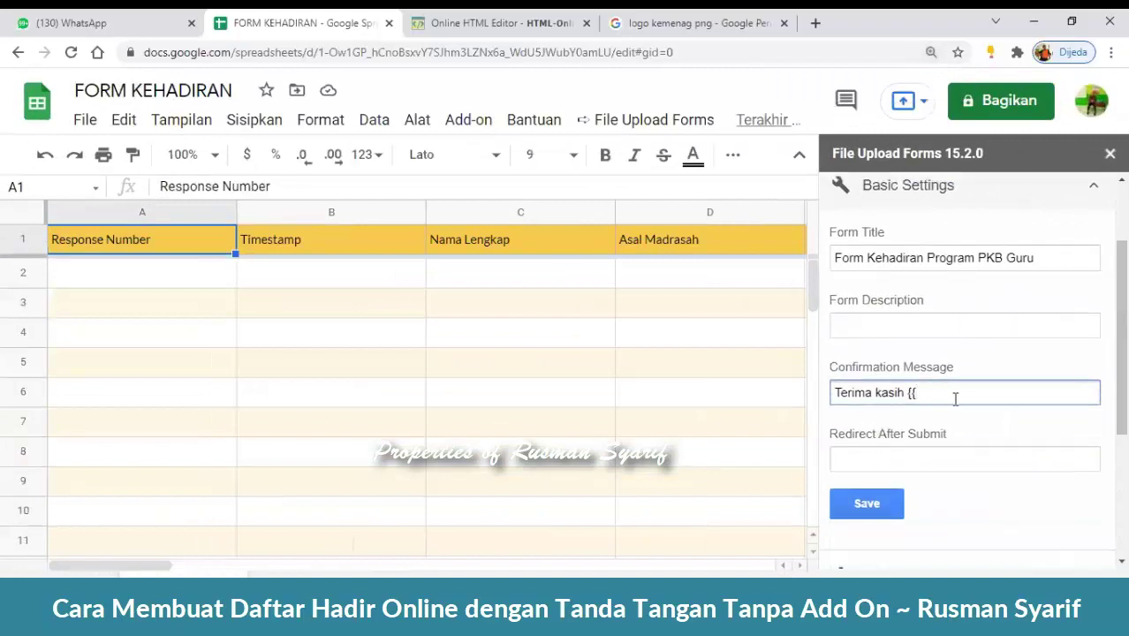
{"action": "type", "text": "Nama Lengkap"}
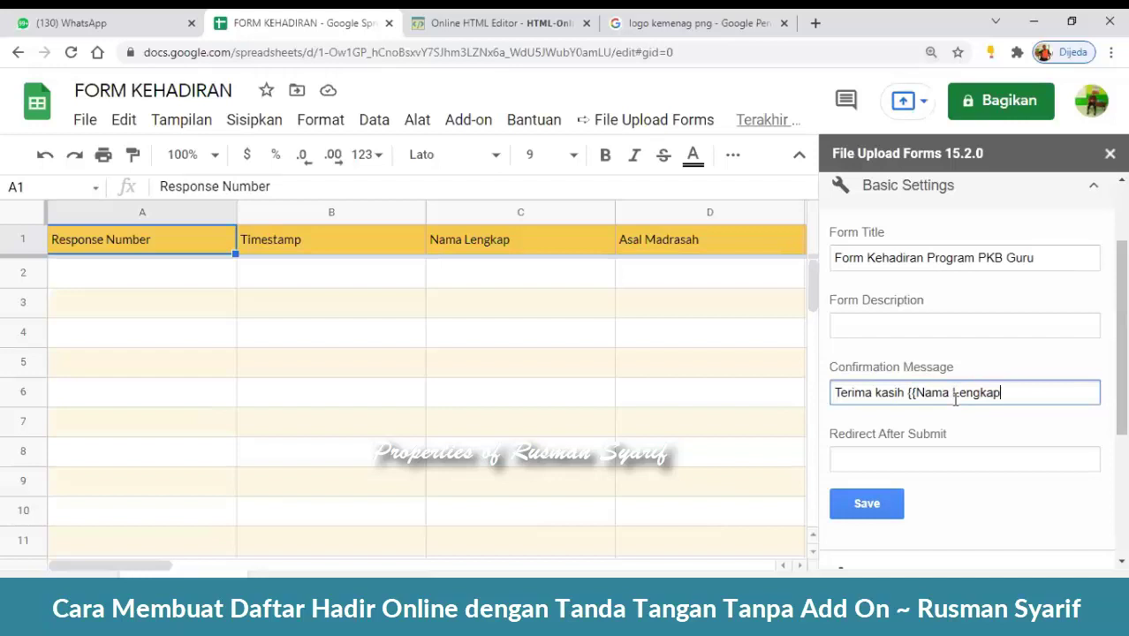
{"action": "type", "text": "}},"}
- Finish the message with 'telah mengisi Daftar Hadir ini.' and save the settings
{"action": "type", "text": "telah mengisi Dat"}
{"action": "type", "text": "tar Hadir ini."}
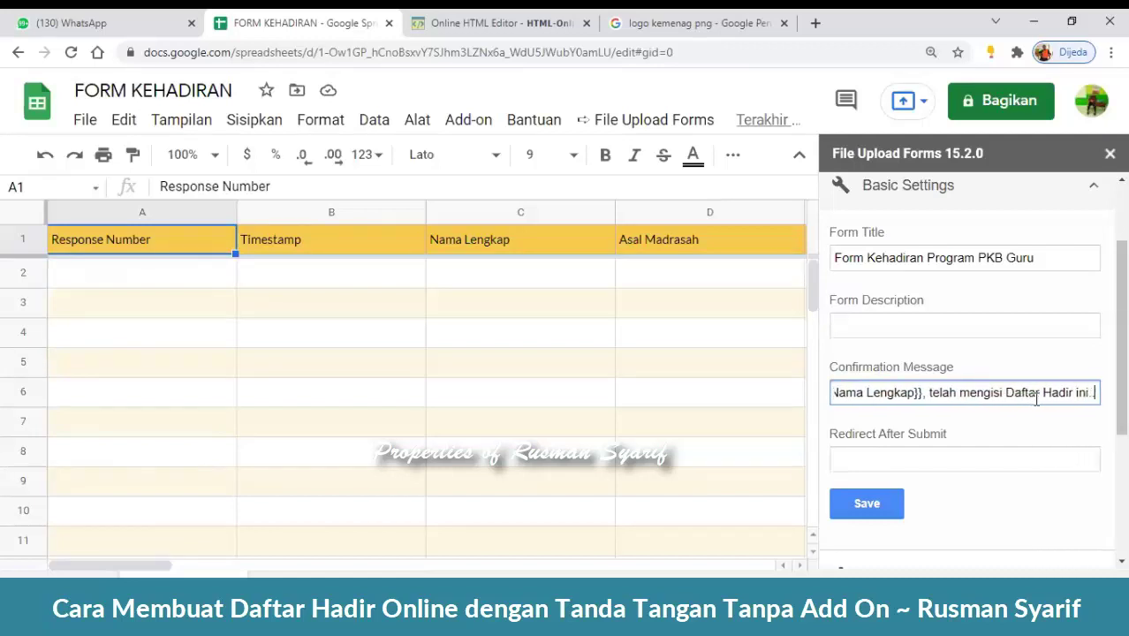
{"action": "key", "text": "BackSpace"}
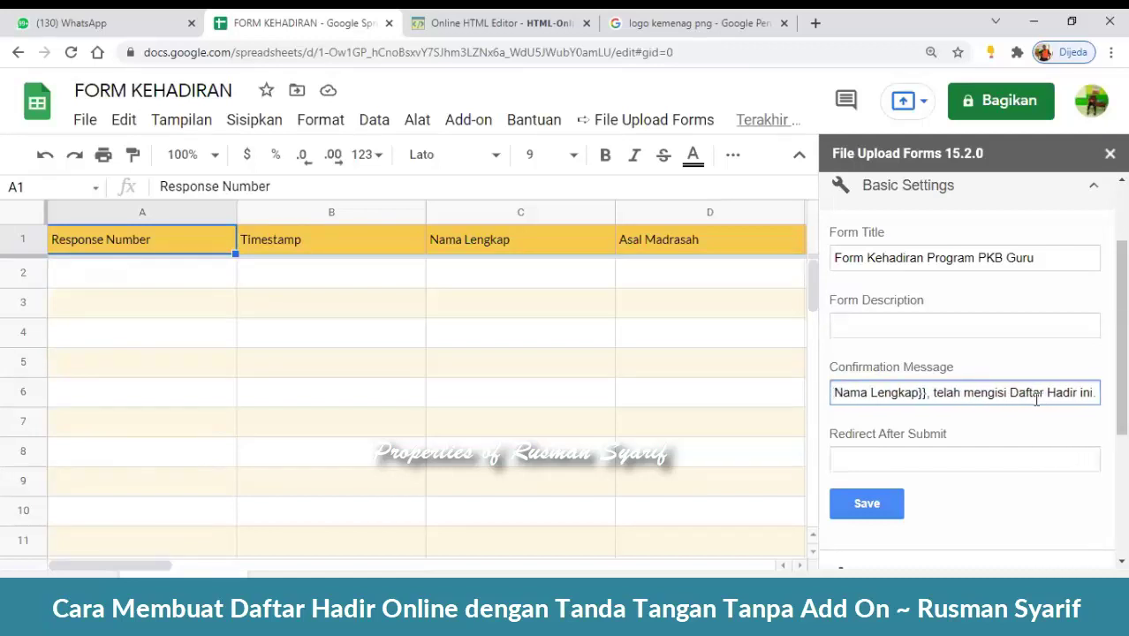
{"action": "scroll", "coordinate": [972, 371], "scroll_direction": "down", "scroll_amount": 1}
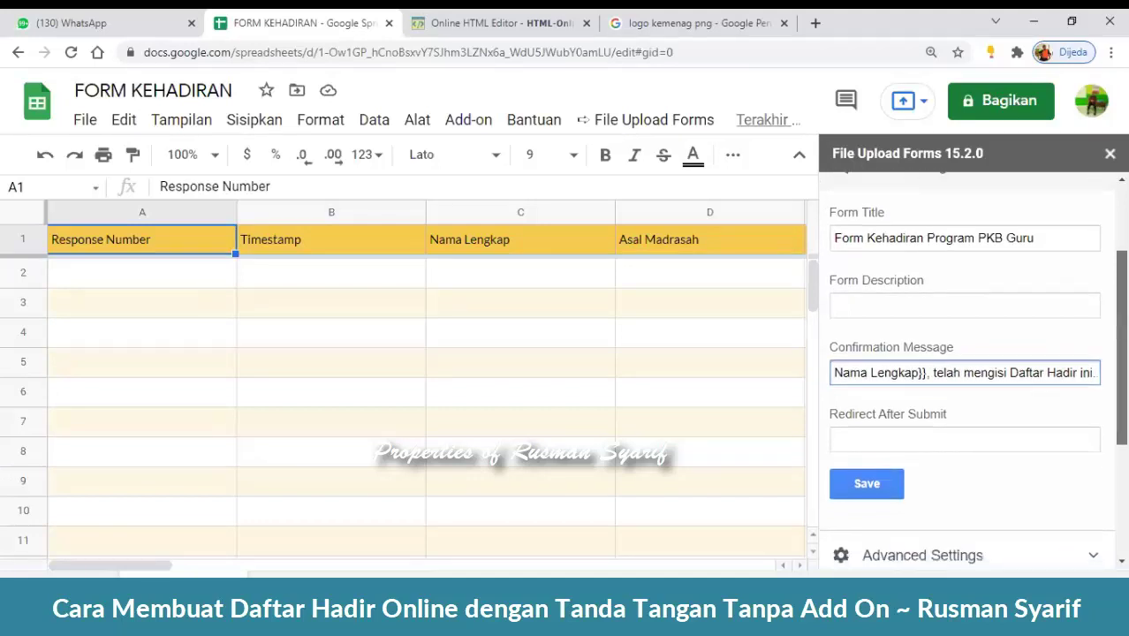
{"action": "left_click", "coordinate": [879, 460]}
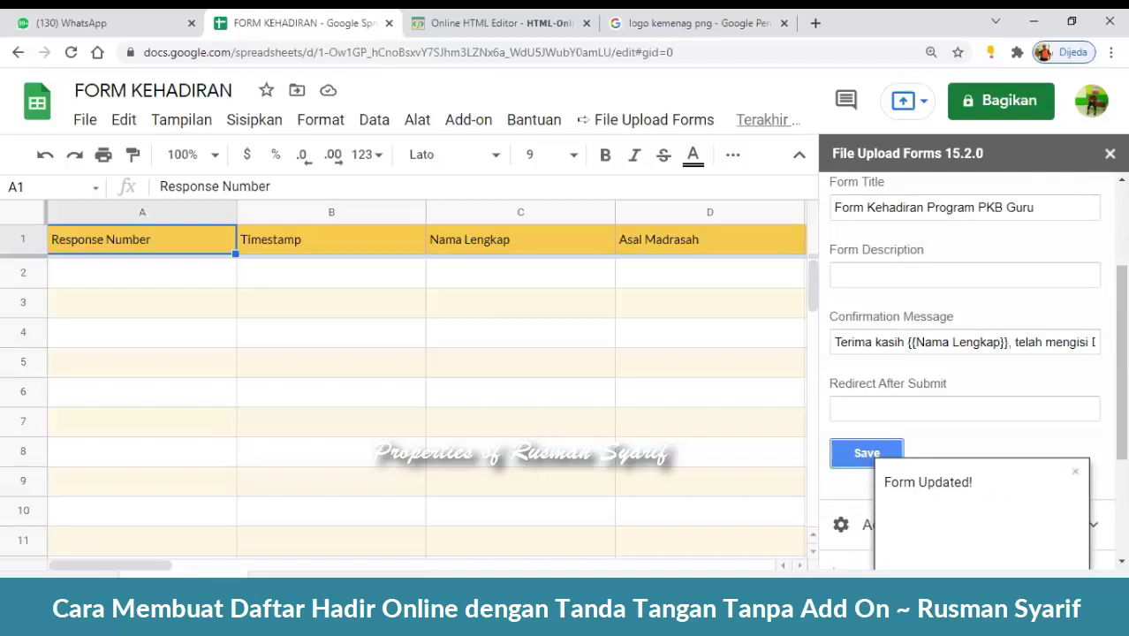
{"action": "scroll", "coordinate": [1118, 397], "scroll_direction": "up", "scroll_amount": 2}
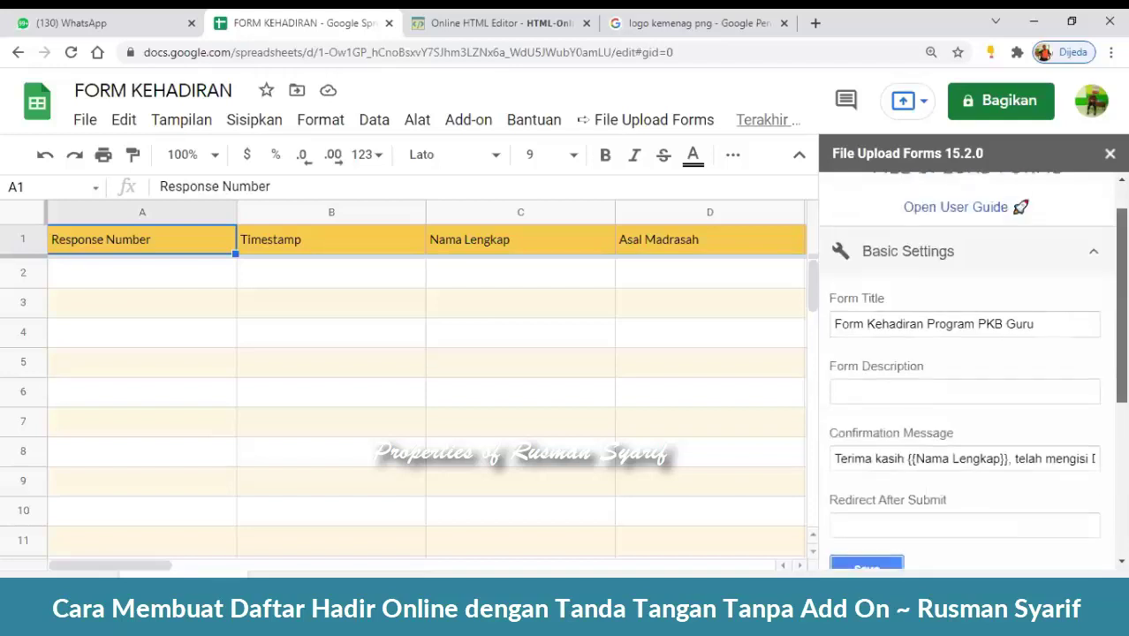
{"action": "left_click", "coordinate": [1093, 257]}
{"action": "left_click", "coordinate": [1095, 283]}
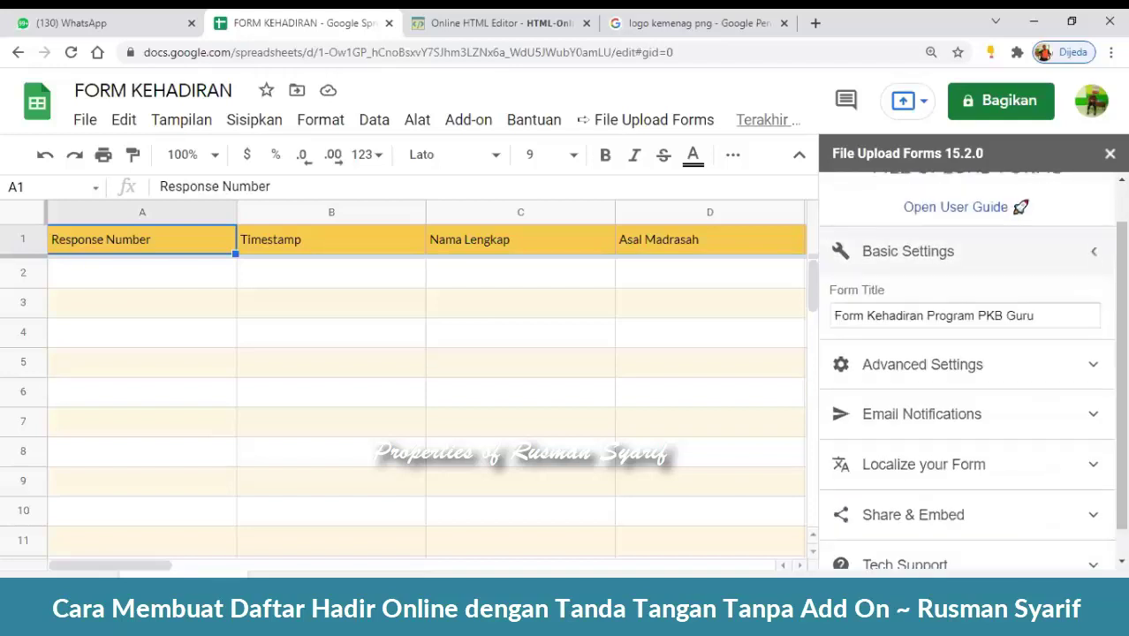
{"action": "scroll", "coordinate": [1101, 292], "scroll_direction": "down", "scroll_amount": 2}
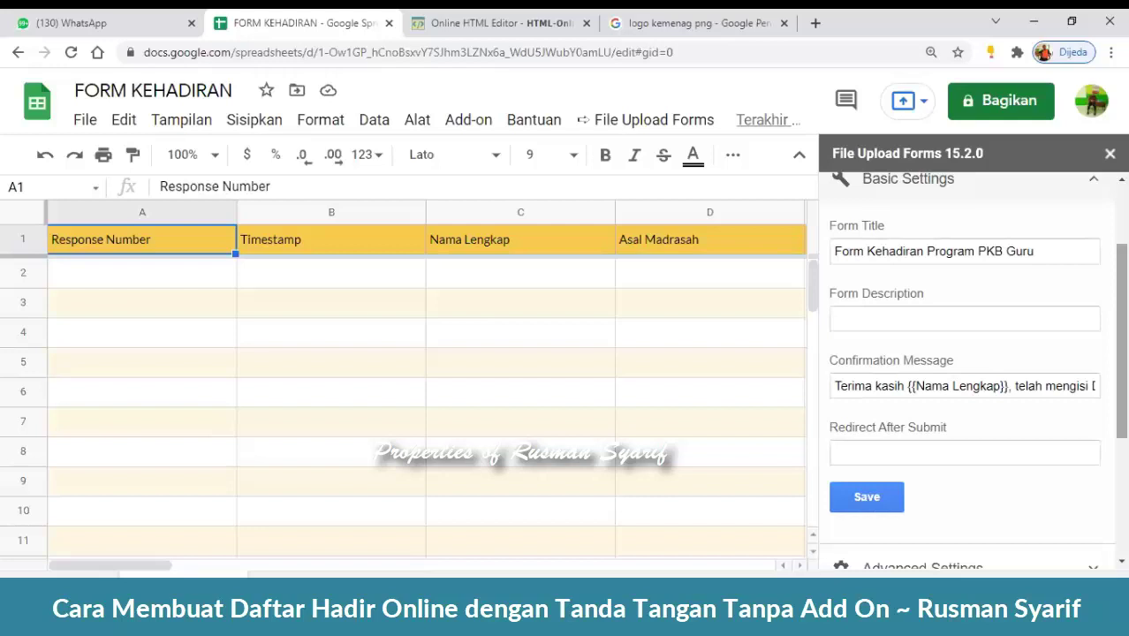
{"action": "left_click", "coordinate": [1094, 180]}
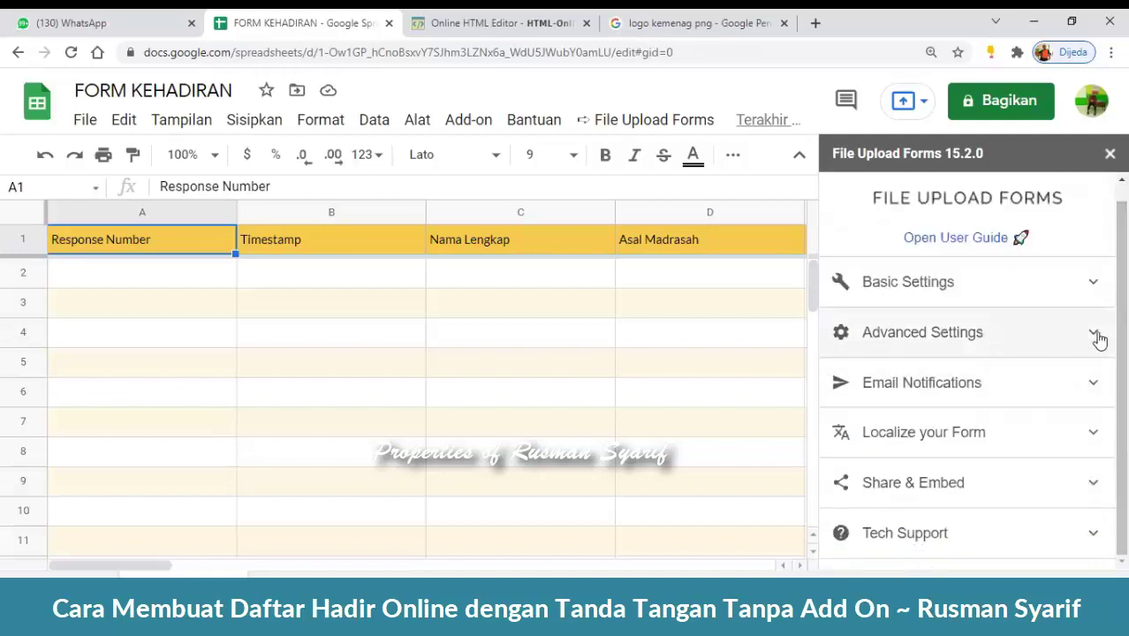
{"action": "left_click", "coordinate": [1095, 334]}
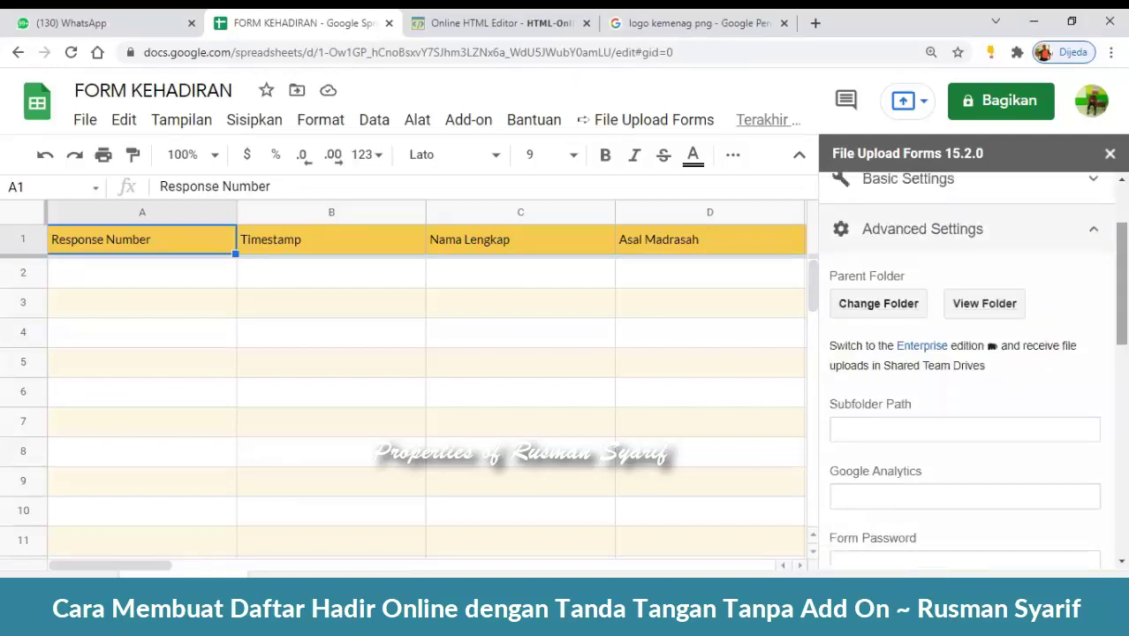
{"action": "scroll", "coordinate": [971, 371], "scroll_direction": "down", "scroll_amount": 3}
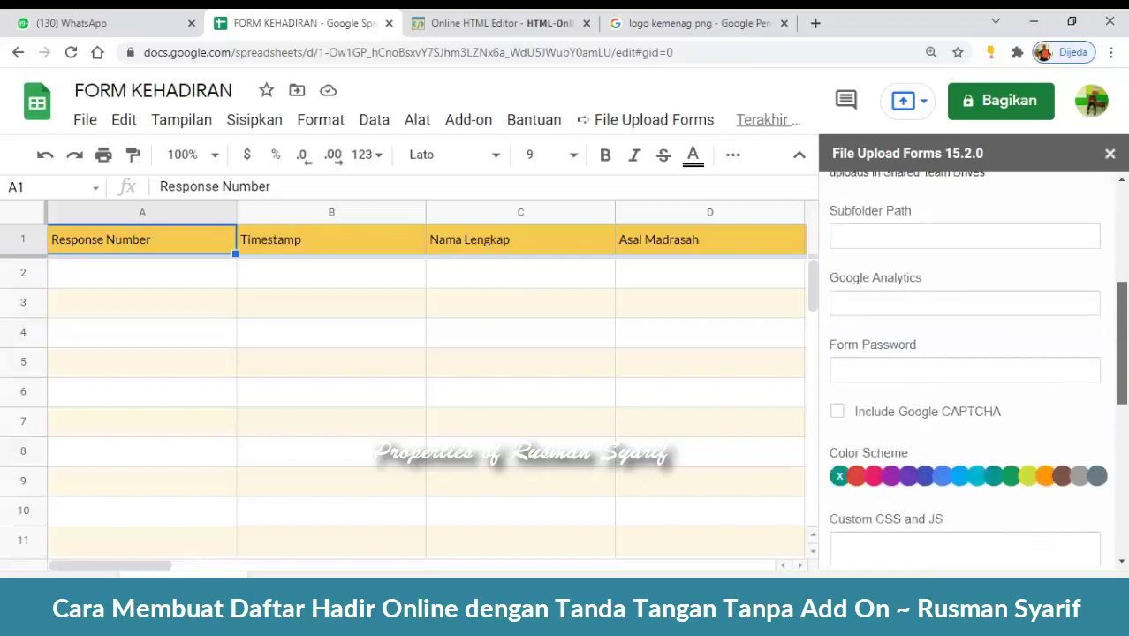
{"action": "scroll", "coordinate": [967, 371], "scroll_direction": "down", "scroll_amount": 4}
{"action": "scroll", "coordinate": [967, 371], "scroll_direction": "up", "scroll_amount": 2}
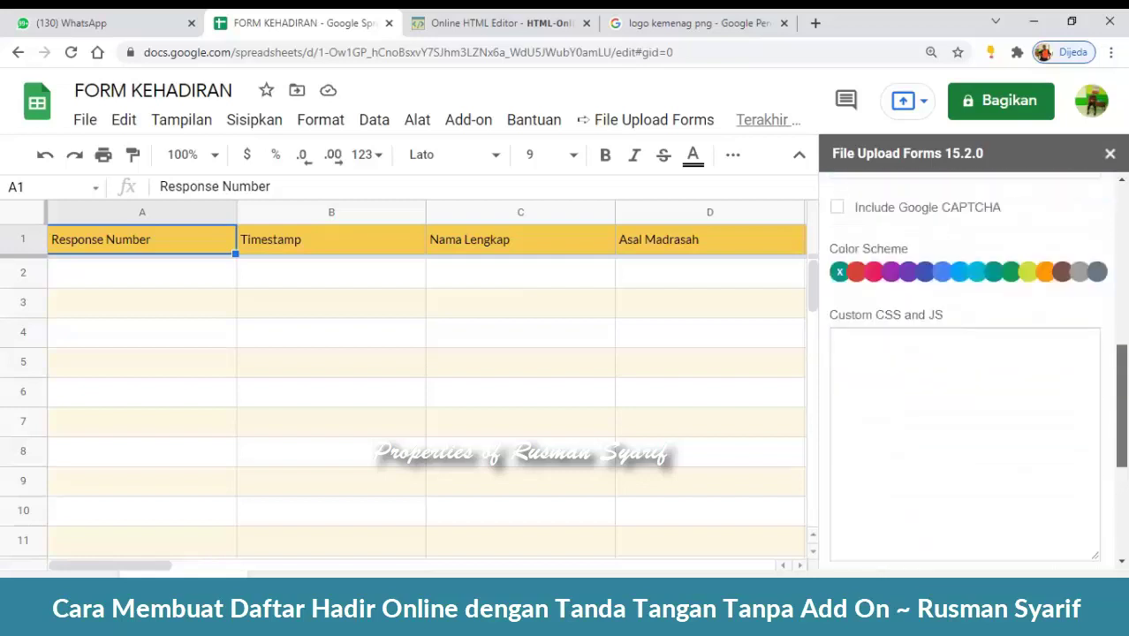
{"action": "scroll", "coordinate": [968, 371], "scroll_direction": "up", "scroll_amount": 3}
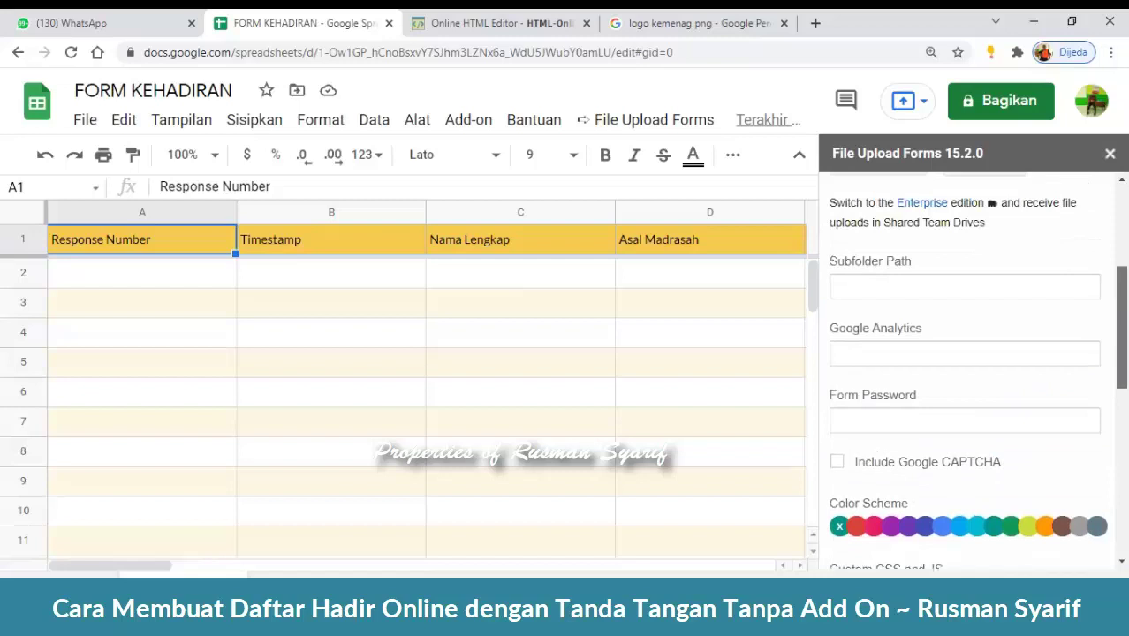
{"action": "scroll", "coordinate": [968, 371], "scroll_direction": "up", "scroll_amount": 2}
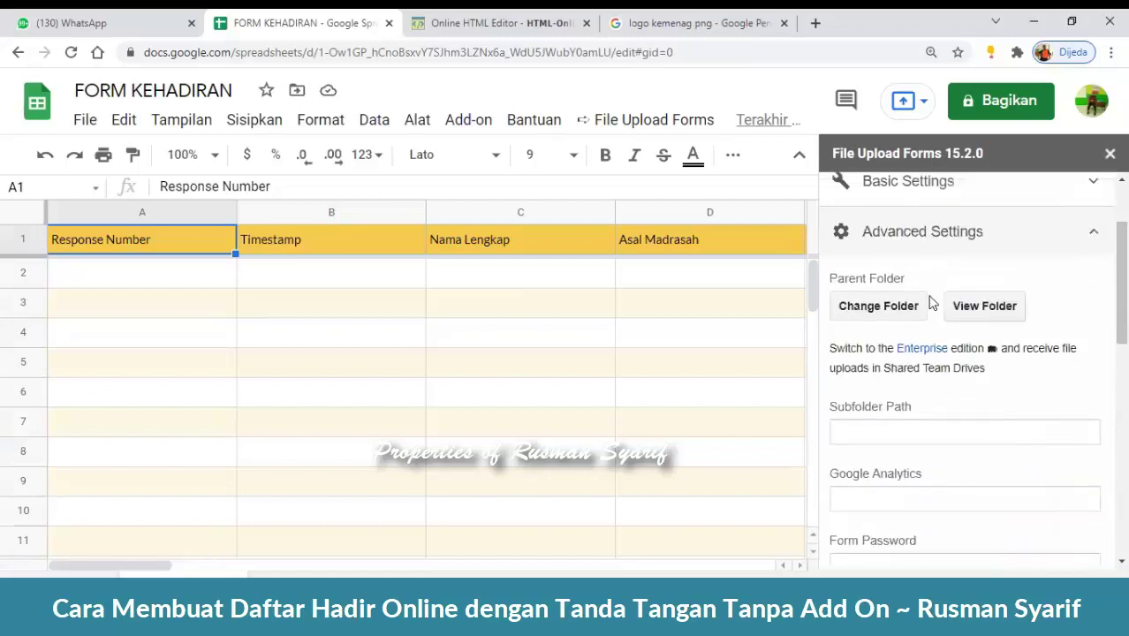
{"action": "left_click", "coordinate": [1093, 235]}
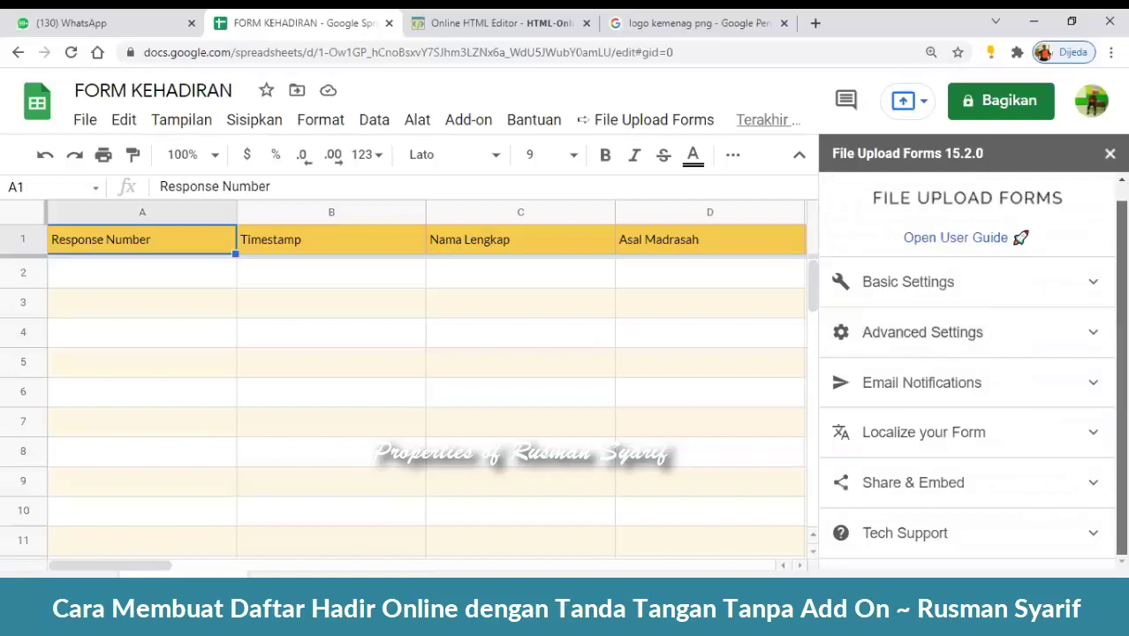
- Change the submit button label from Submit to 'KIRIM' in Localize your Form
{"action": "left_click", "coordinate": [1095, 440]}
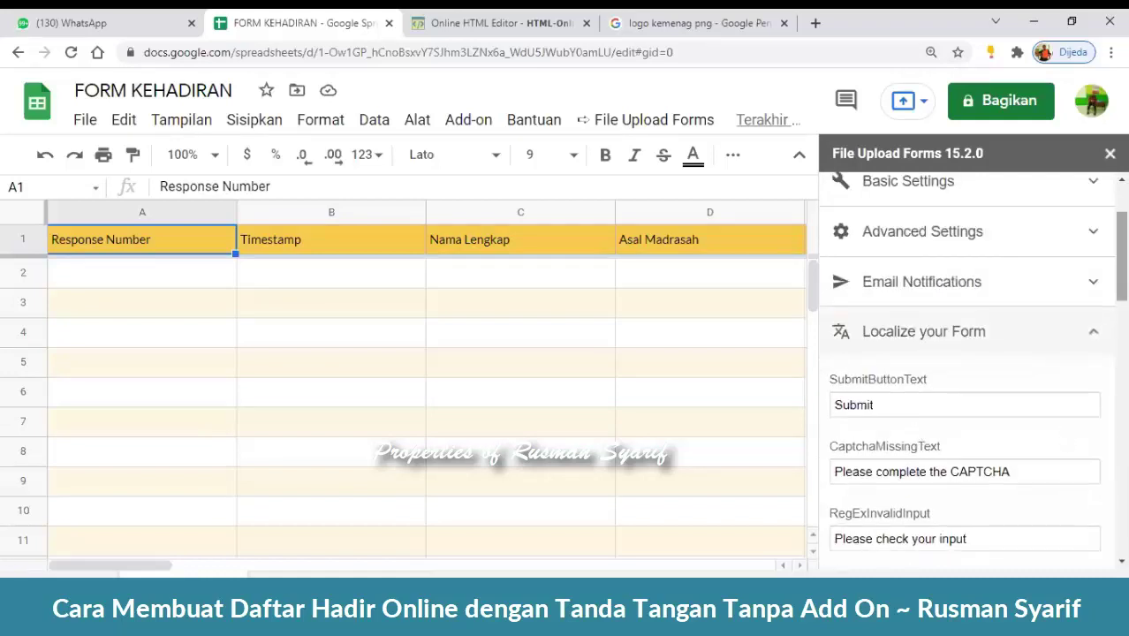
{"action": "left_click", "coordinate": [1093, 332]}
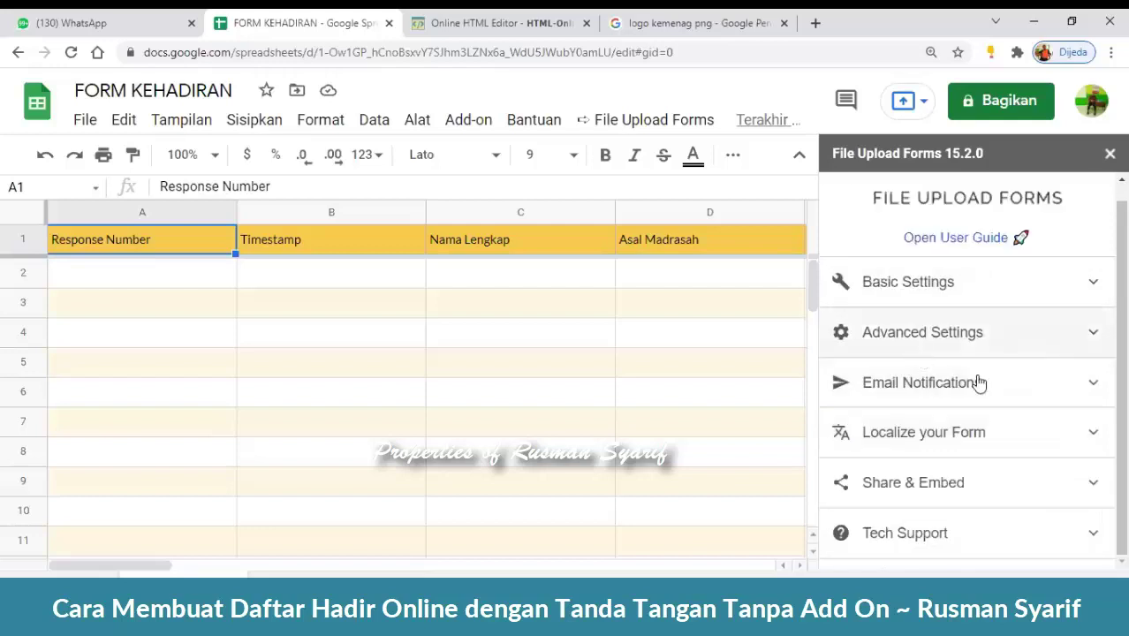
{"action": "left_click", "coordinate": [1094, 436]}
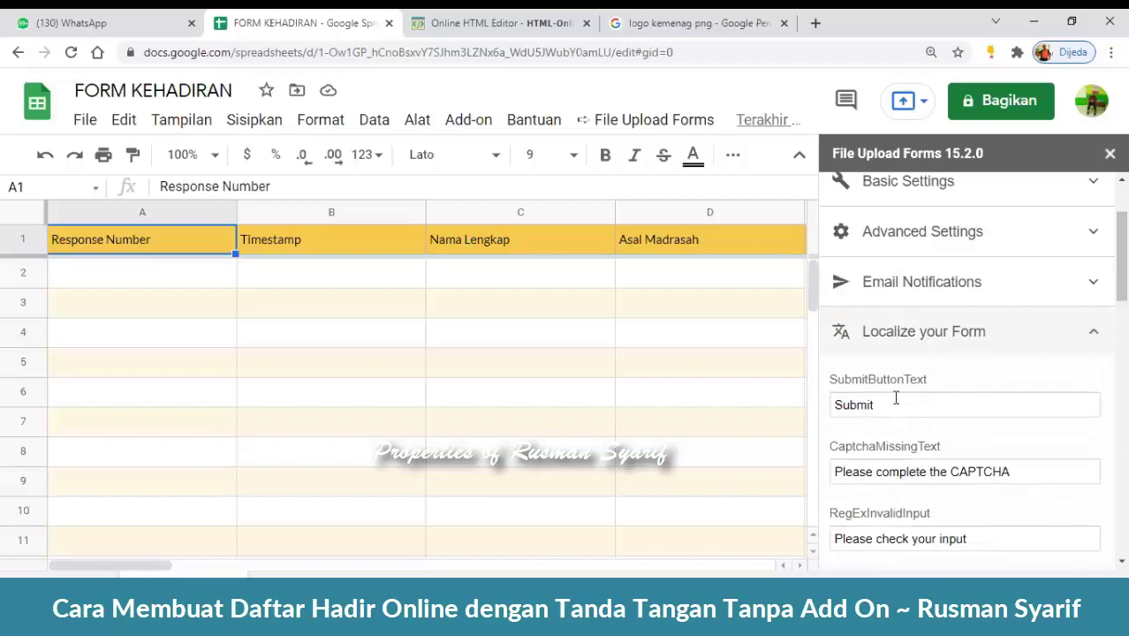
{"action": "left_click_drag", "start_coordinate": [916, 406], "coordinate": [824, 409]}
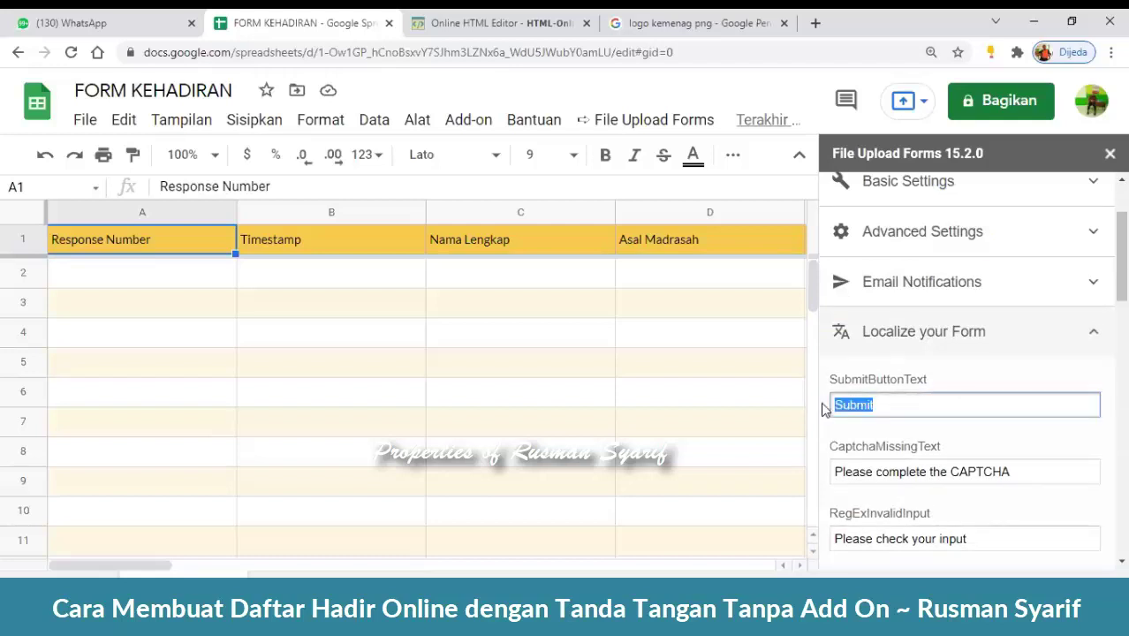
{"action": "type", "text": "KIRIM"}
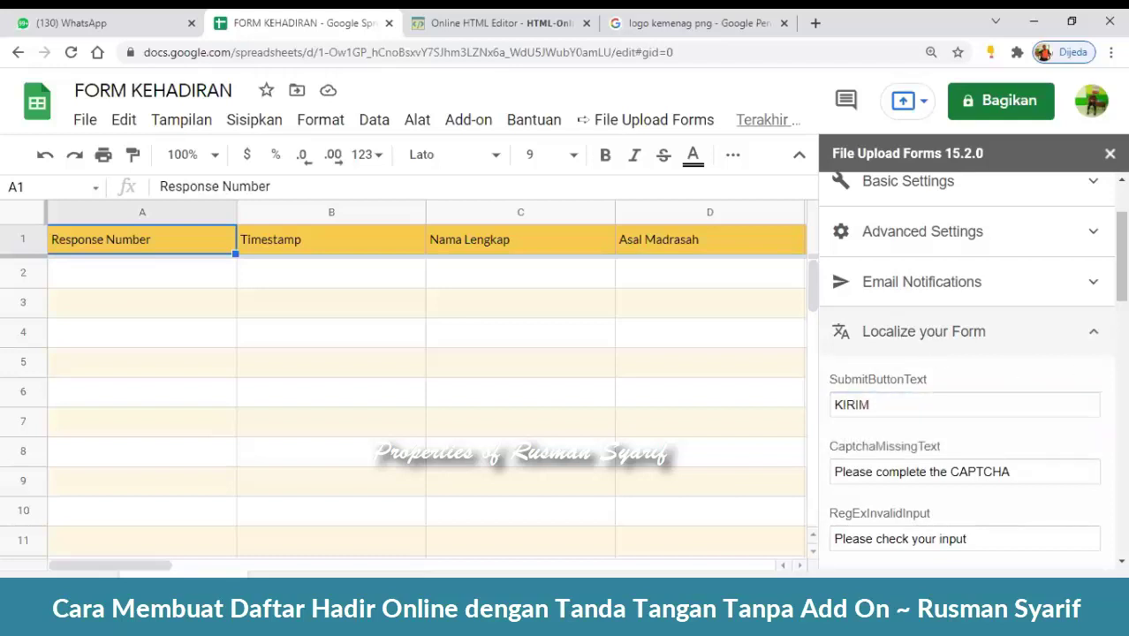
- Review the remaining localization texts and save them
{"action": "scroll", "coordinate": [972, 362], "scroll_direction": "down", "scroll_amount": 1}
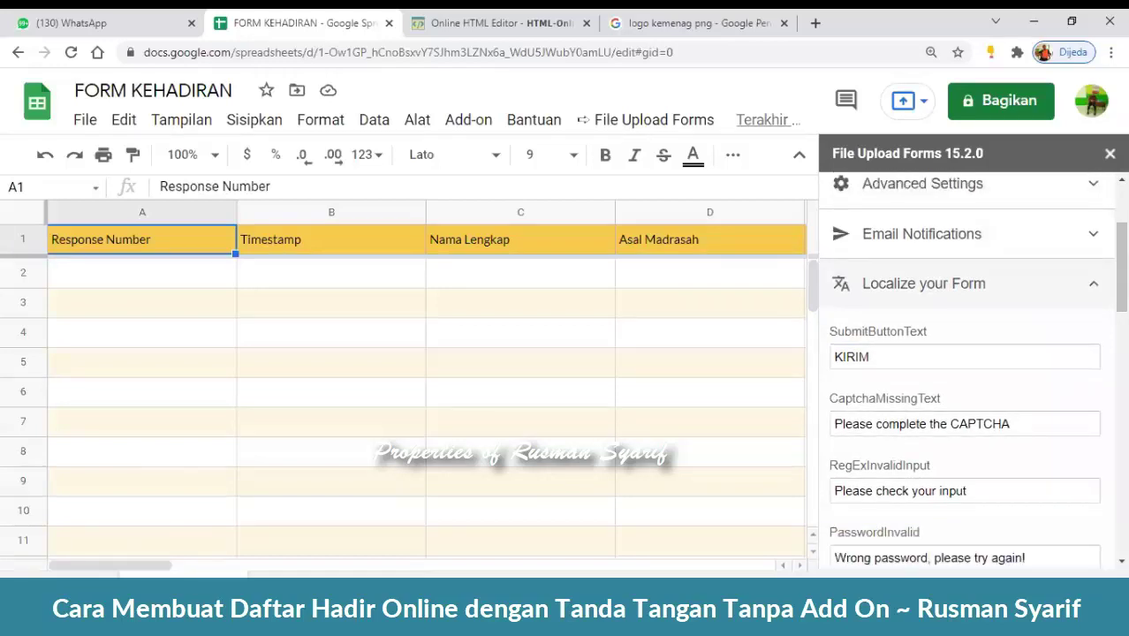
{"action": "scroll", "coordinate": [972, 371], "scroll_direction": "down", "scroll_amount": 1}
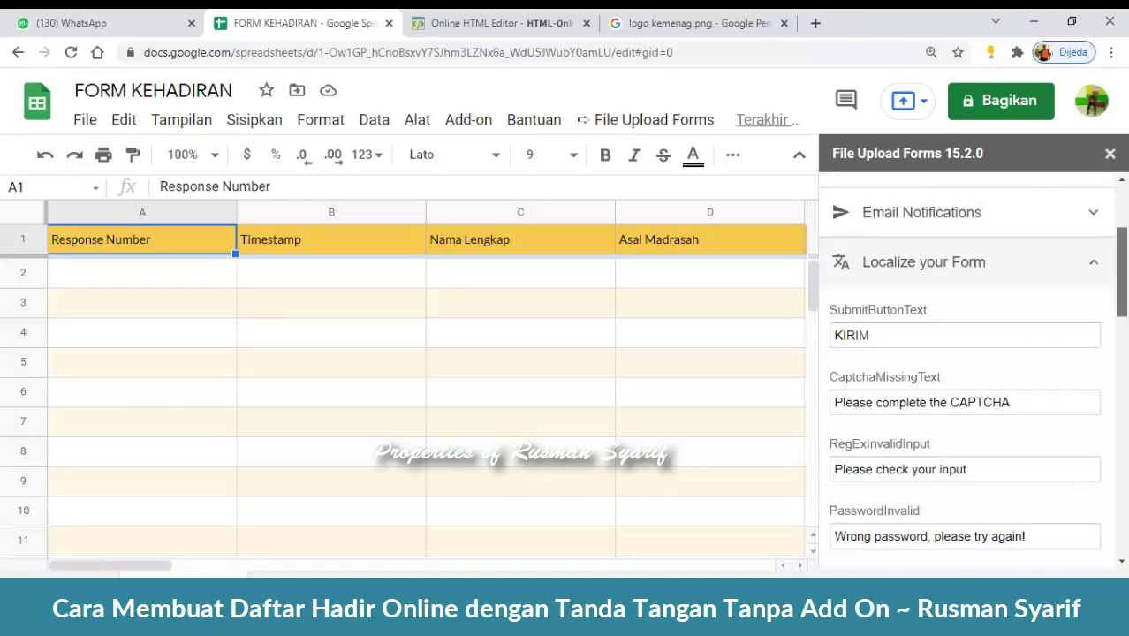
{"action": "scroll", "coordinate": [972, 371], "scroll_direction": "down", "scroll_amount": 1}
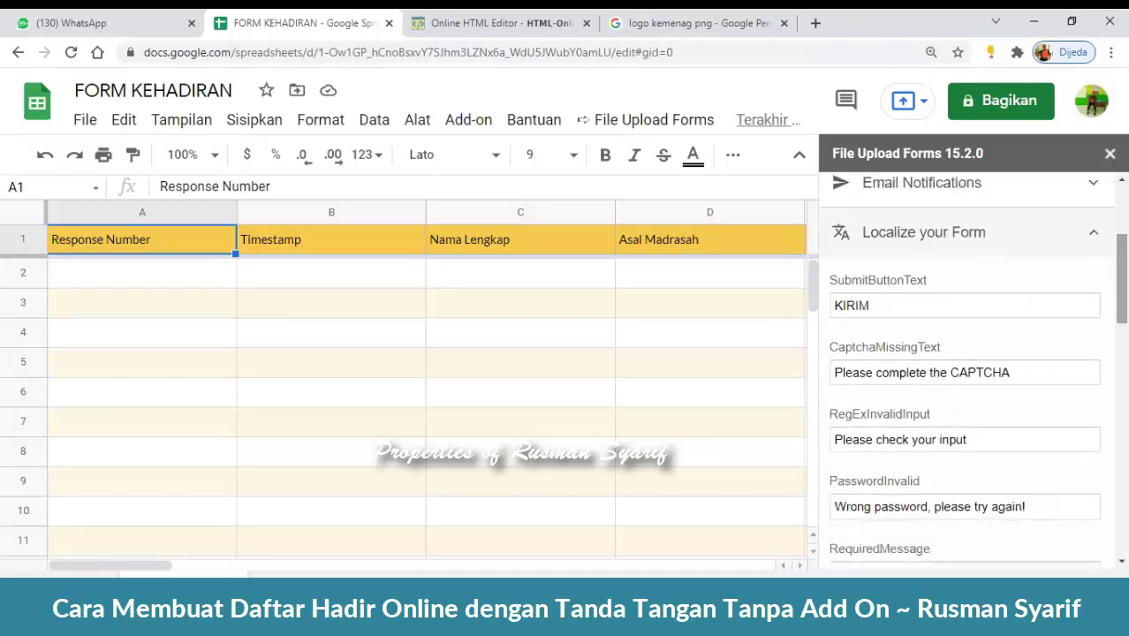
{"action": "scroll", "coordinate": [884, 371], "scroll_direction": "down", "scroll_amount": 3}
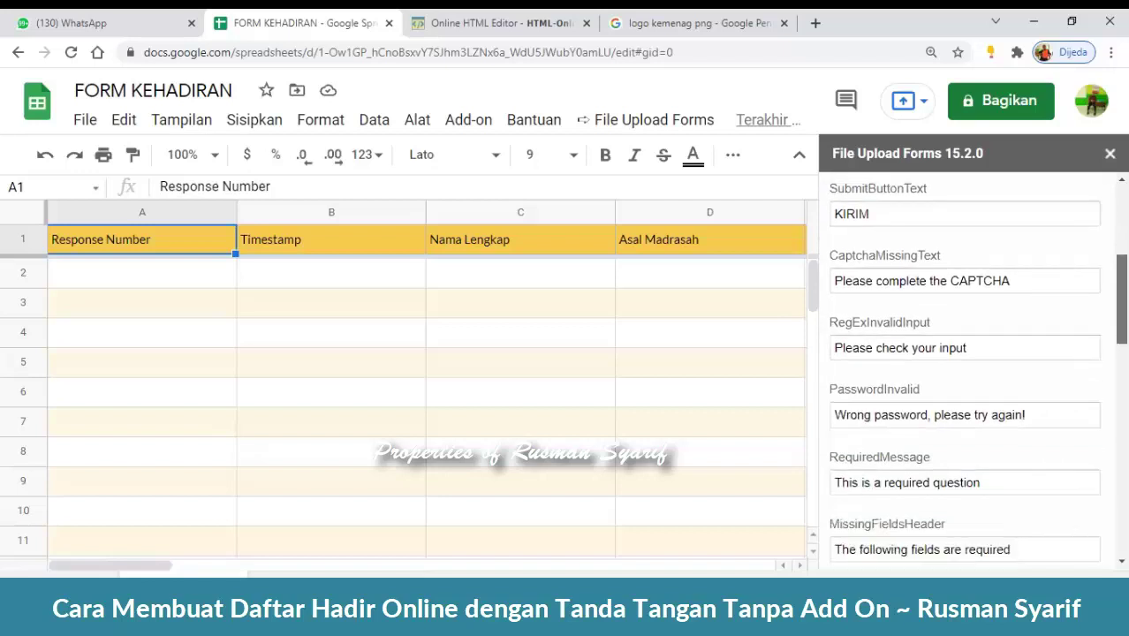
{"action": "scroll", "coordinate": [884, 371], "scroll_direction": "up", "scroll_amount": 4}
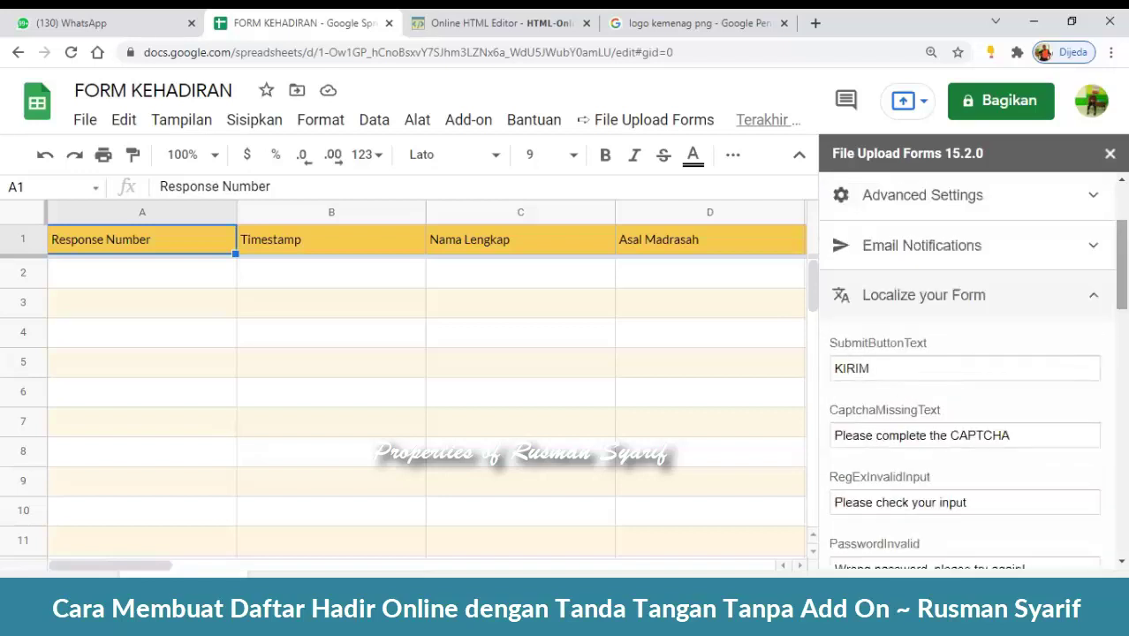
{"action": "scroll", "coordinate": [859, 369], "scroll_direction": "down", "scroll_amount": 1}
{"action": "scroll", "coordinate": [971, 371], "scroll_direction": "down", "scroll_amount": 4}
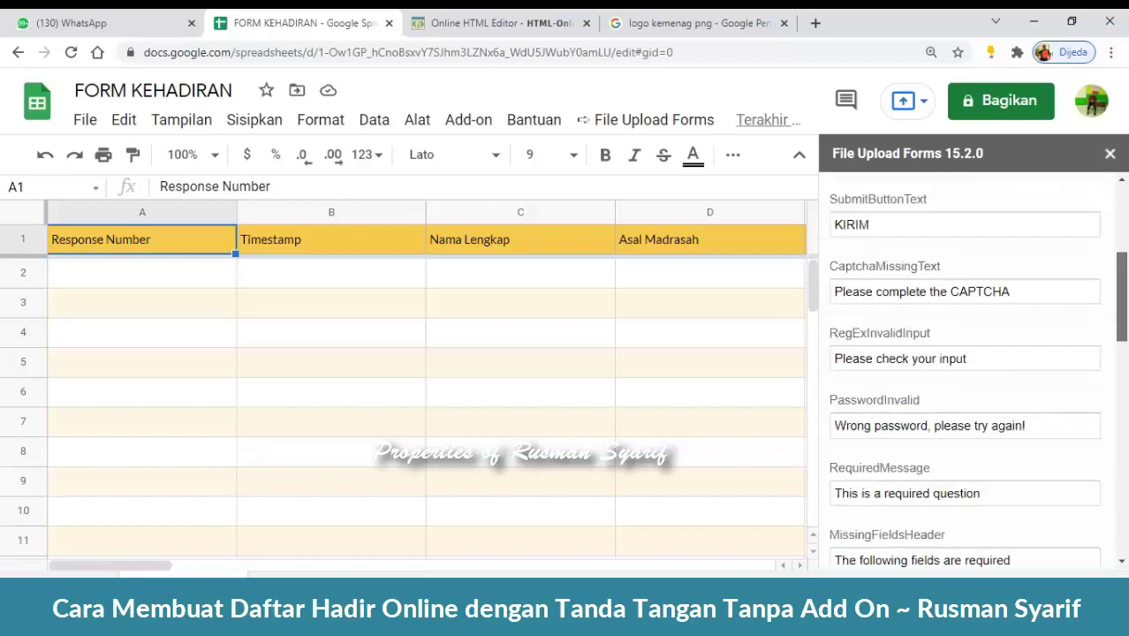
{"action": "scroll", "coordinate": [971, 371], "scroll_direction": "down", "scroll_amount": 7}
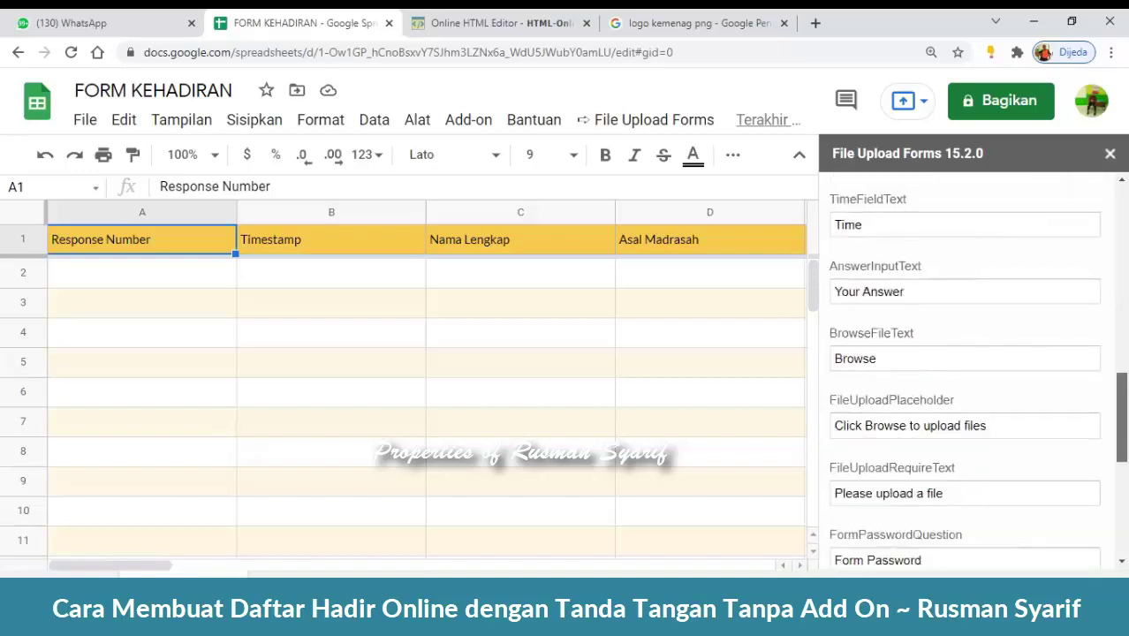
{"action": "scroll", "coordinate": [972, 371], "scroll_direction": "down", "scroll_amount": 1}
{"action": "scroll", "coordinate": [972, 371], "scroll_direction": "up", "scroll_amount": 1}
{"action": "scroll", "coordinate": [972, 371], "scroll_direction": "down", "scroll_amount": 2}
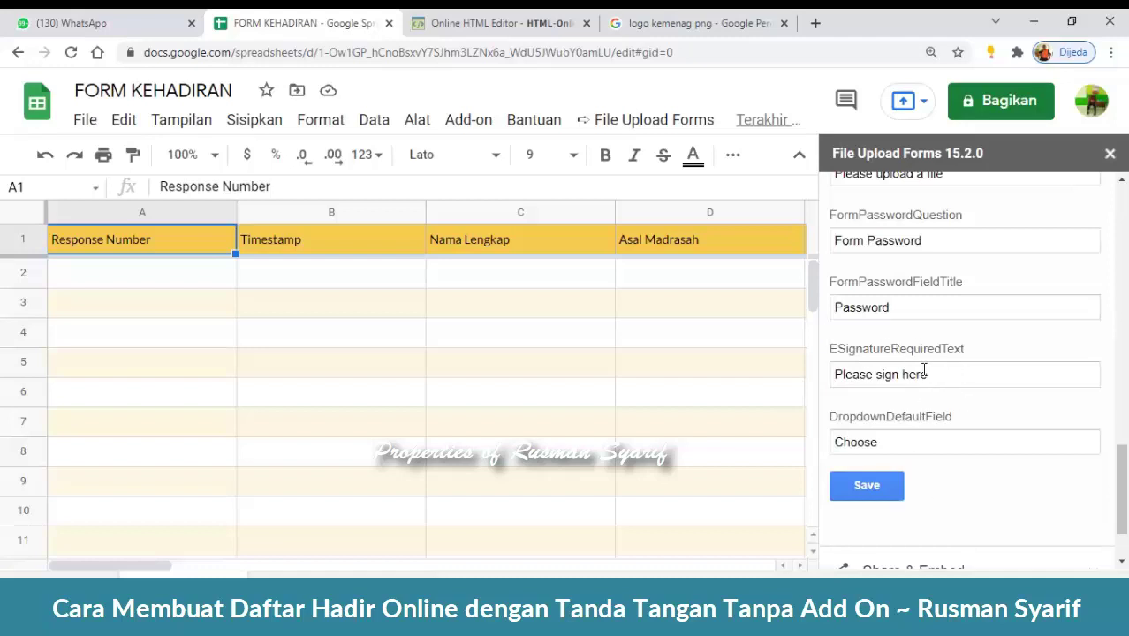
{"action": "left_click", "coordinate": [872, 492]}
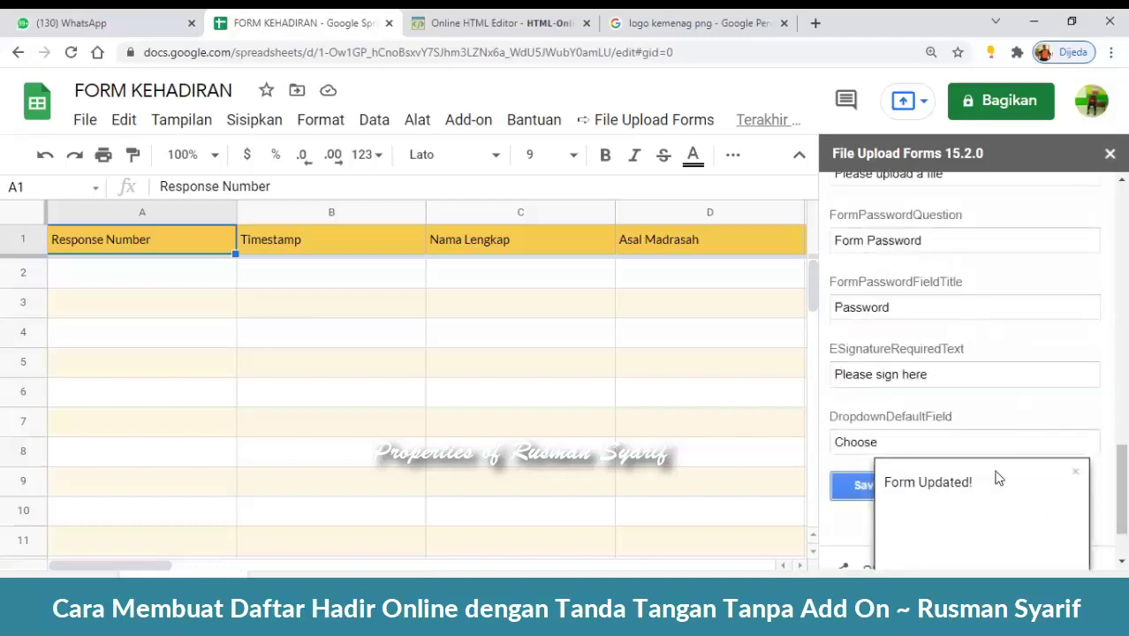
{"action": "scroll", "coordinate": [972, 371], "scroll_direction": "up", "scroll_amount": 7}
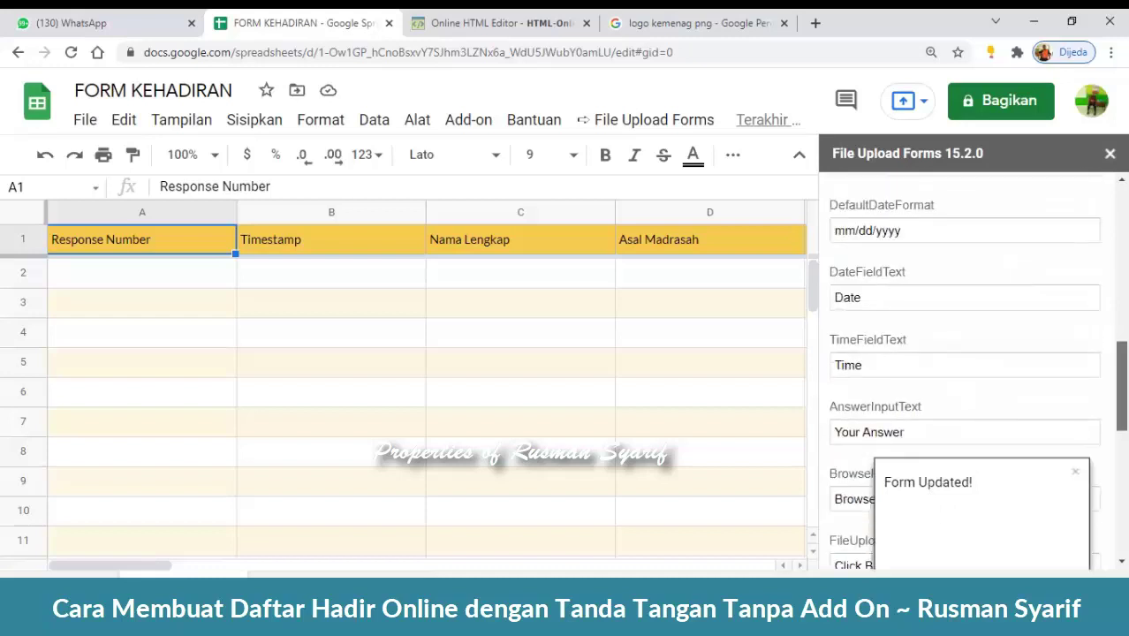
{"action": "scroll", "coordinate": [1087, 296], "scroll_direction": "up", "scroll_amount": 5}
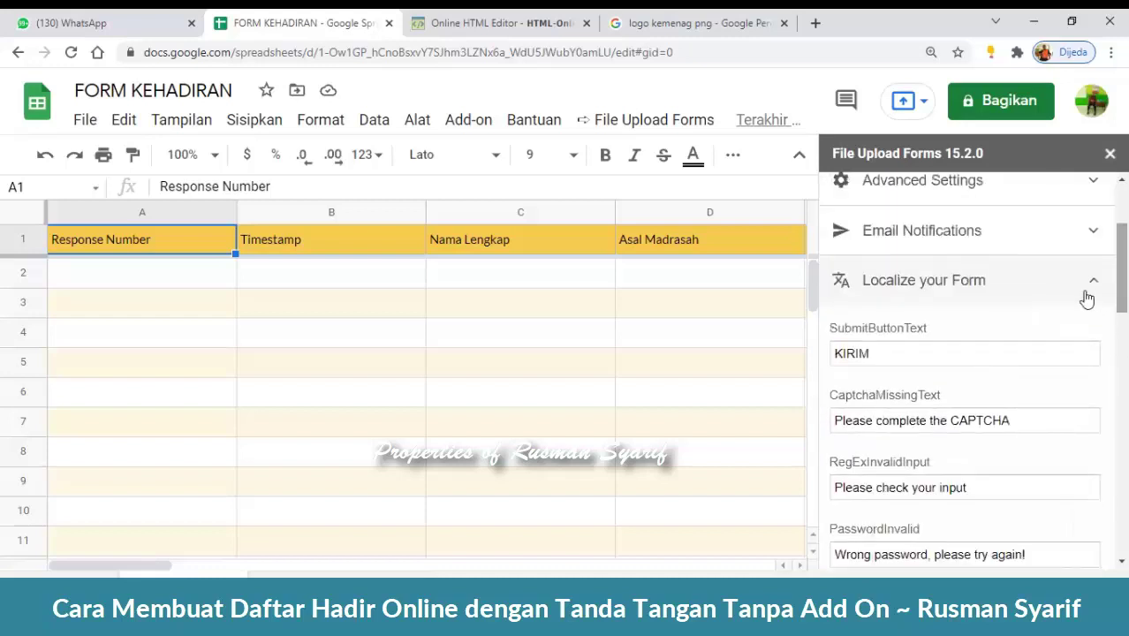
- Collapse the localization settings and open the spreadsheet's script editor from Alat > Editor skrip
{"action": "left_click", "coordinate": [1093, 280]}
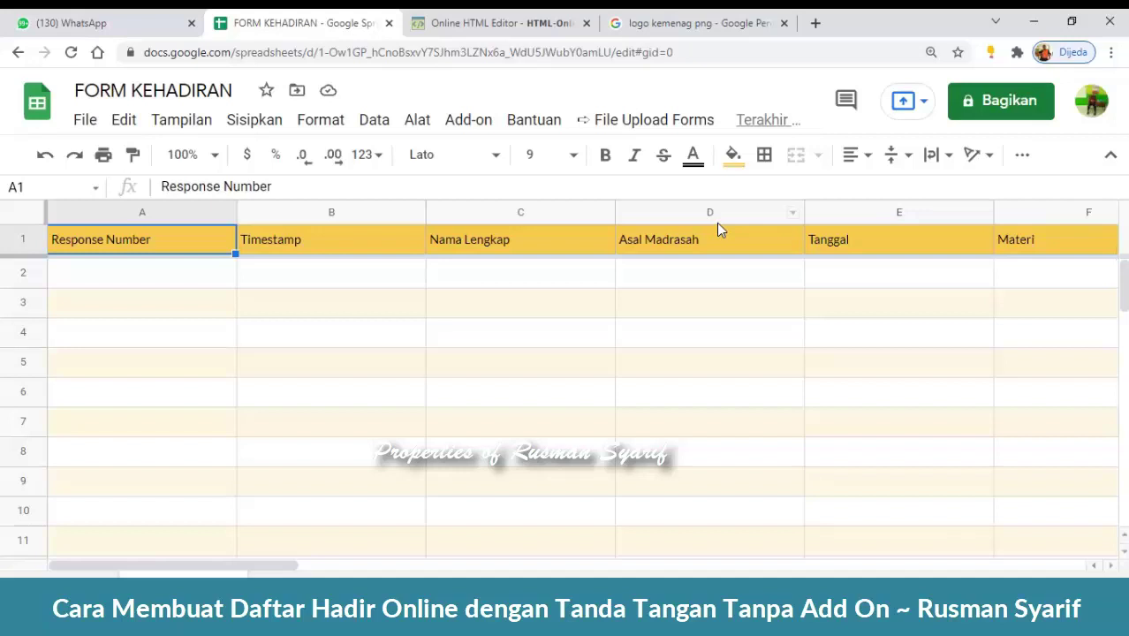
{"action": "left_click", "coordinate": [418, 124]}
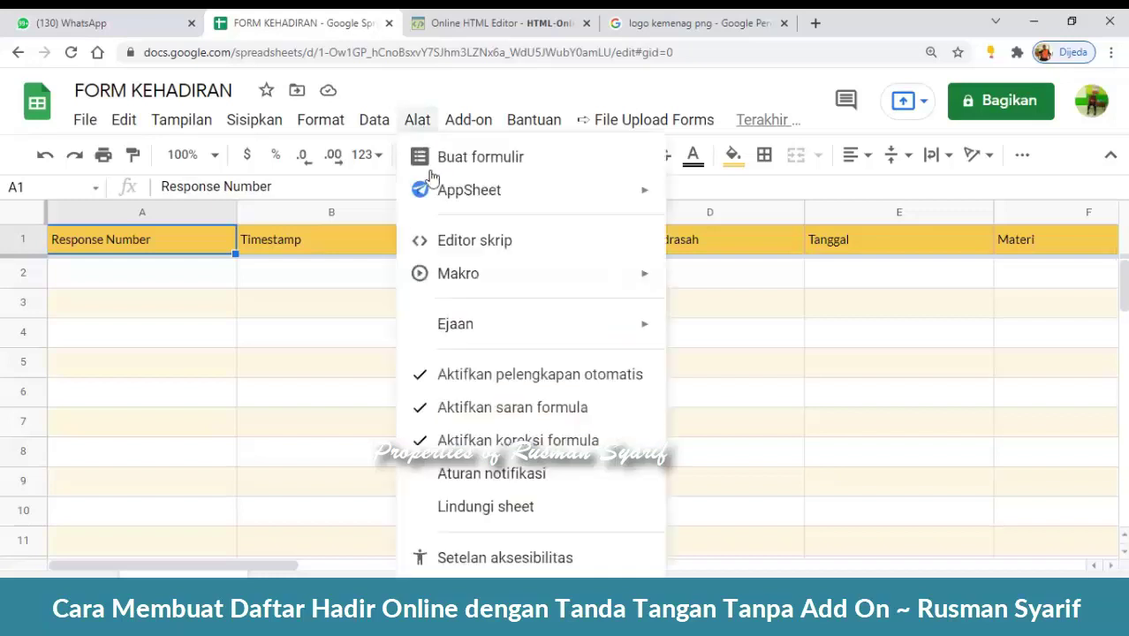
{"action": "left_click", "coordinate": [531, 254]}
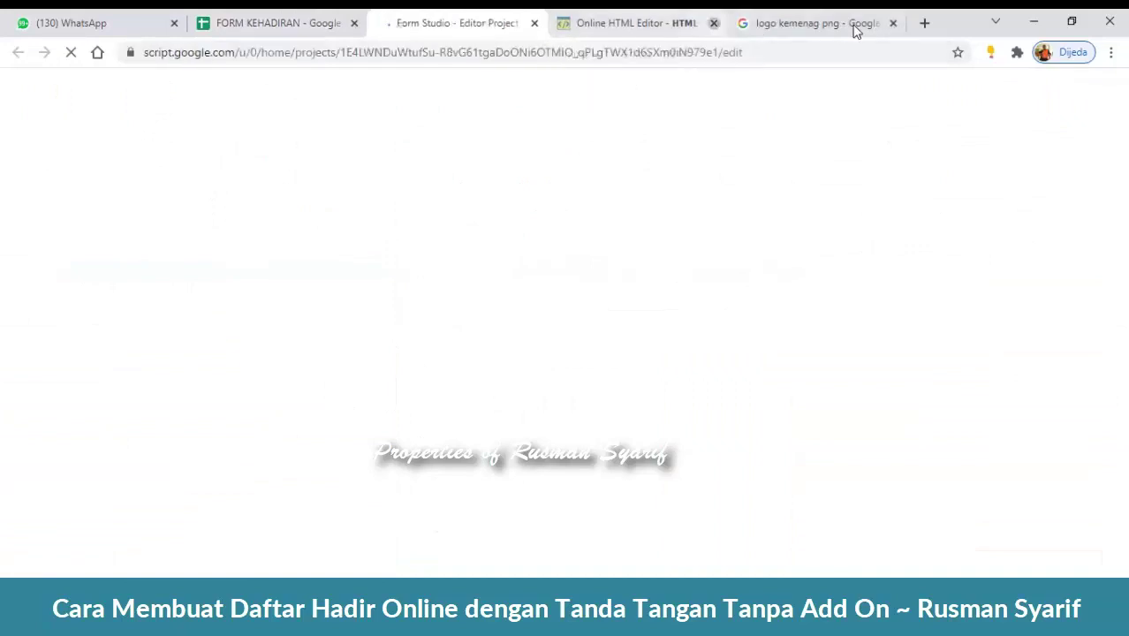
- Close the Online HTML Editor and logo search tabs, then show the Form Studio deployment options
{"action": "left_click", "coordinate": [715, 24]}
{"action": "left_click", "coordinate": [785, 23]}
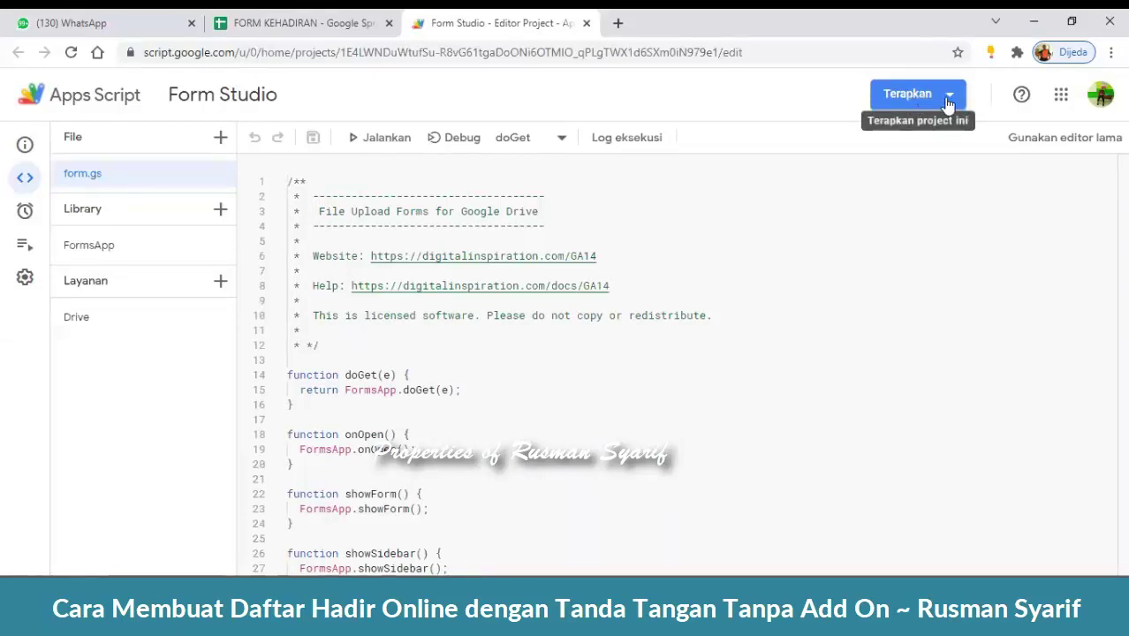
{"action": "left_click", "coordinate": [949, 96]}
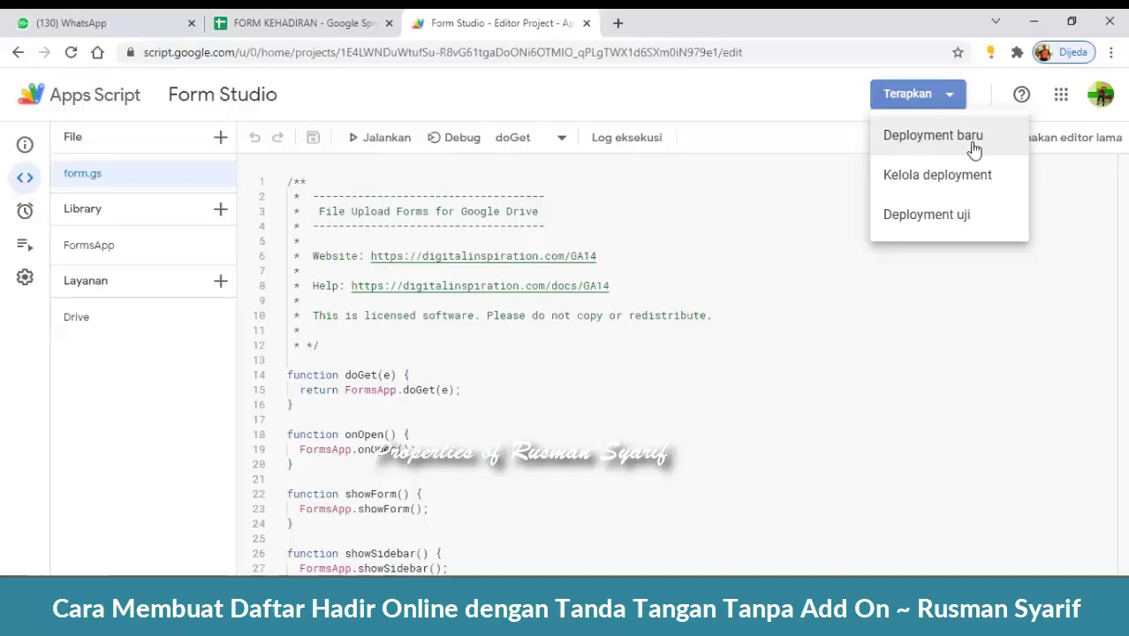
- Create a new web app deployment described 'Form Kehadiran' with access kept at Siapa saja
{"action": "left_click", "coordinate": [974, 148]}
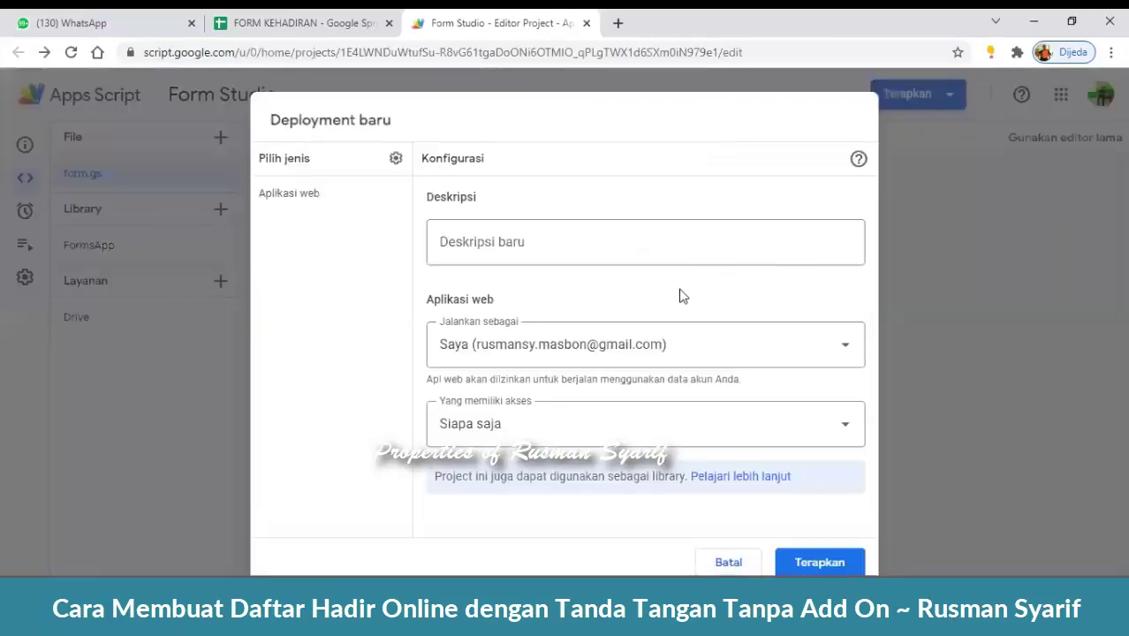
{"action": "left_click", "coordinate": [557, 248]}
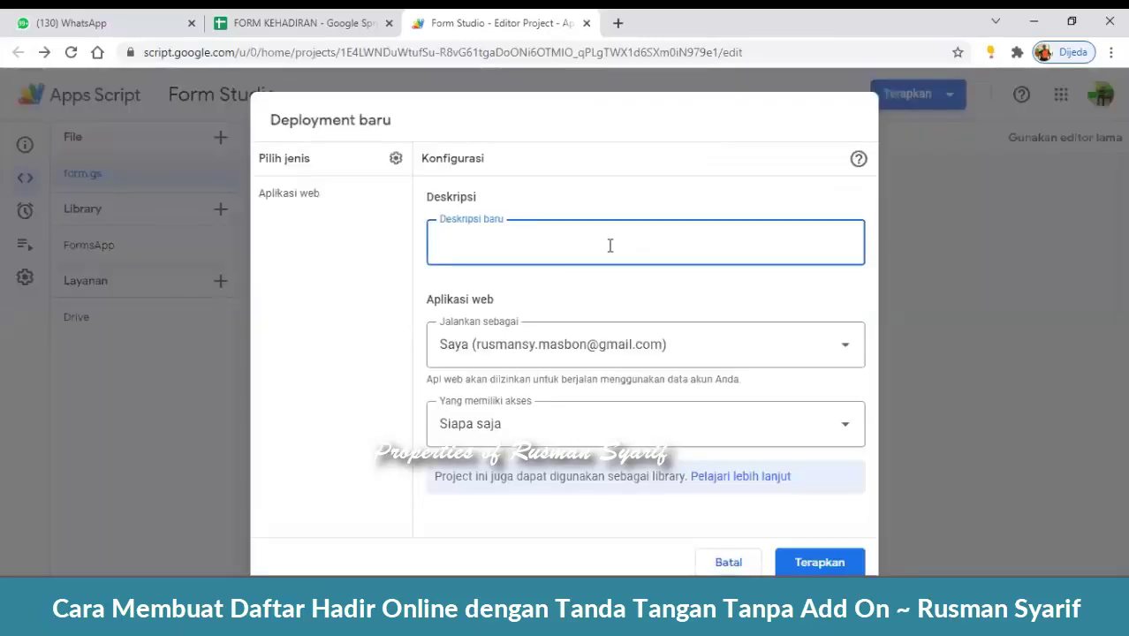
{"action": "type", "text": "Form"}
{"action": "type", "text": "Kehadiran"}
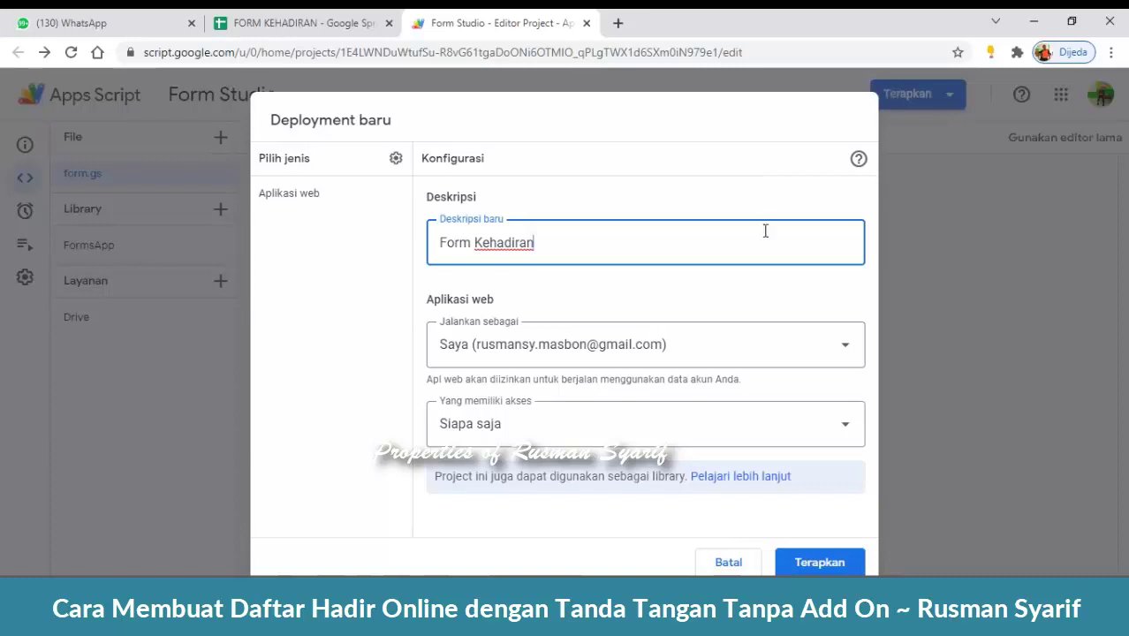
{"action": "left_click", "coordinate": [845, 431]}
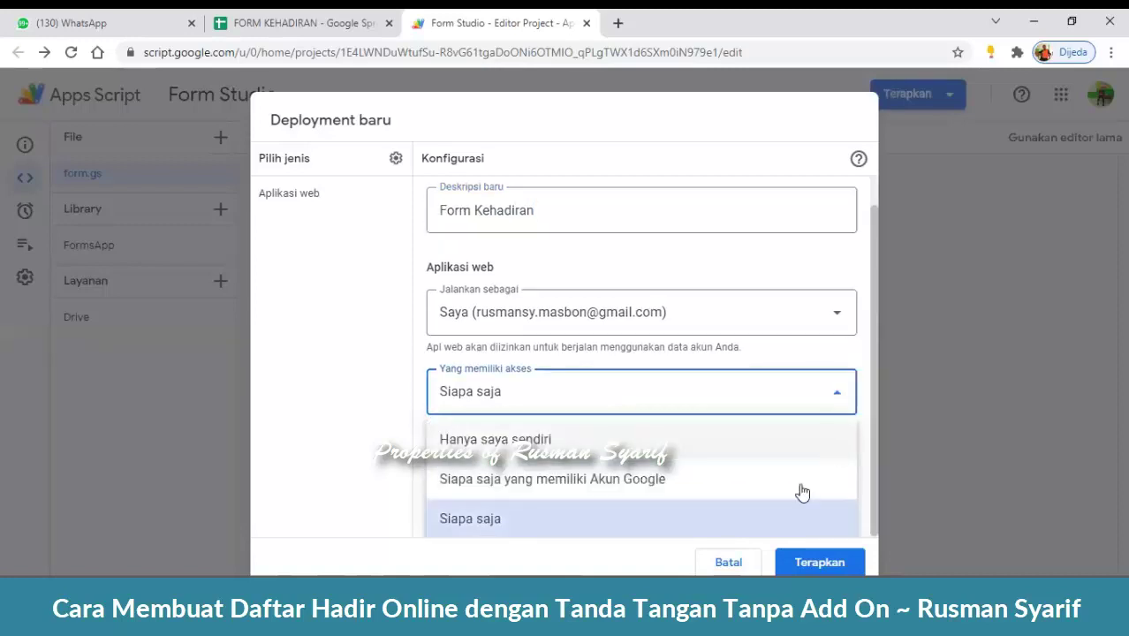
{"action": "left_click", "coordinate": [704, 530]}
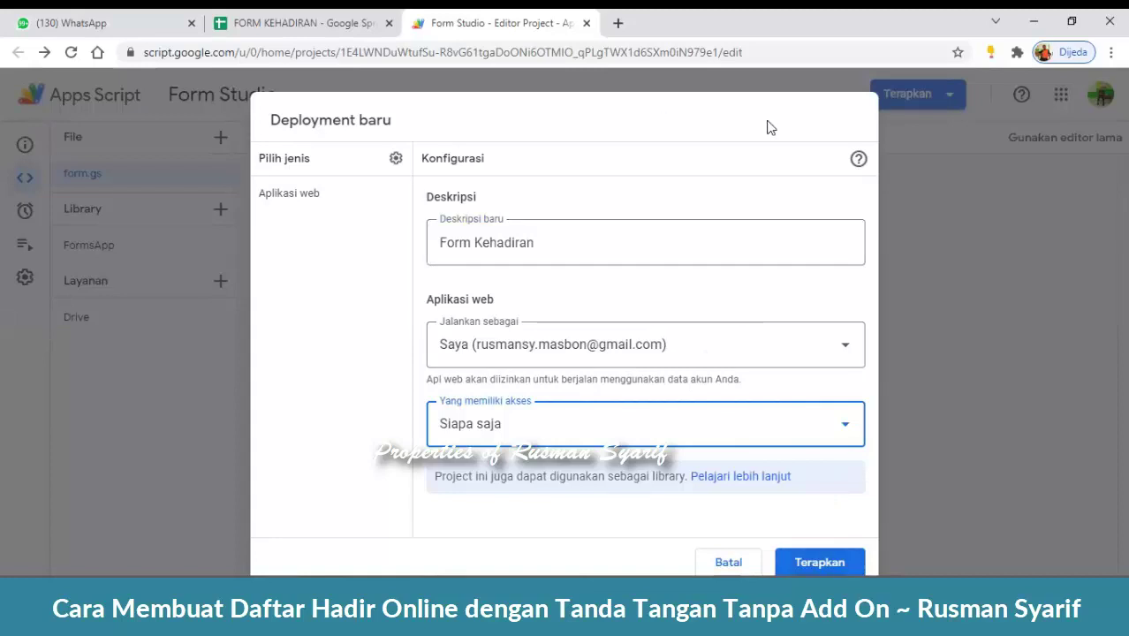
- Deploy the web app as version 1, copy its URL, and enter bit.ly in a new tab
{"action": "key", "text": "ctrl+minus"}
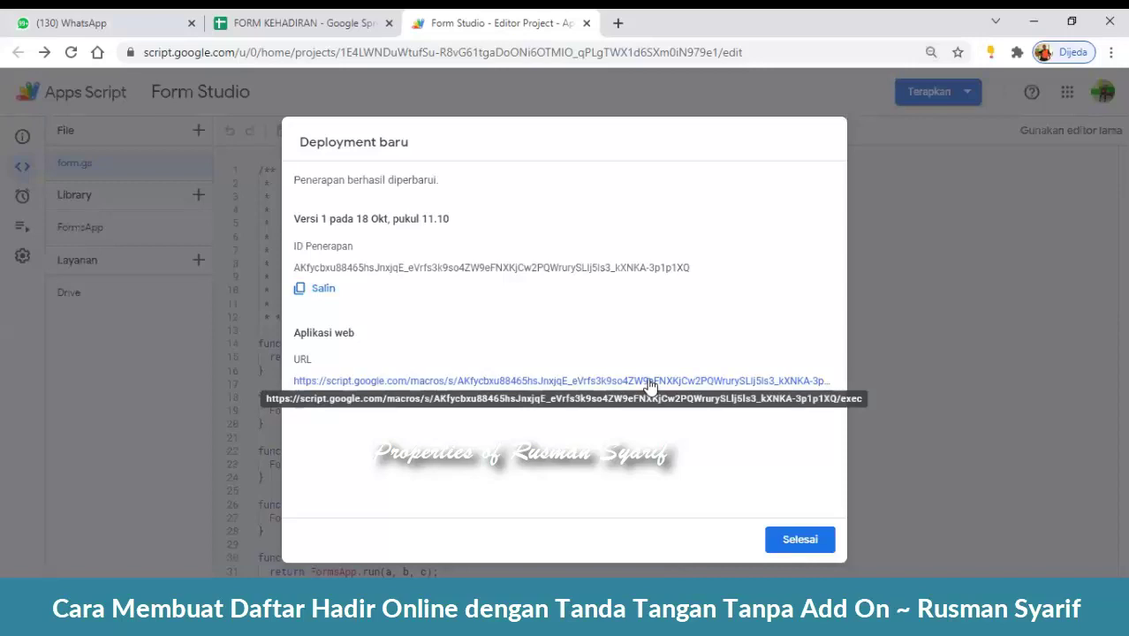
{"action": "left_click", "coordinate": [320, 404]}
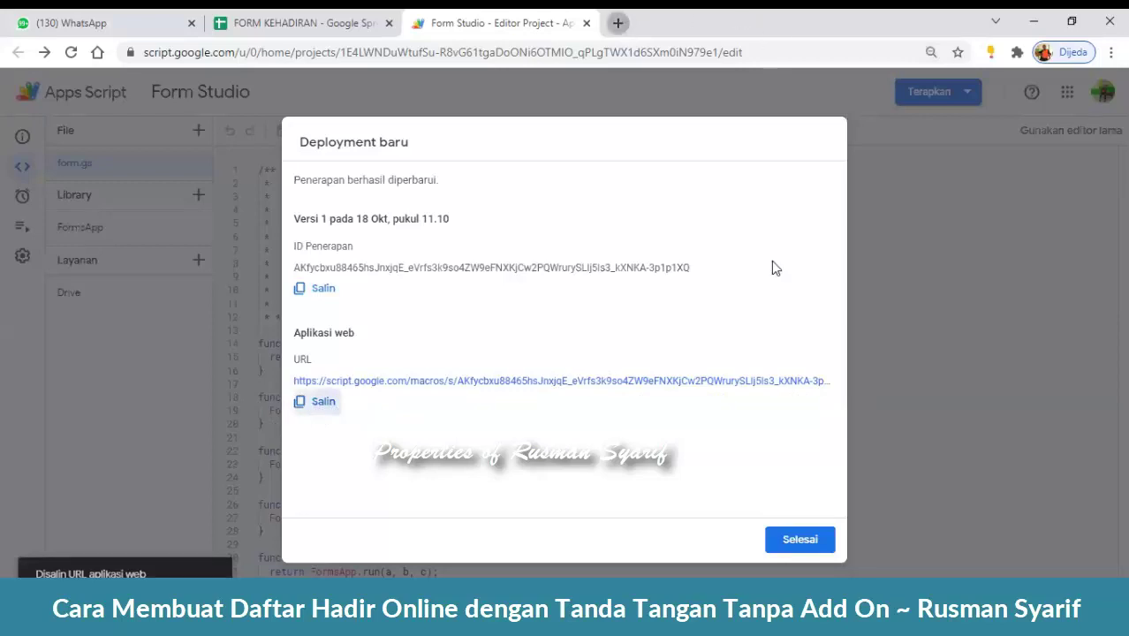
{"action": "key", "text": "ctrl+t"}
{"action": "type", "text": "bit"}
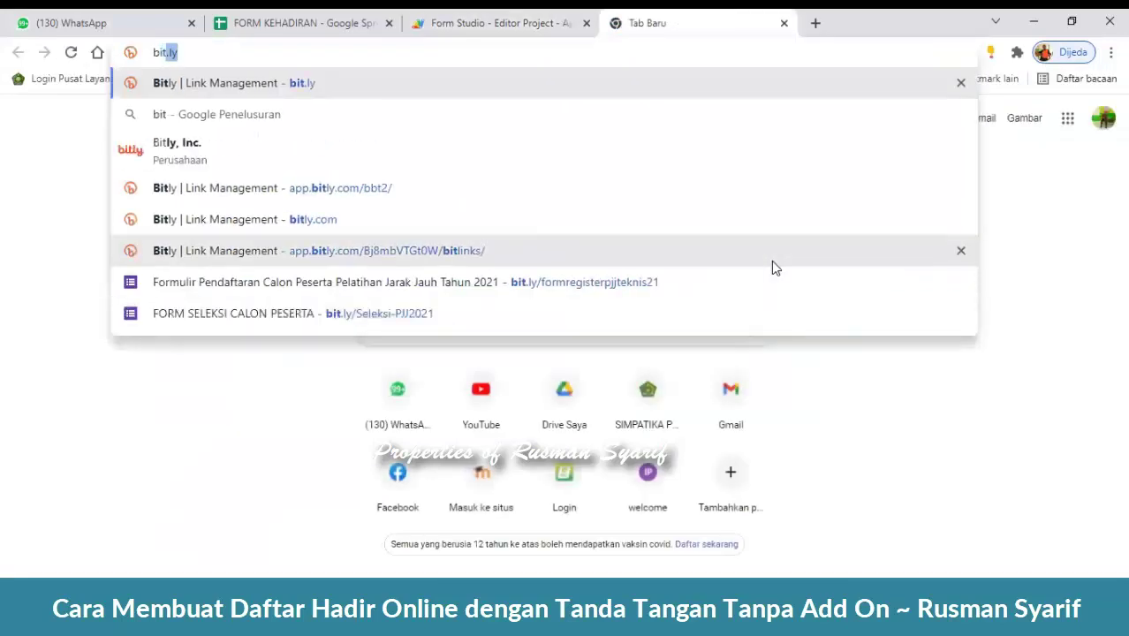
{"action": "type", "text": ".ly"}
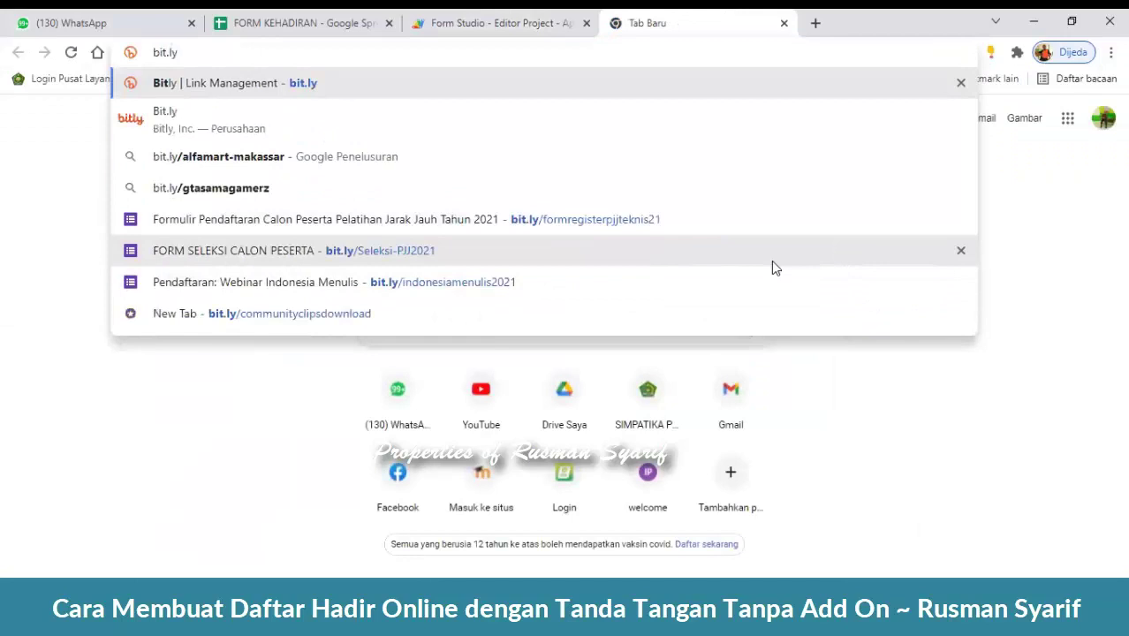
- Load the Bitly site and open its Create Link panel for a new short link
{"action": "key", "text": "Return"}
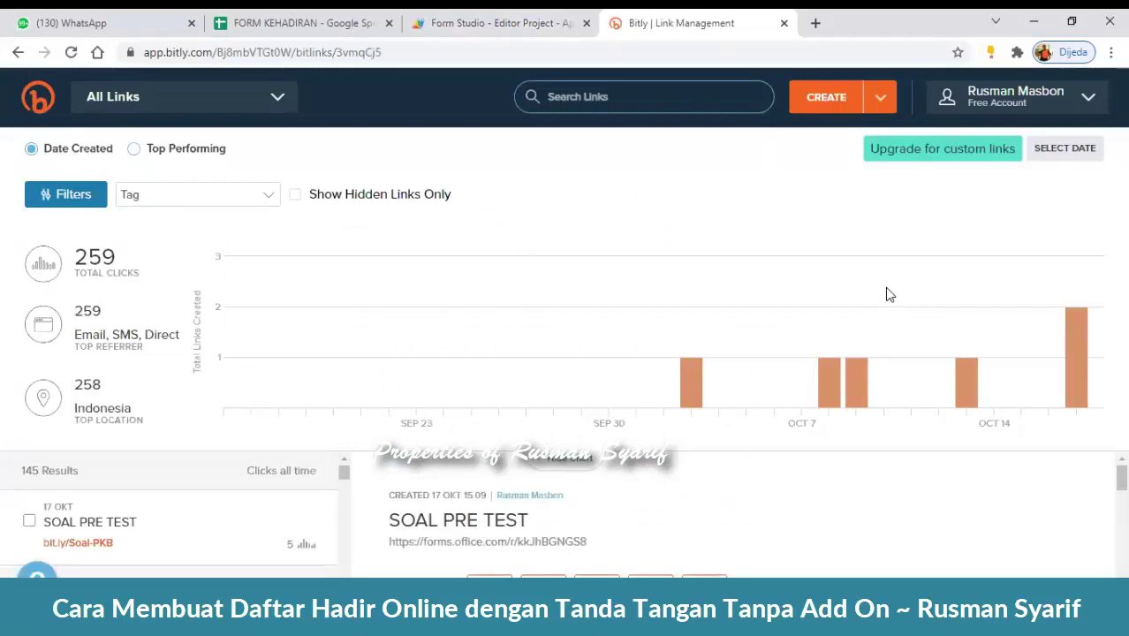
{"action": "left_click", "coordinate": [842, 99]}
{"action": "left_click", "coordinate": [1105, 96]}
{"action": "left_click", "coordinate": [831, 98]}
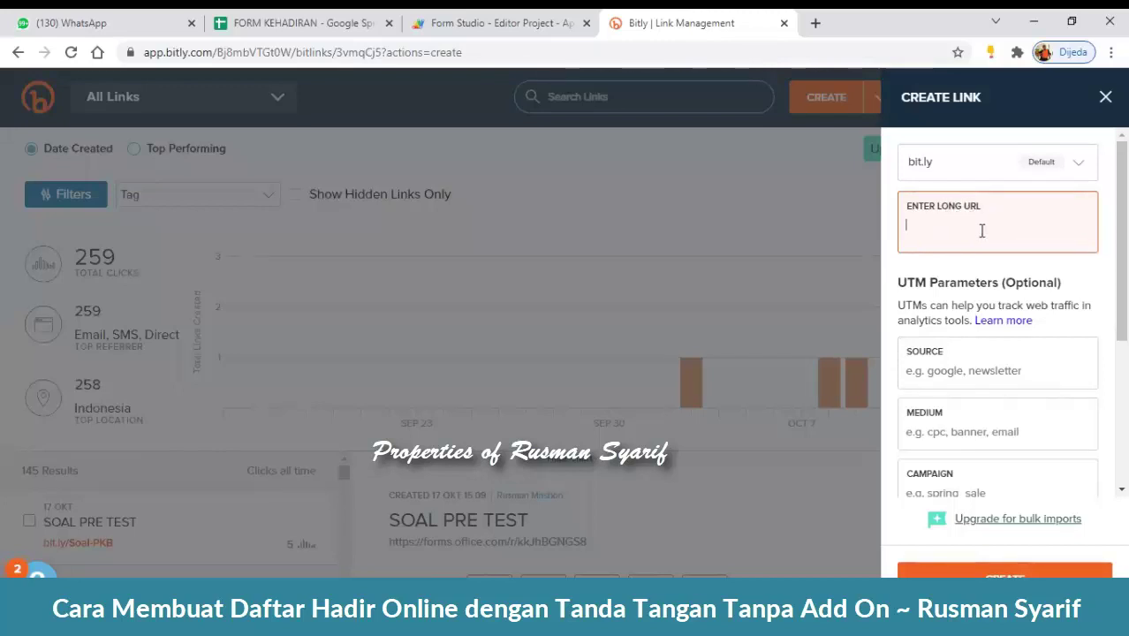
{"action": "key", "text": "ctrl+v"}
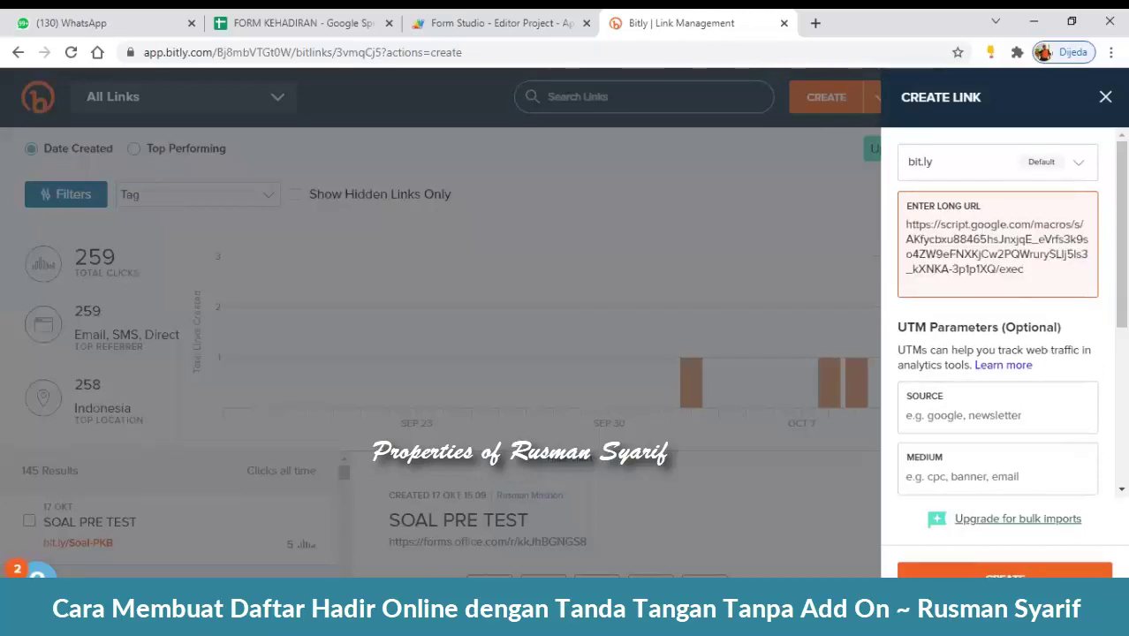
{"action": "scroll", "coordinate": [980, 230], "scroll_direction": "down", "scroll_amount": 2}
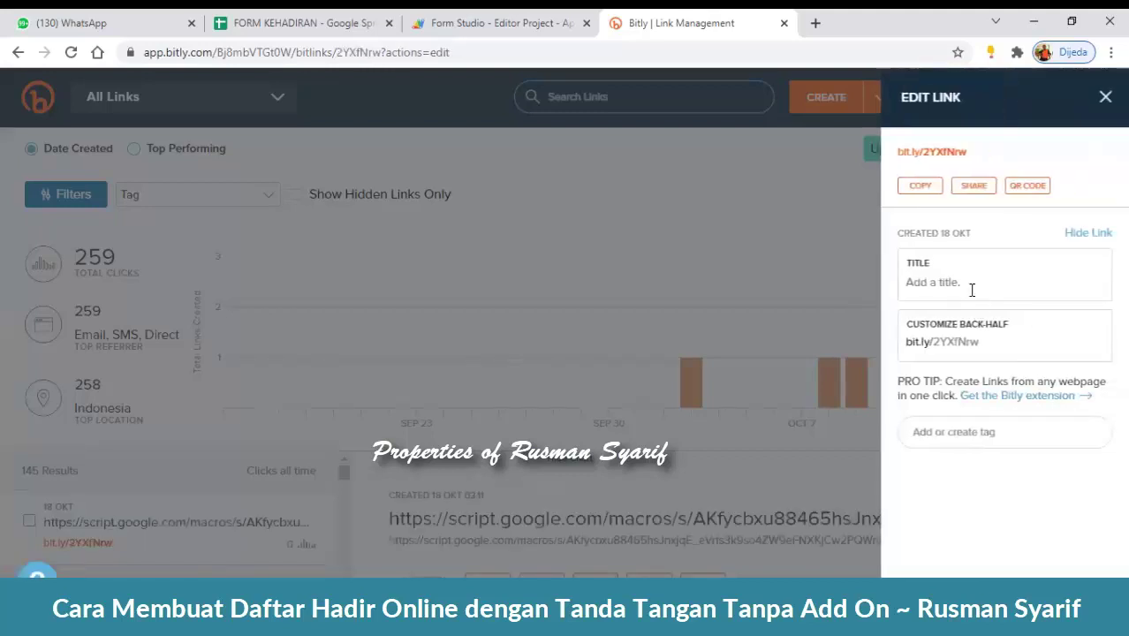
{"action": "left_click", "coordinate": [972, 290]}
- Title the short link 'DAFTAR HADIR PKB KAB. PANGKE'
{"action": "type", "text": "F"}
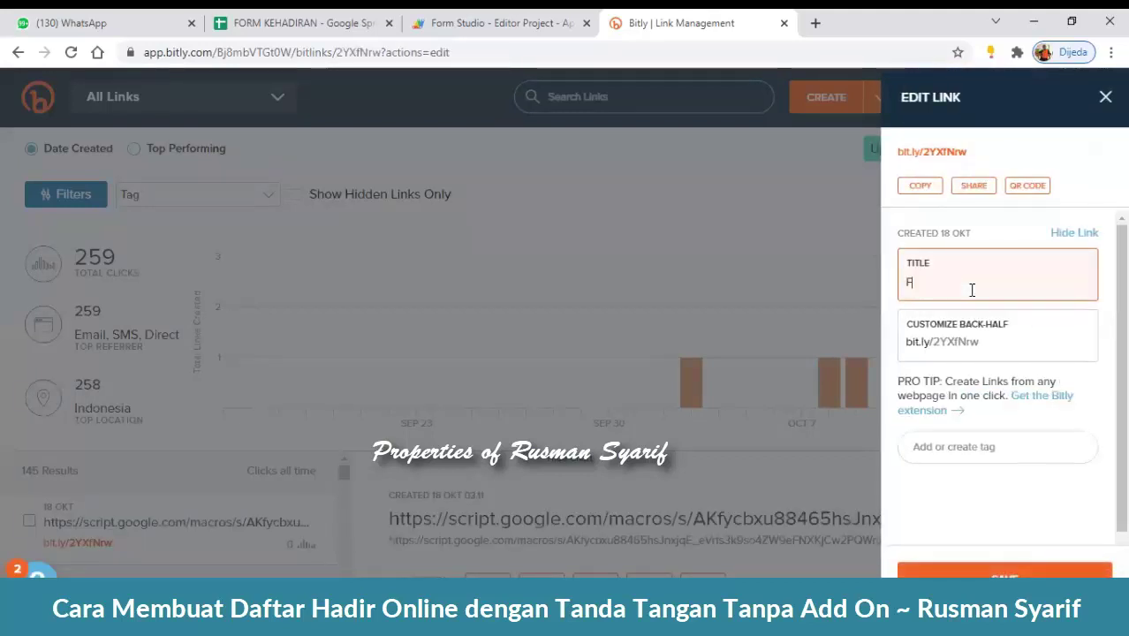
{"action": "type", "text": "ORM KA"}
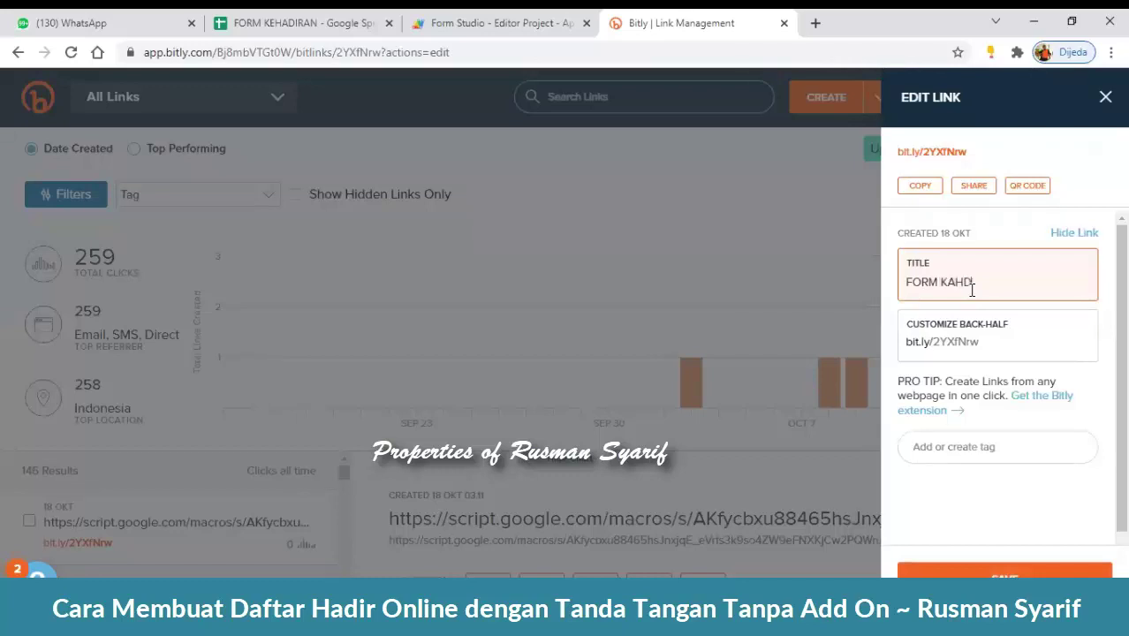
{"action": "type", "text": "HD"}
{"action": "key", "text": "BackSpace"}
{"action": "key", "text": "BackSpace"}
{"action": "key", "text": "BackSpace"}
{"action": "key", "text": "BackSpace"}
{"action": "key", "text": "BackSpace"}
{"action": "key", "text": "BackSpace"}
{"action": "type", "text": "DAFTAR HADIR PKB"}
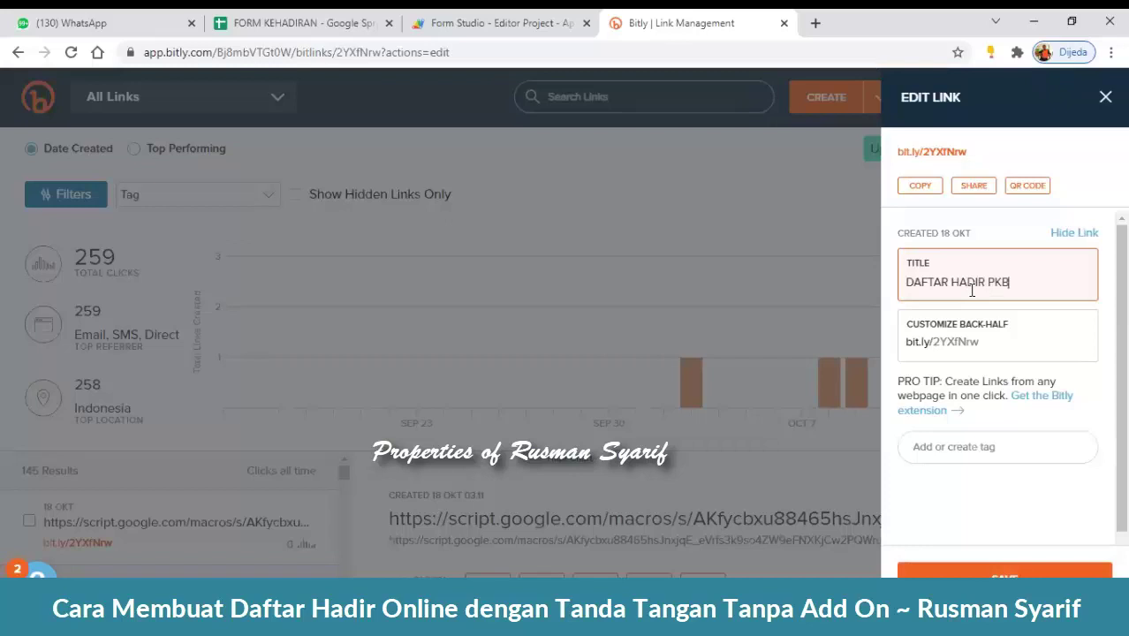
{"action": "type", "text": " KAB. PA"}
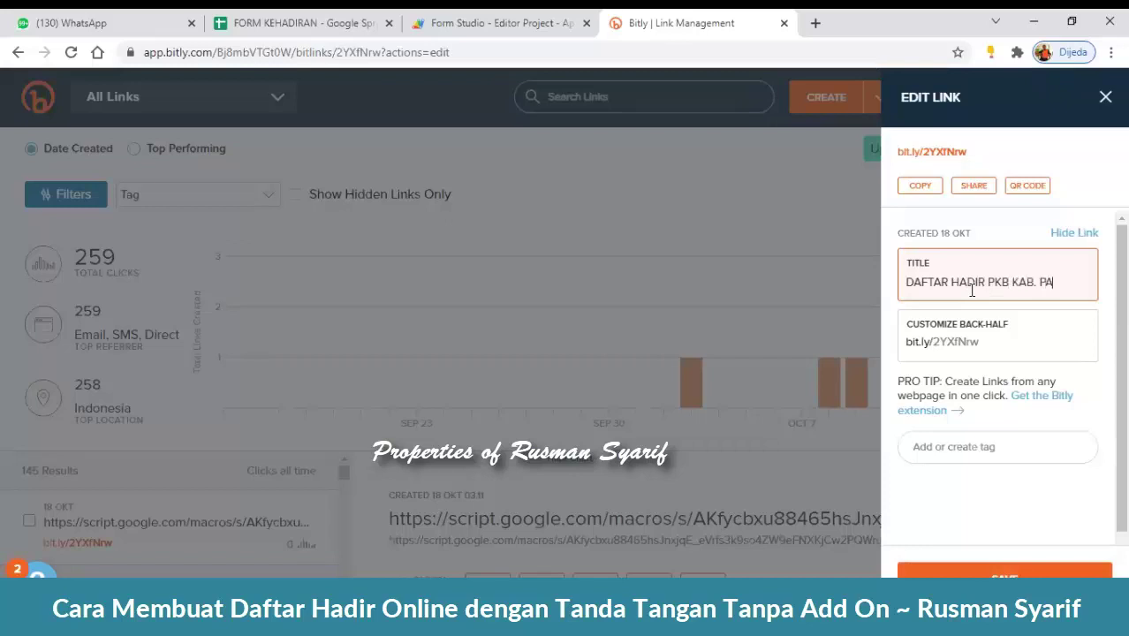
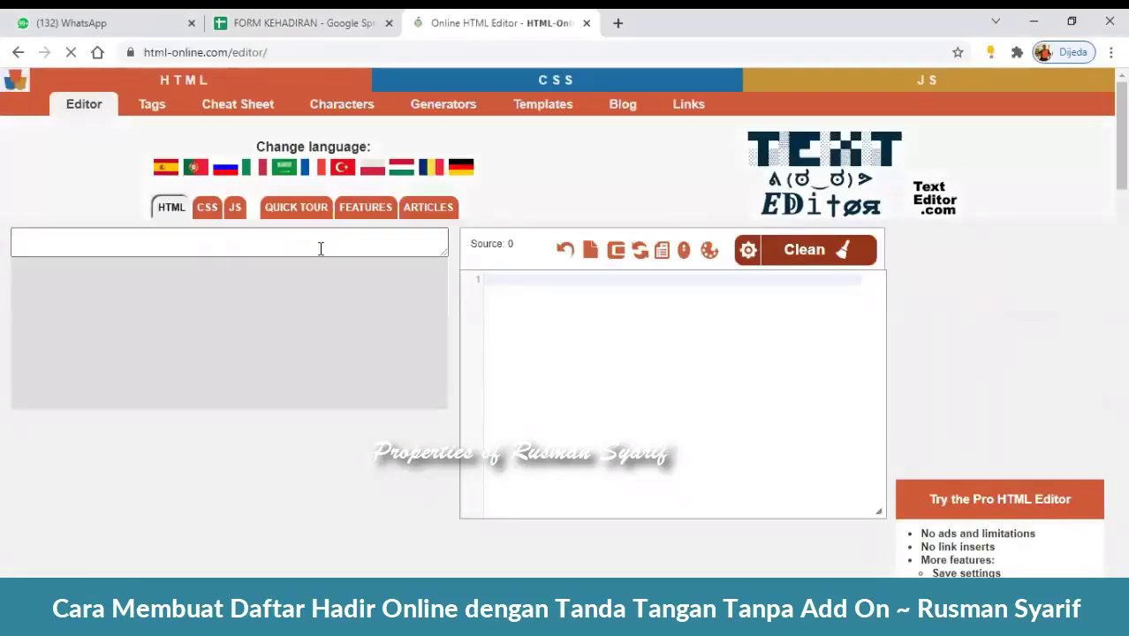
- Type the two title lines DAFTAR HADIR PKB GURU and KABUPATEN PANGKEP
{"action": "left_click", "coordinate": [322, 246]}
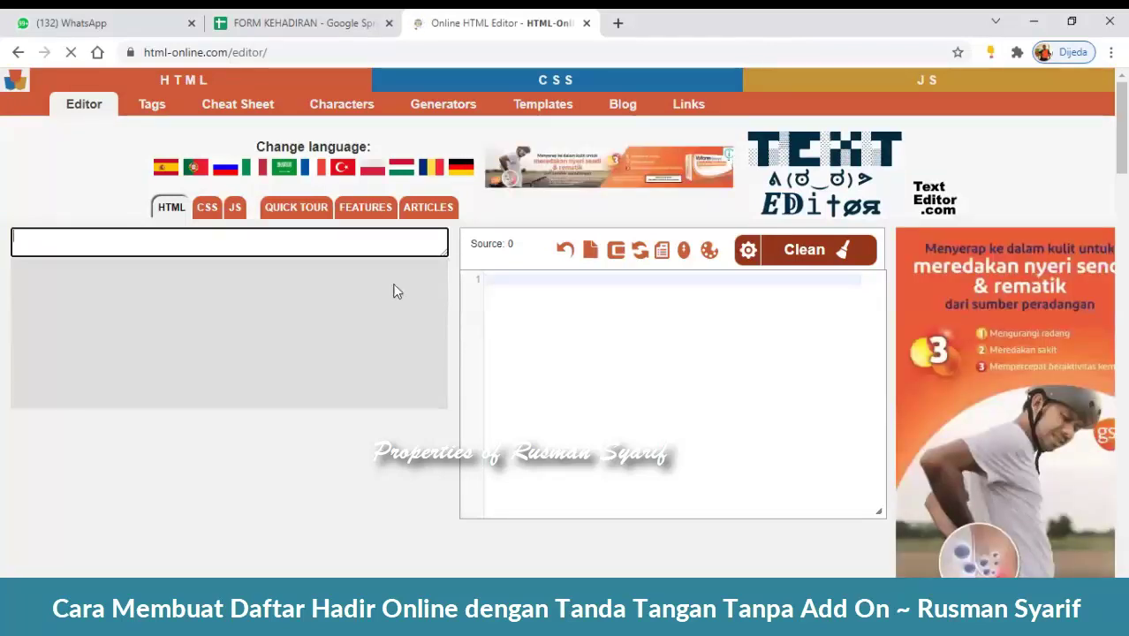
{"action": "left_click", "coordinate": [284, 351]}
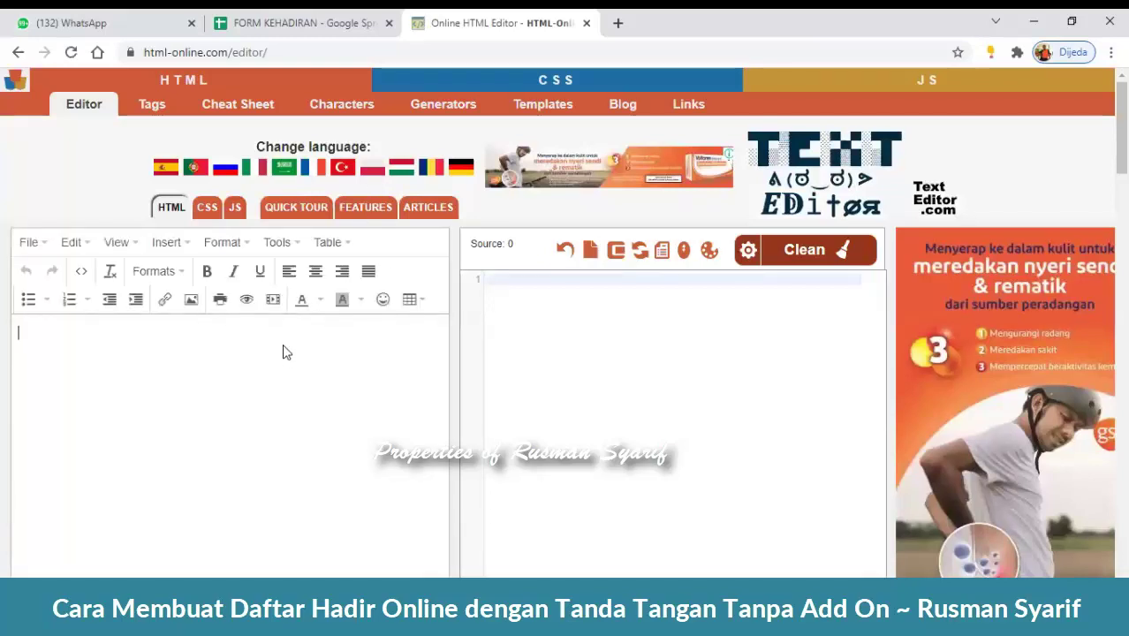
{"action": "type", "text": "DAFTAR "}
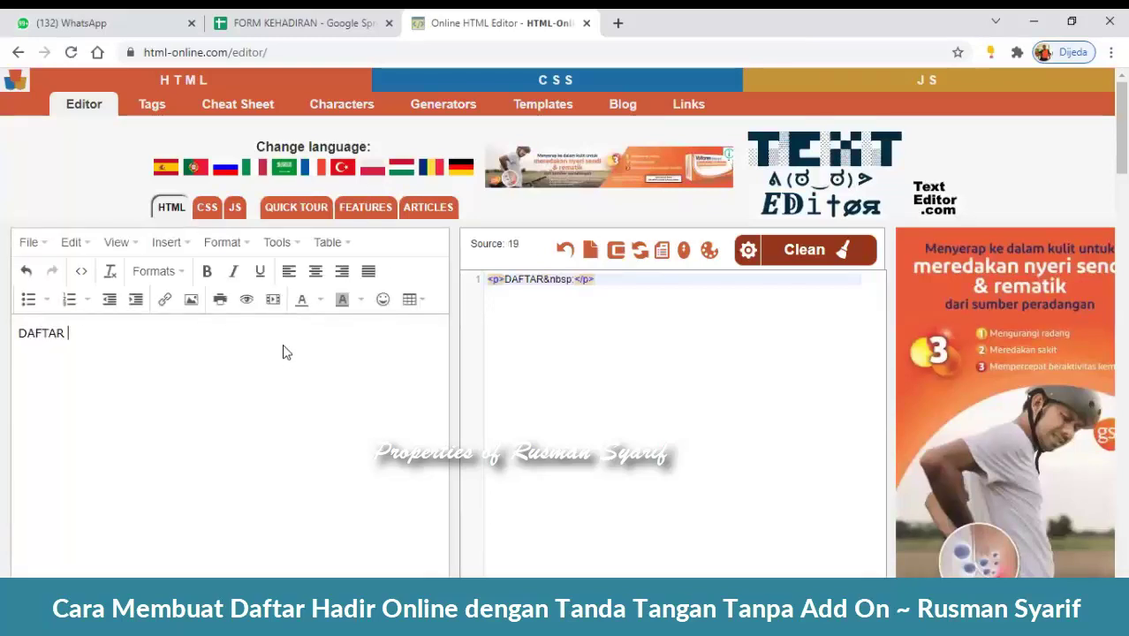
{"action": "type", "text": "HADIR PK"}
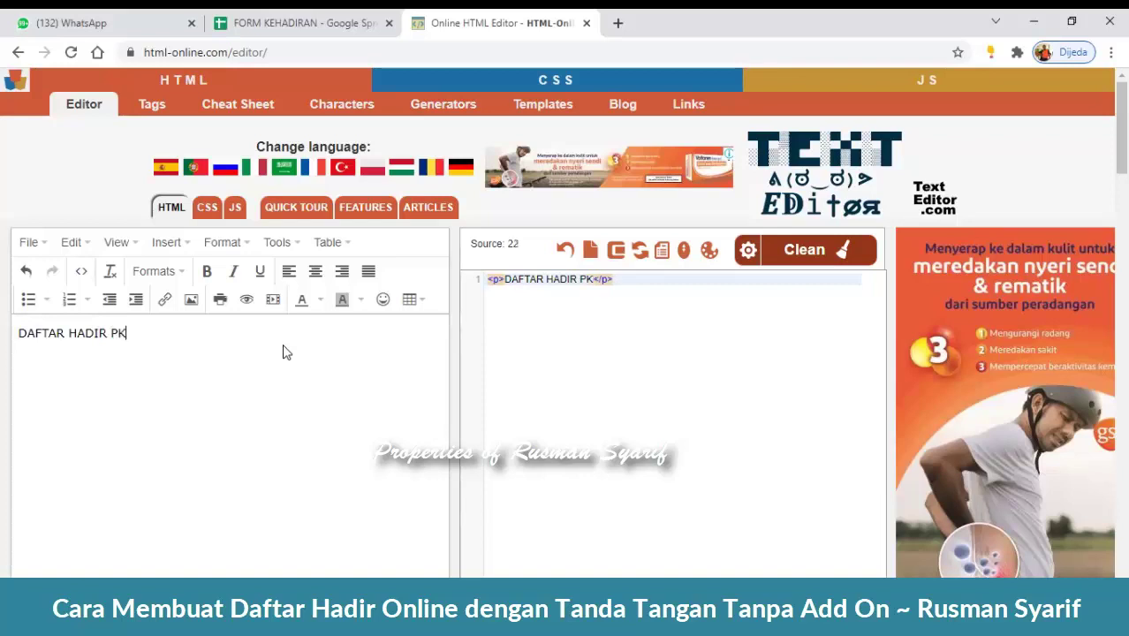
{"action": "type", "text": "B GURU"}
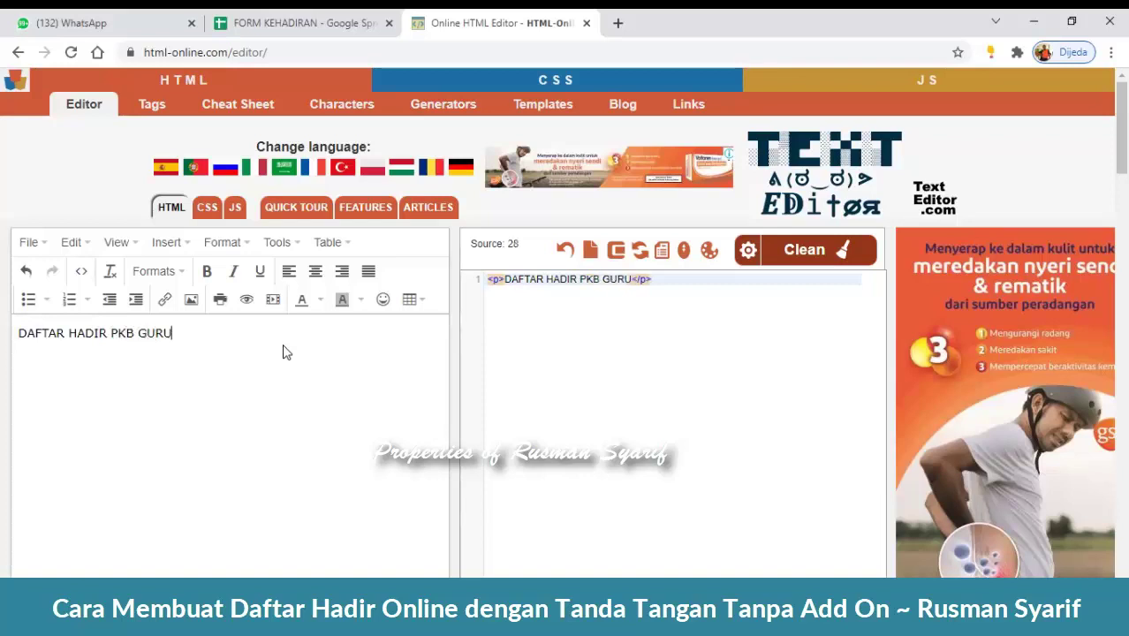
{"action": "key", "text": "Return"}
{"action": "type", "text": "KABUPATE"}
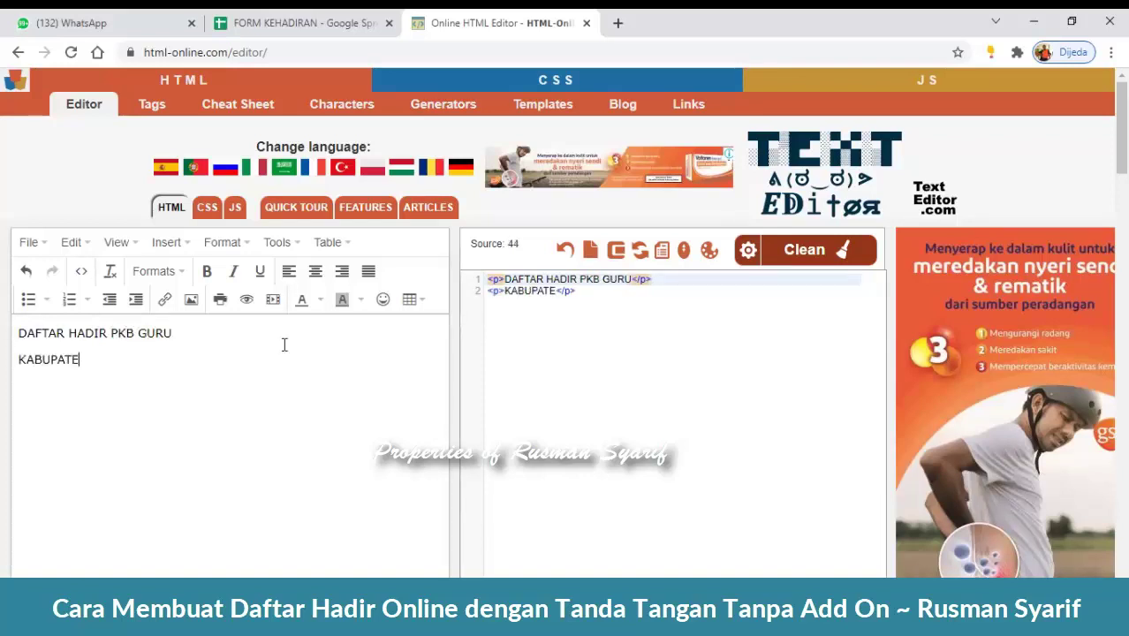
{"action": "type", "text": "N PANGKEP"}
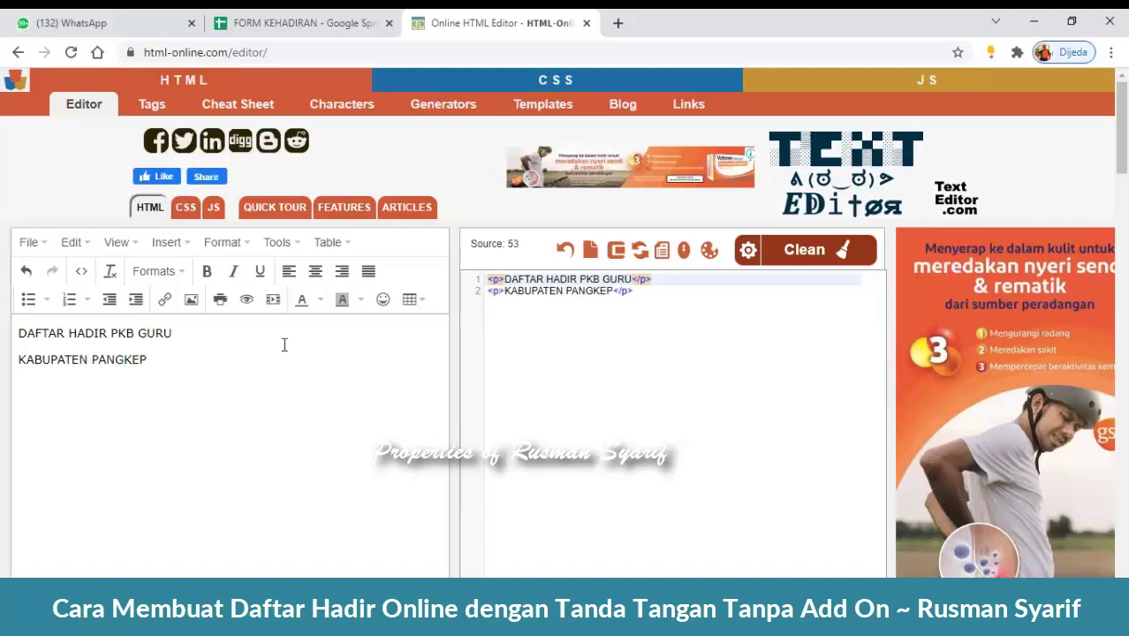
- Make both title lines centred, bold Heading 4
{"action": "key", "text": "ctrl+a"}
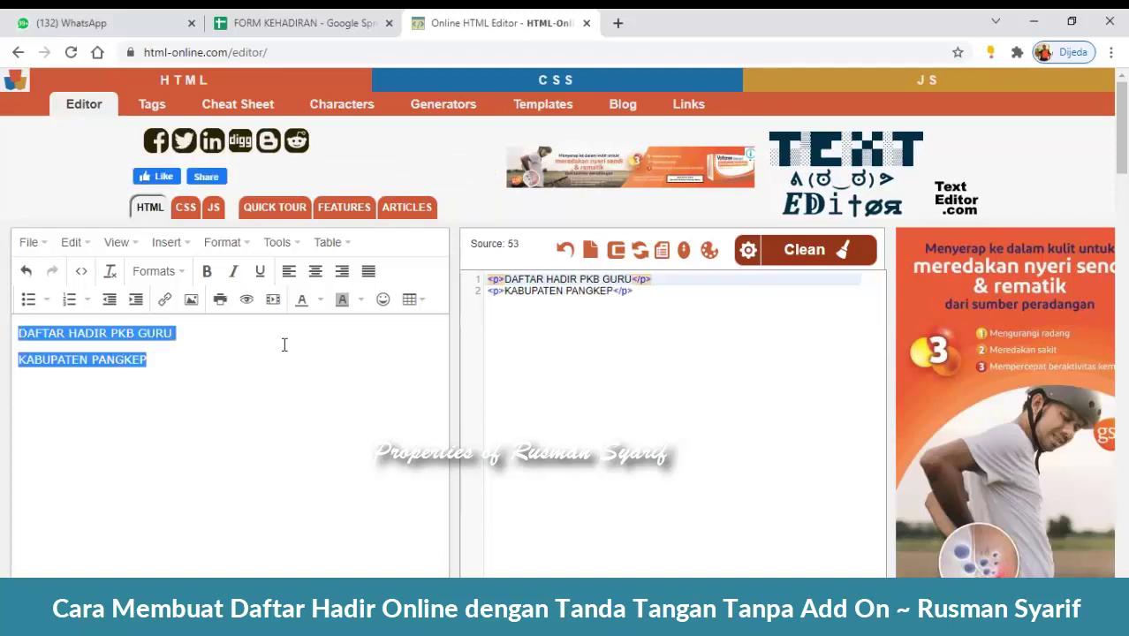
{"action": "left_click", "coordinate": [315, 271]}
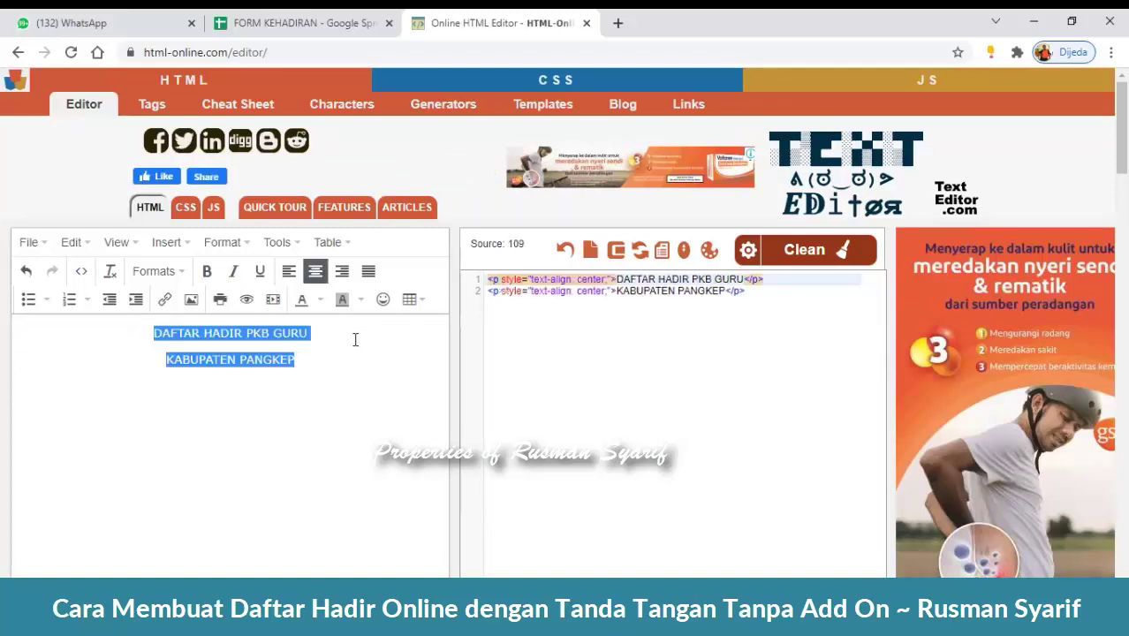
{"action": "left_click", "coordinate": [207, 271]}
{"action": "left_click", "coordinate": [181, 273]}
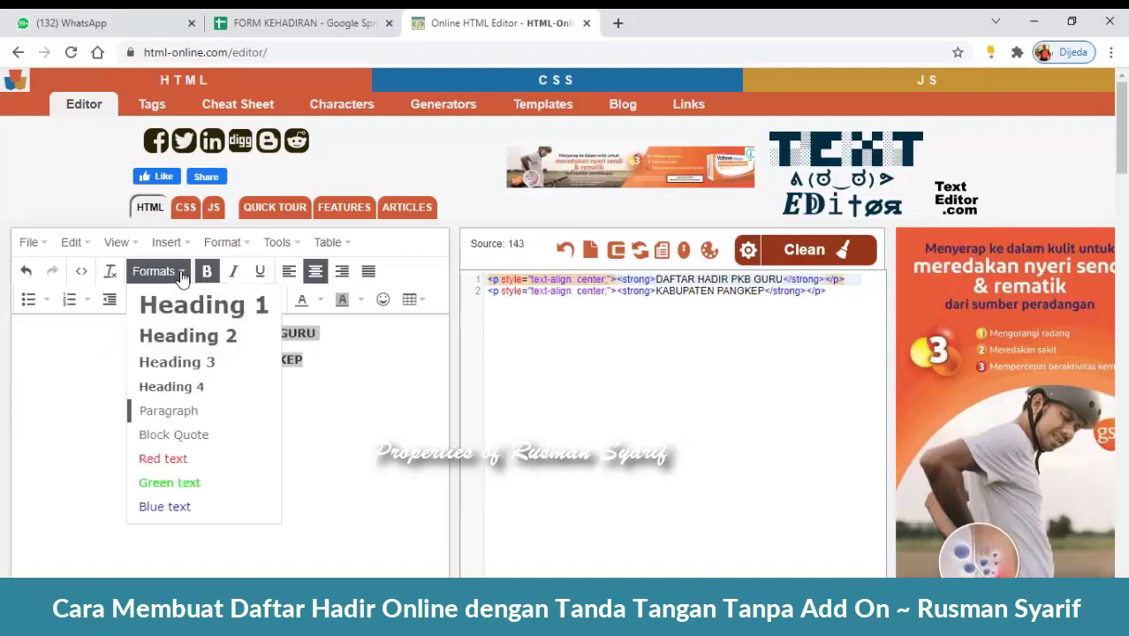
{"action": "left_click", "coordinate": [222, 387]}
- Insert a blank line above the DAFTAR HADIR PKB GURU heading
{"action": "left_click", "coordinate": [325, 405]}
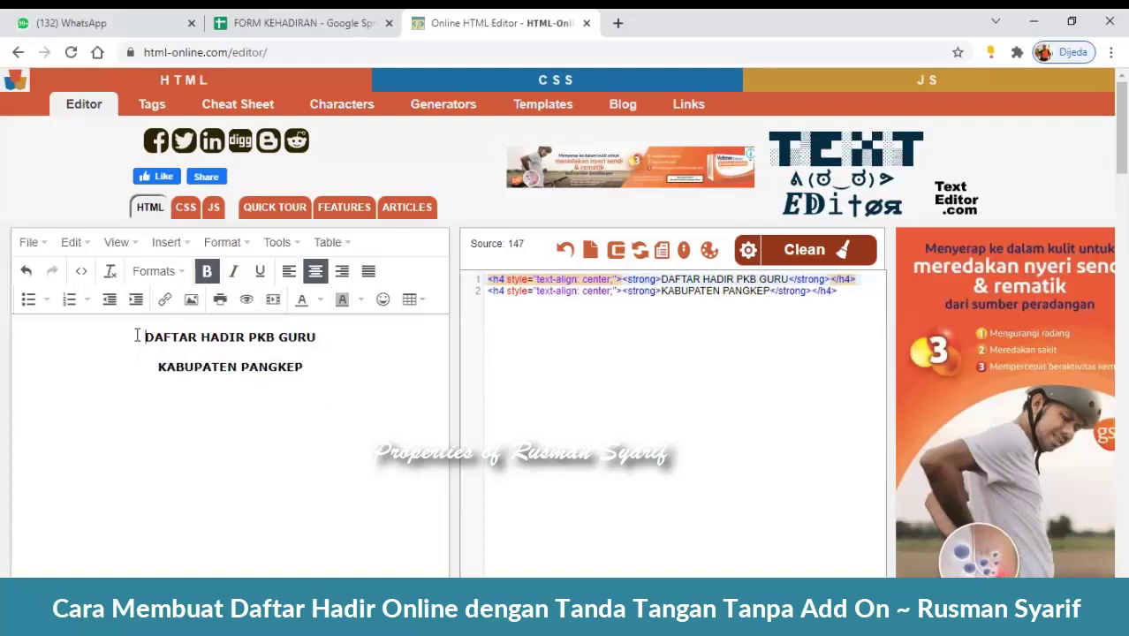
{"action": "key", "text": "Return"}
{"action": "left_click", "coordinate": [204, 346]}
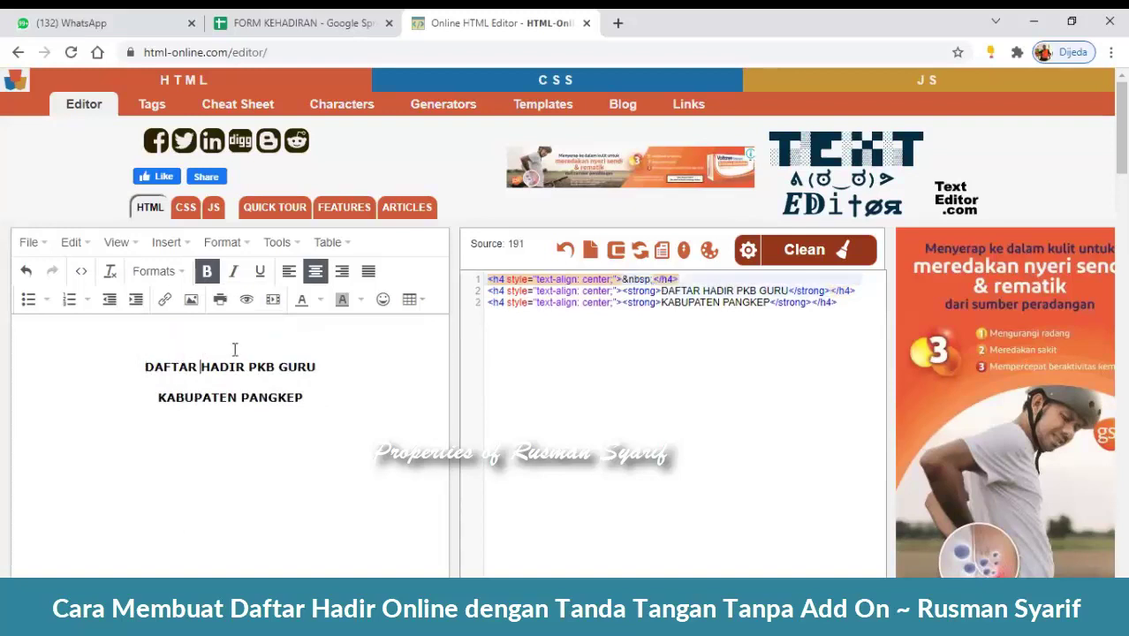
{"action": "left_click", "coordinate": [245, 346]}
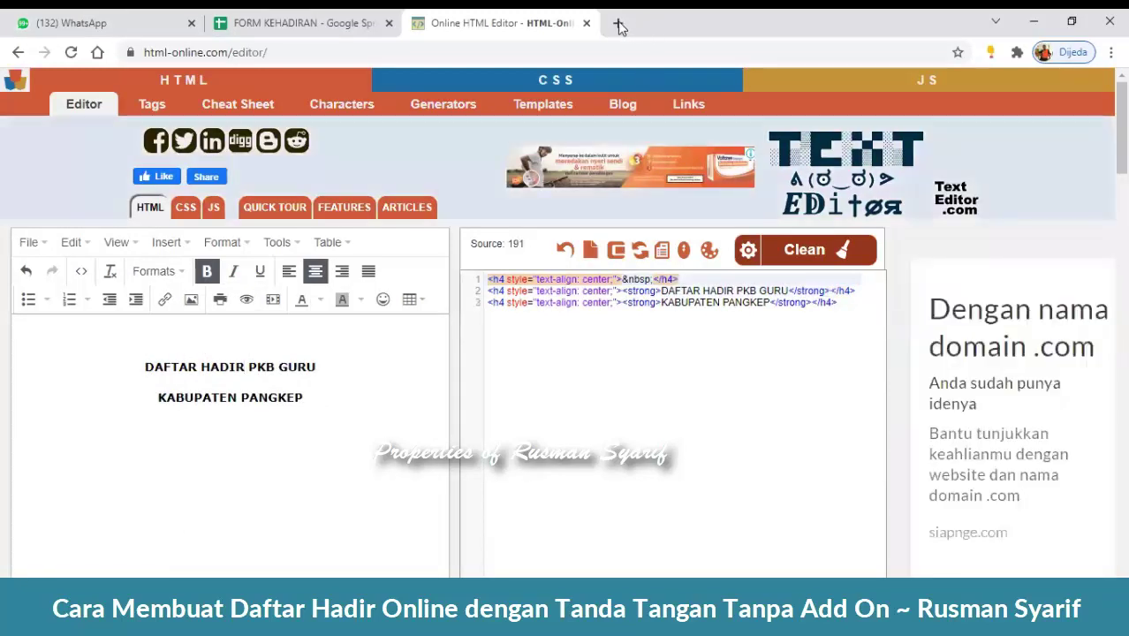
- Search 'logo kemenag png' and copy the Wikipedia Kementerian Agama logo's image address
{"action": "key", "text": "ctrl+t"}
{"action": "type", "text": "LOGO"}
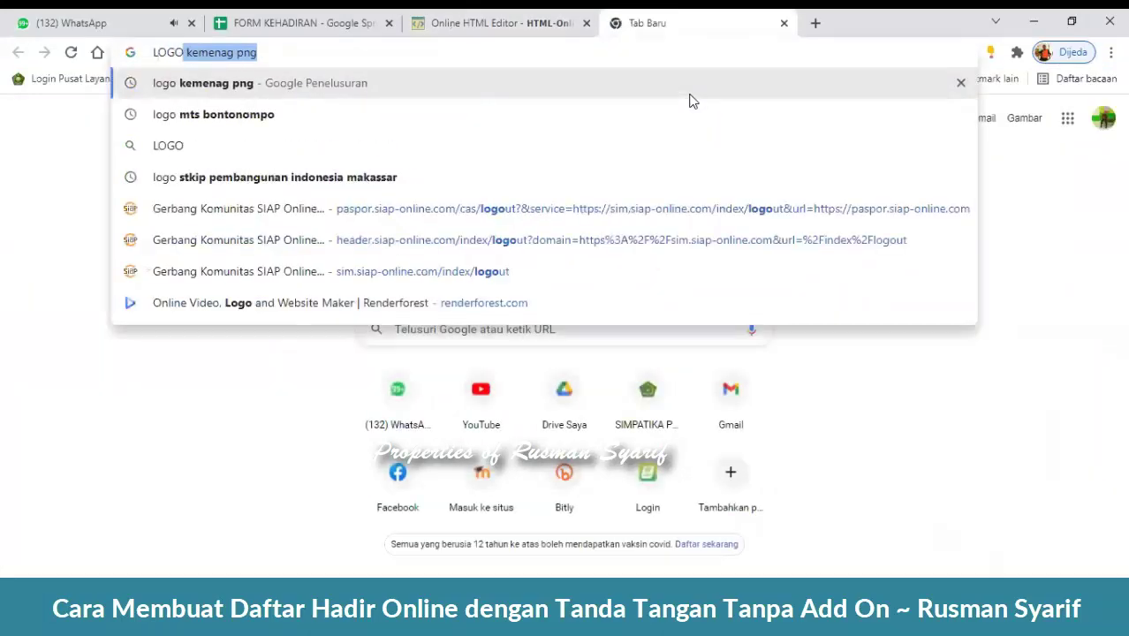
{"action": "key", "text": "Return"}
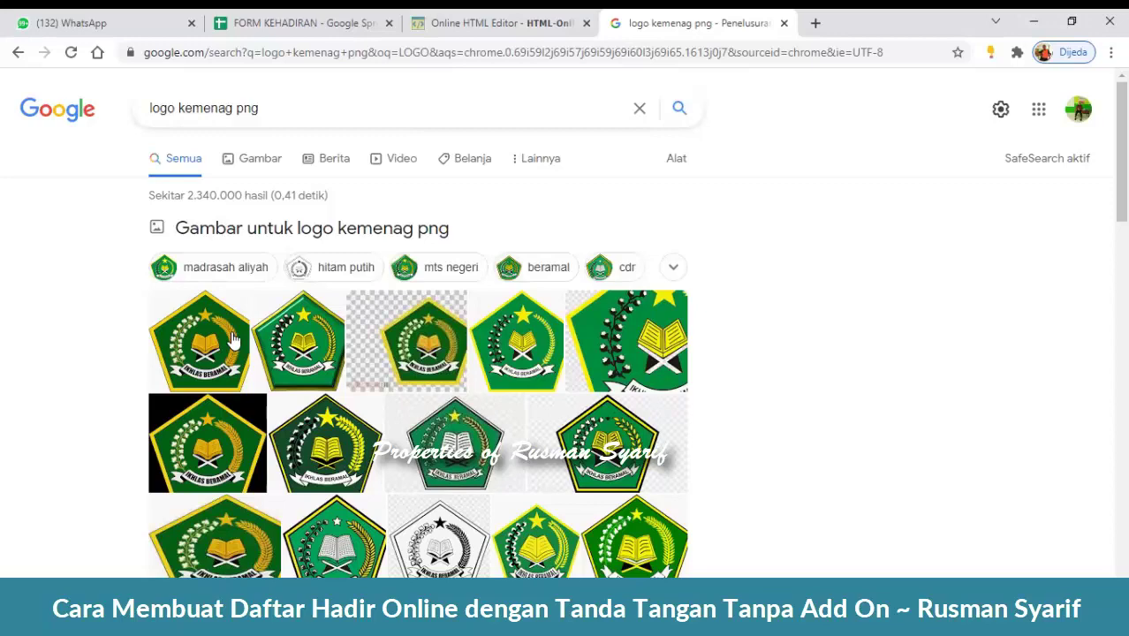
{"action": "left_click", "coordinate": [234, 341]}
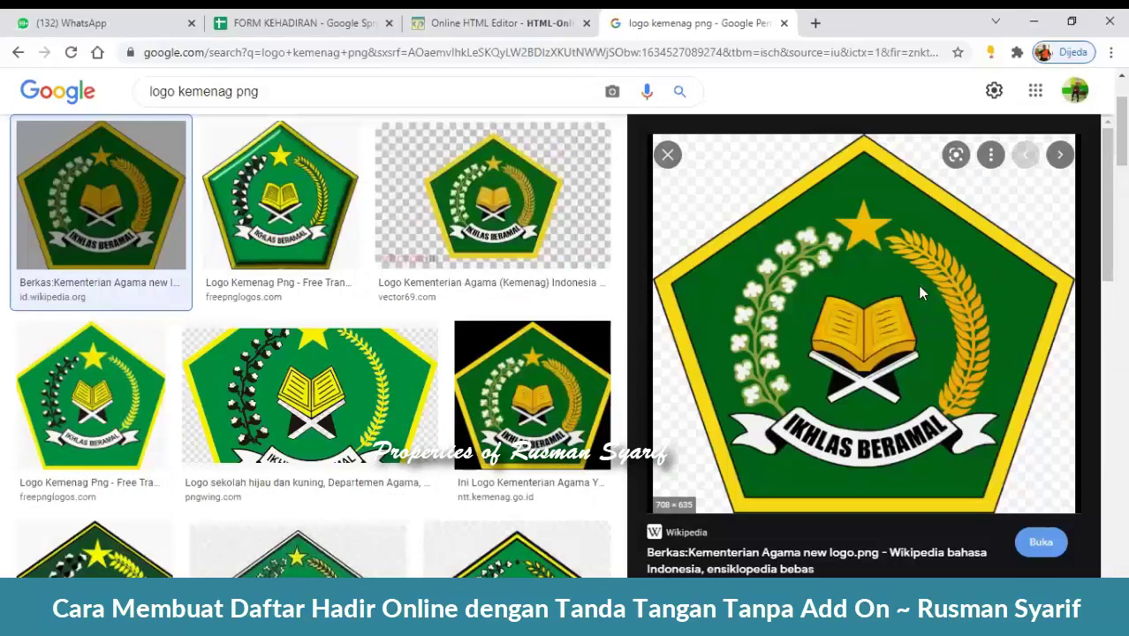
{"action": "right_click", "coordinate": [920, 293]}
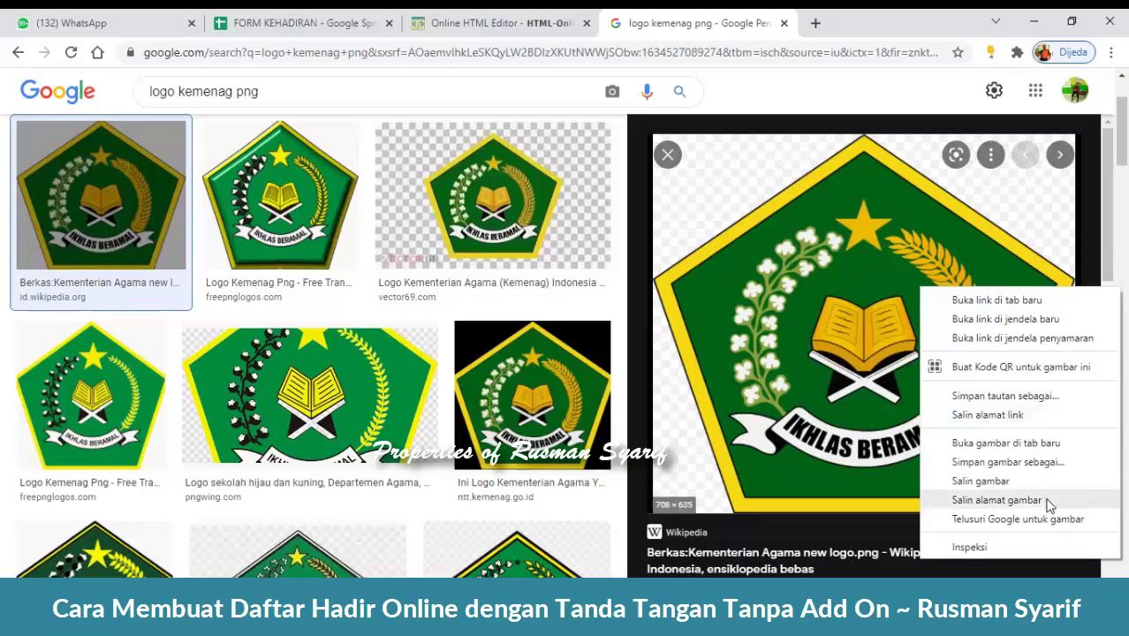
{"action": "left_click", "coordinate": [981, 501]}
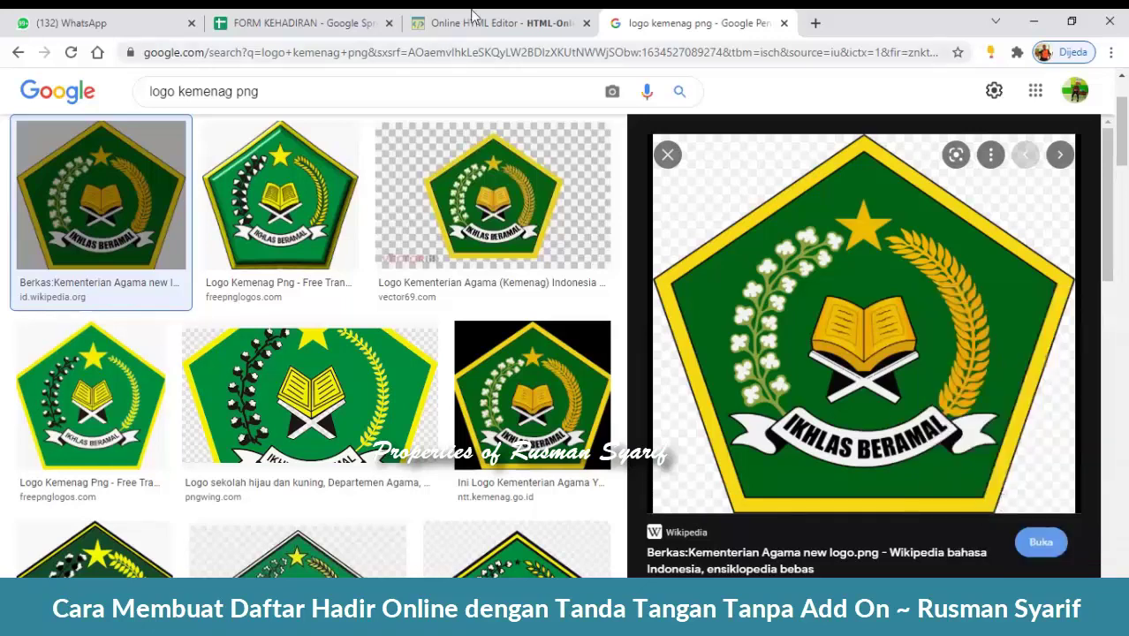
- Paste the logo URL over 'Paragraph' in the first Form Designer item, then cut it out again
{"action": "left_click", "coordinate": [292, 21]}
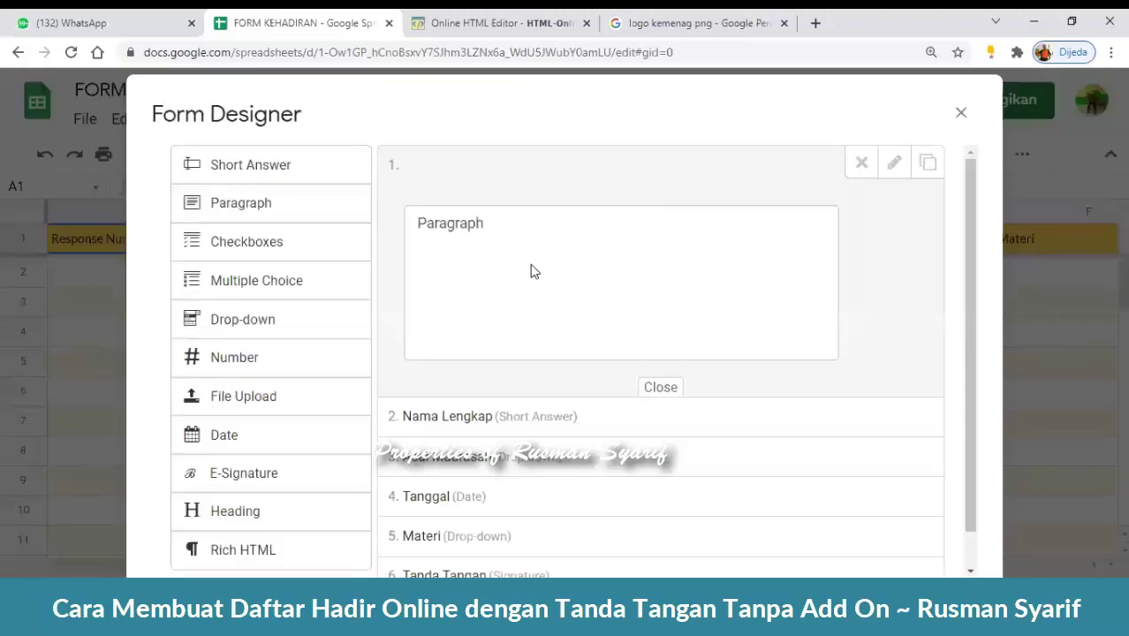
{"action": "left_click", "coordinate": [519, 229]}
{"action": "left_click_drag", "start_coordinate": [523, 226], "coordinate": [390, 213]}
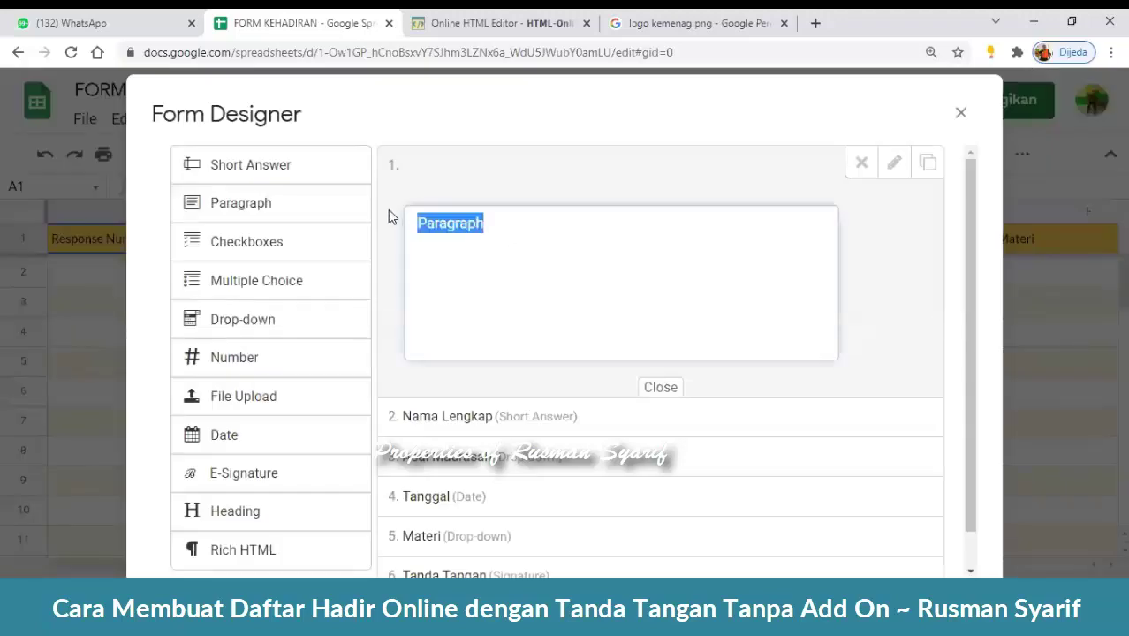
{"action": "type", "text": "https://upload.wikimedia.org/wikipedia/commons/9/9a/Kementerian_Agama_new_logo.png"}
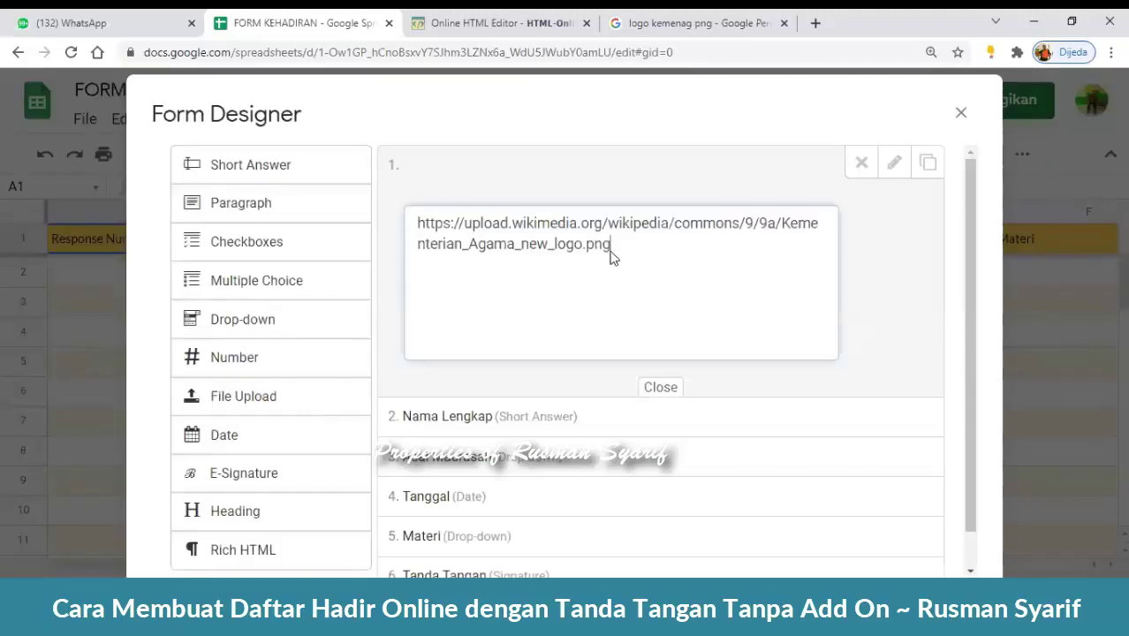
{"action": "left_click_drag", "start_coordinate": [612, 253], "coordinate": [415, 217]}
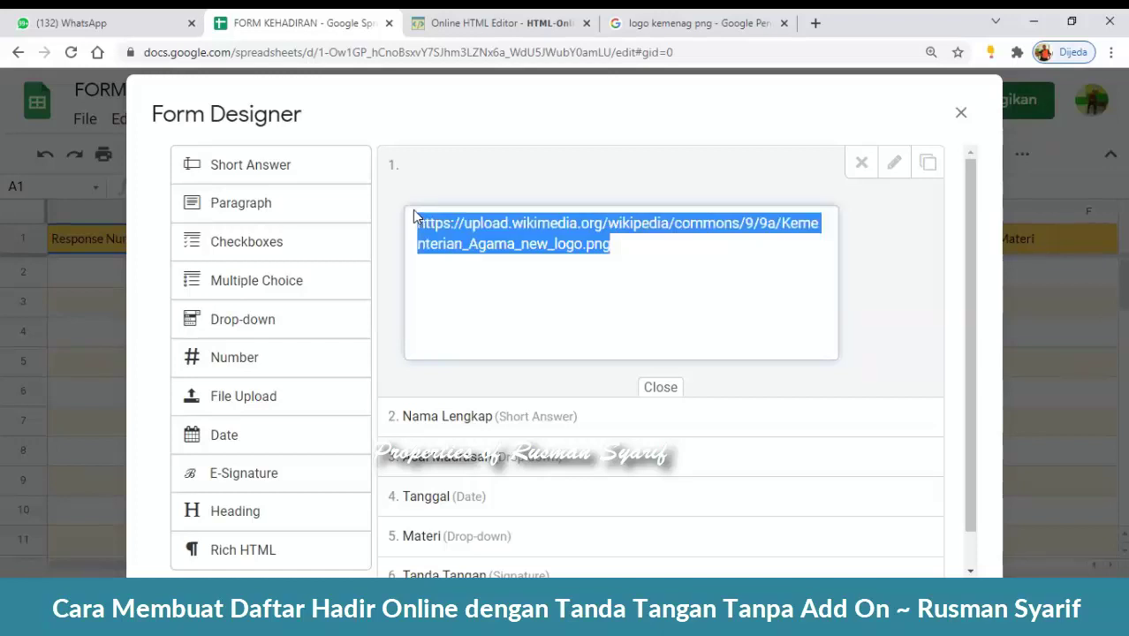
{"action": "key", "text": "ctrl+x"}
{"action": "left_click", "coordinate": [500, 23]}
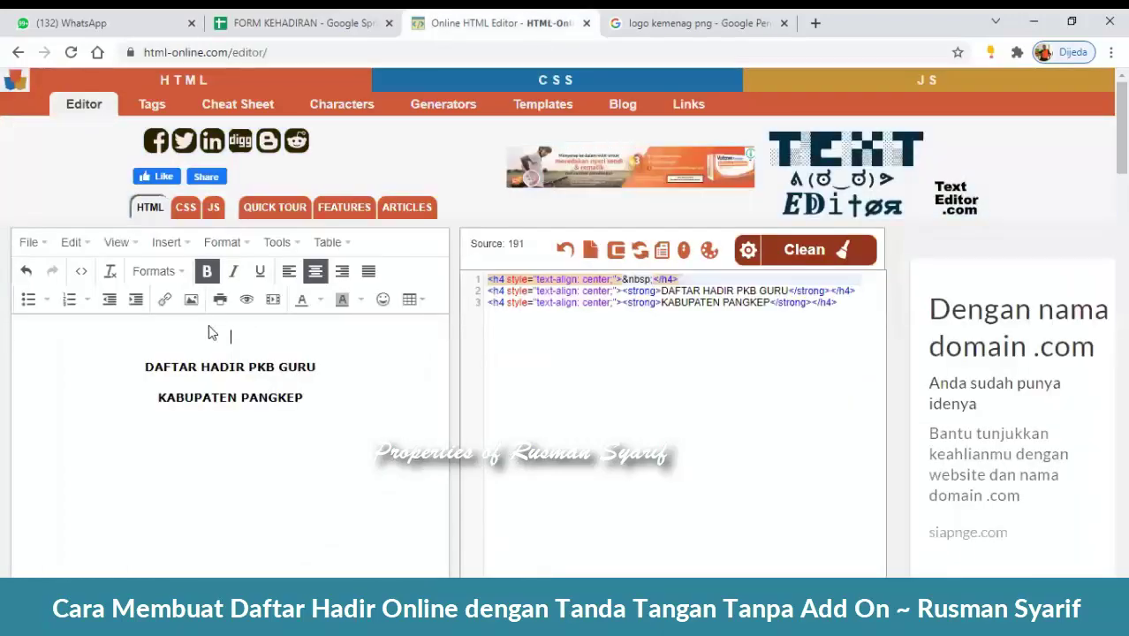
- Insert the Kementerian Agama logo from its URL and resize it to 127×114
{"action": "left_click", "coordinate": [191, 299]}
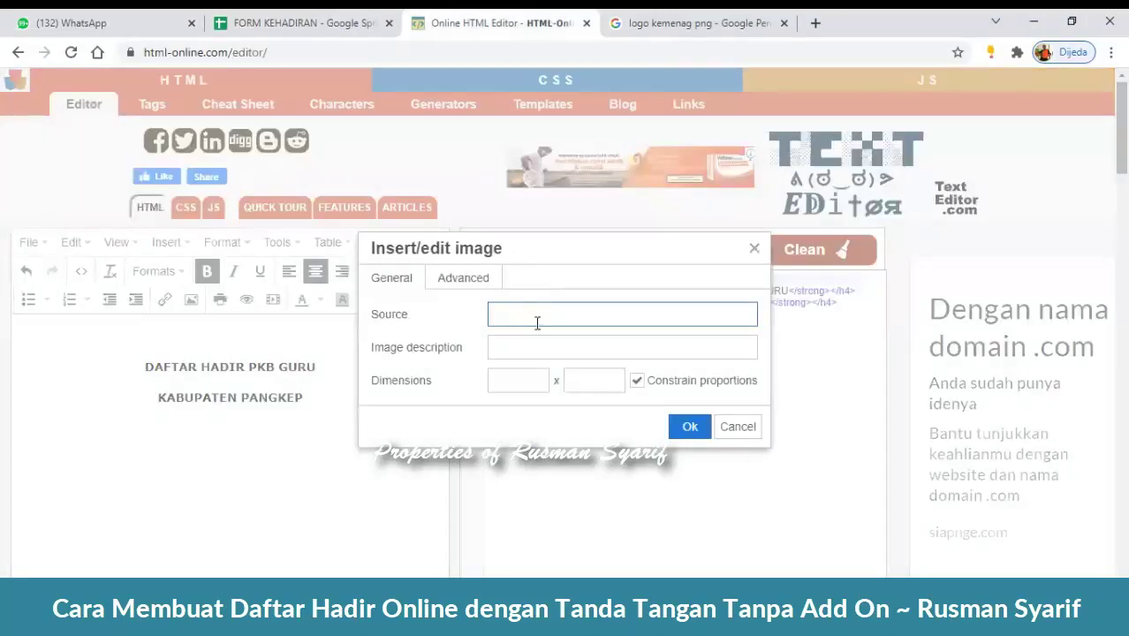
{"action": "key", "text": "ctrl+v"}
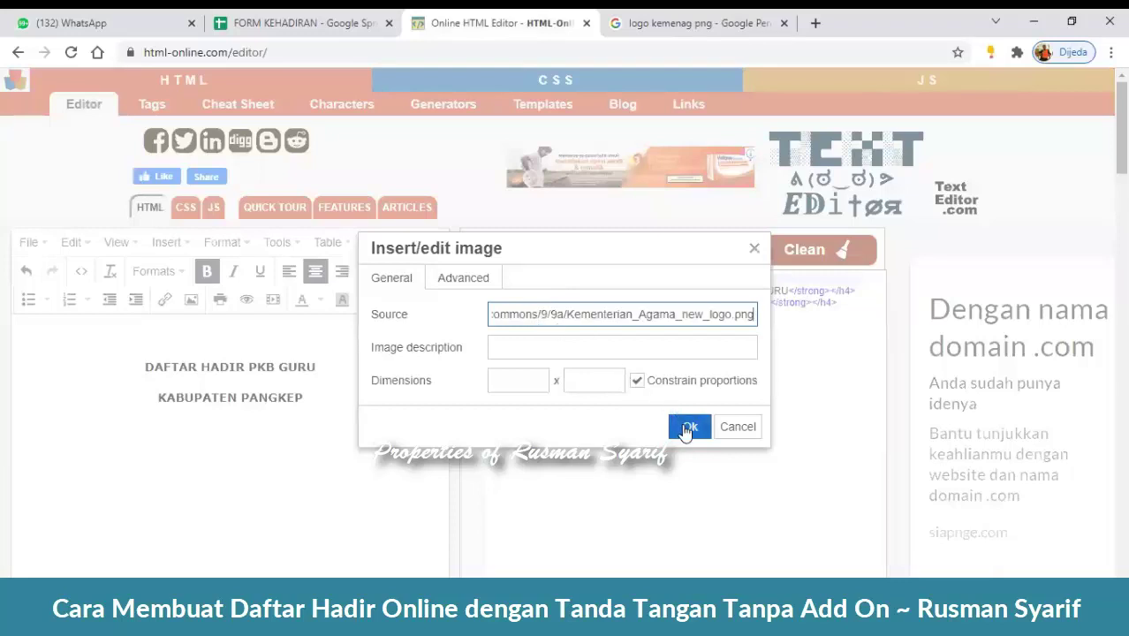
{"action": "key", "text": "Return"}
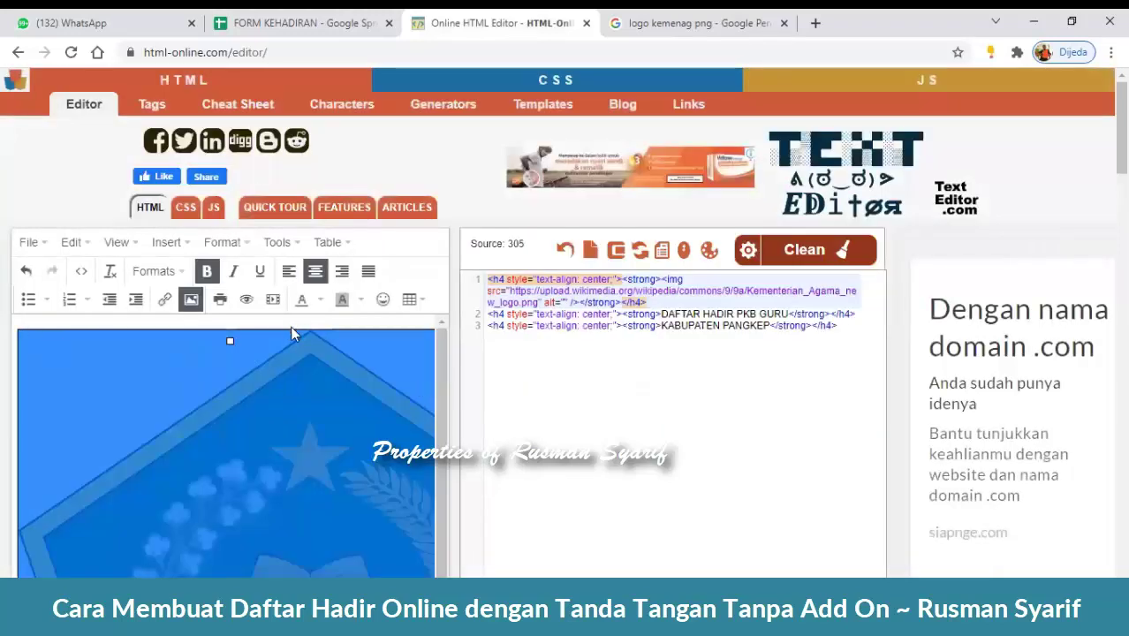
{"action": "left_click", "coordinate": [291, 331]}
{"action": "left_click", "coordinate": [122, 406]}
{"action": "left_click_drag", "start_coordinate": [14, 327], "coordinate": [53, 345]}
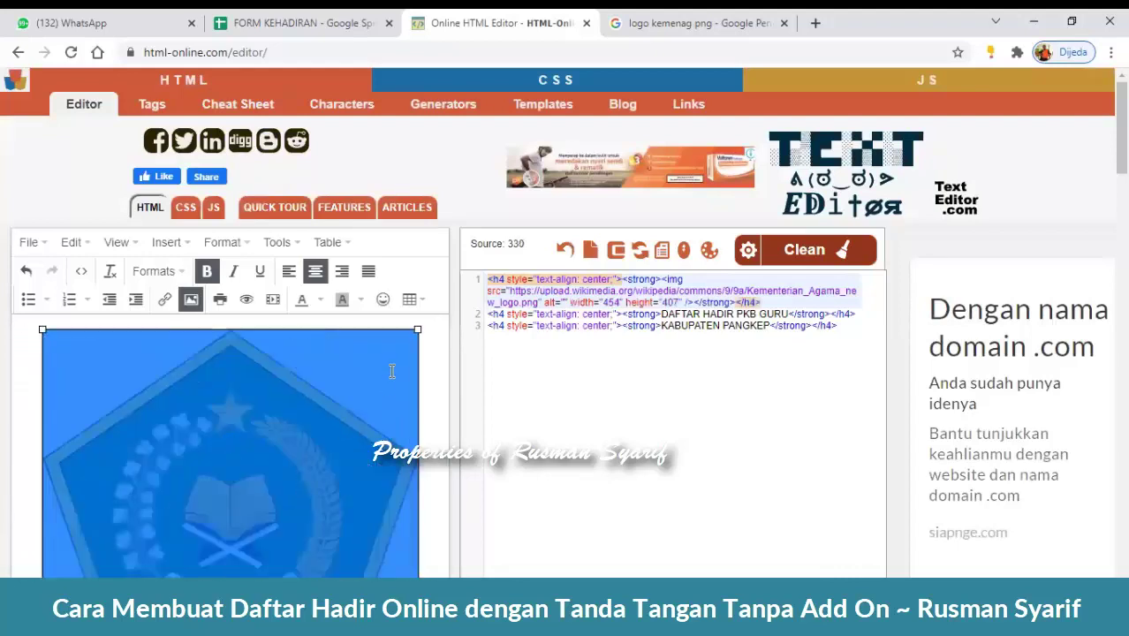
{"action": "left_click_drag", "start_coordinate": [417, 329], "coordinate": [314, 450]}
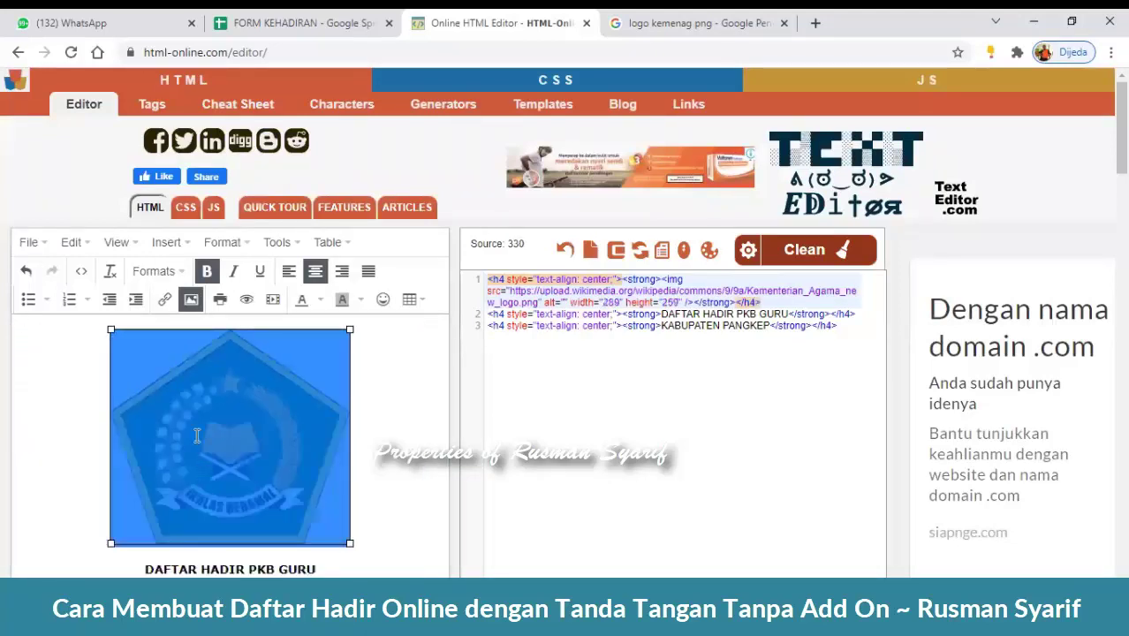
{"action": "left_click_drag", "start_coordinate": [109, 329], "coordinate": [234, 402]}
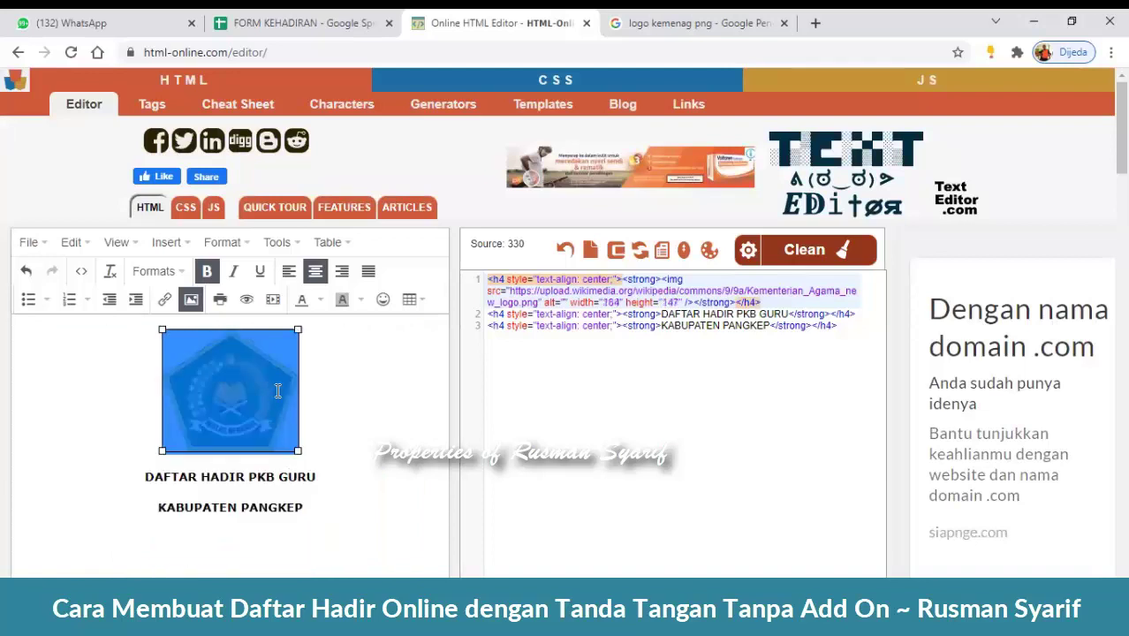
{"action": "left_click_drag", "start_coordinate": [298, 451], "coordinate": [262, 425]}
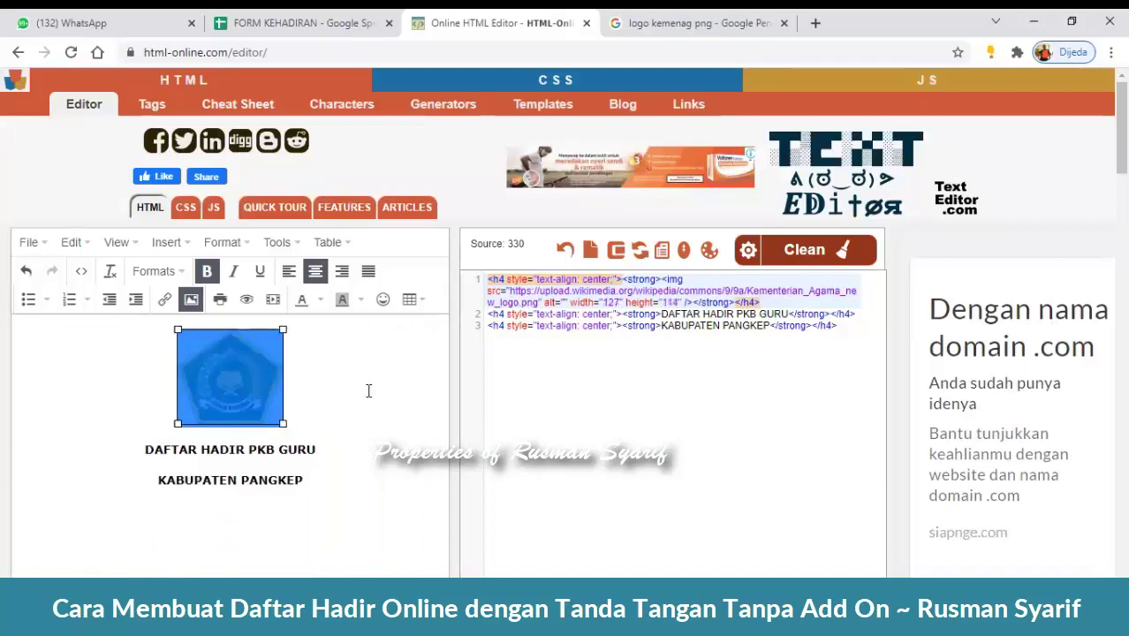
{"action": "left_click", "coordinate": [367, 390]}
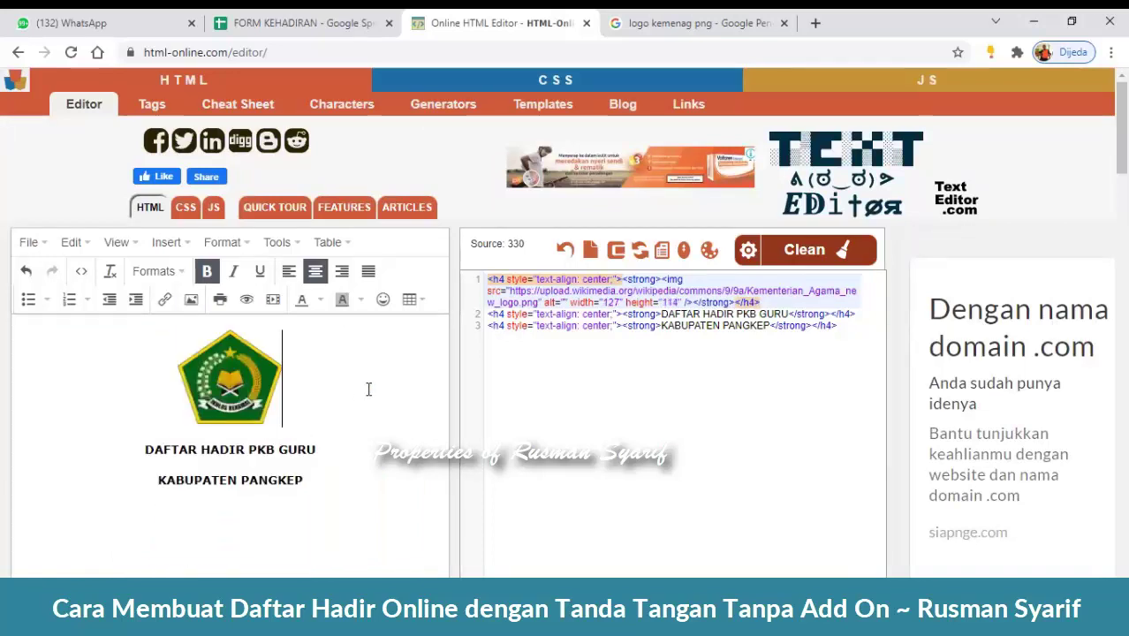
- Select all of the editor's HTML source code for copying
{"action": "left_click", "coordinate": [703, 314]}
{"action": "left_click", "coordinate": [745, 325]}
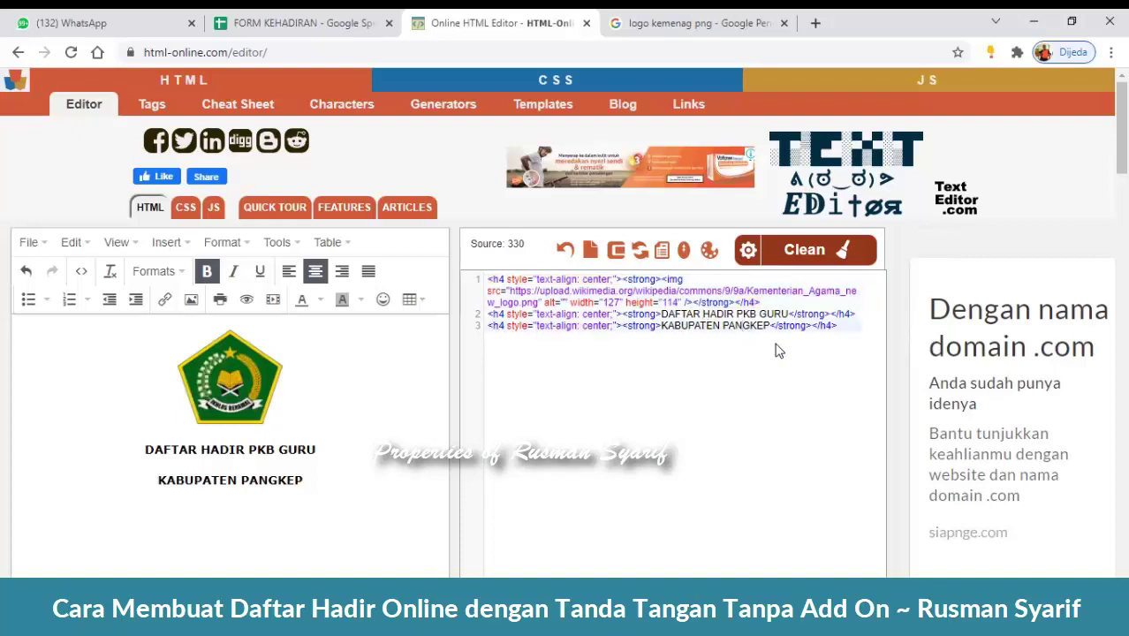
{"action": "key", "text": "ctrl+a"}
{"action": "right_click", "coordinate": [764, 320]}
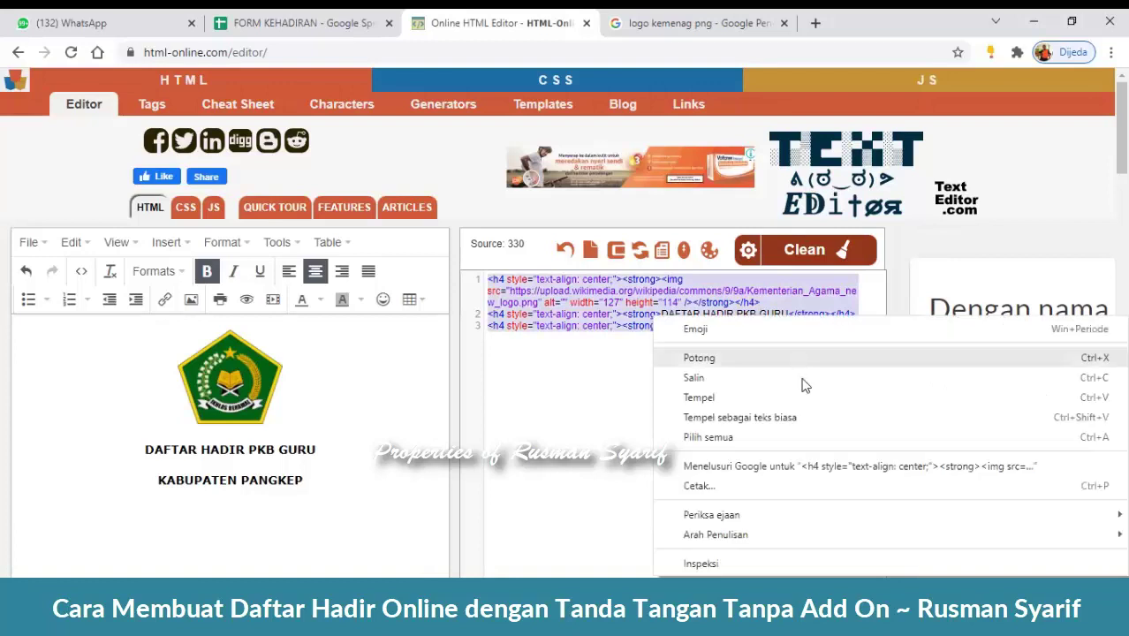
- Copy the header HTML and paste it into the form's Rich HTML description block
{"action": "left_click", "coordinate": [807, 393]}
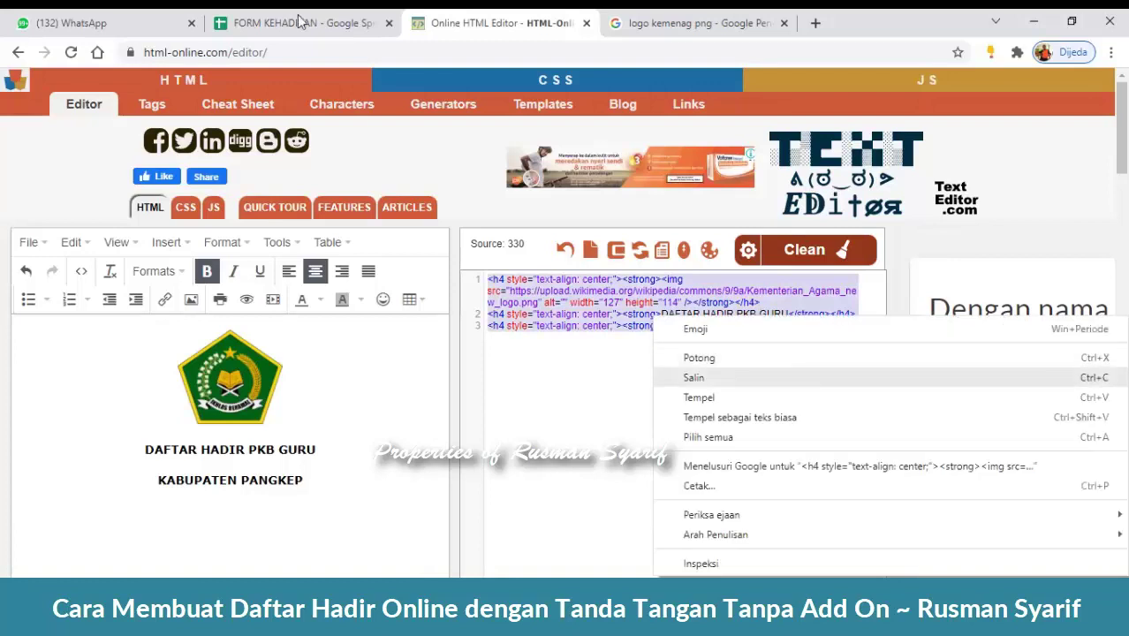
{"action": "left_click", "coordinate": [301, 23]}
{"action": "left_click", "coordinate": [650, 271]}
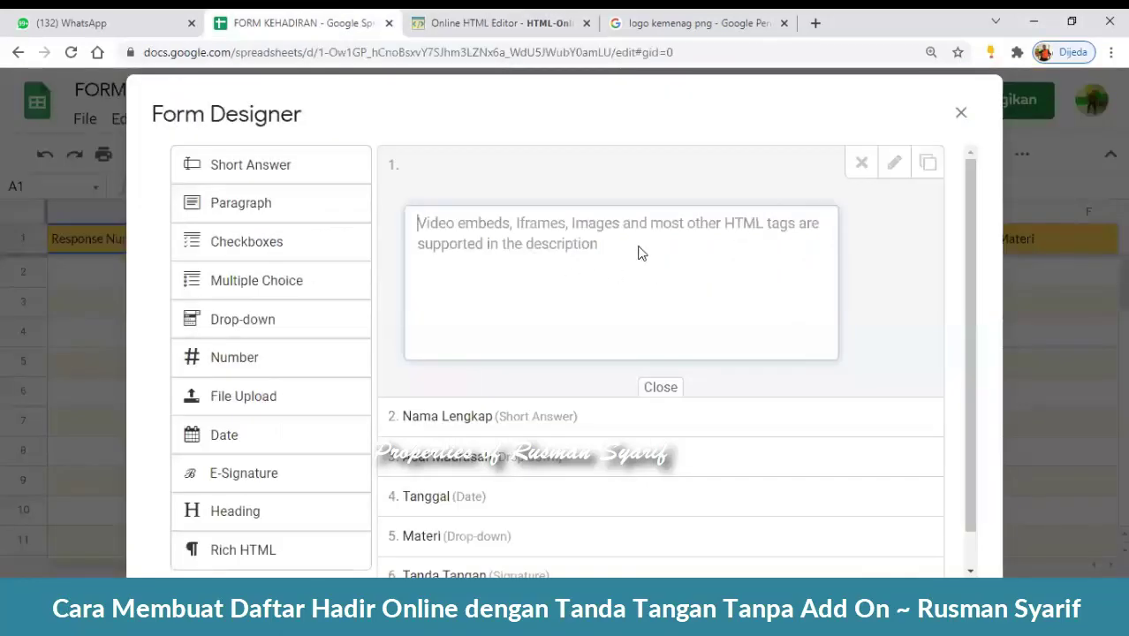
{"action": "key", "text": "ctrl+v"}
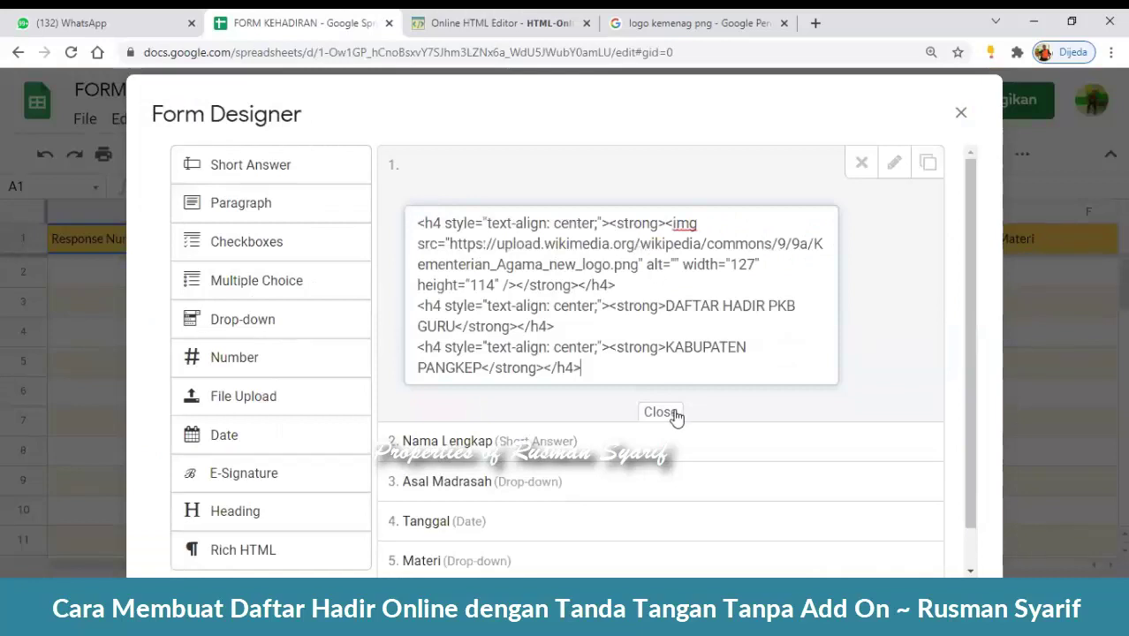
{"action": "left_click", "coordinate": [675, 417]}
- Save the FORM KEHADIRAN attendance form in the Form Designer
{"action": "scroll", "coordinate": [335, 441], "scroll_direction": "down", "scroll_amount": 1}
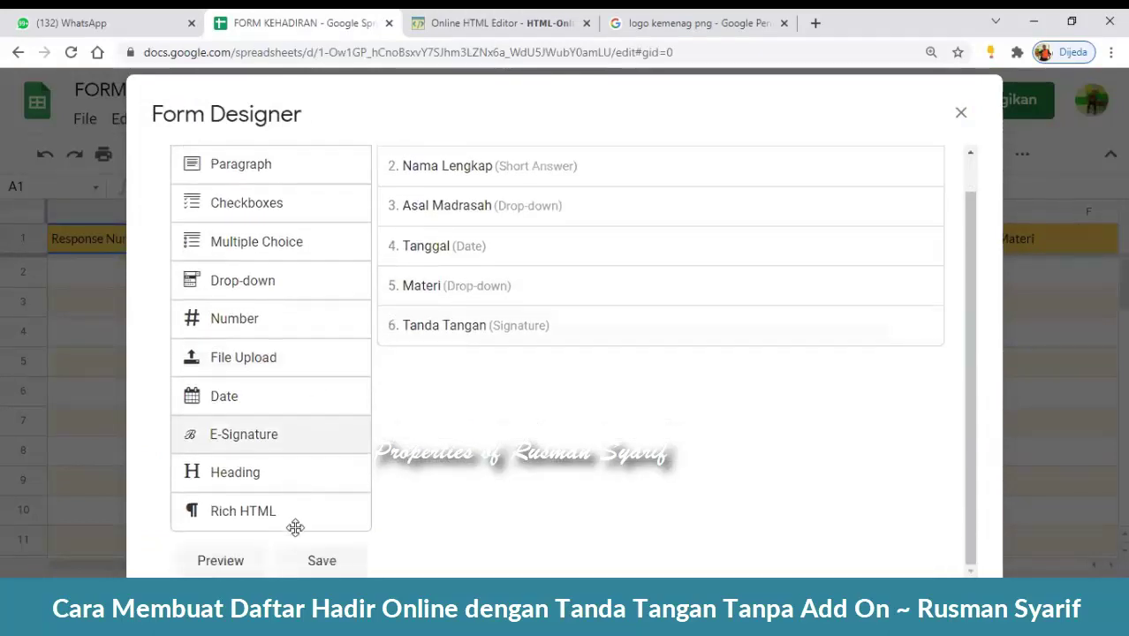
{"action": "left_click", "coordinate": [307, 548]}
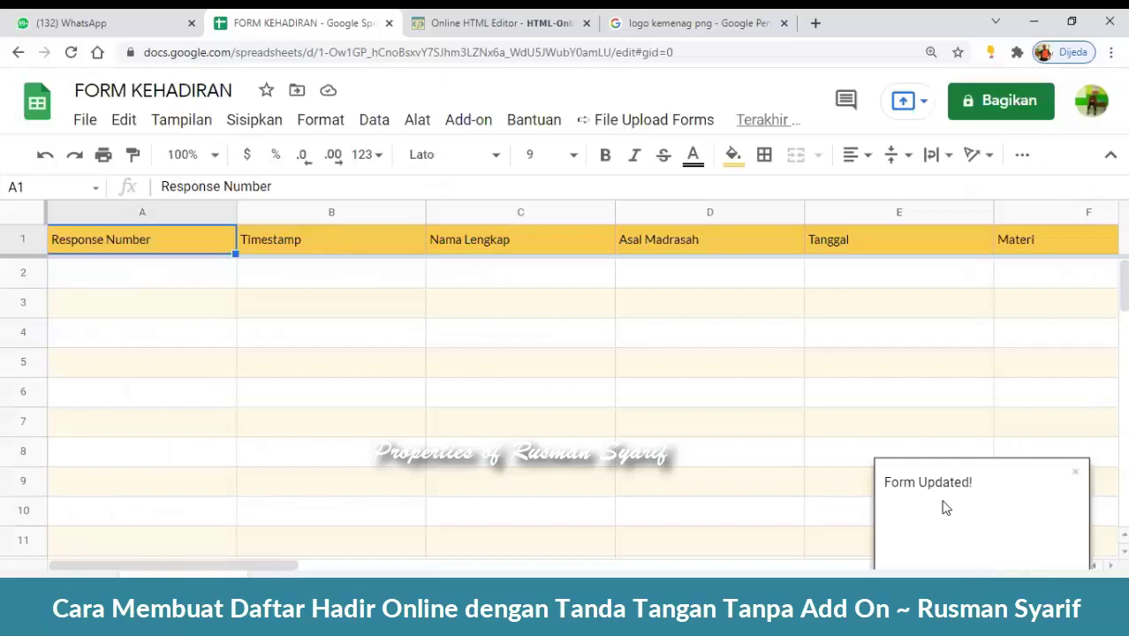
{"action": "left_click", "coordinate": [592, 119]}
- Preview the edited form, checking the logo header and Tanda Tangan signature box
{"action": "left_click", "coordinate": [660, 168]}
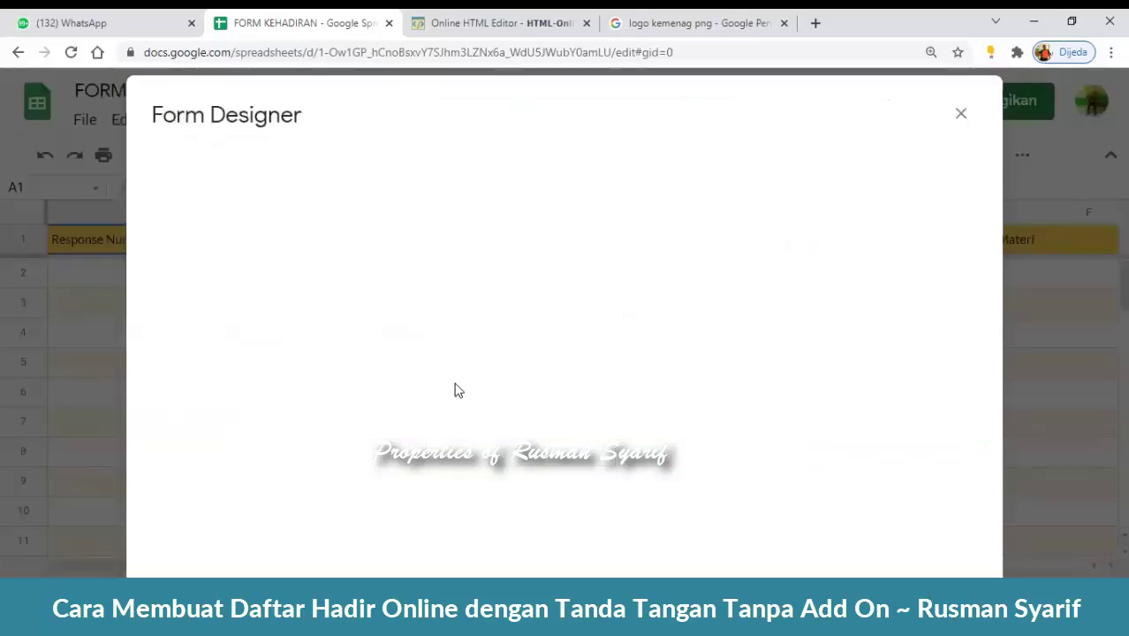
{"action": "key", "text": "ctrl+minus"}
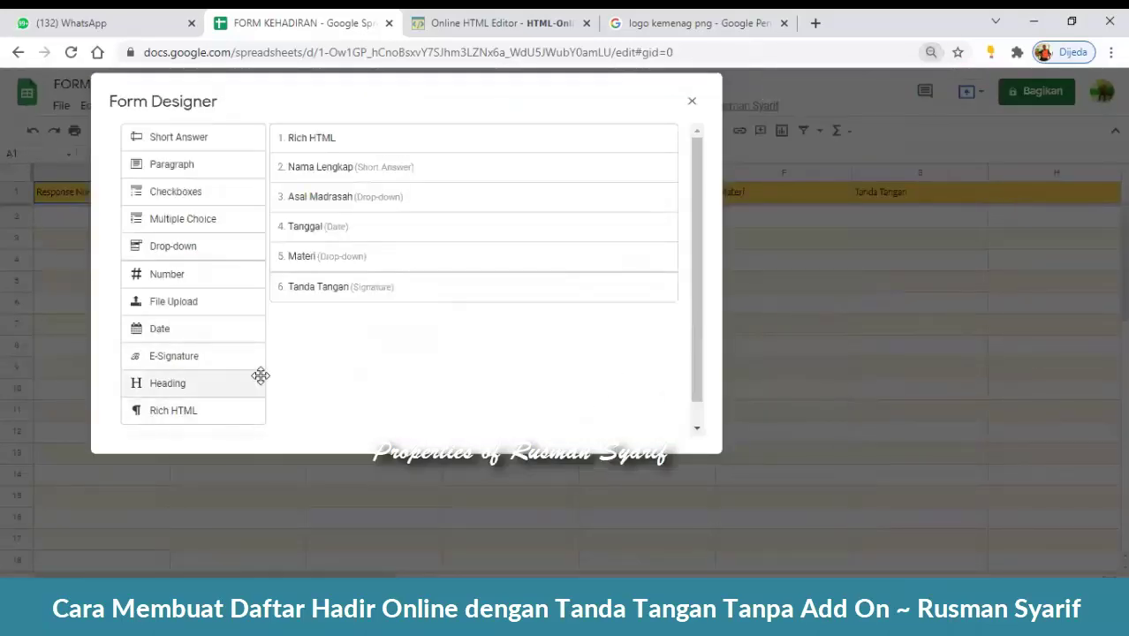
{"action": "scroll", "coordinate": [376, 395], "scroll_direction": "down", "scroll_amount": 2}
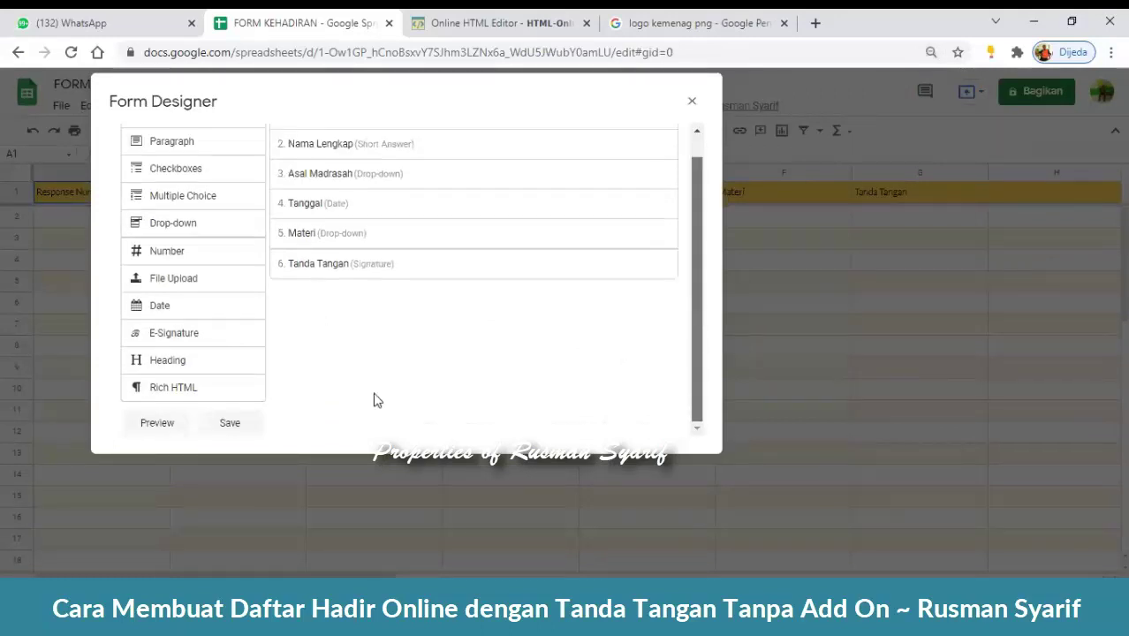
{"action": "left_click", "coordinate": [156, 423]}
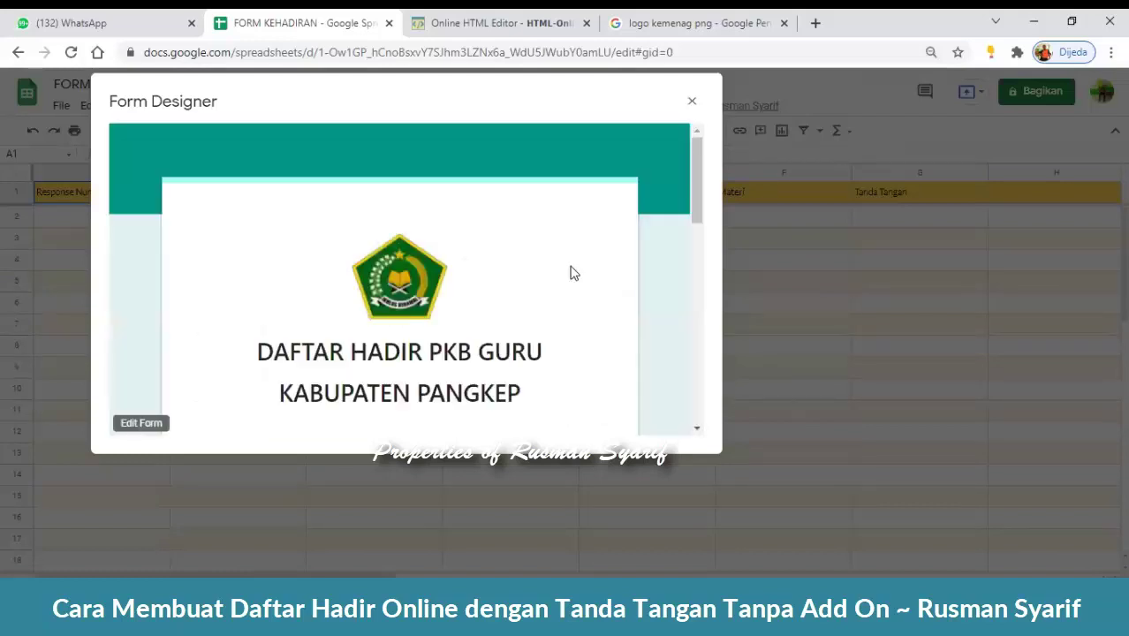
{"action": "scroll", "coordinate": [545, 265], "scroll_direction": "down", "scroll_amount": 1}
{"action": "scroll", "coordinate": [546, 265], "scroll_direction": "down", "scroll_amount": 10}
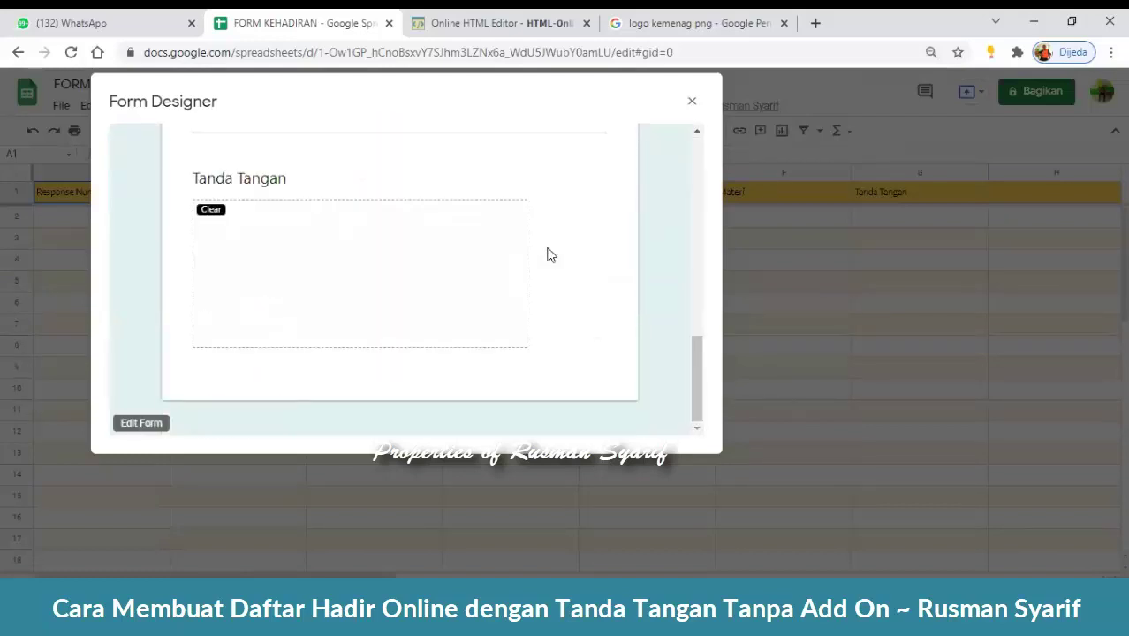
{"action": "left_click_drag", "start_coordinate": [699, 391], "coordinate": [686, 172]}
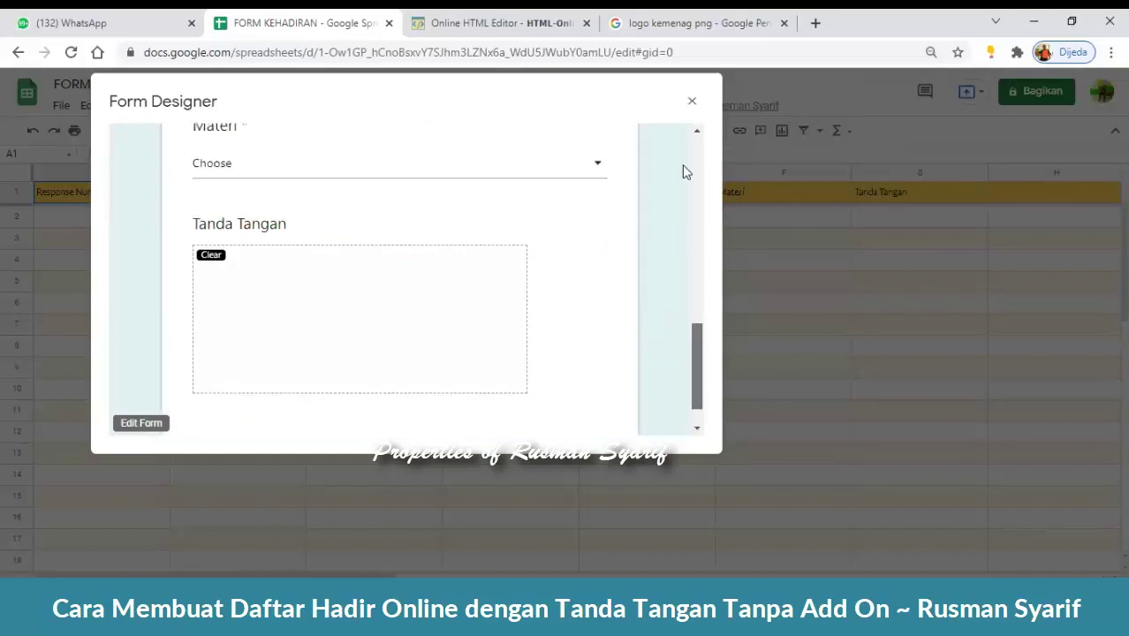
{"action": "left_click", "coordinate": [692, 101]}
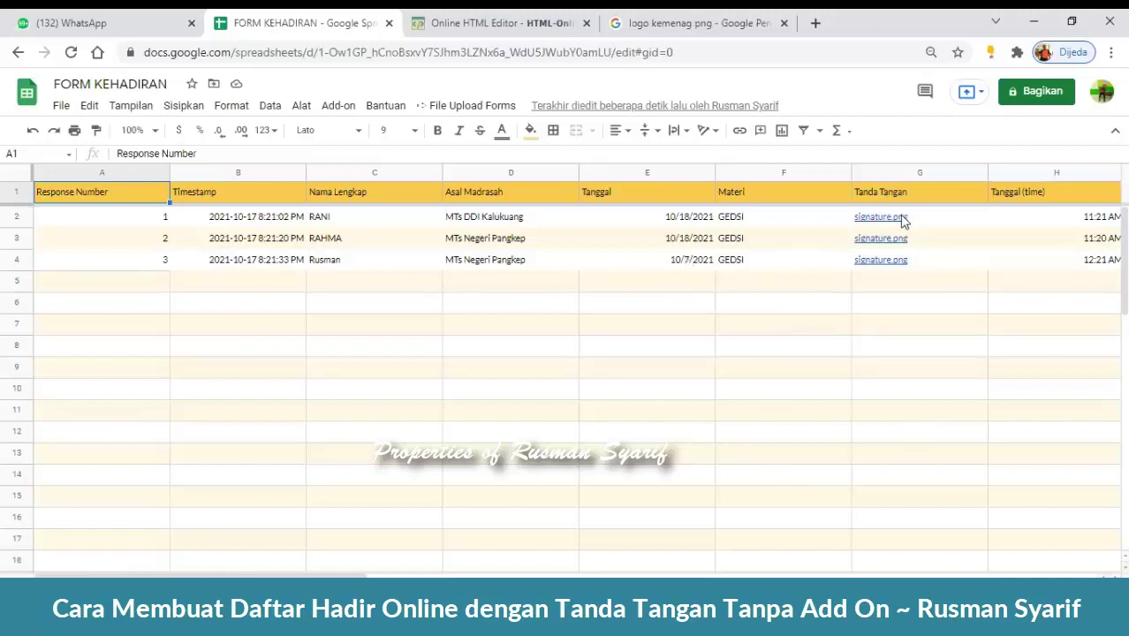
- Dismiss the signature image link preview on the FORM KEHADIRAN sheet
{"action": "mouse_move", "coordinate": [899, 219]}
{"action": "mouse_move", "coordinate": [899, 240]}
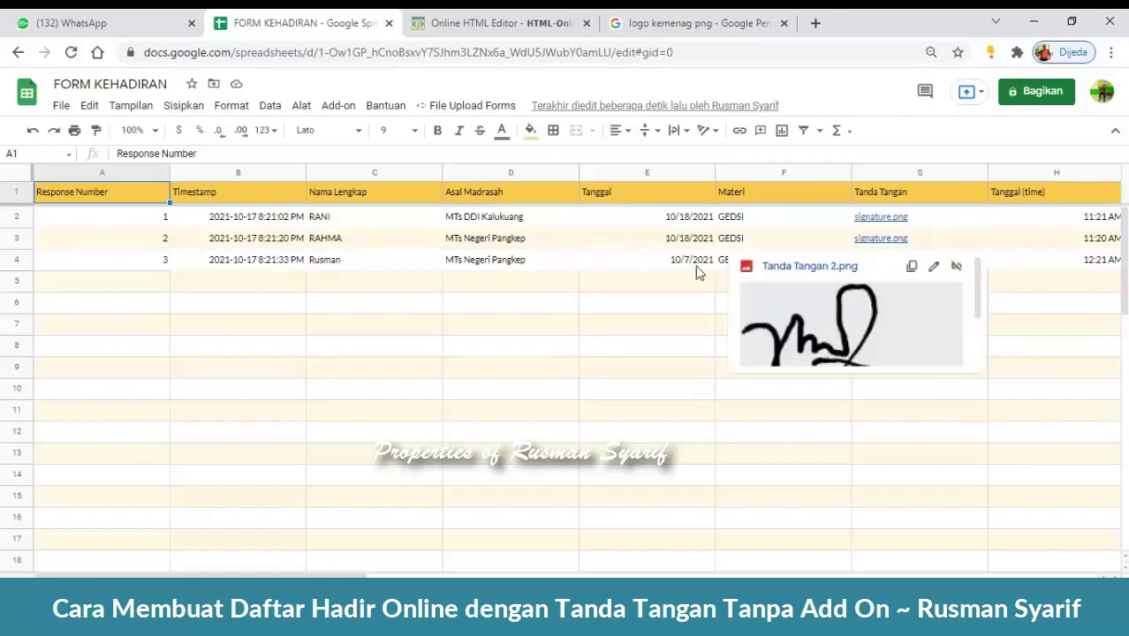
{"action": "left_click", "coordinate": [1052, 476]}
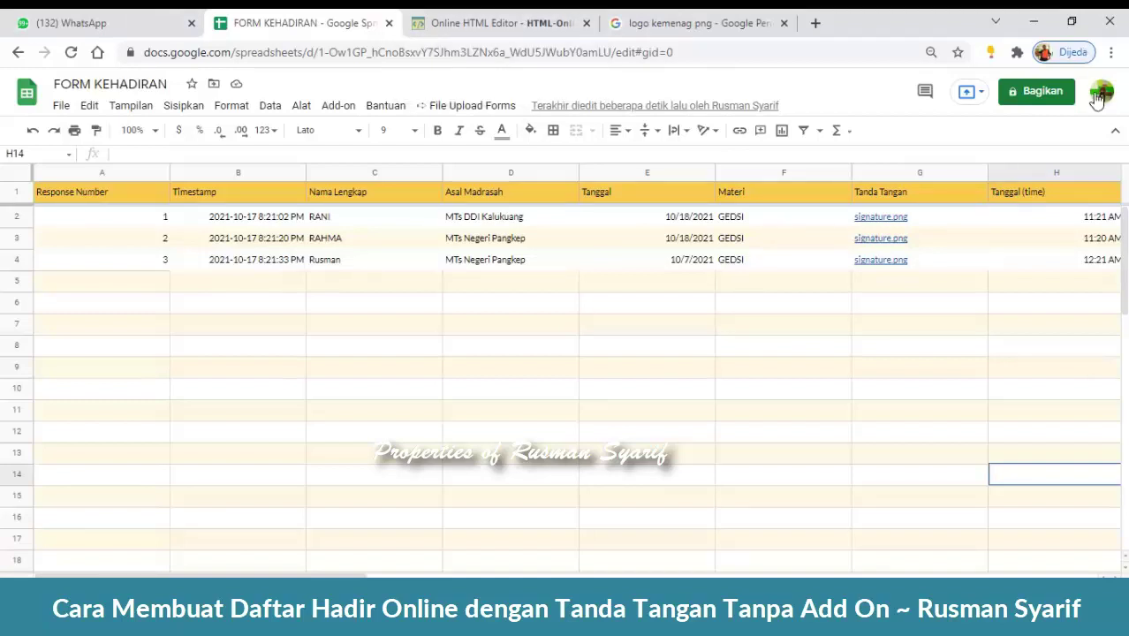
- Load Google Drive in a new tab and close the HTML editor and logo search tabs
{"action": "left_click", "coordinate": [815, 23]}
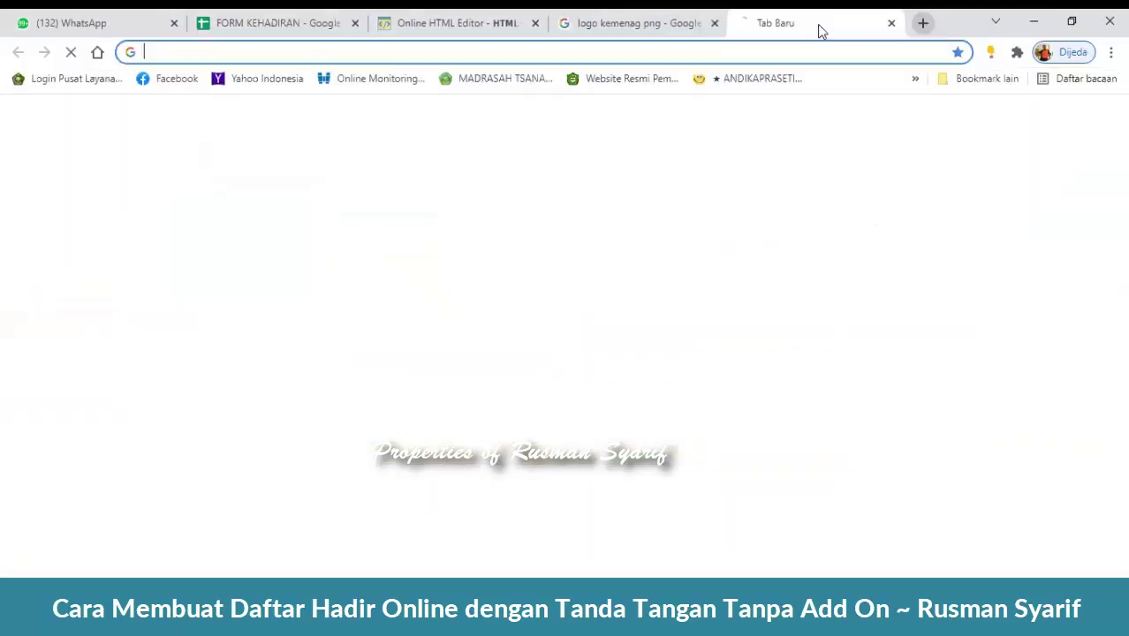
{"action": "type", "text": "d"}
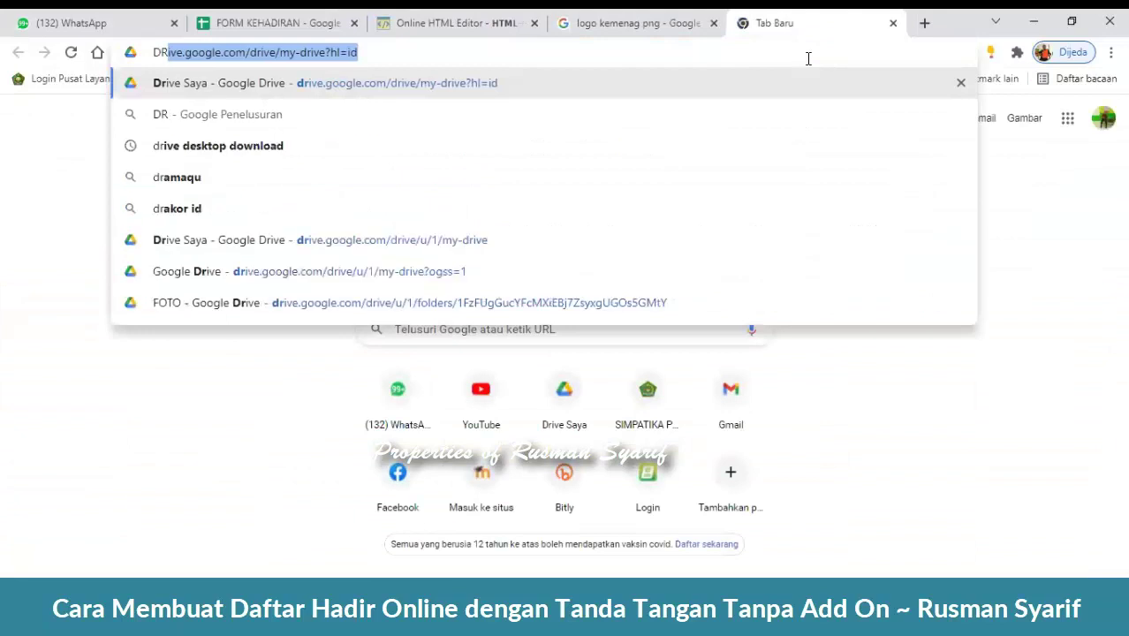
{"action": "key", "text": "Return"}
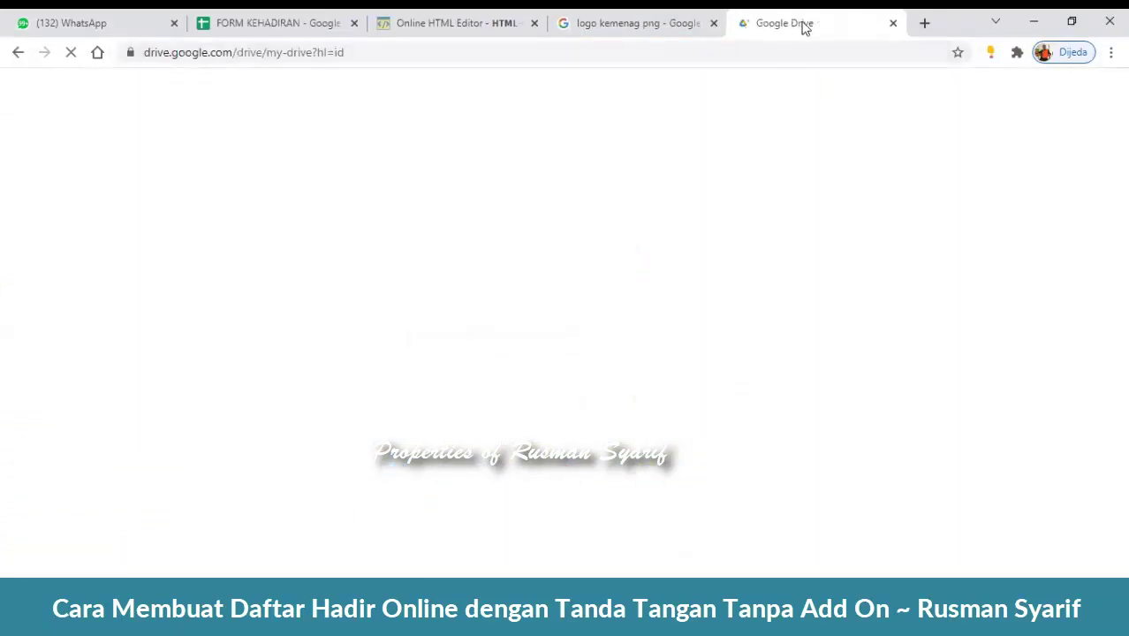
{"action": "left_click", "coordinate": [714, 23]}
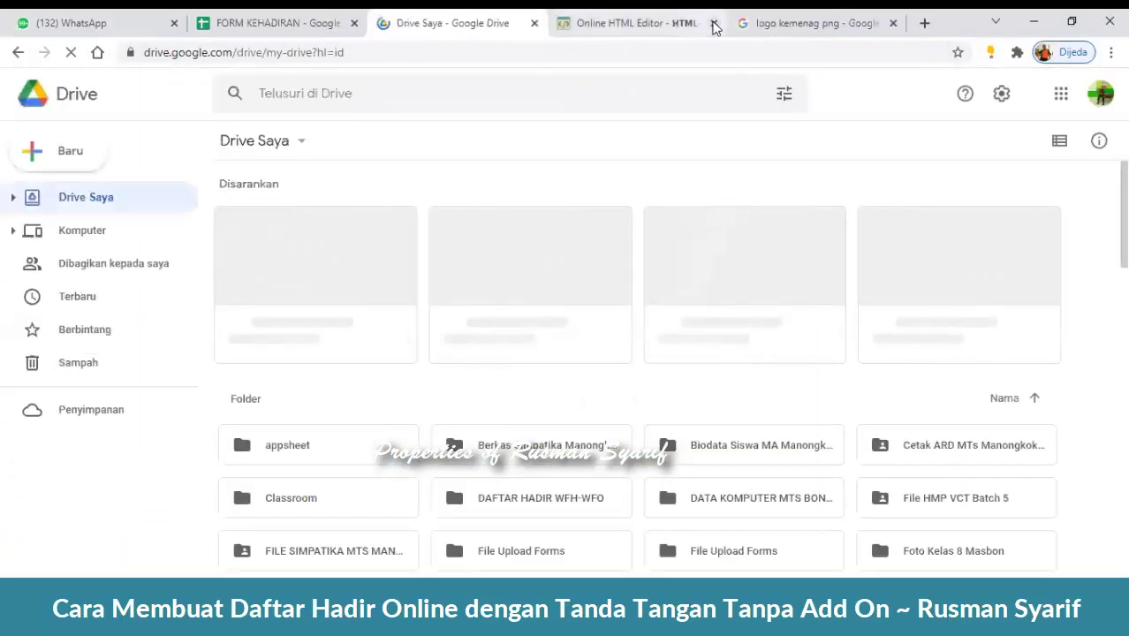
{"action": "left_click", "coordinate": [714, 23]}
{"action": "left_click", "coordinate": [714, 23]}
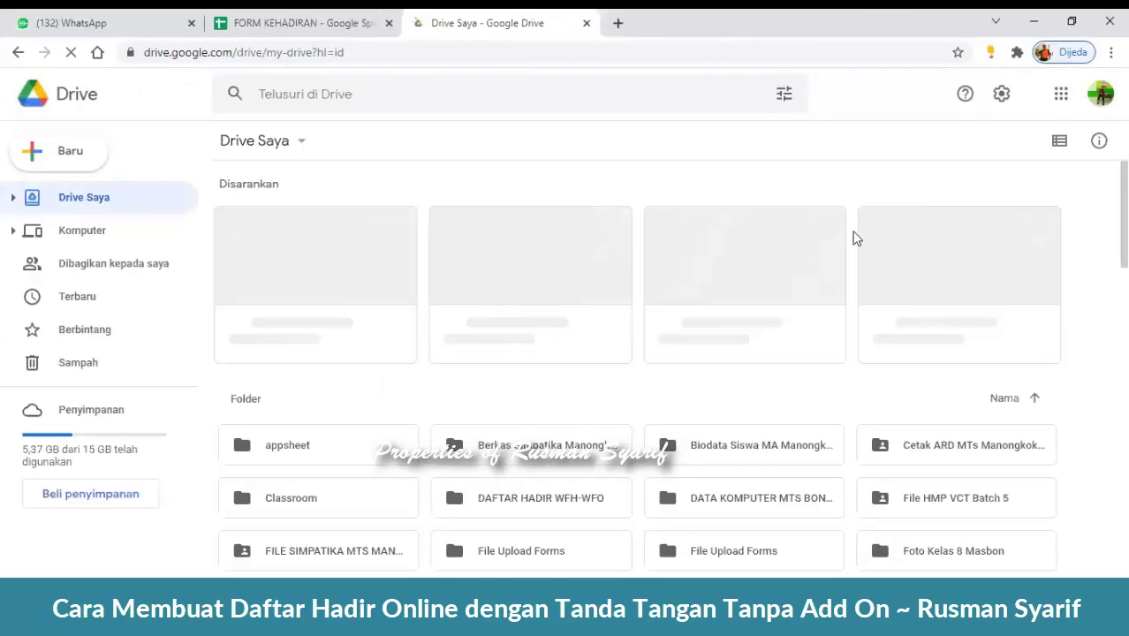
- Back in Drive, locate and open the File Upload Forms folder
{"action": "left_click", "coordinate": [256, 23]}
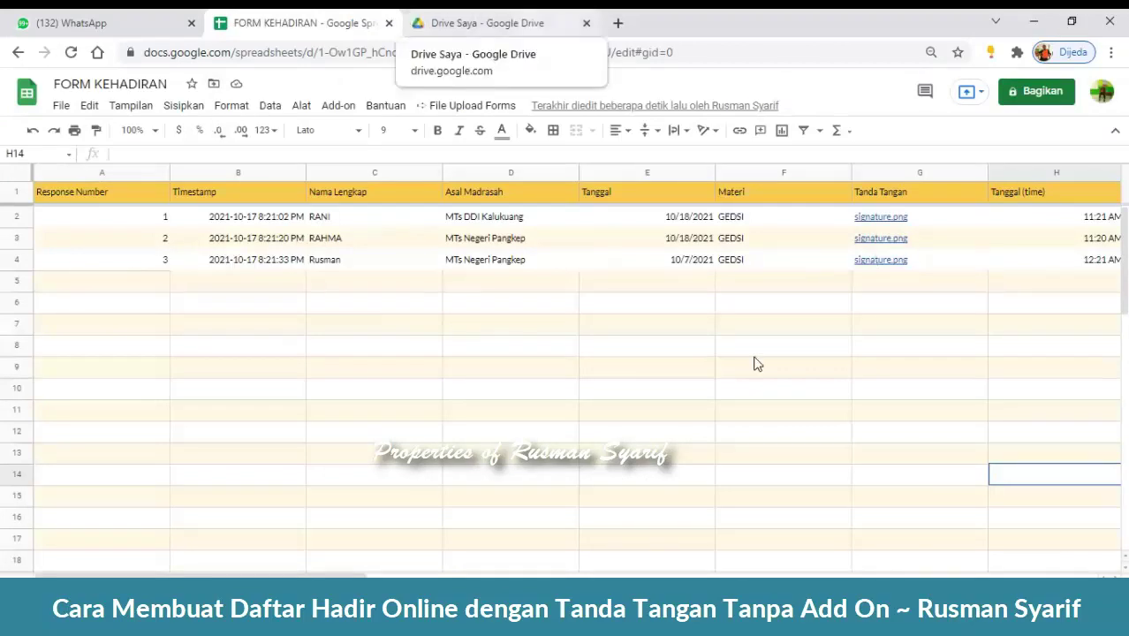
{"action": "key", "text": "ctrl+Tab"}
{"action": "scroll", "coordinate": [643, 398], "scroll_direction": "down", "scroll_amount": 3}
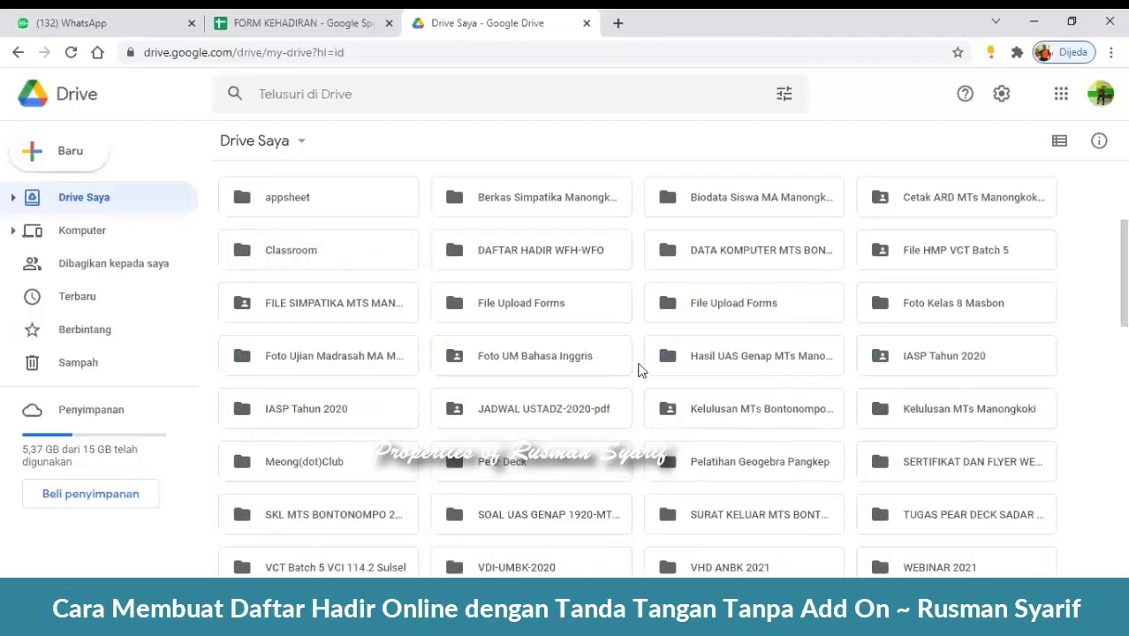
{"action": "scroll", "coordinate": [706, 359], "scroll_direction": "down", "scroll_amount": 3}
{"action": "scroll", "coordinate": [708, 360], "scroll_direction": "up", "scroll_amount": 1}
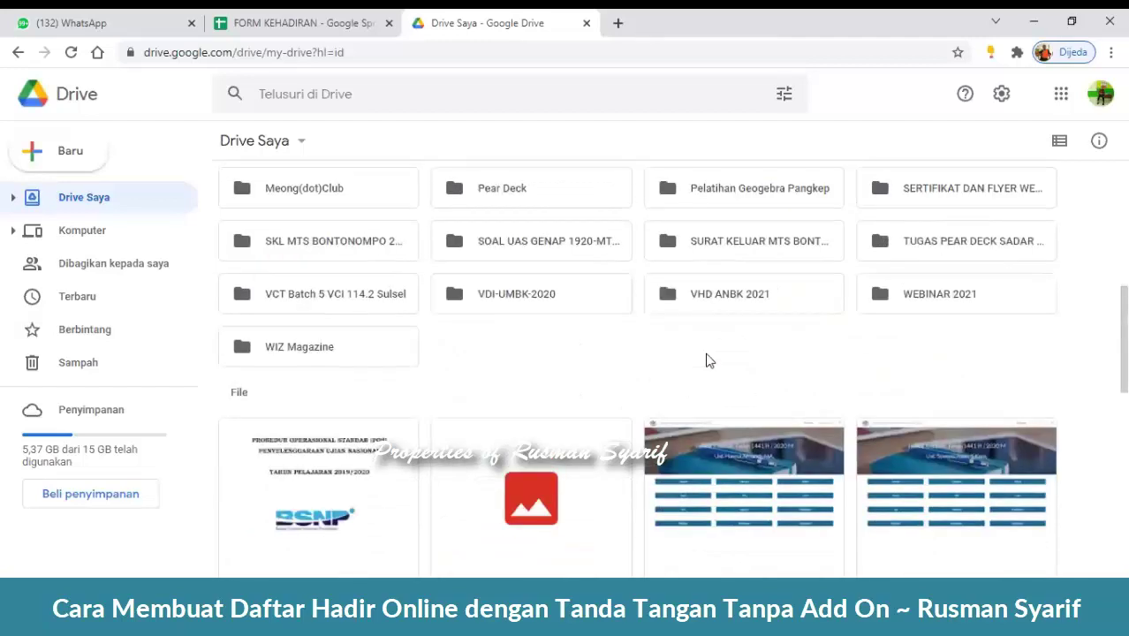
{"action": "scroll", "coordinate": [884, 353], "scroll_direction": "up", "scroll_amount": 1}
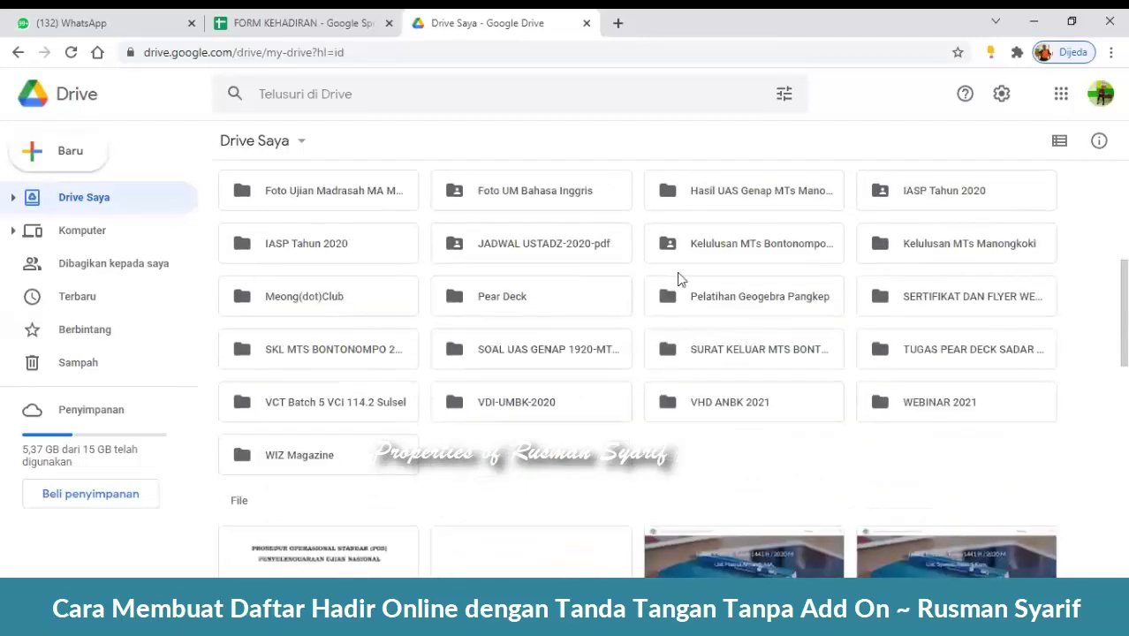
{"action": "scroll", "coordinate": [678, 279], "scroll_direction": "up", "scroll_amount": 1}
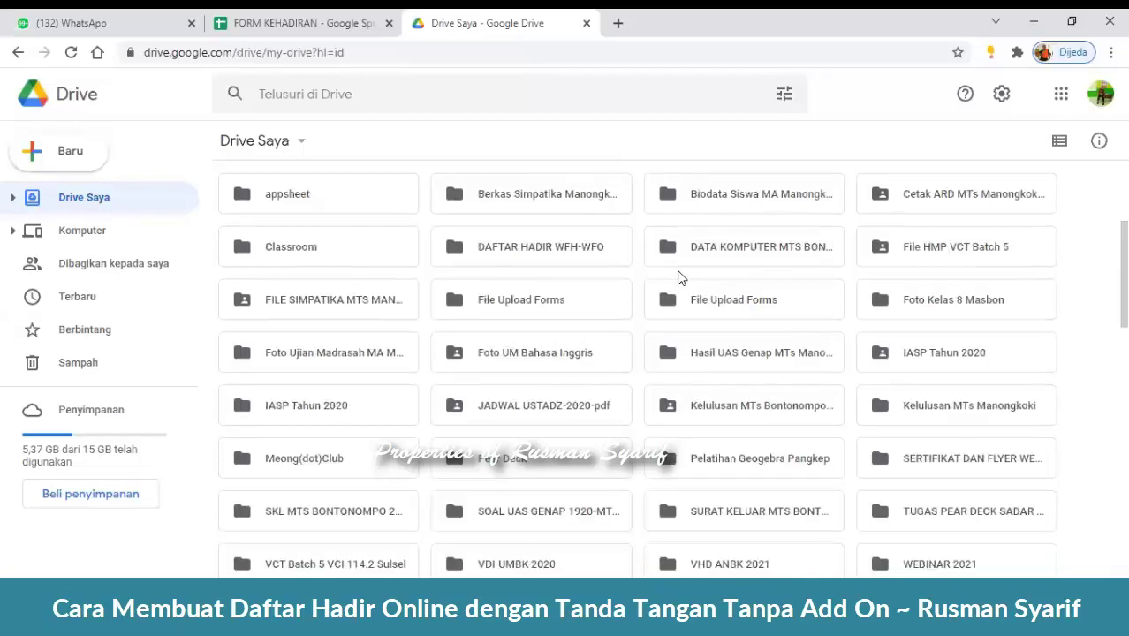
{"action": "double_click", "coordinate": [557, 309]}
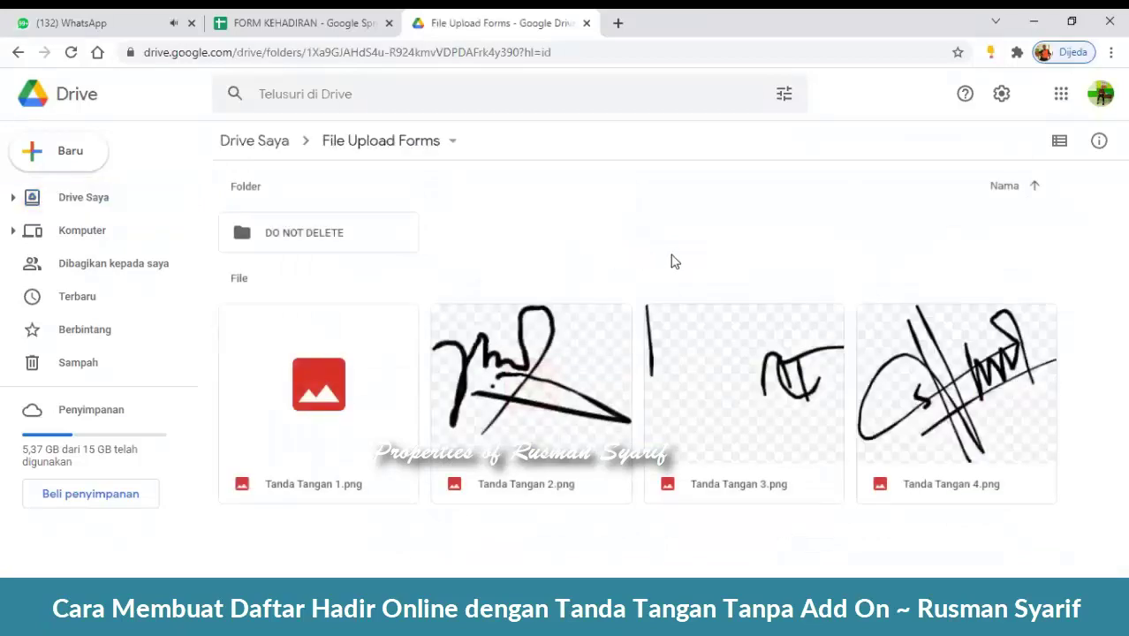
- Check the other File Upload Forms folder, then return to the My Drive folder list
{"action": "left_click", "coordinate": [266, 147]}
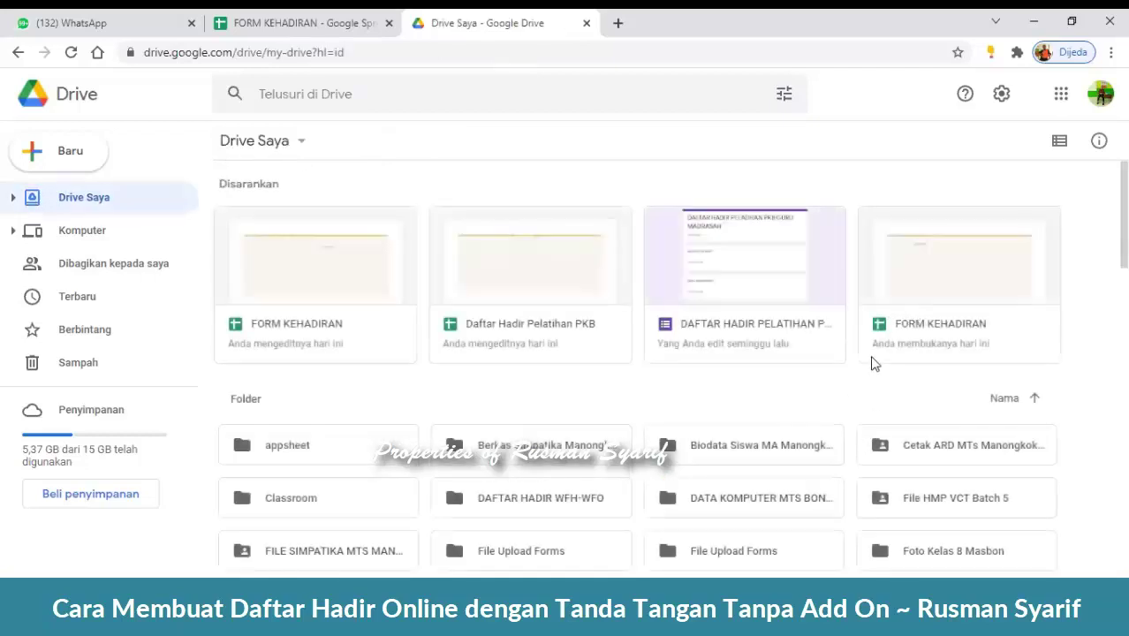
{"action": "scroll", "coordinate": [872, 362], "scroll_direction": "down", "scroll_amount": 3}
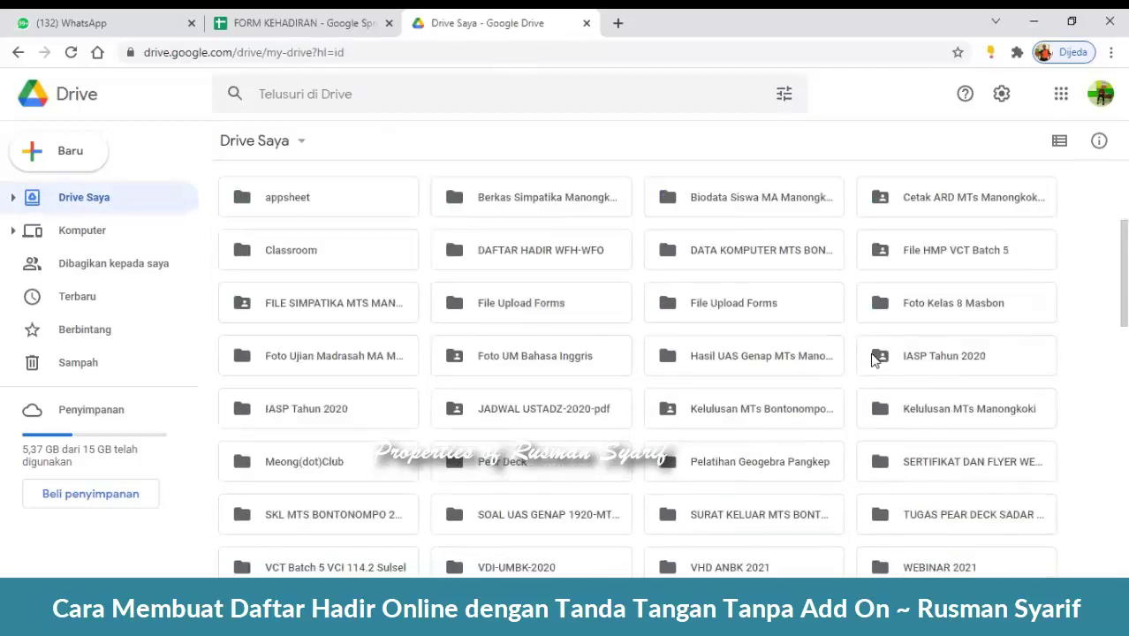
{"action": "double_click", "coordinate": [775, 316]}
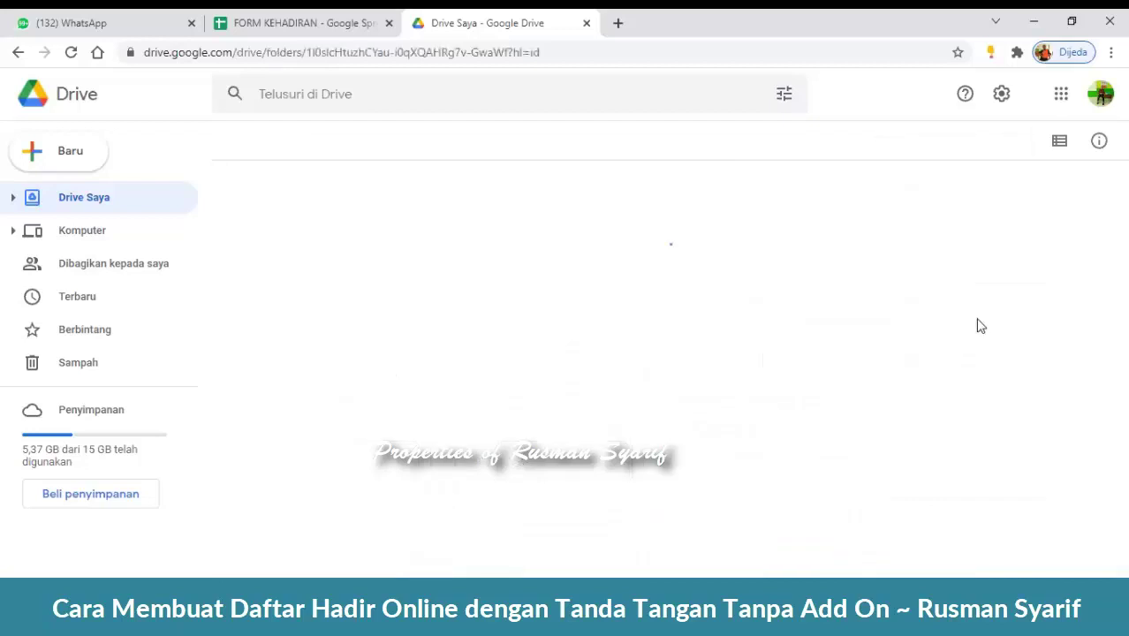
{"action": "left_click", "coordinate": [253, 146]}
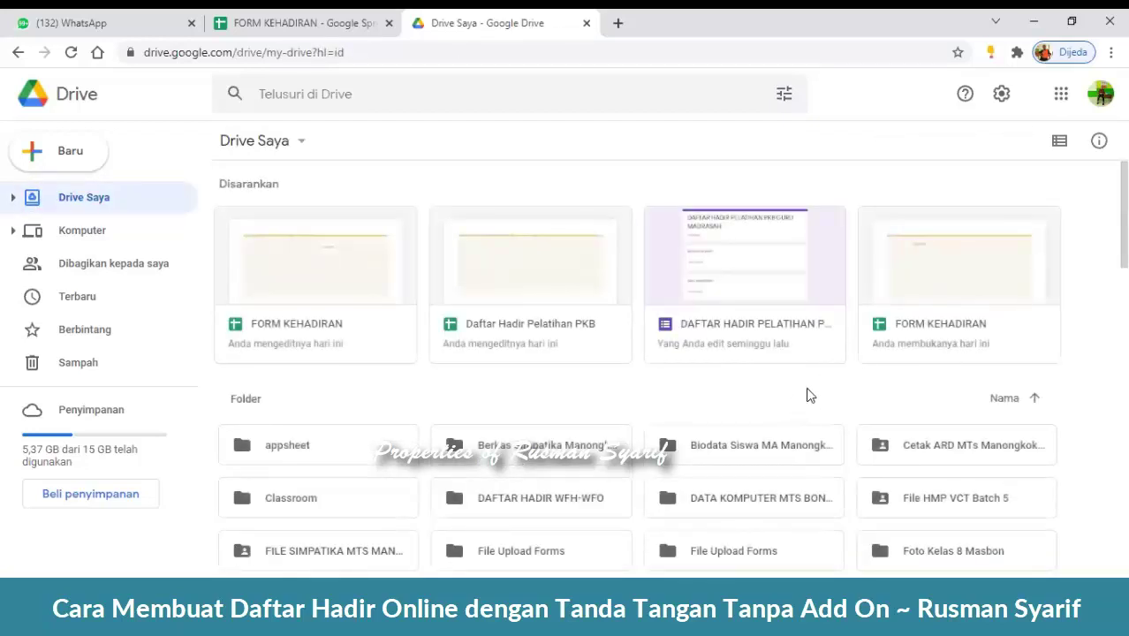
{"action": "scroll", "coordinate": [855, 398], "scroll_direction": "down", "scroll_amount": 3}
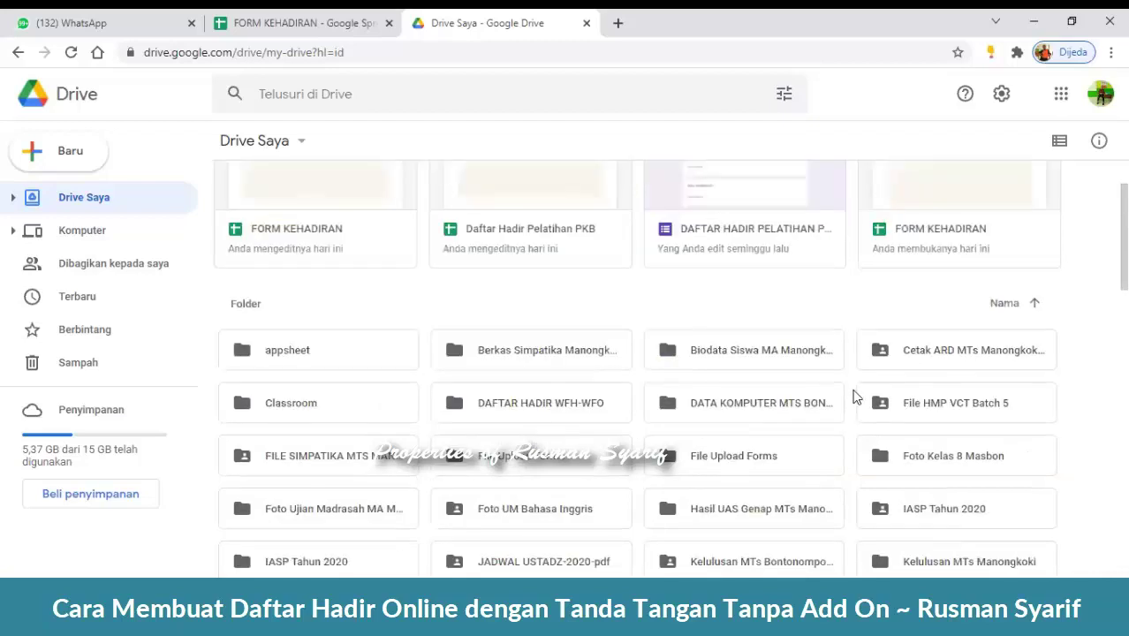
{"action": "scroll", "coordinate": [877, 262], "scroll_direction": "up", "scroll_amount": 3}
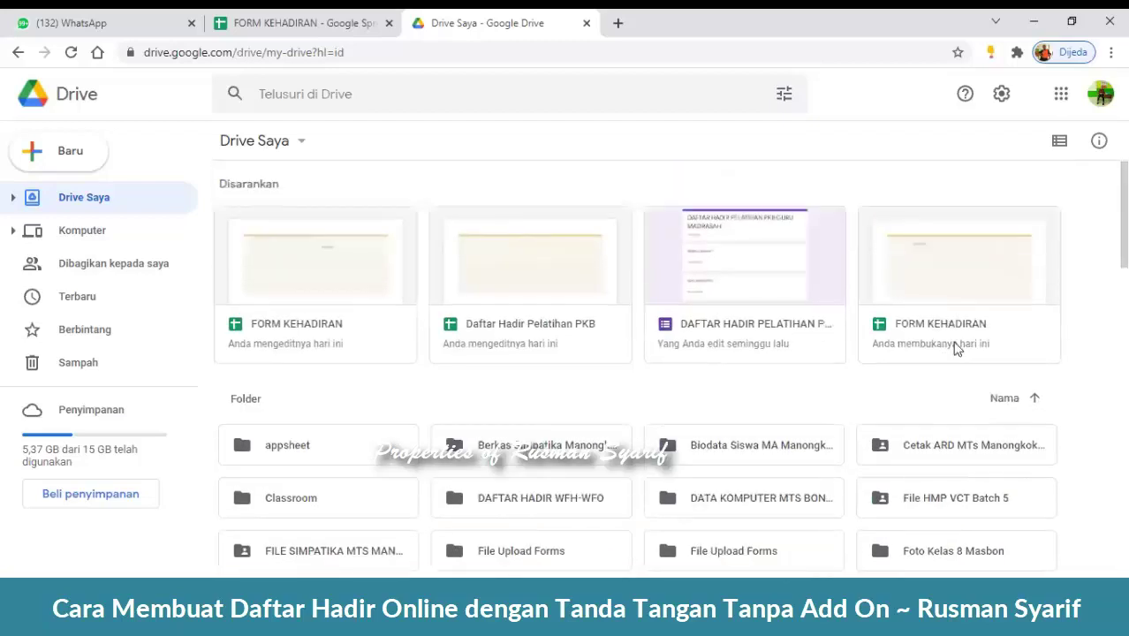
{"action": "scroll", "coordinate": [549, 326], "scroll_direction": "down", "scroll_amount": 12}
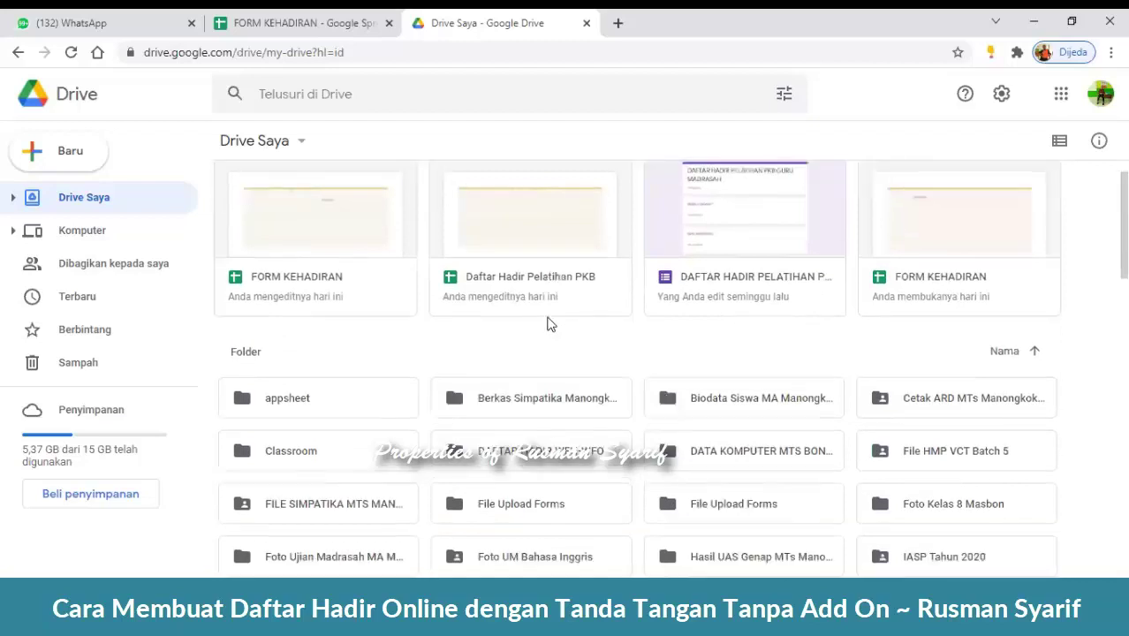
{"action": "scroll", "coordinate": [614, 382], "scroll_direction": "down", "scroll_amount": 15}
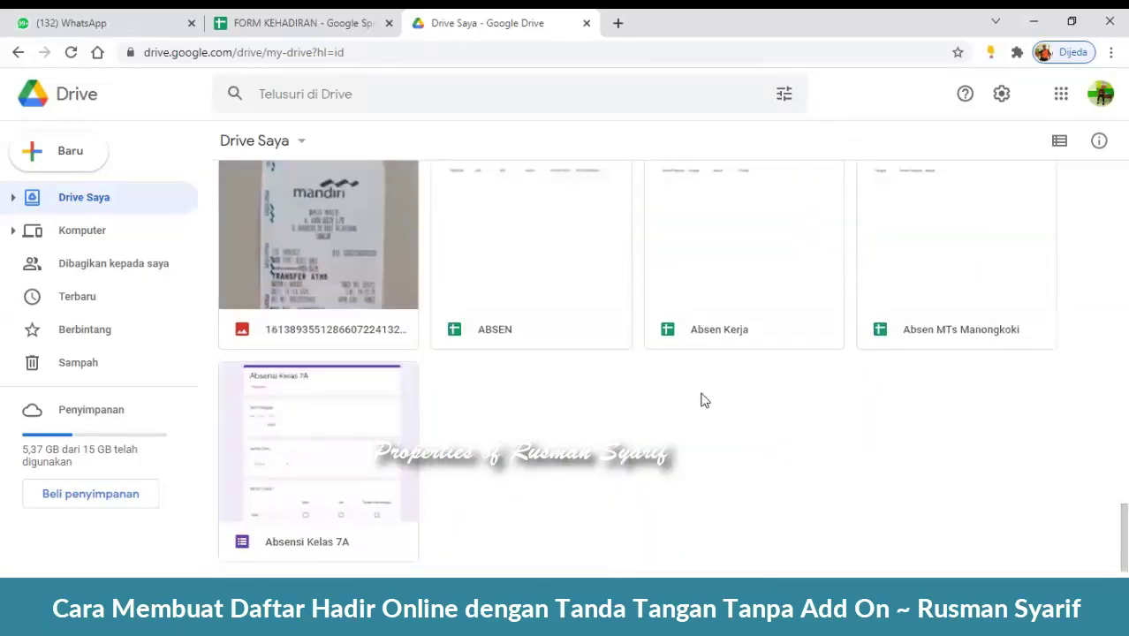
{"action": "scroll", "coordinate": [720, 402], "scroll_direction": "up", "scroll_amount": 3}
{"action": "scroll", "coordinate": [720, 402], "scroll_direction": "up", "scroll_amount": 20}
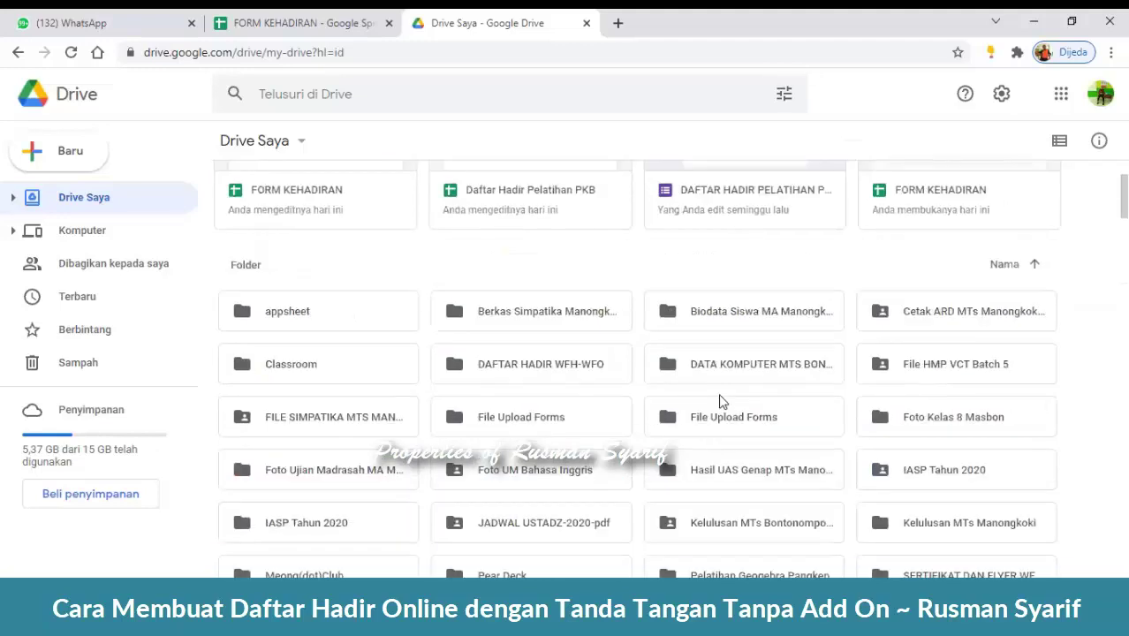